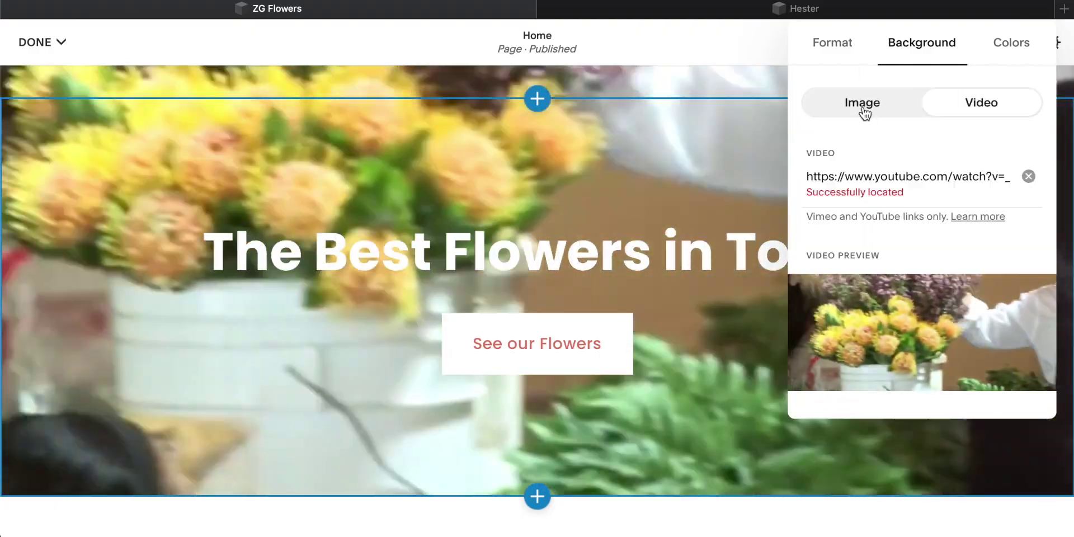
left_click(863, 104)
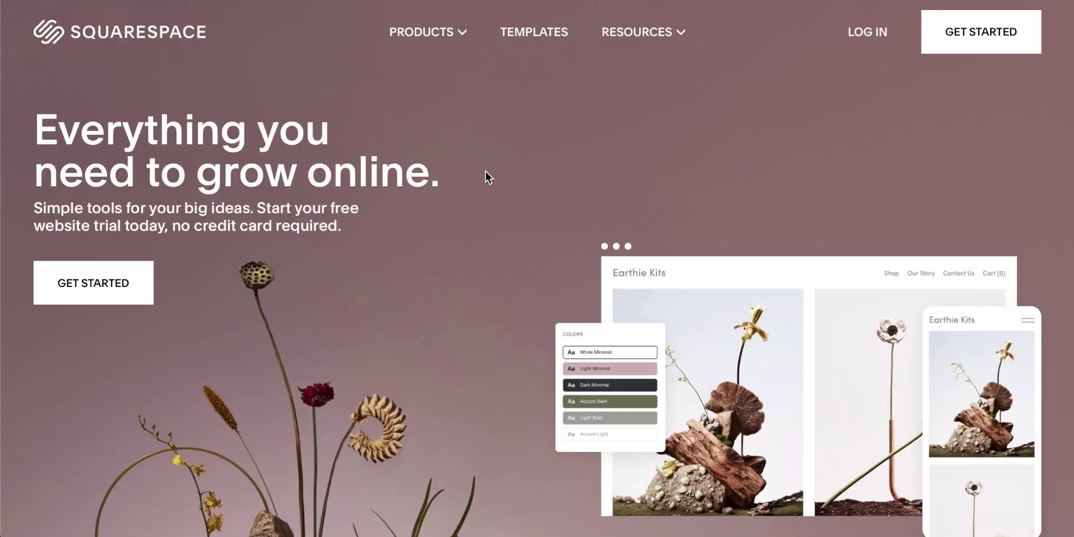
Look through the Squarespace homepage and its introduction to templates and tools.
scroll(477, 221, "down", 1)
scroll(477, 221, "up", 1)
scroll(477, 221, "down", 6)
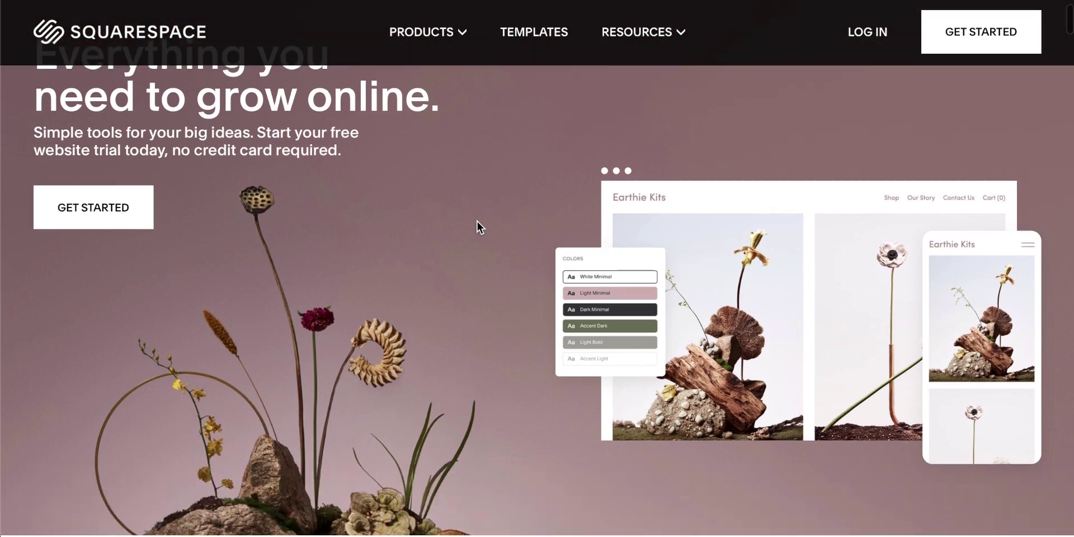
scroll(477, 221, "down", 4)
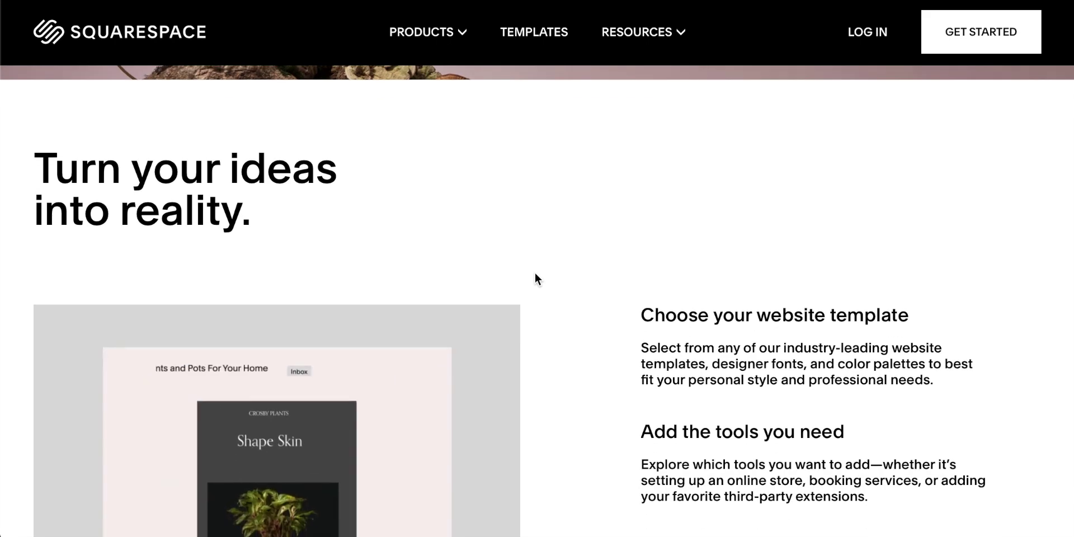
scroll(535, 274, "down", 2)
scroll(535, 273, "down", 5)
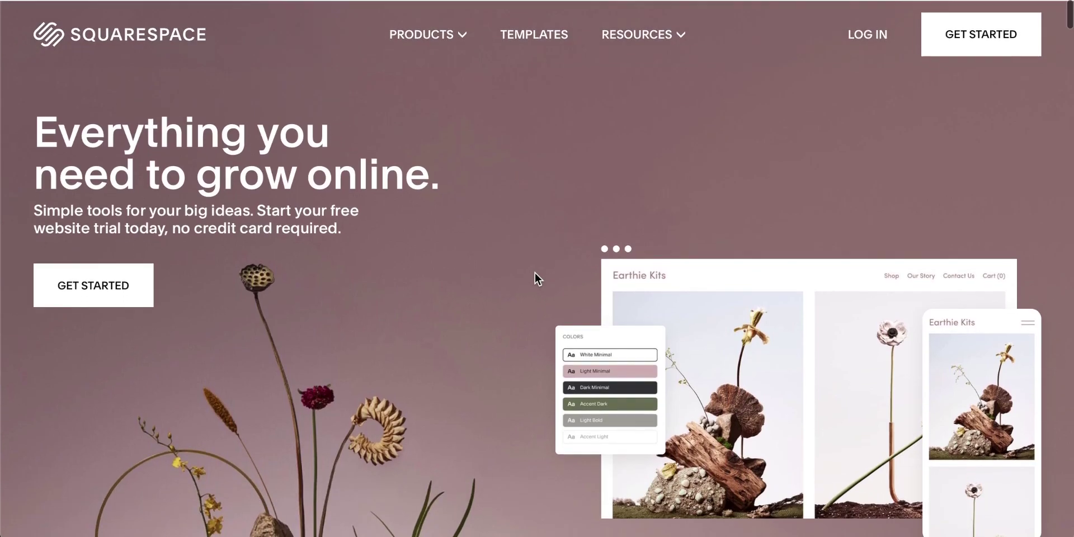
scroll(535, 273, "down", 1)
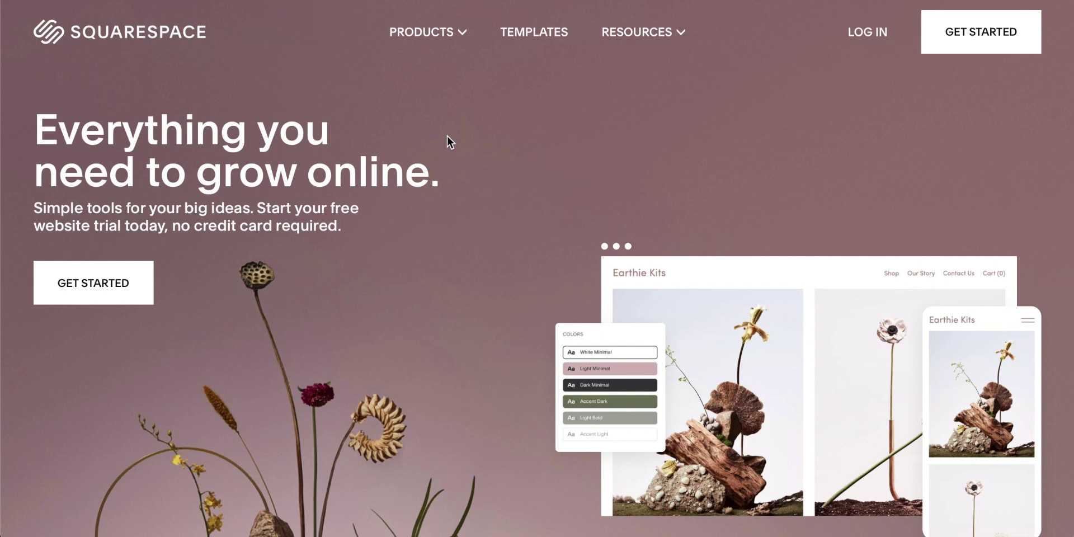
Open the domain finder, search for the domain name techzg and review the available extensions and prices.
mouse_move(442, 34)
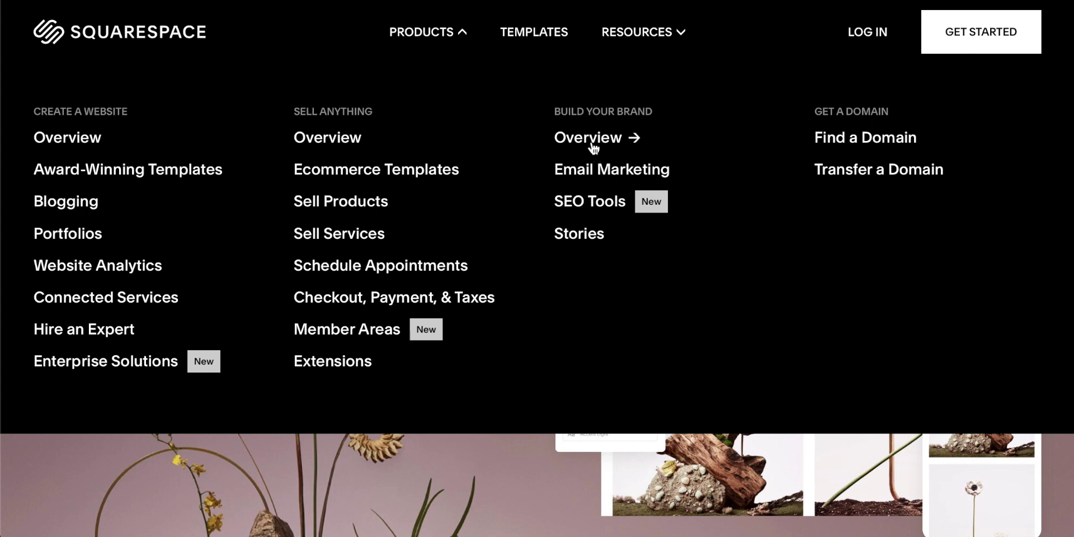
left_click(869, 143)
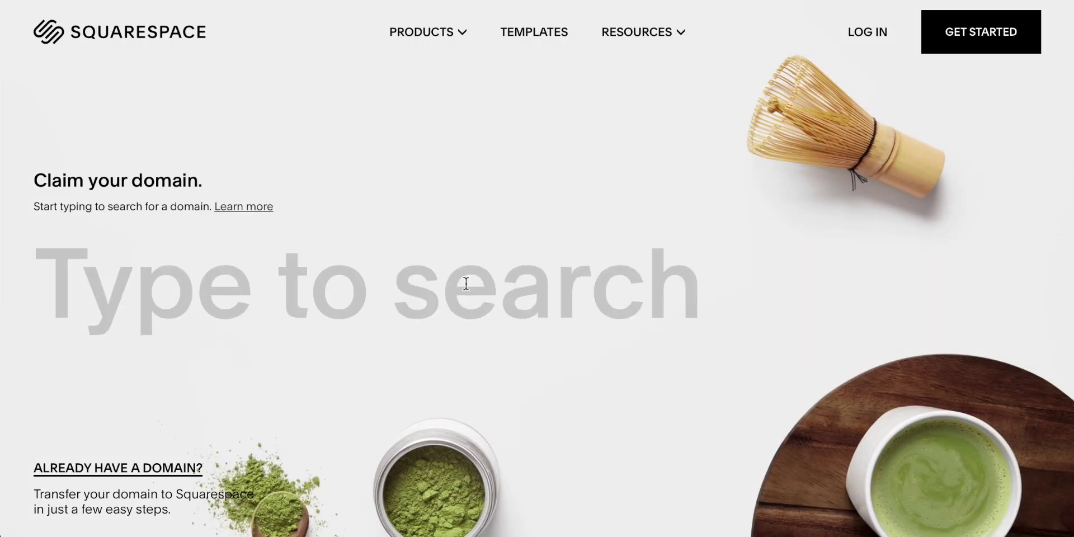
type("MatchaTea.c")
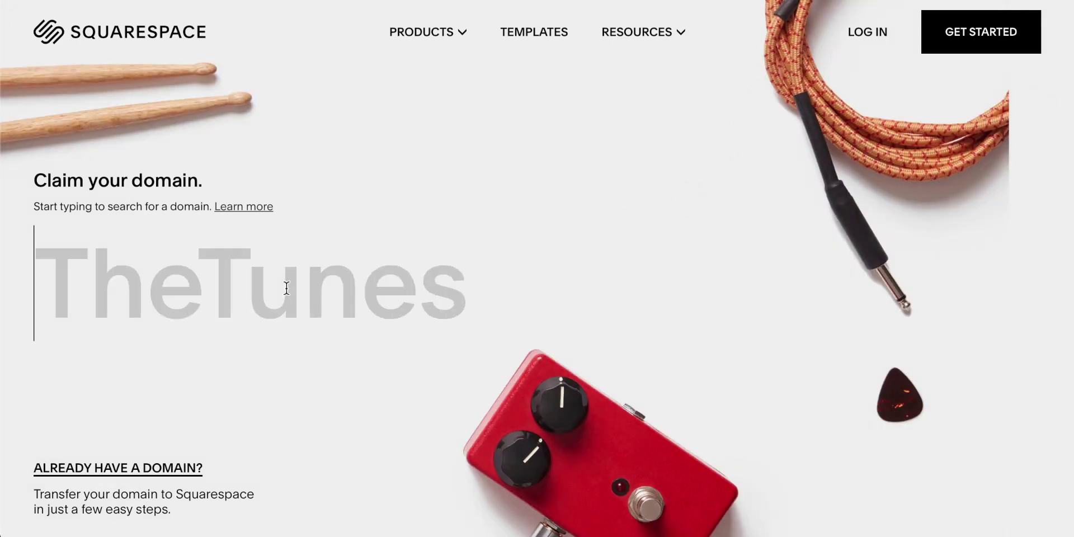
type("techzg")
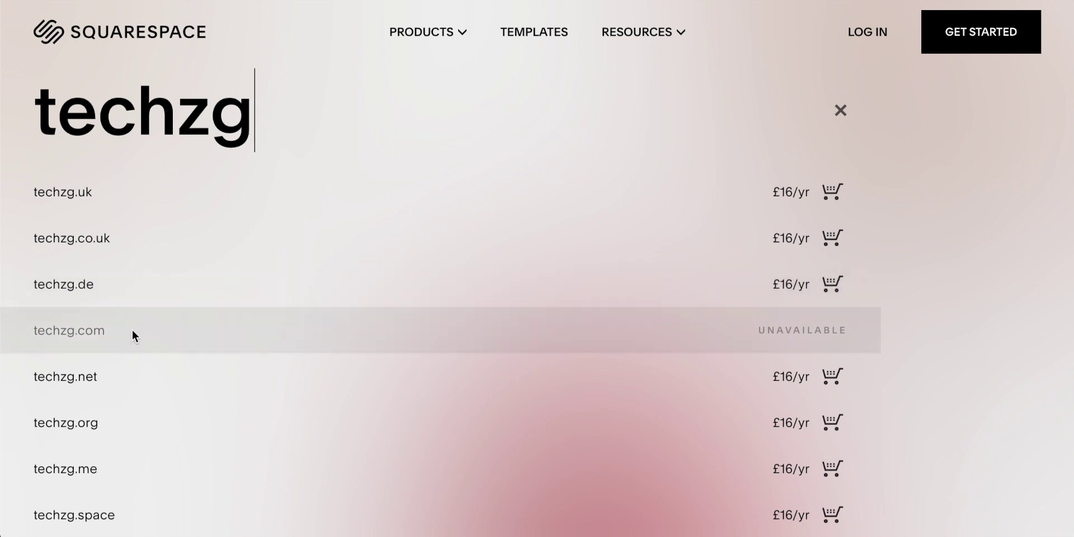
scroll(593, 333, "down", 1)
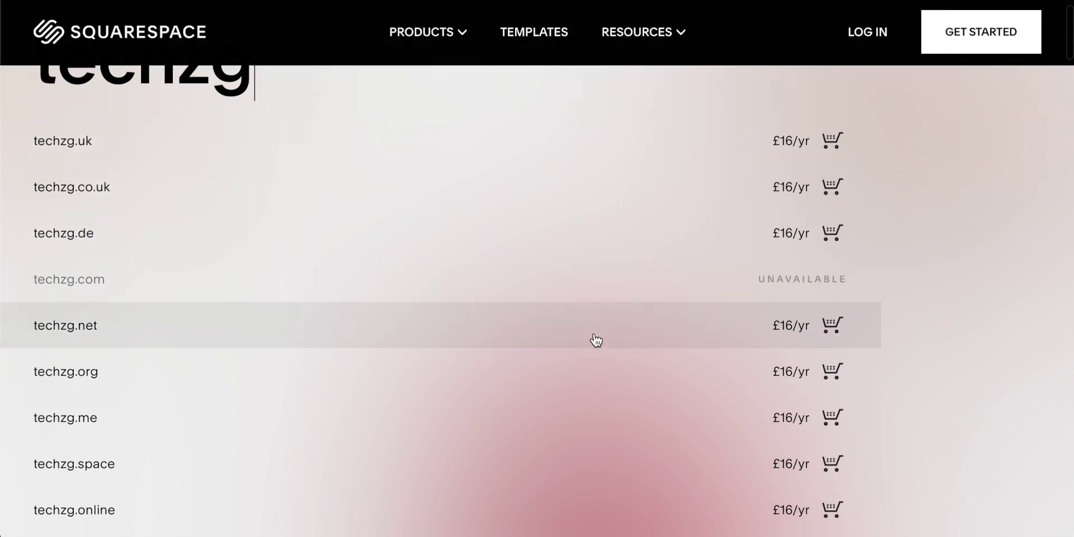
scroll(724, 369, "up", 1)
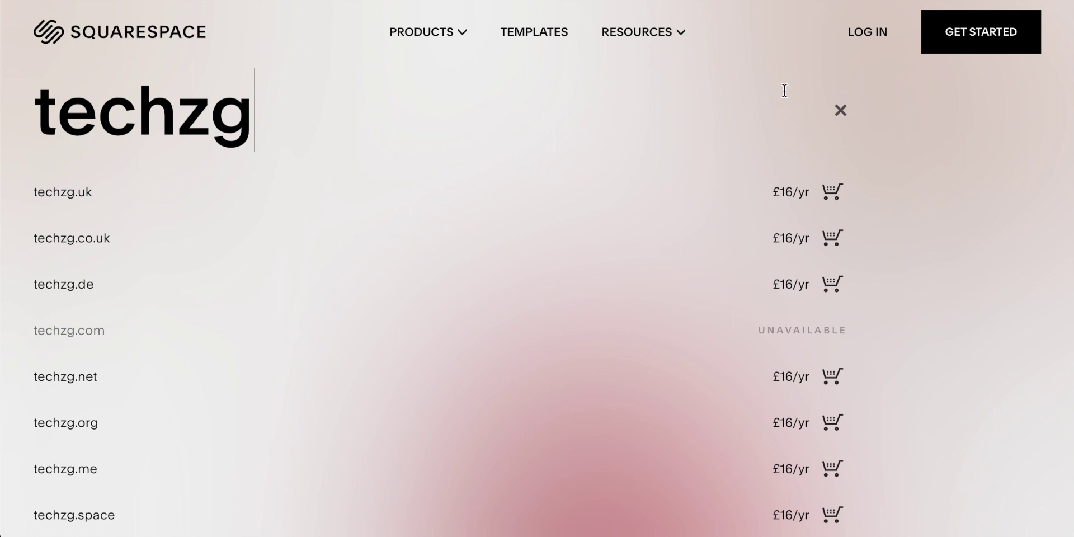
Add the techzg.uk domain to the cart and remove it again.
left_click(833, 193)
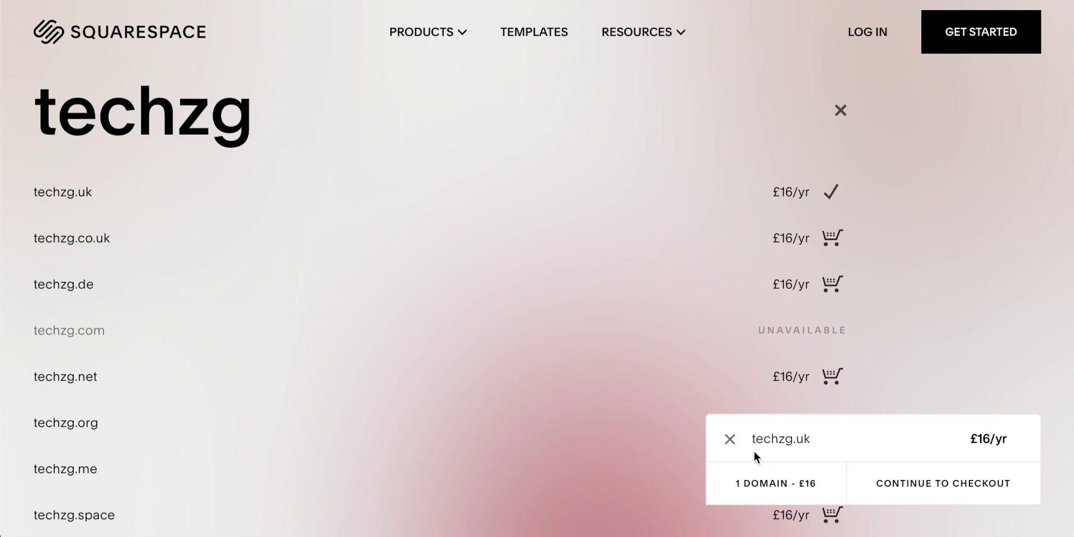
left_click(730, 440)
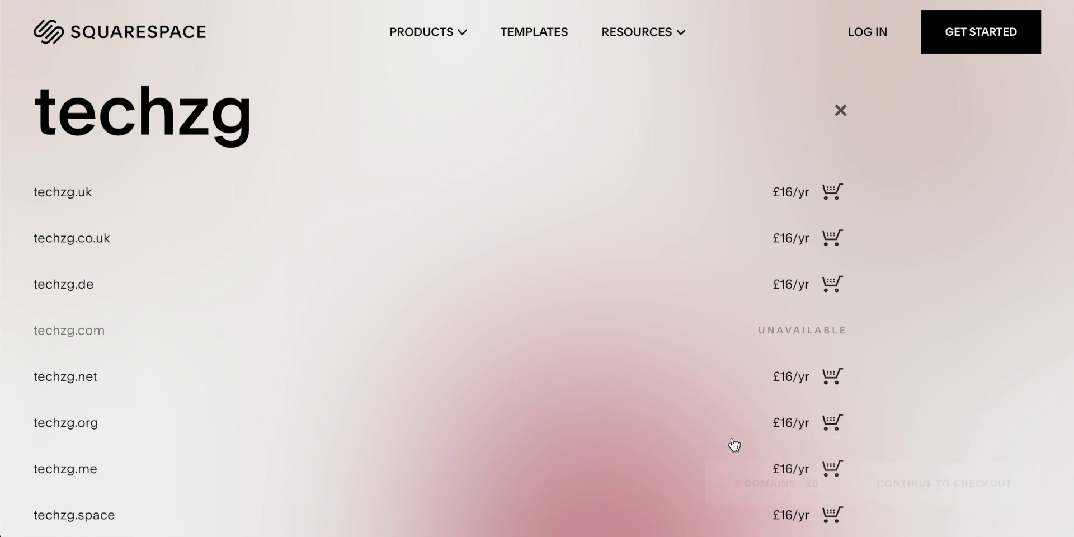
Return to the homepage, start creating a new website and describe the site's subject as florist.
left_click(119, 29)
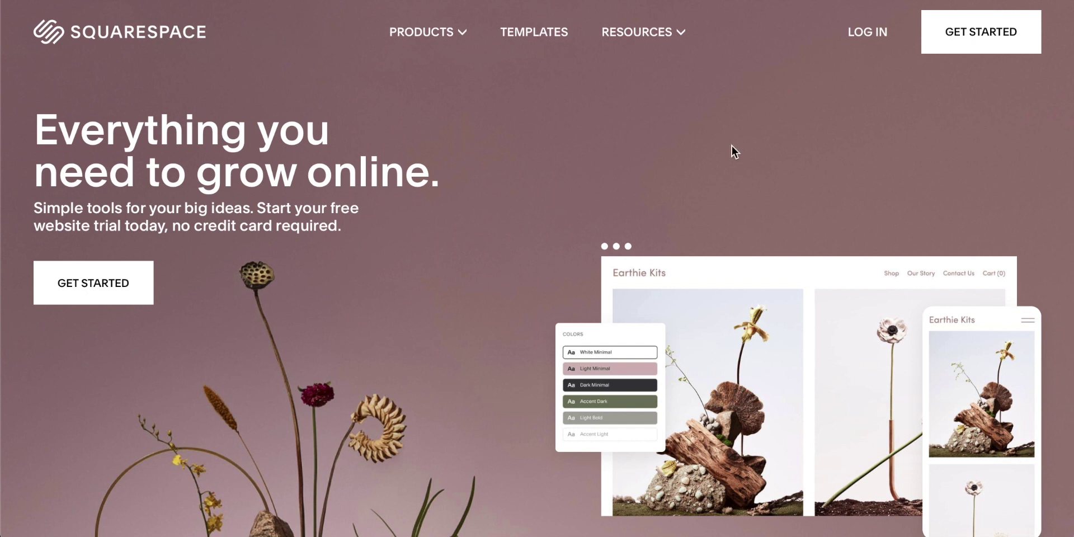
left_click(984, 35)
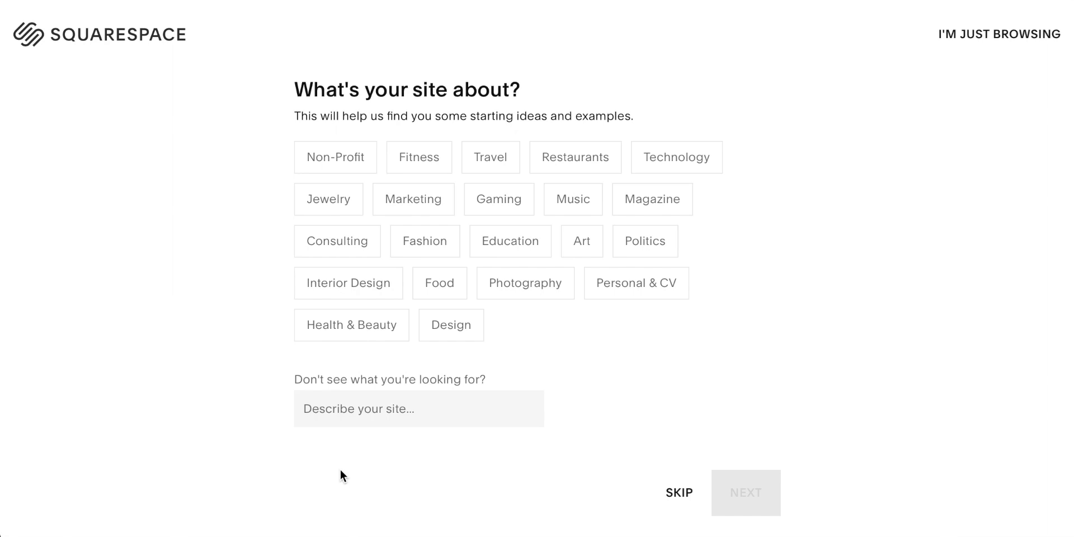
left_click(343, 409)
type("florist")
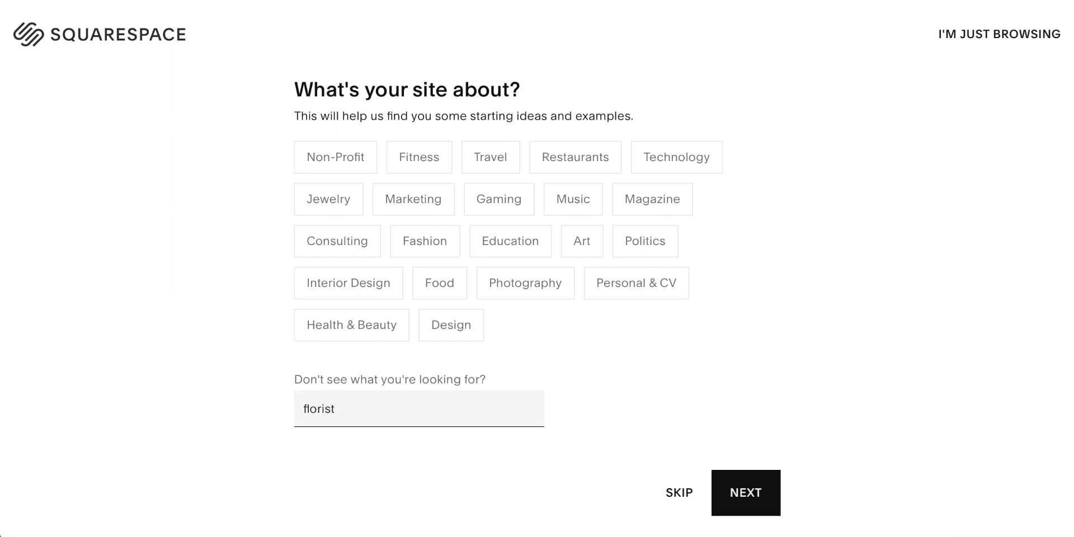
left_click(766, 492)
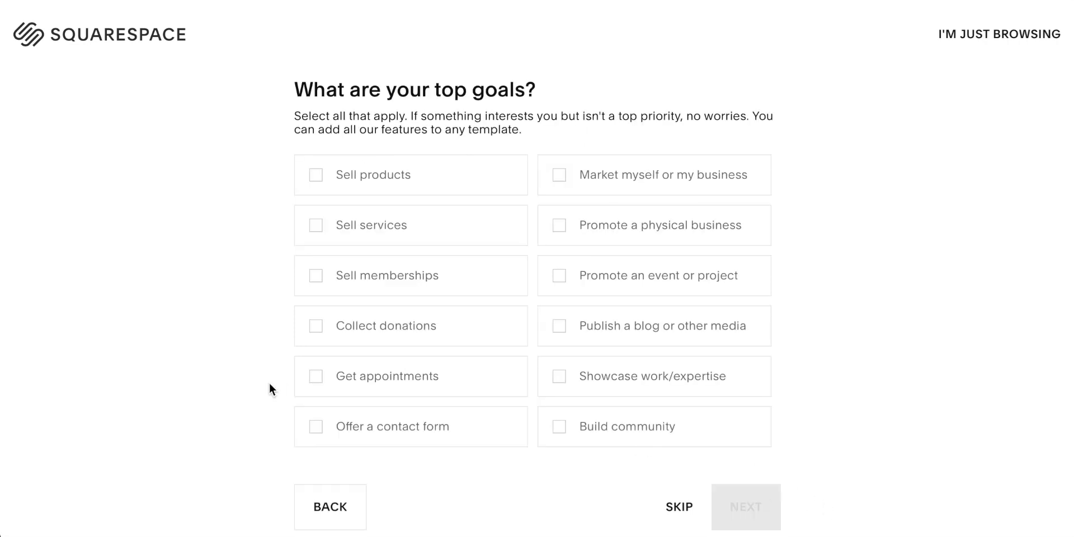
Choose Sell products, Sell services, Market myself or my business and Promote a physical business as goals, and Growing an existing business as the stage.
left_click(318, 179)
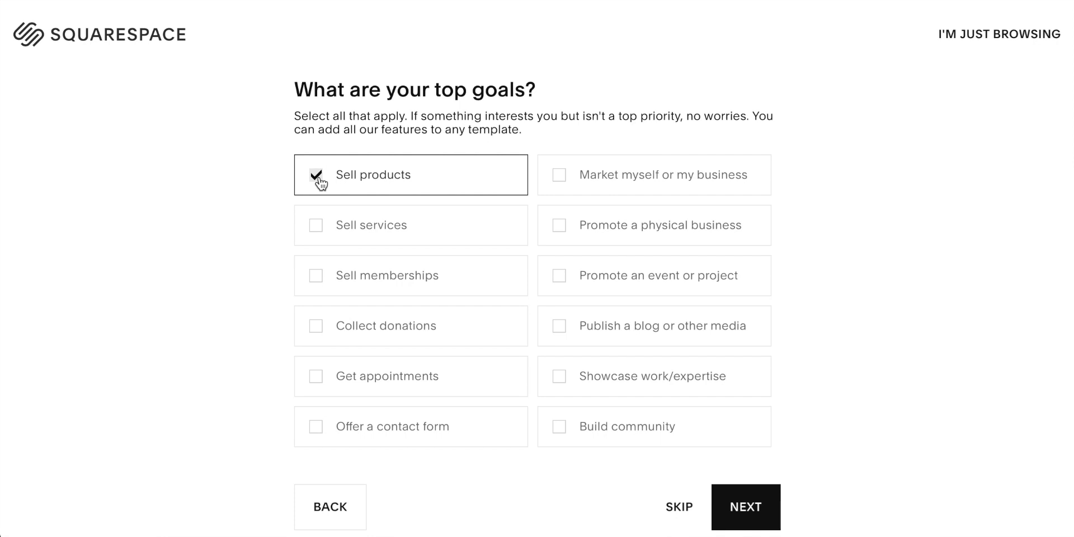
left_click(313, 227)
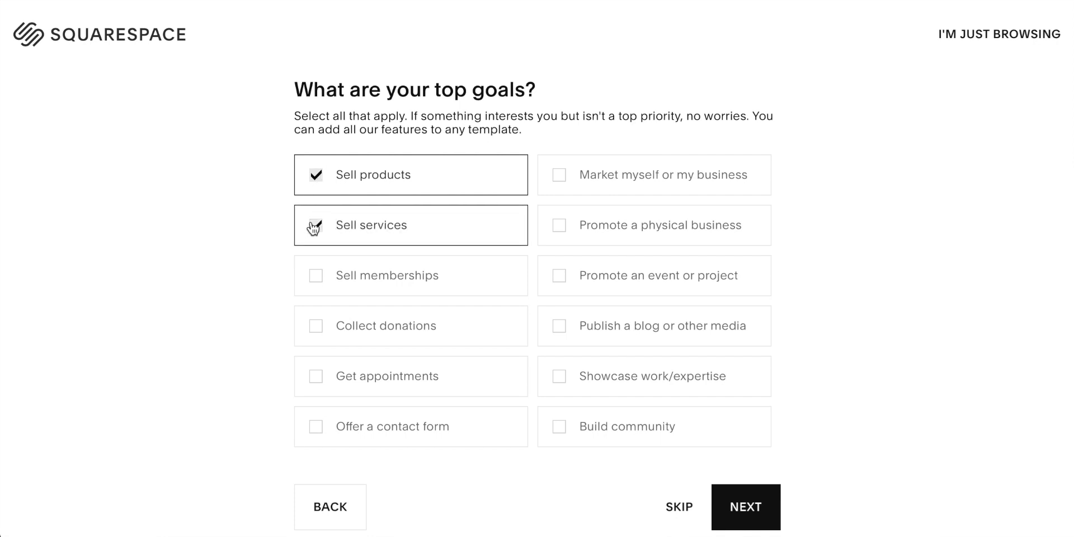
left_click(561, 230)
left_click(564, 184)
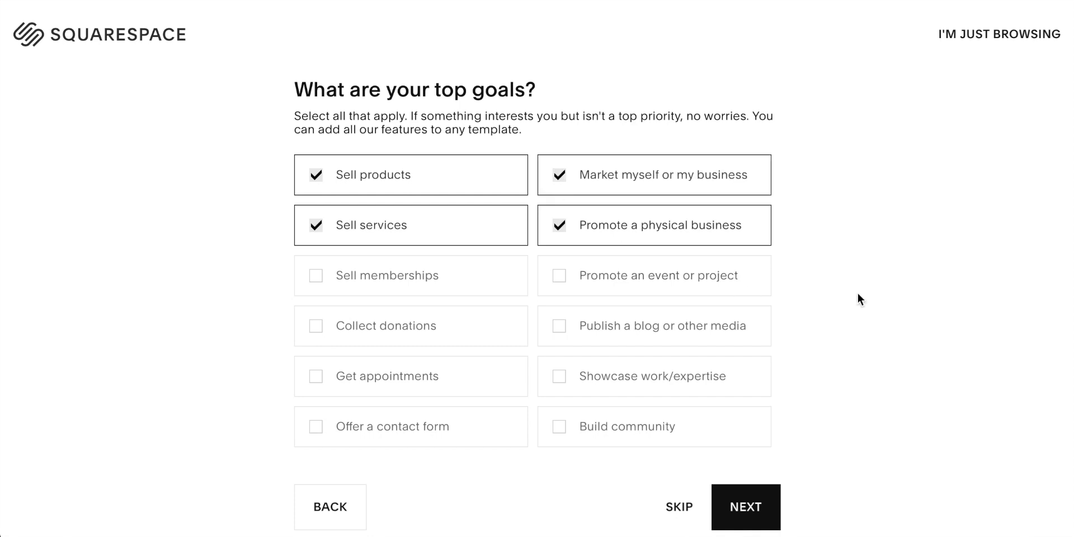
left_click(748, 507)
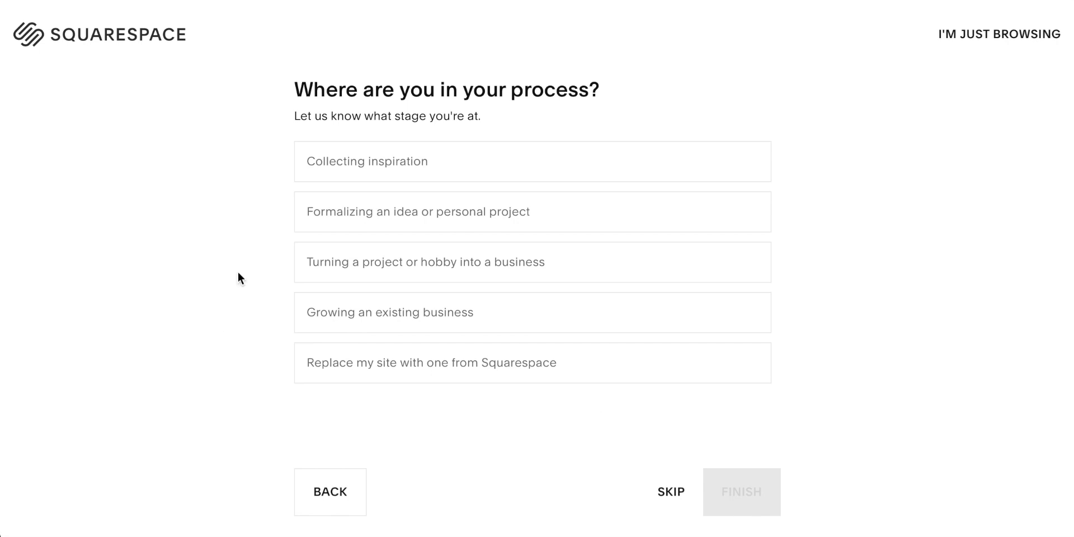
left_click(347, 309)
left_click(733, 495)
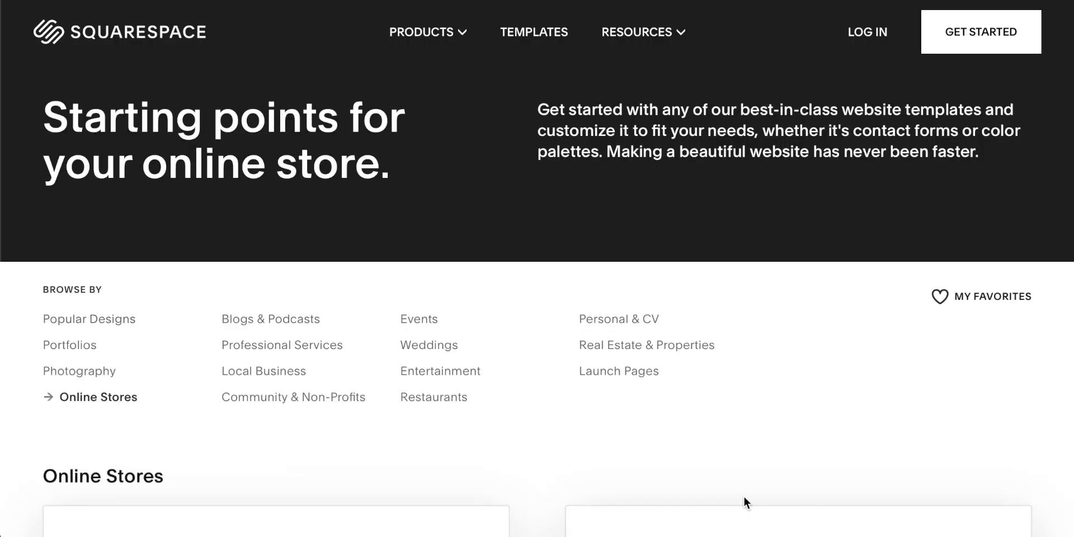
Examine the template categories and the designs offered under Online Stores.
scroll(572, 381, "down", 1)
scroll(571, 376, "down", 2)
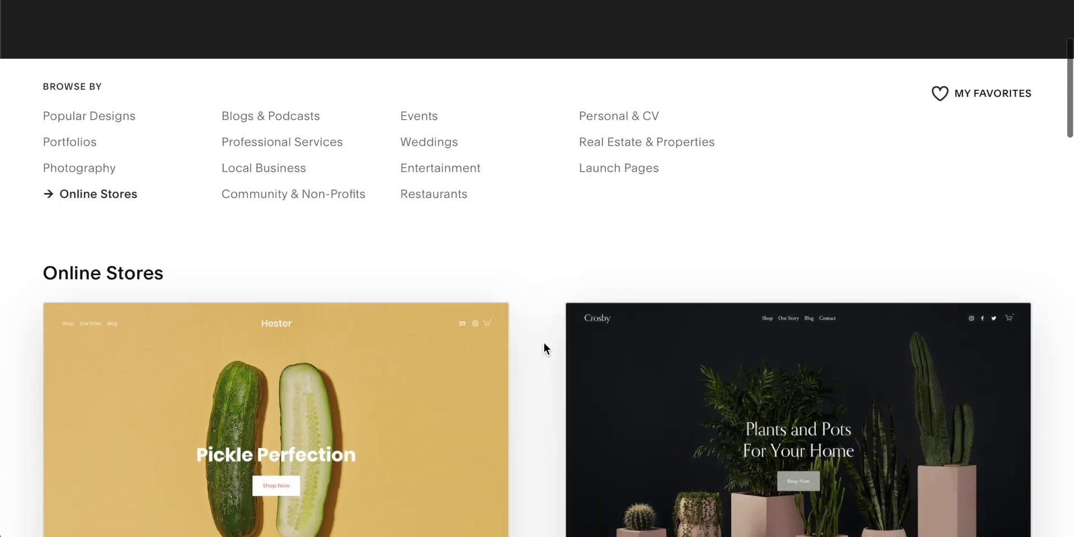
scroll(544, 346, "down", 1)
scroll(544, 346, "up", 1)
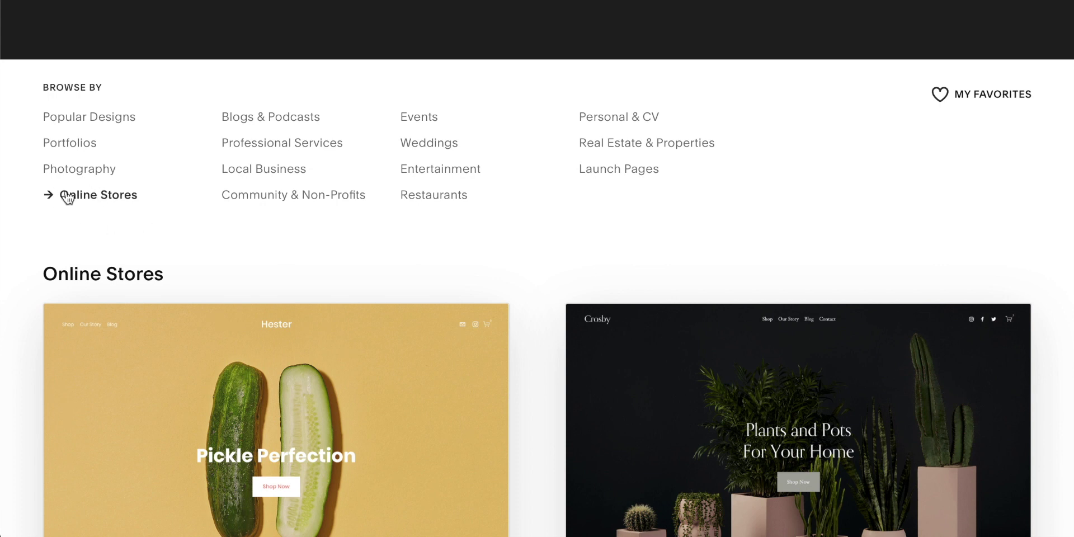
scroll(84, 199, "up", 1)
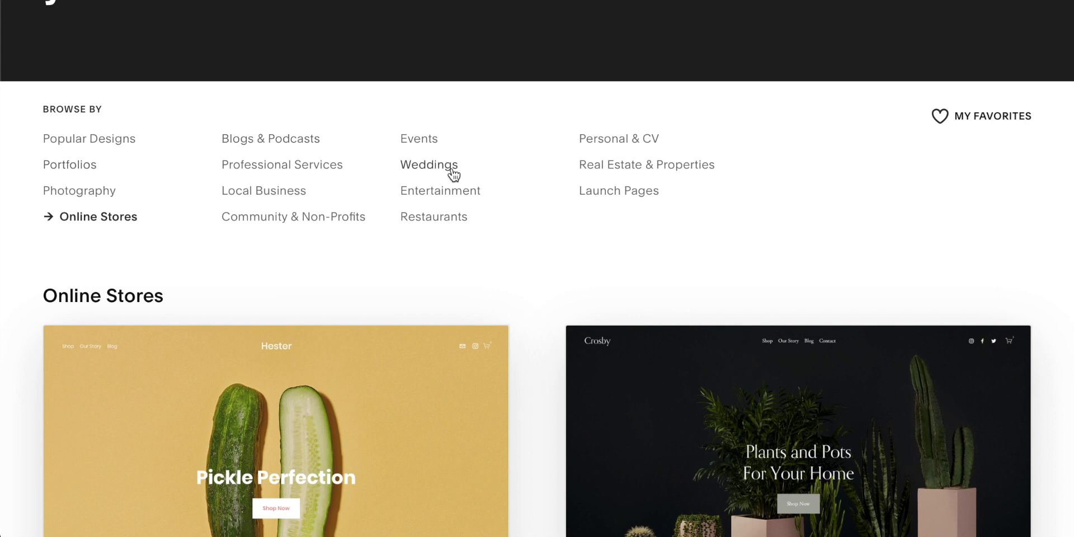
scroll(511, 261, "down", 3)
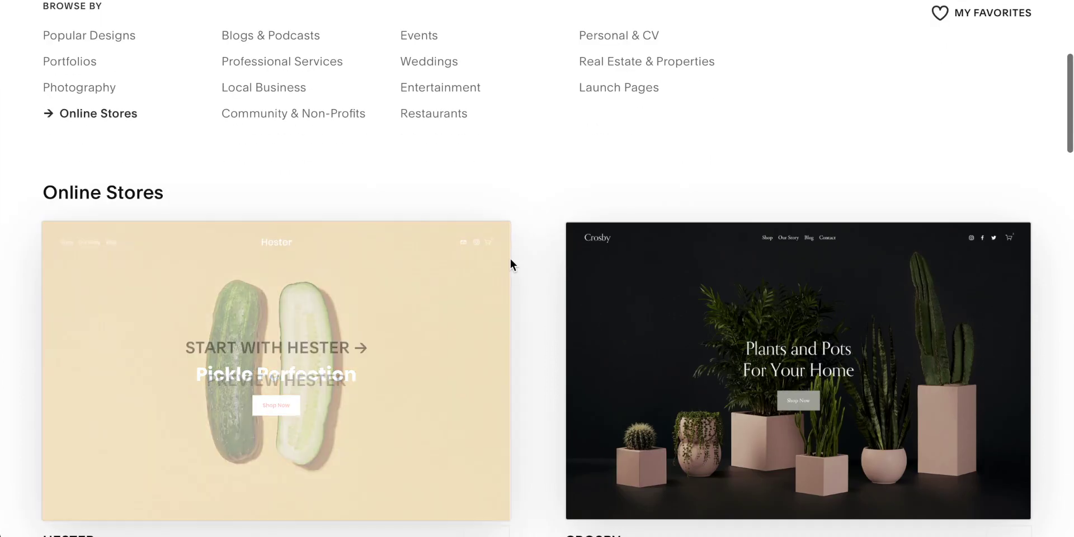
scroll(535, 281, "down", 2)
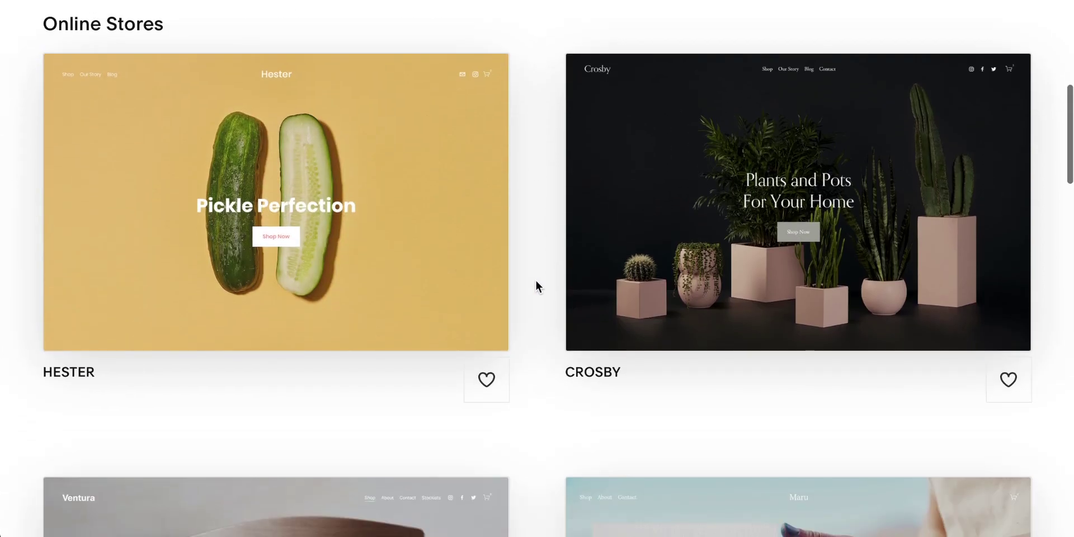
scroll(538, 235, "up", 2)
scroll(536, 231, "down", 3)
scroll(536, 231, "down", 5)
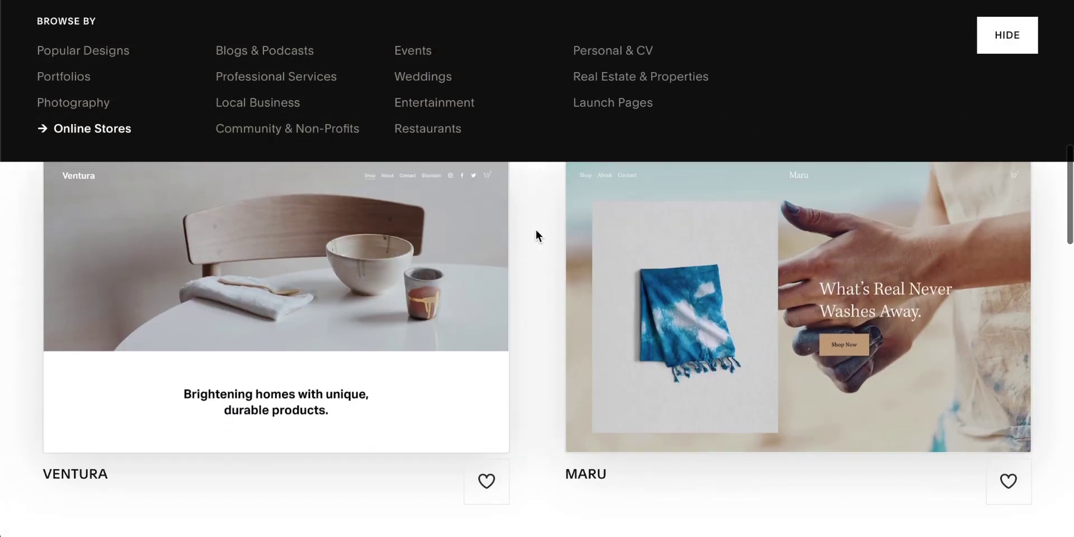
Preview the Maru template in its mobile, tablet and desktop layouts and return to the template list.
mouse_move(759, 327)
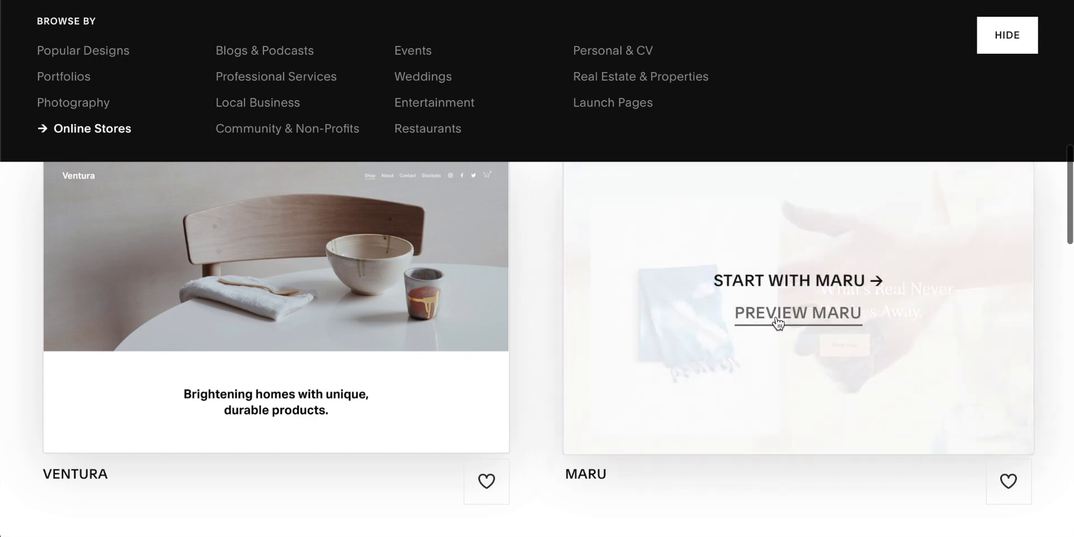
left_click(770, 312)
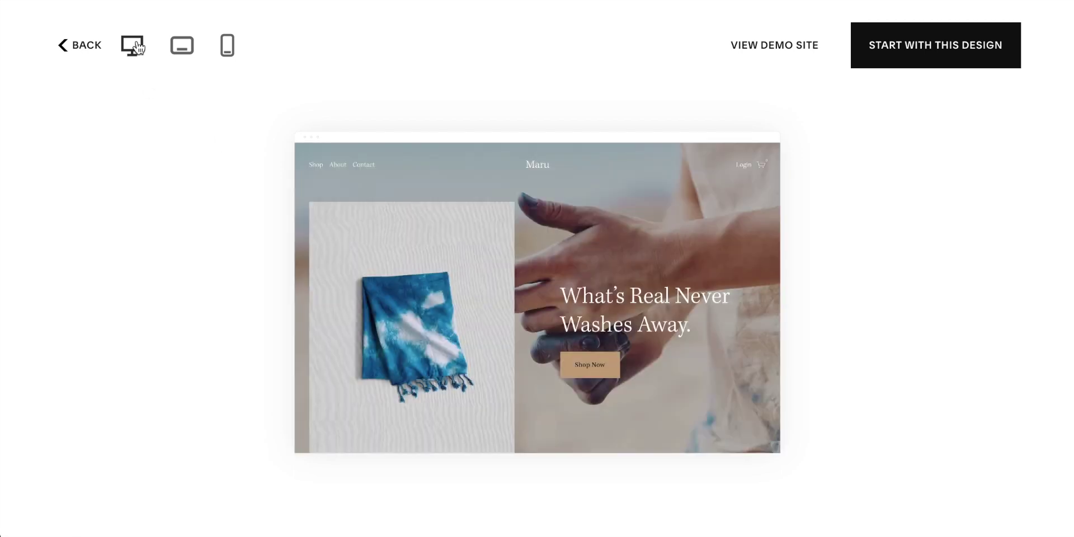
left_click(228, 48)
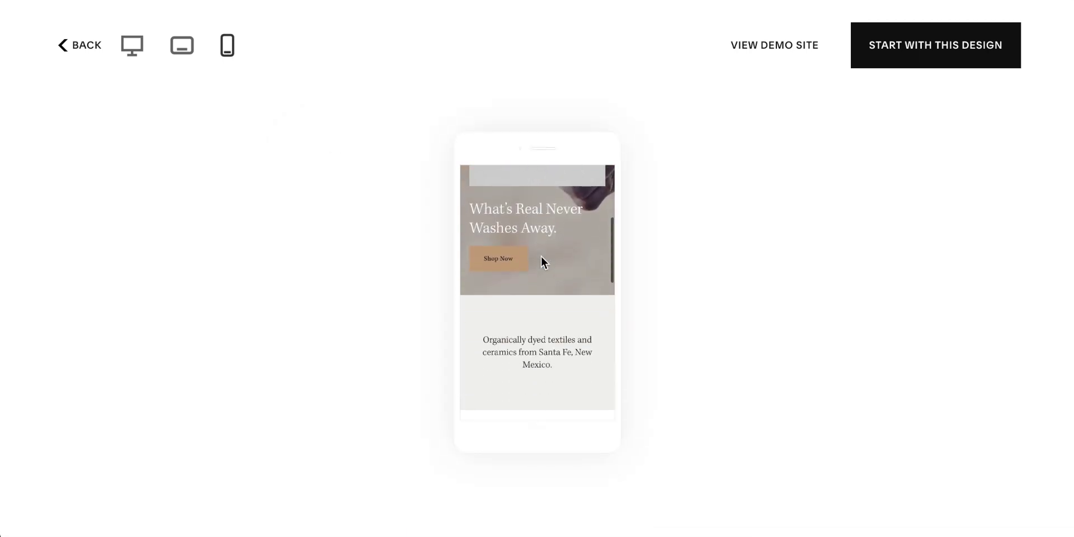
left_click(178, 45)
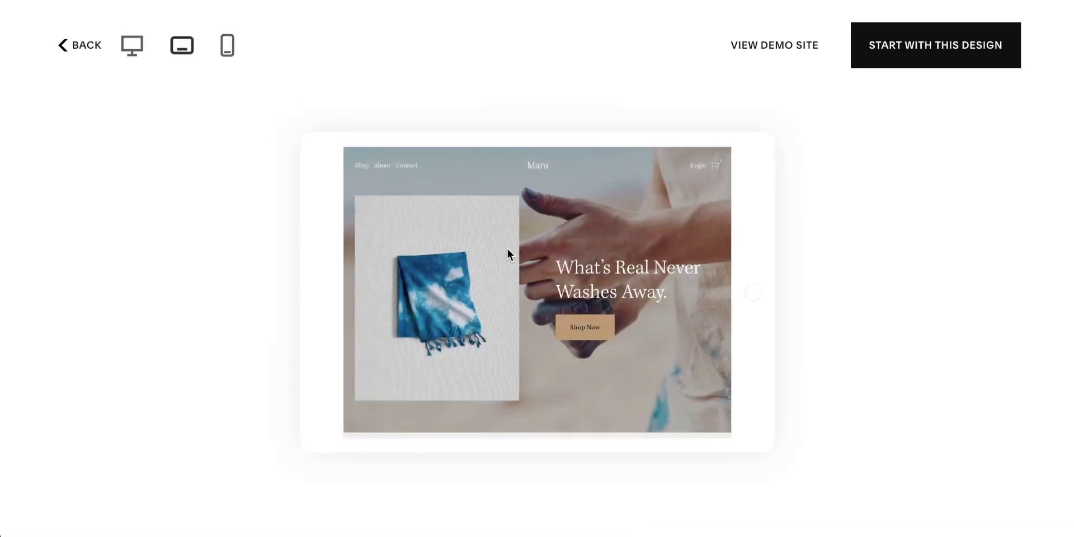
left_click(134, 53)
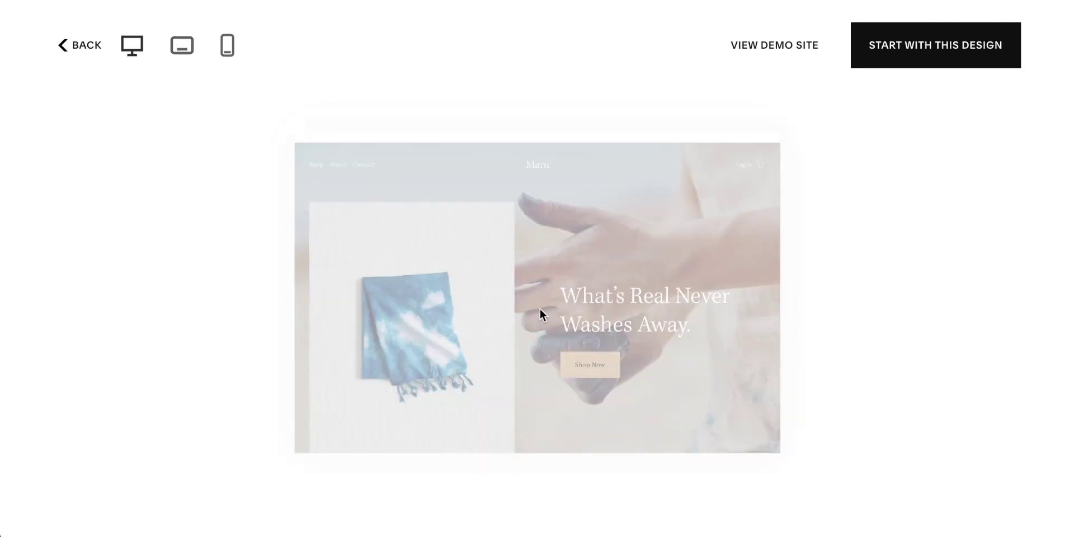
left_click(81, 45)
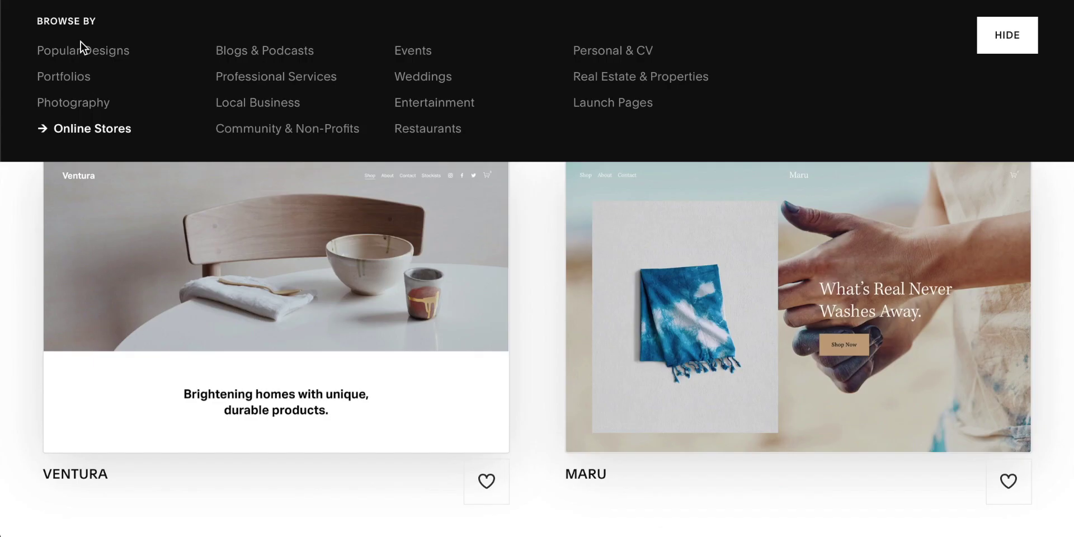
Browse more of the Online Stores templates and the designs offered under Blogs & Podcasts.
scroll(543, 456, "down", 10)
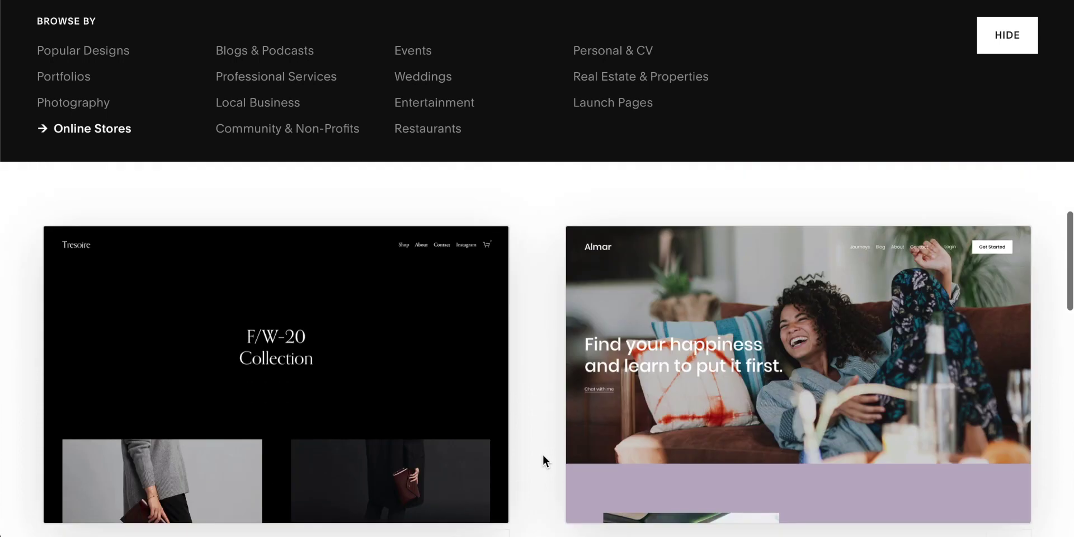
scroll(543, 455, "down", 5)
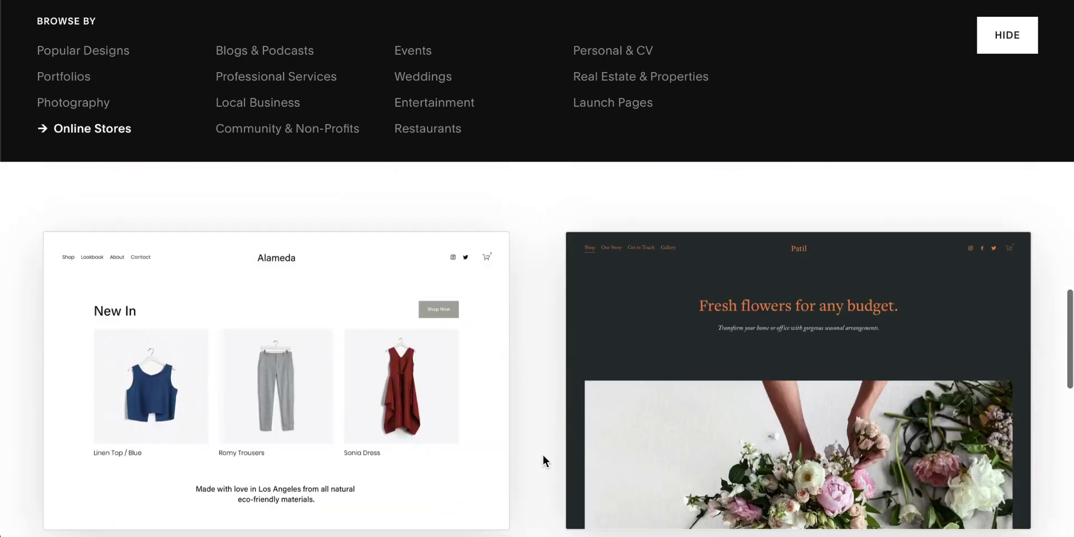
scroll(543, 454, "down", 3)
scroll(543, 455, "up", 3)
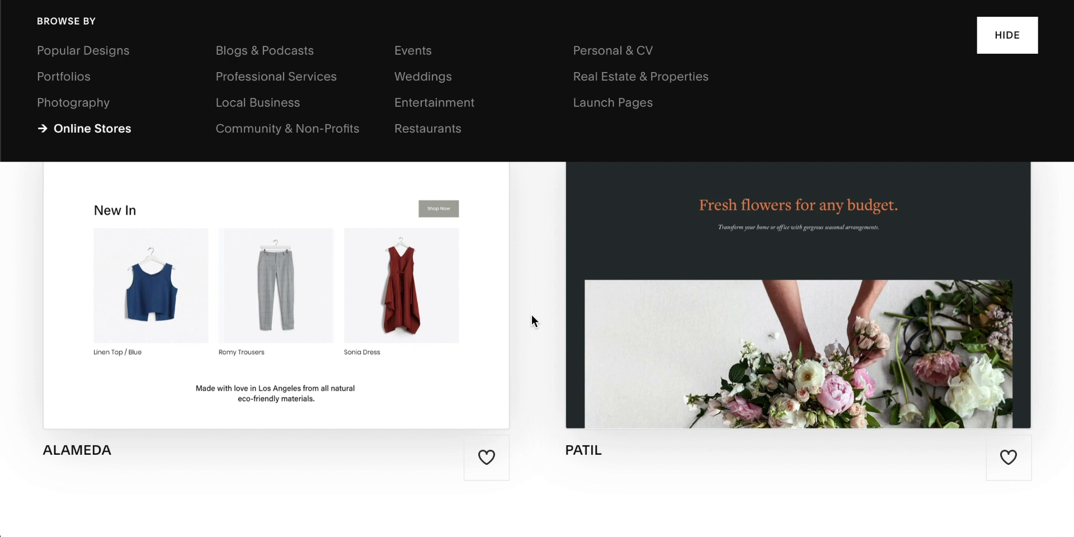
left_click(259, 54)
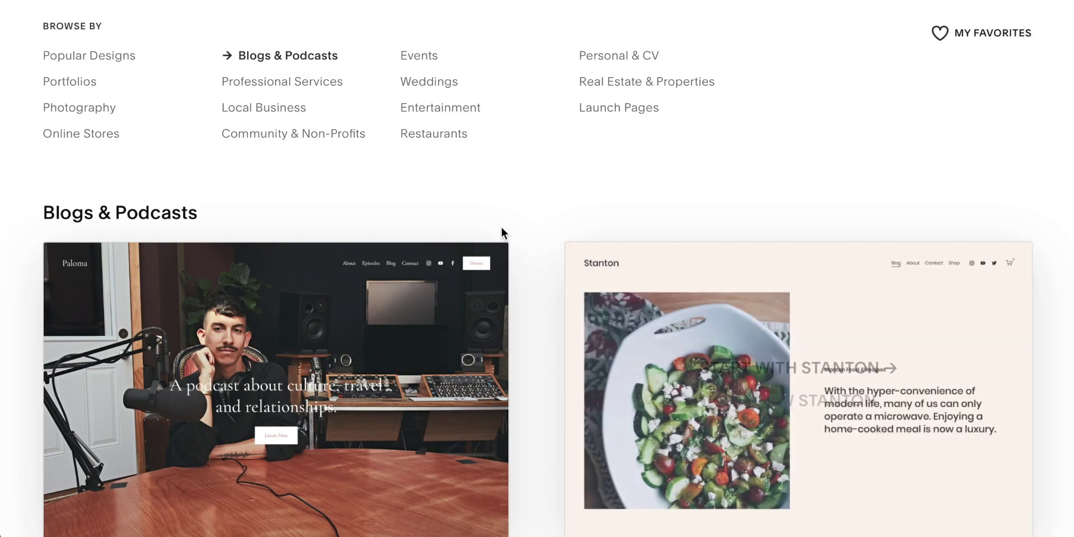
scroll(517, 228, "down", 3)
scroll(519, 230, "down", 5)
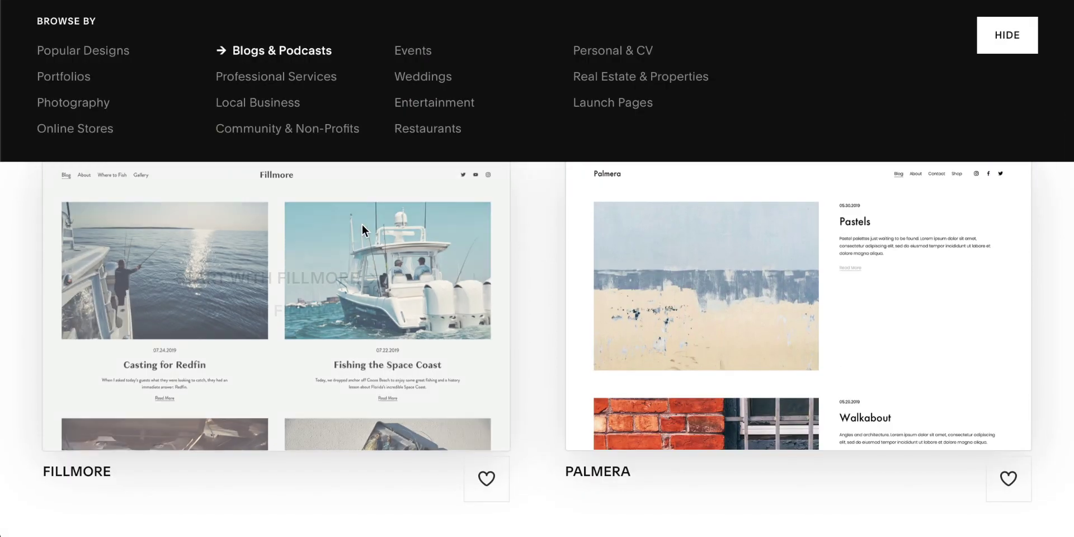
Return to the Online Stores templates and open the preview of the Hester design.
left_click(106, 132)
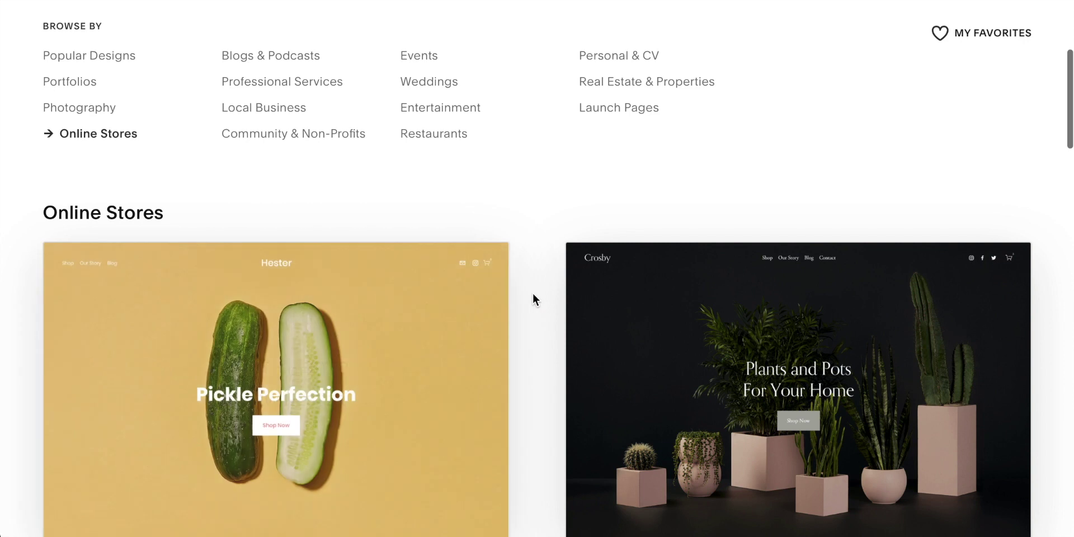
scroll(532, 297, "down", 2)
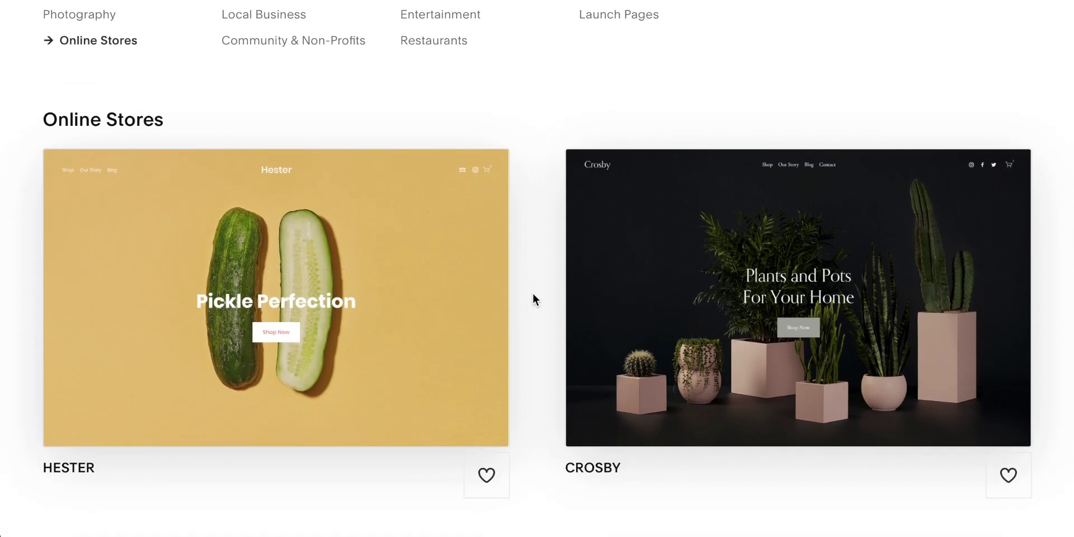
scroll(533, 293, "down", 2)
mouse_move(384, 226)
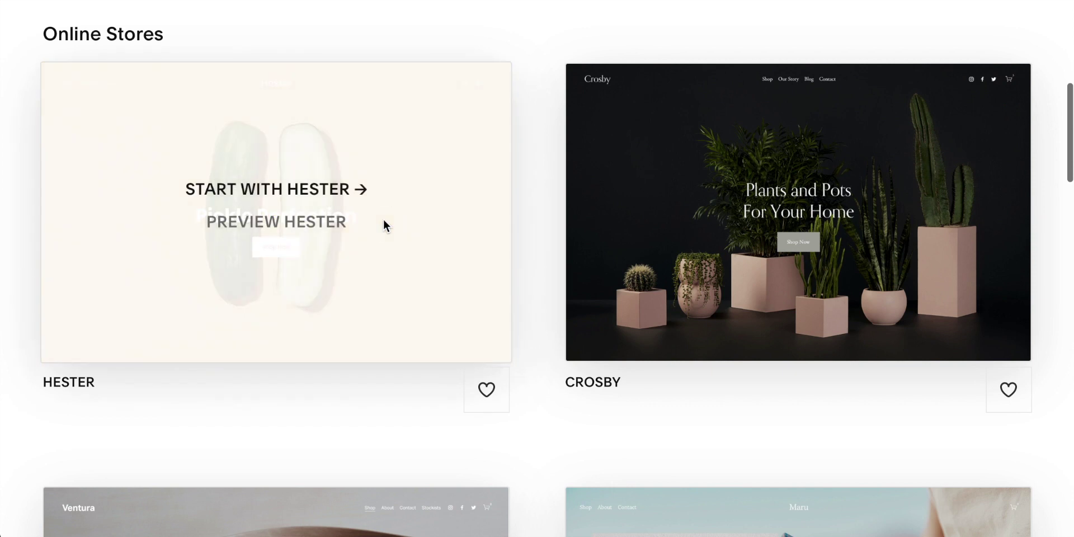
left_click(319, 224)
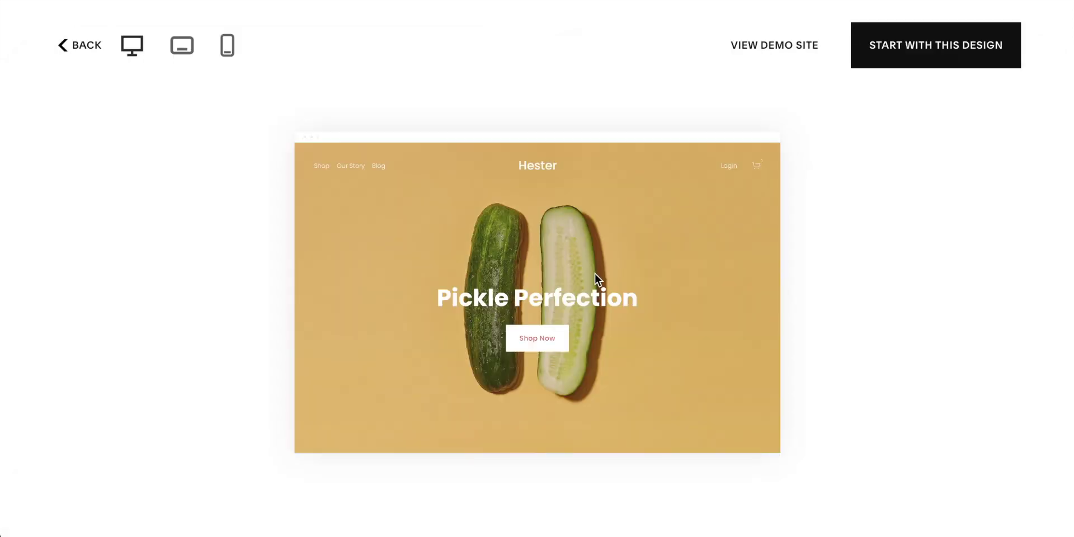
Look through the Hester template's home page in the desktop and mobile layouts.
scroll(595, 273, "down", 5)
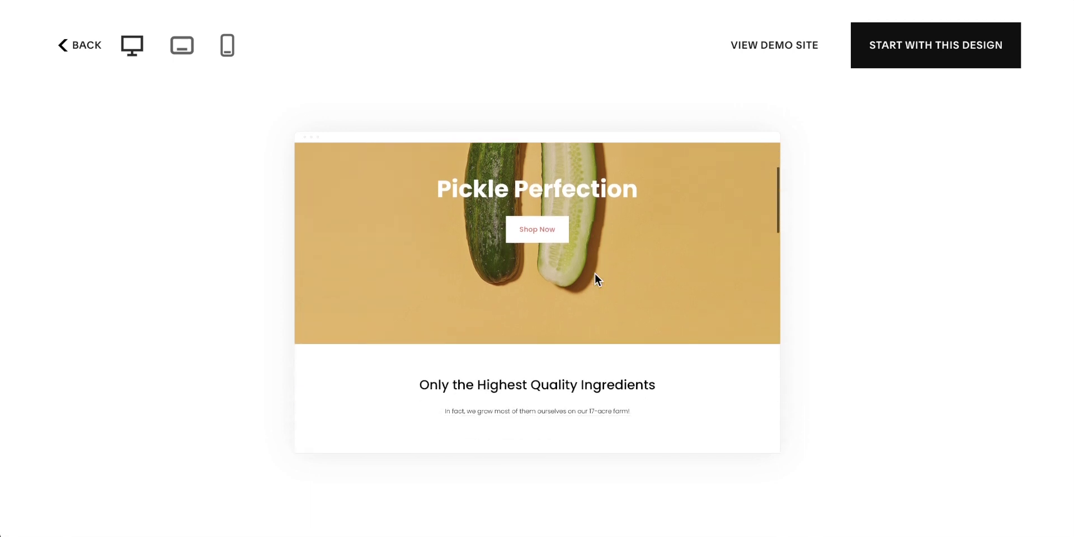
scroll(596, 274, "down", 5)
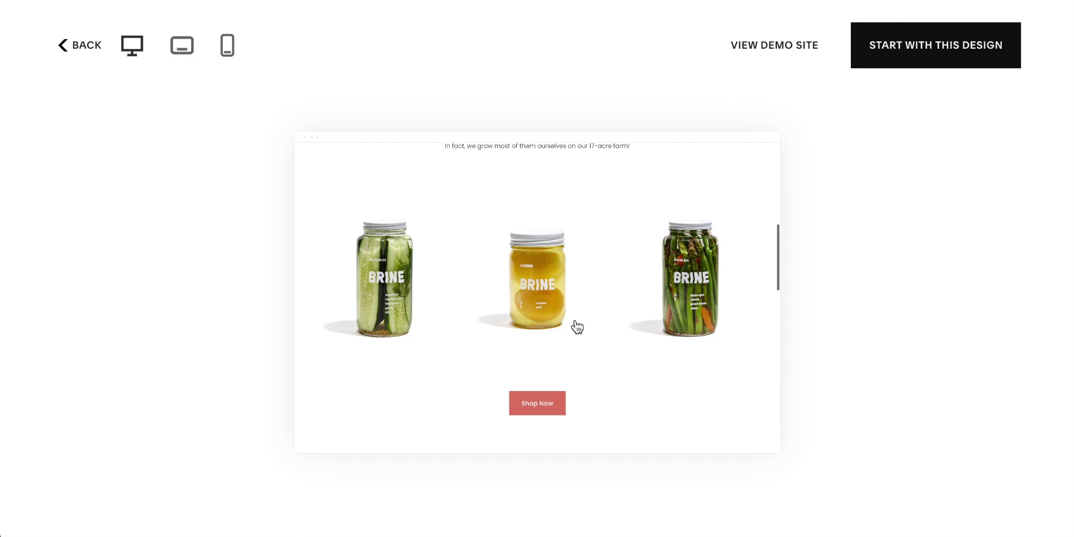
scroll(578, 327, "up", 5)
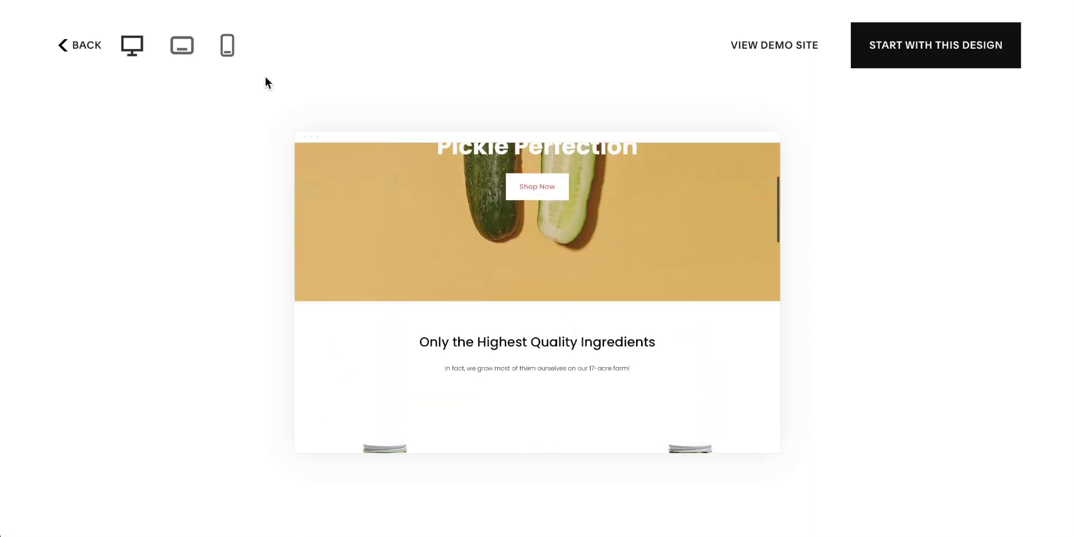
left_click(234, 52)
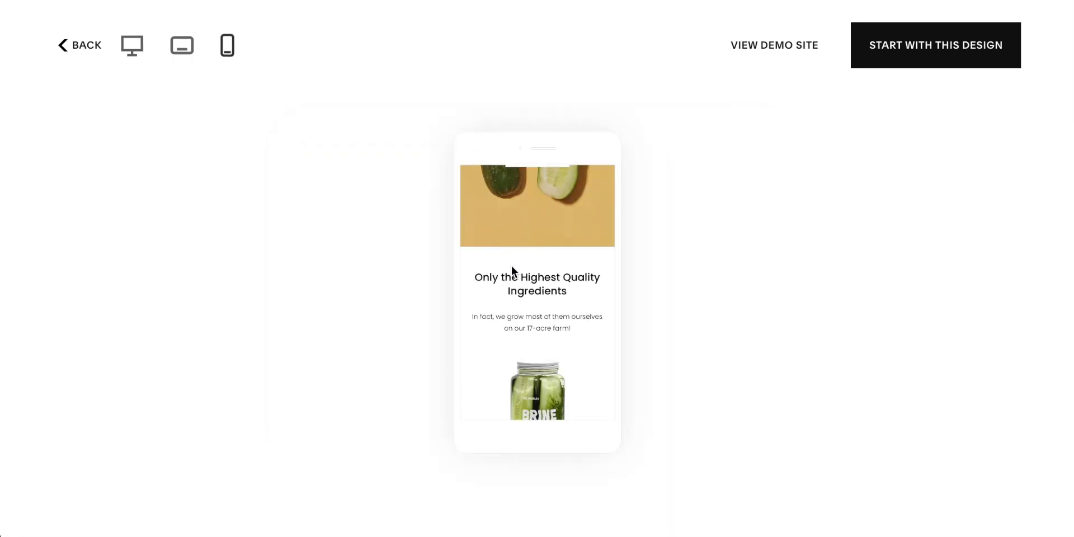
scroll(511, 265, "up", 4)
scroll(511, 265, "up", 2)
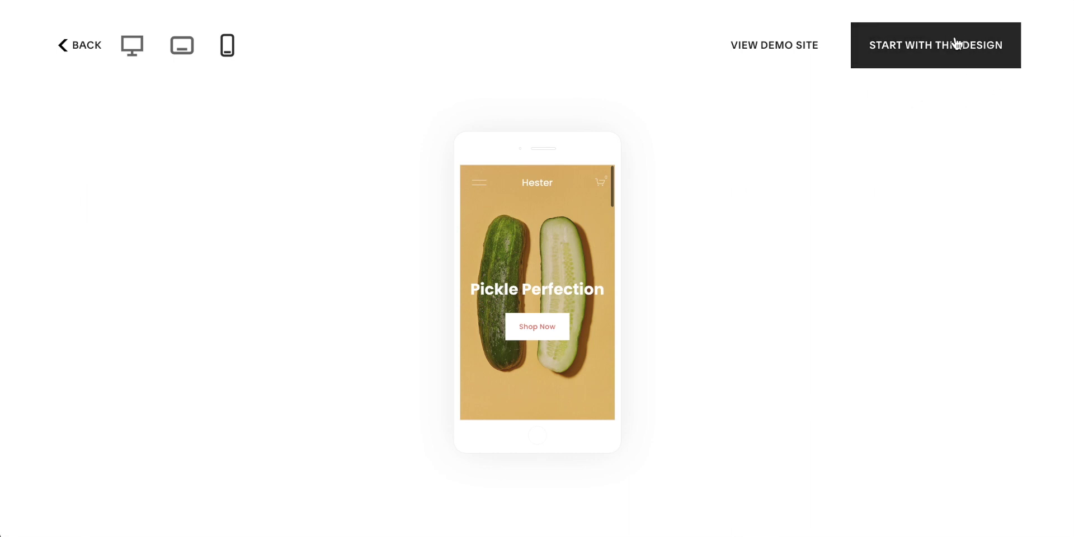
View the Hester demo site, look through its home page and go back to the template preview.
left_click(779, 49)
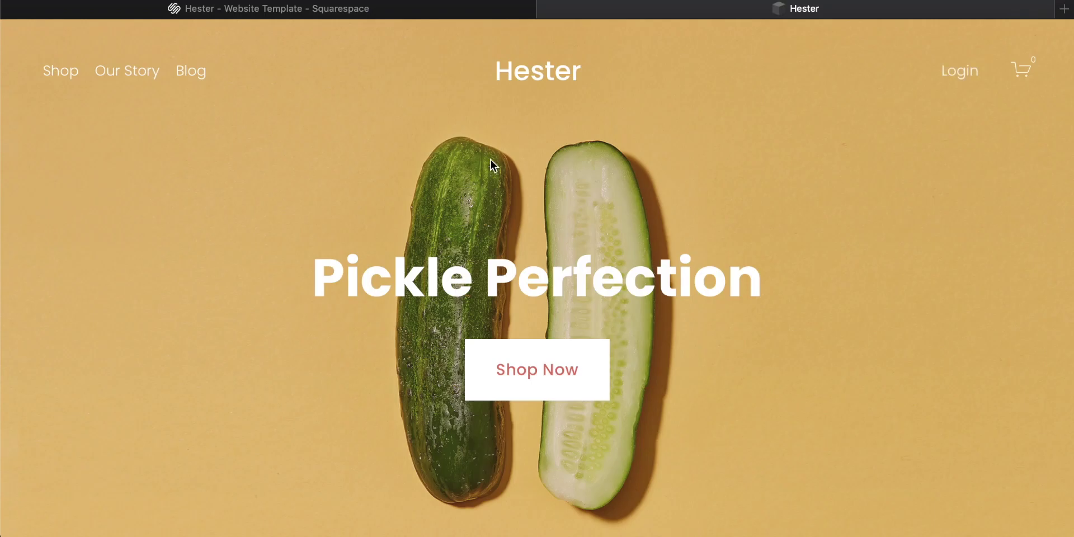
scroll(491, 160, "down", 5)
scroll(491, 160, "up", 6)
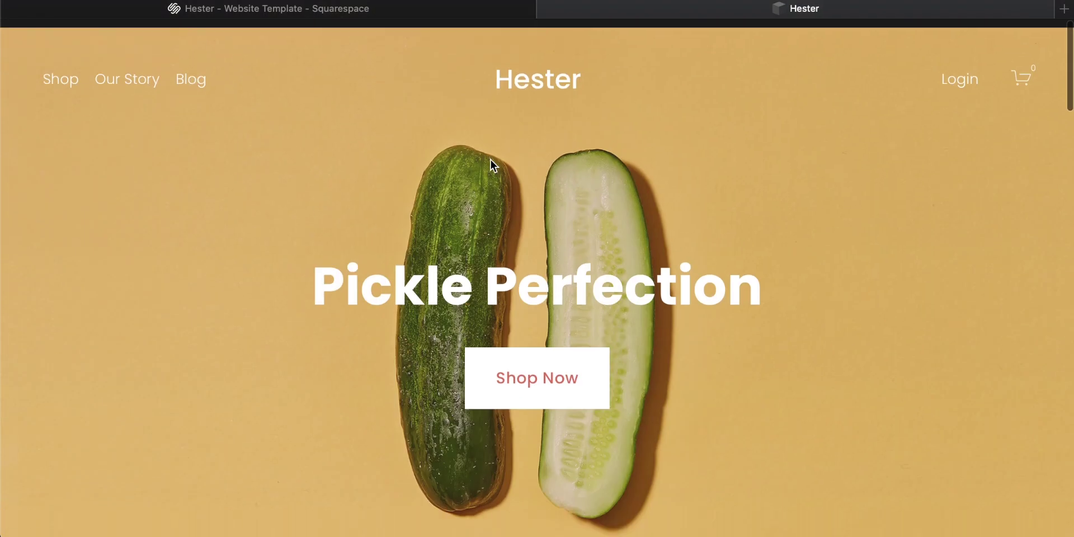
scroll(491, 160, "down", 3)
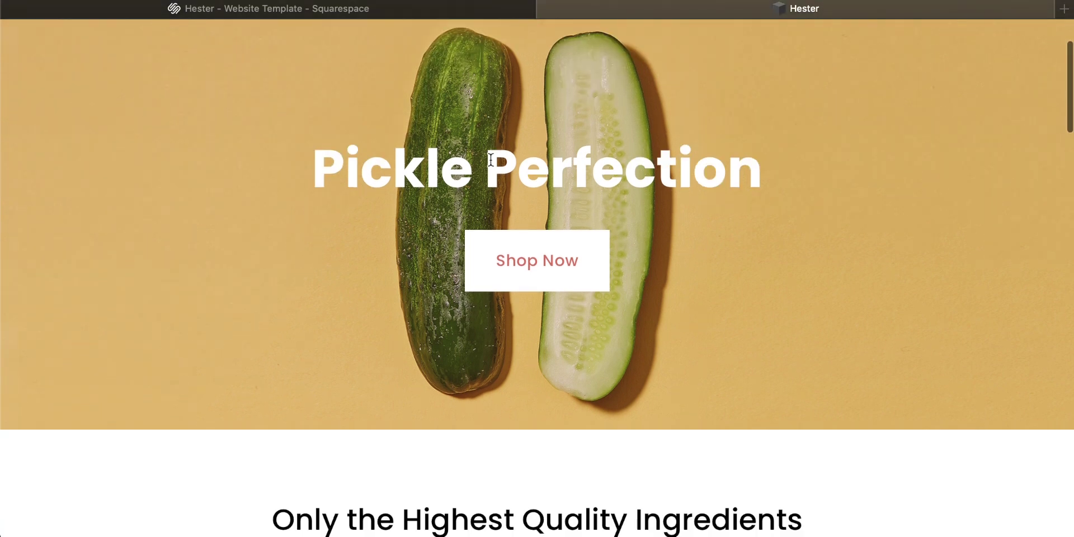
scroll(491, 160, "up", 3)
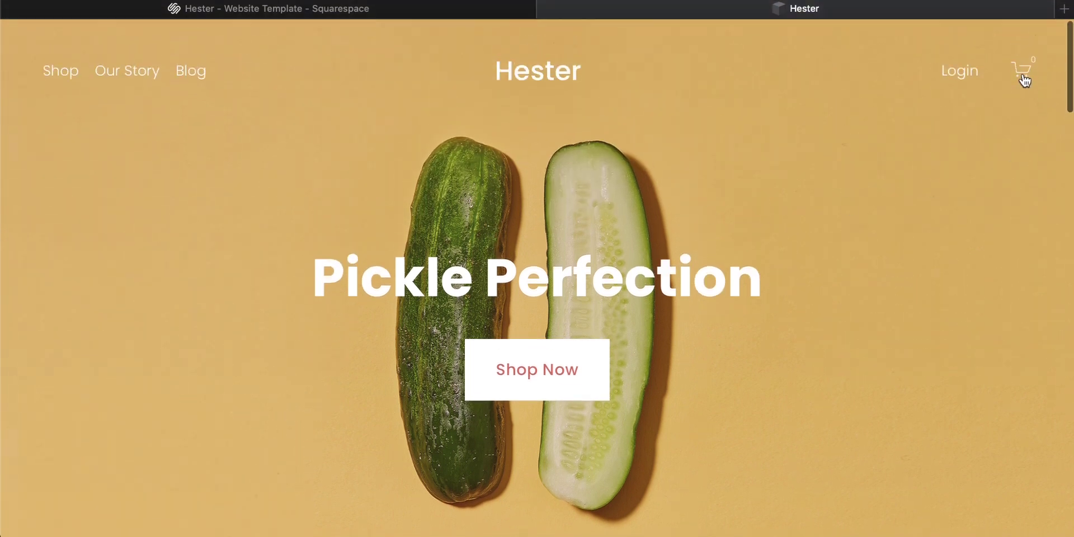
left_click(350, 10)
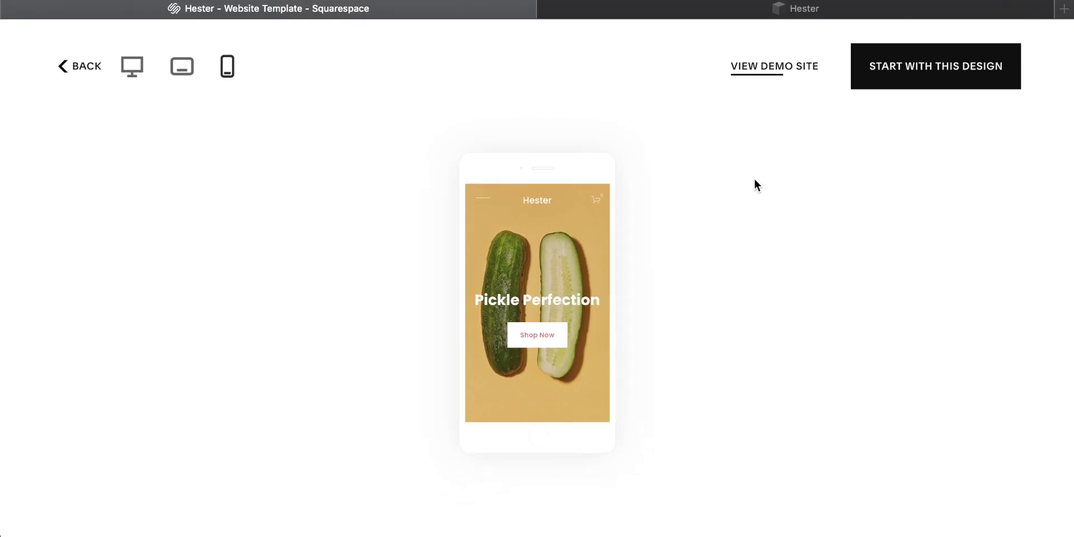
Start with the Hester design, opt out of emails about new features and products, and continue the account creation with email.
left_click(925, 84)
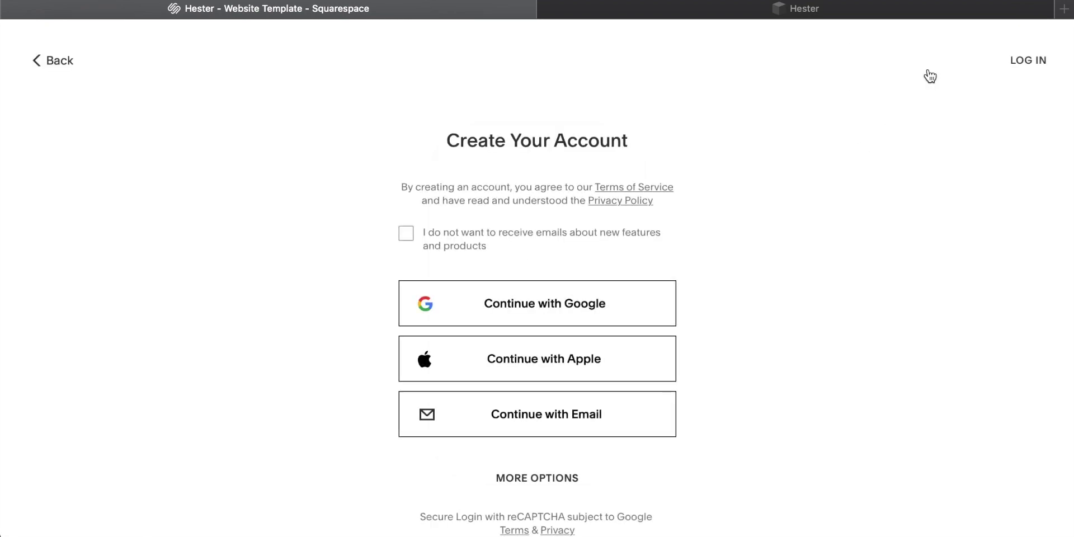
scroll(845, 170, "down", 2)
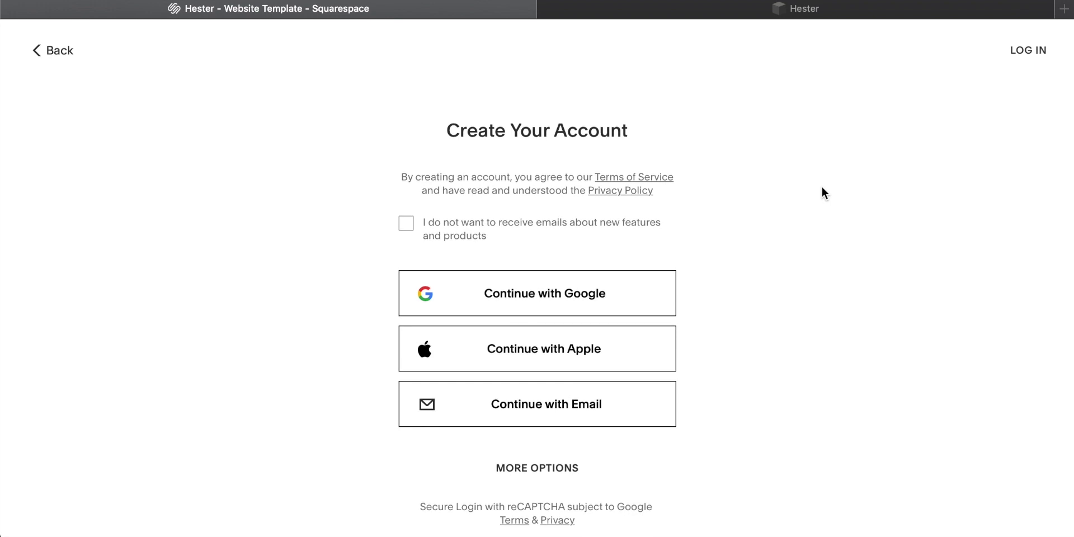
scroll(822, 188, "down", 2)
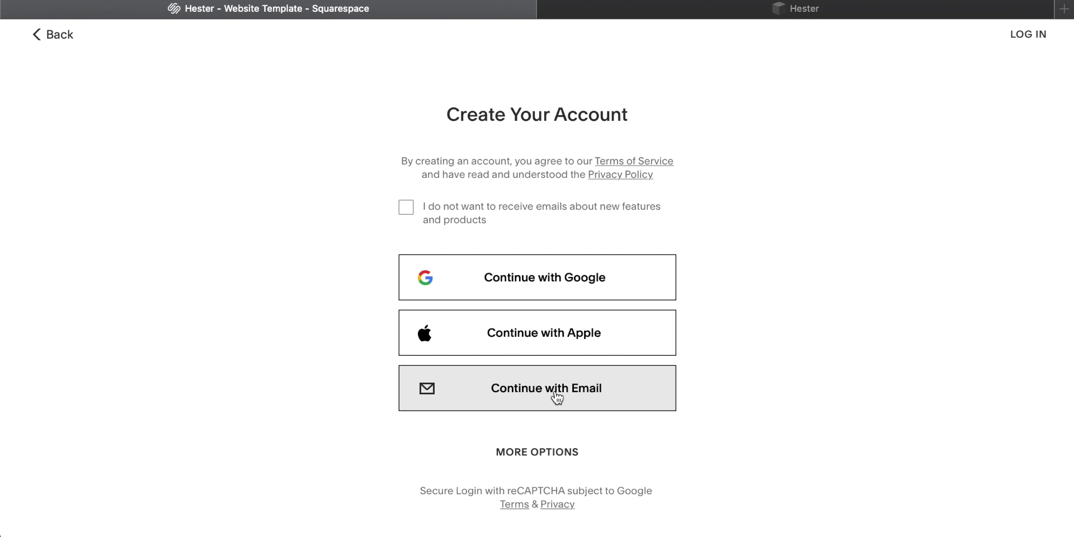
left_click(407, 210)
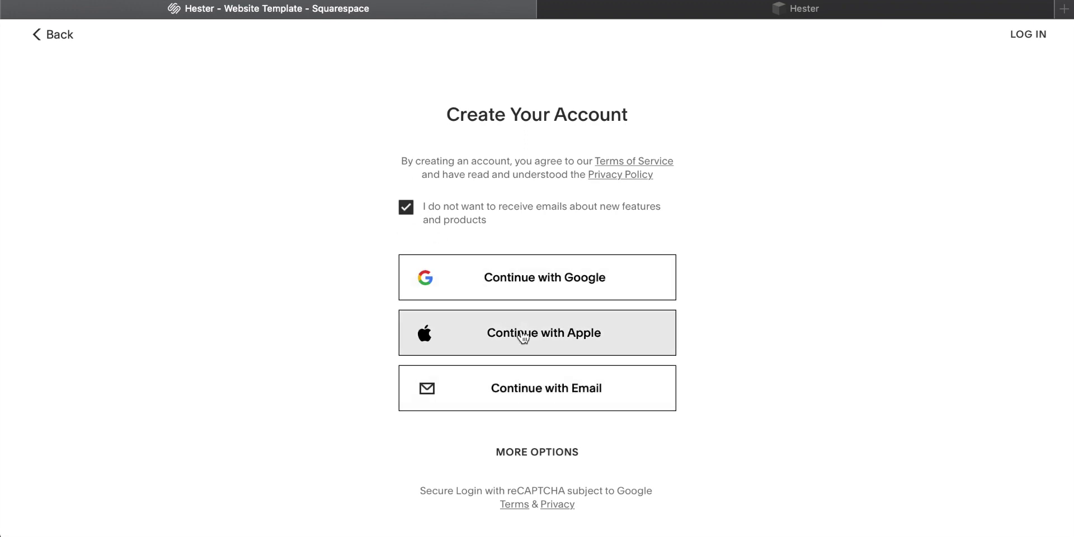
left_click(527, 395)
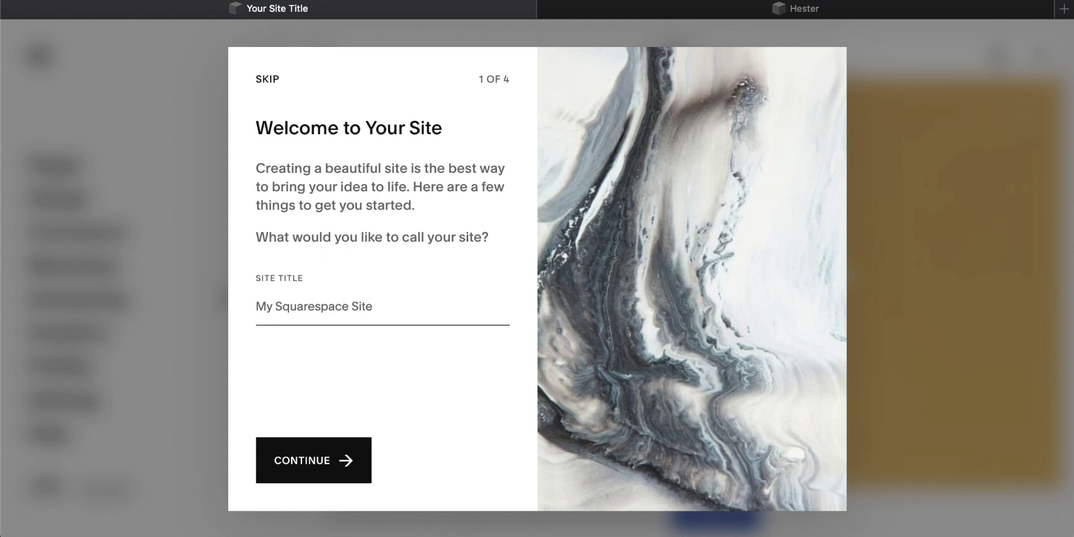
Name the site ZG Flowers and continue the welcome setup.
type("Zg Flower")
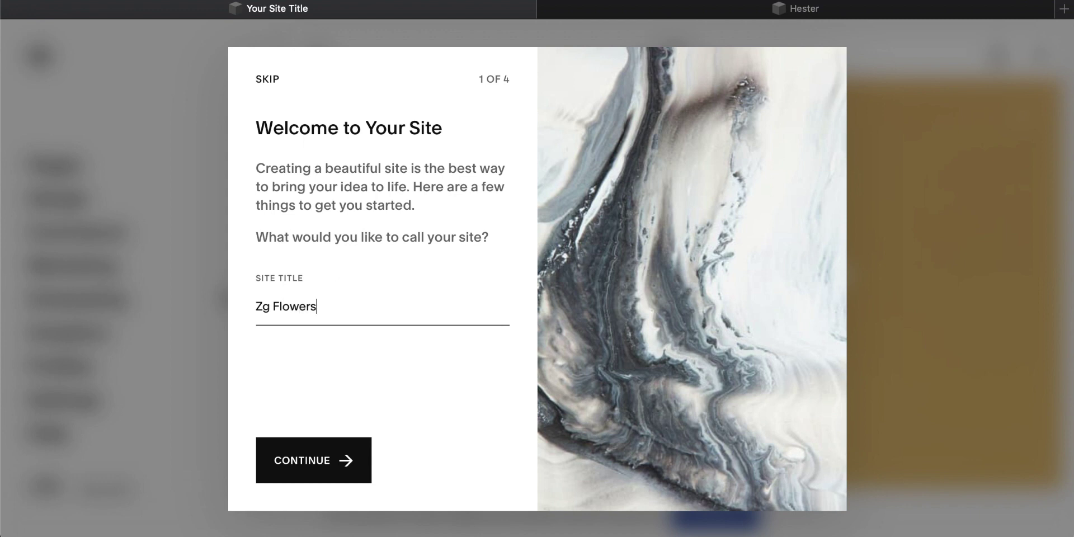
type("s")
left_click(274, 307)
key("BackSpace")
key("BackSpace")
type("G")
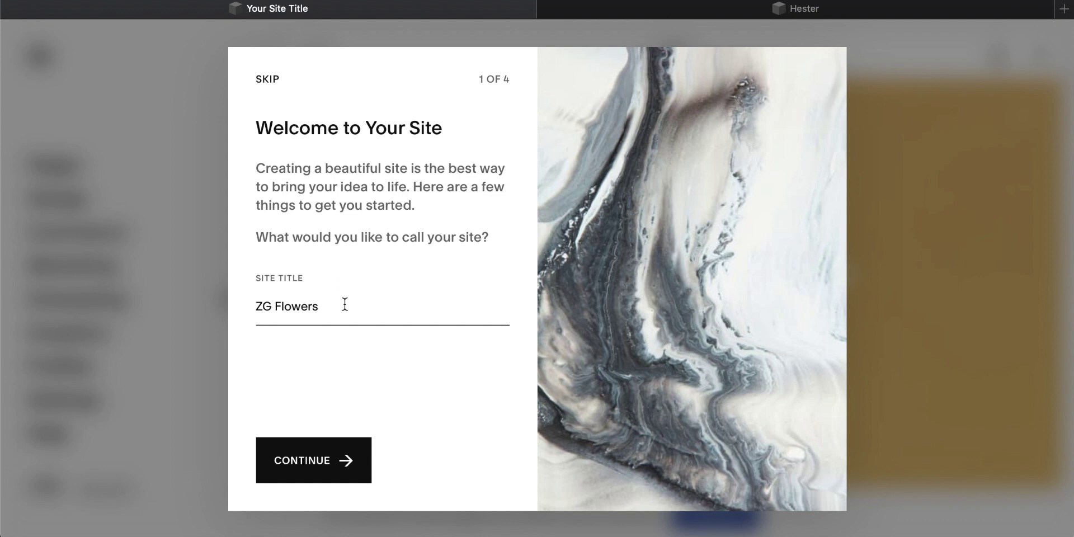
left_click(328, 462)
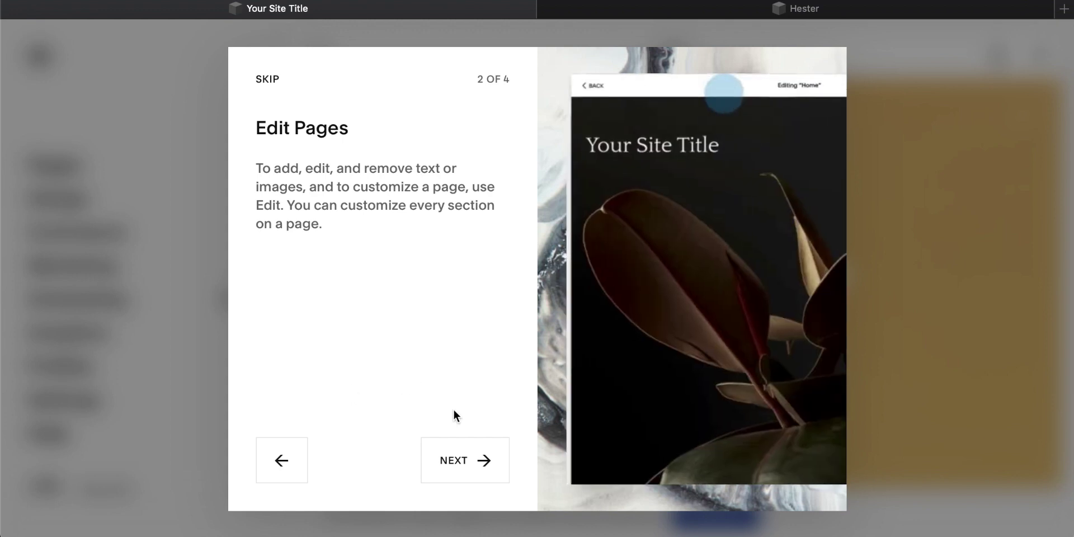
Go through the Edit Pages, Create Pages and Style Pages introductions and finish the welcome setup.
left_click(456, 468)
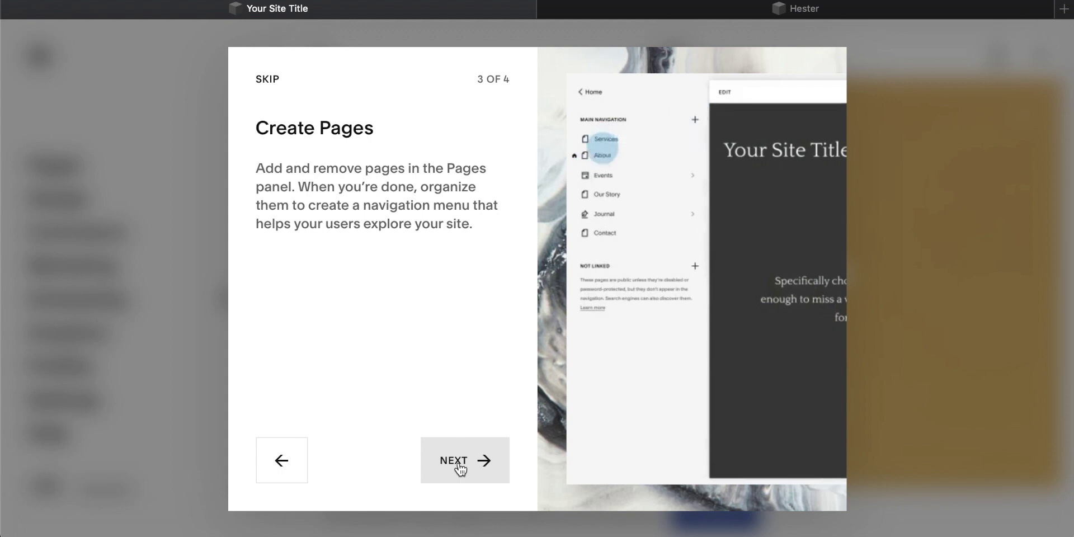
left_click(460, 469)
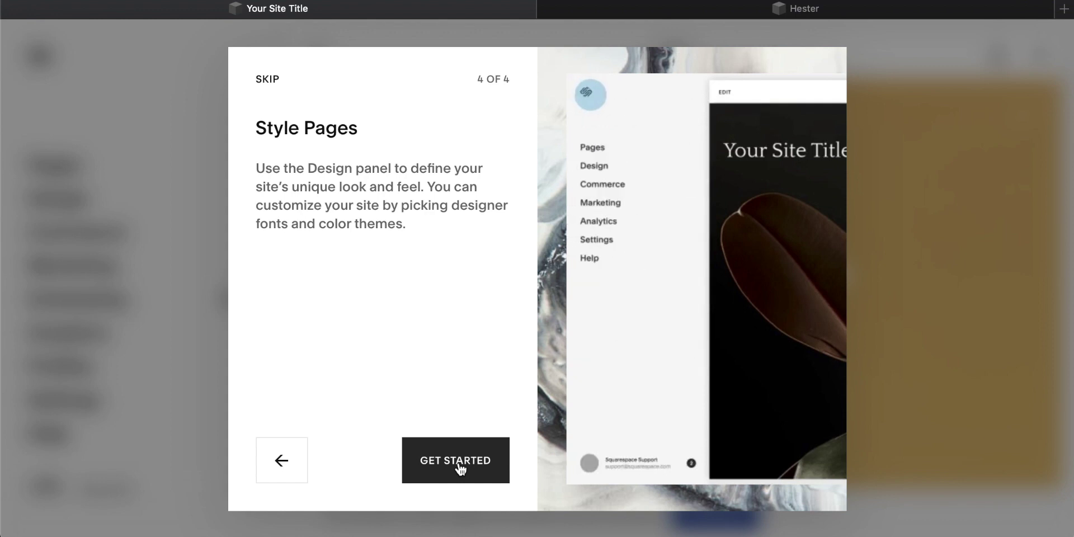
left_click(458, 467)
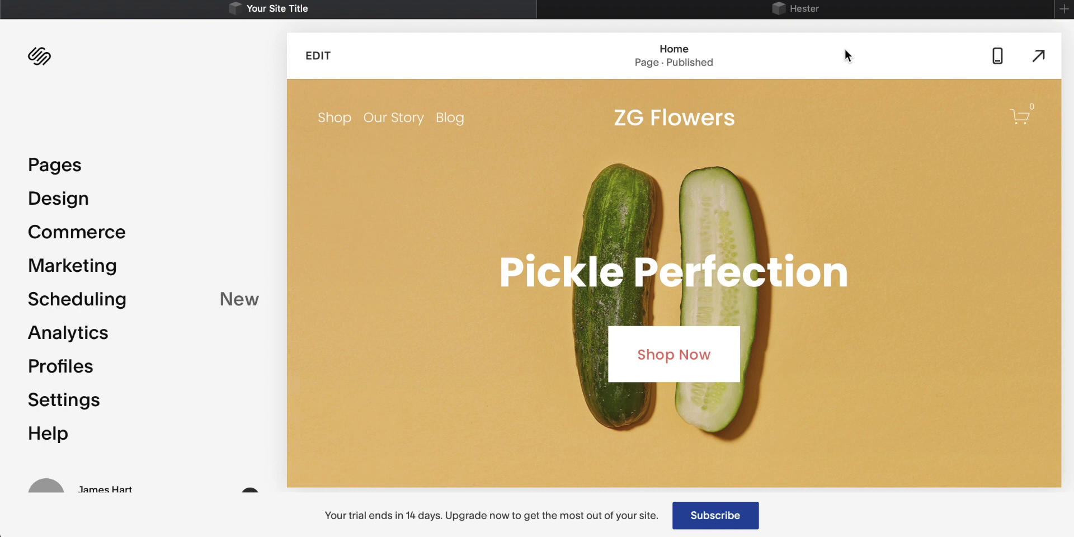
Check the new site's home page in the mobile view and return to the desktop view.
left_click(998, 63)
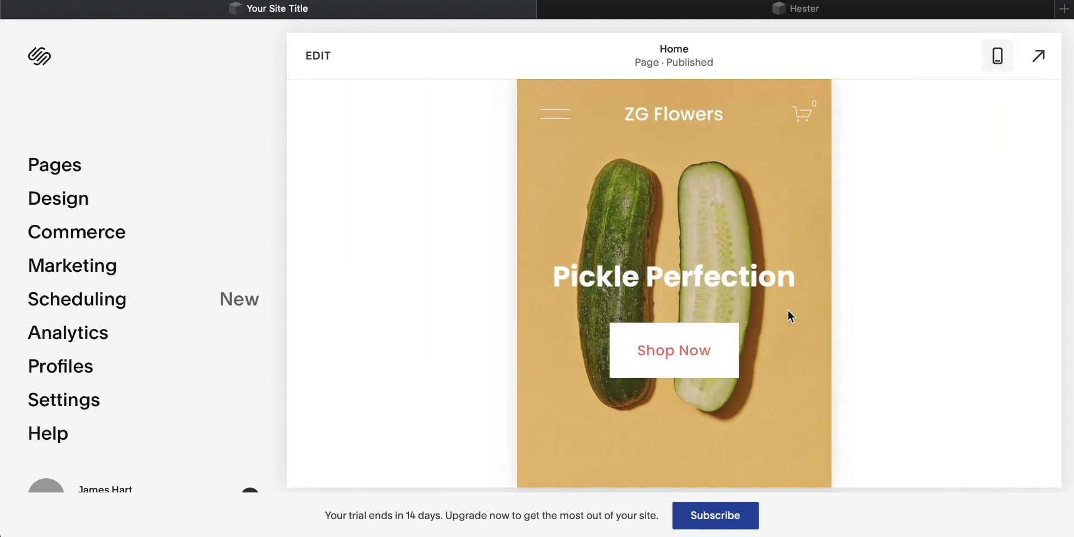
scroll(777, 308, "down", 3)
scroll(777, 309, "up", 3)
scroll(777, 310, "down", 3)
scroll(777, 311, "up", 3)
left_click(998, 61)
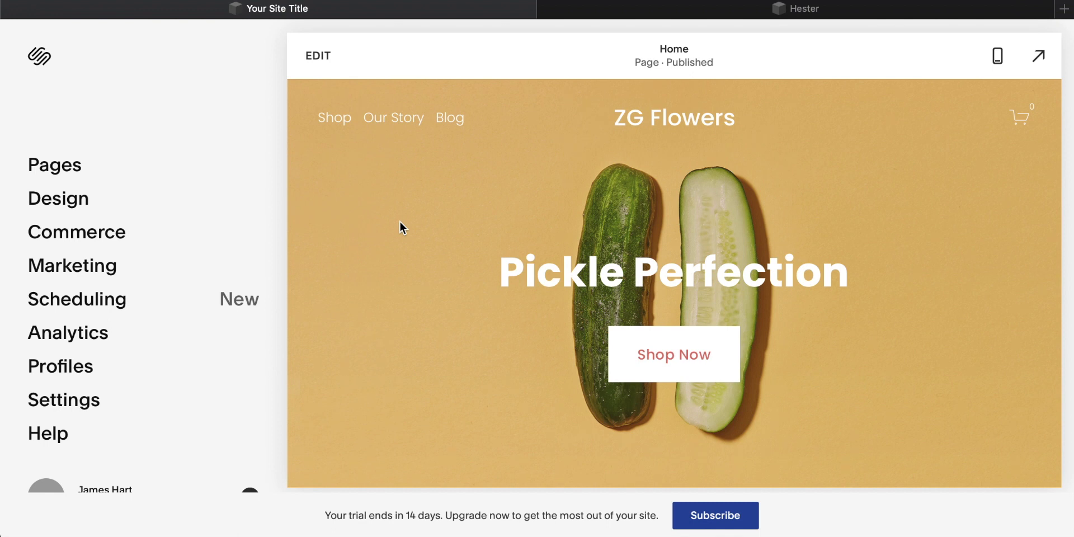
Open the Home page for editing and look over its opening section.
left_click(319, 54)
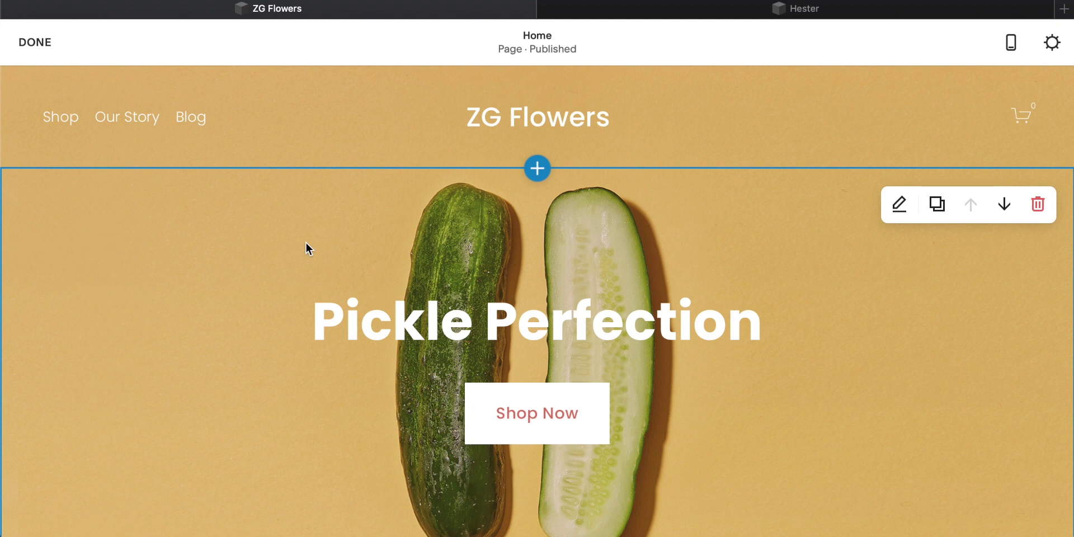
scroll(361, 238, "down", 2)
scroll(361, 237, "up", 2)
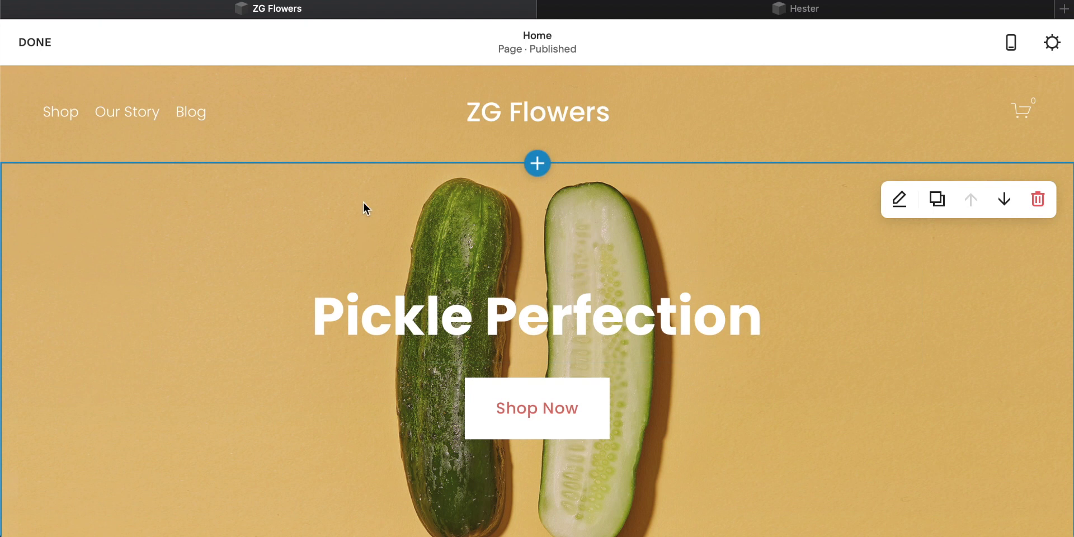
scroll(364, 208, "up", 1)
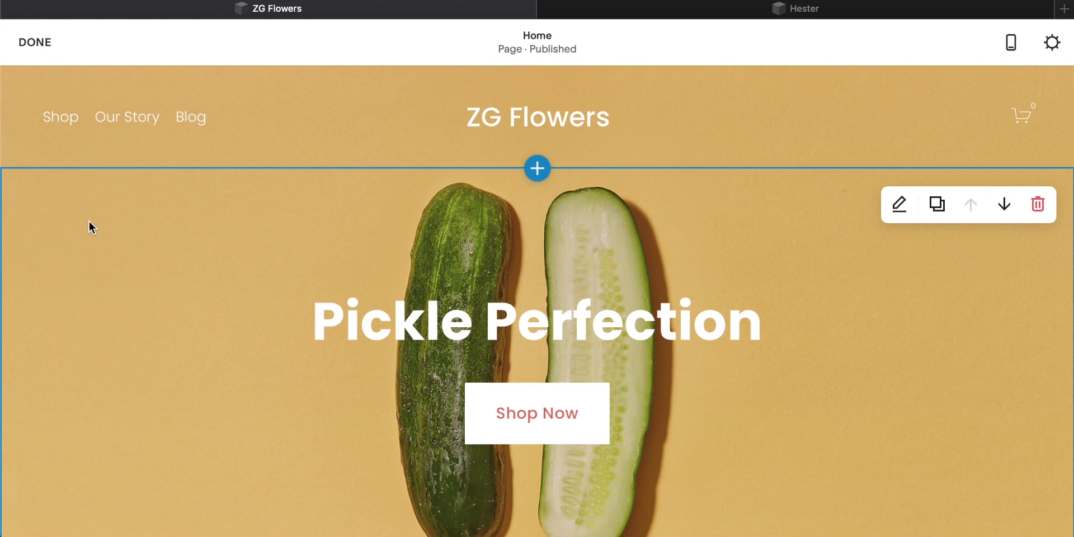
Examine the heading and button blocks in the home page's opening section and the start of the section beneath it.
scroll(163, 243, "down", 2)
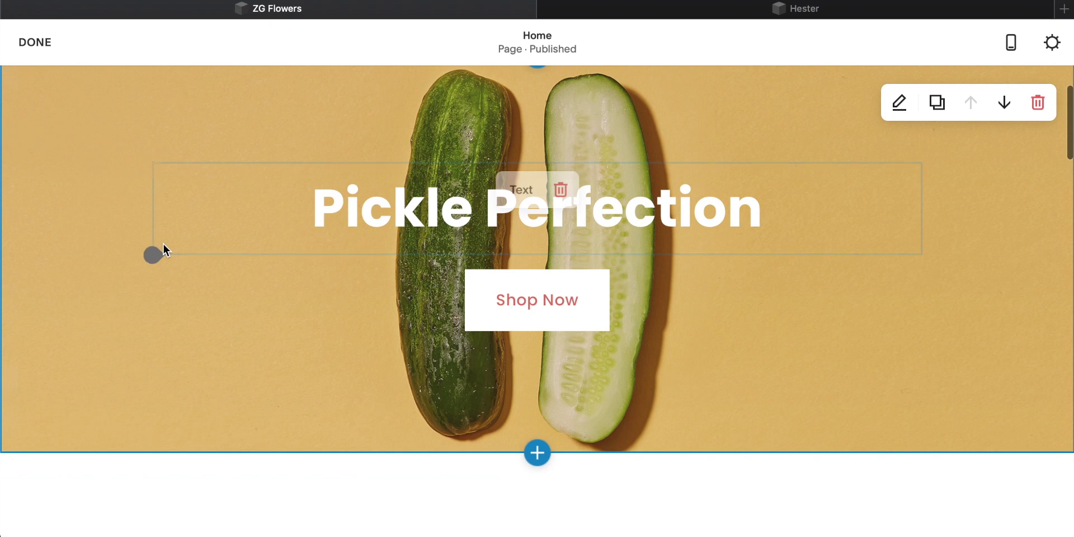
scroll(163, 243, "up", 1)
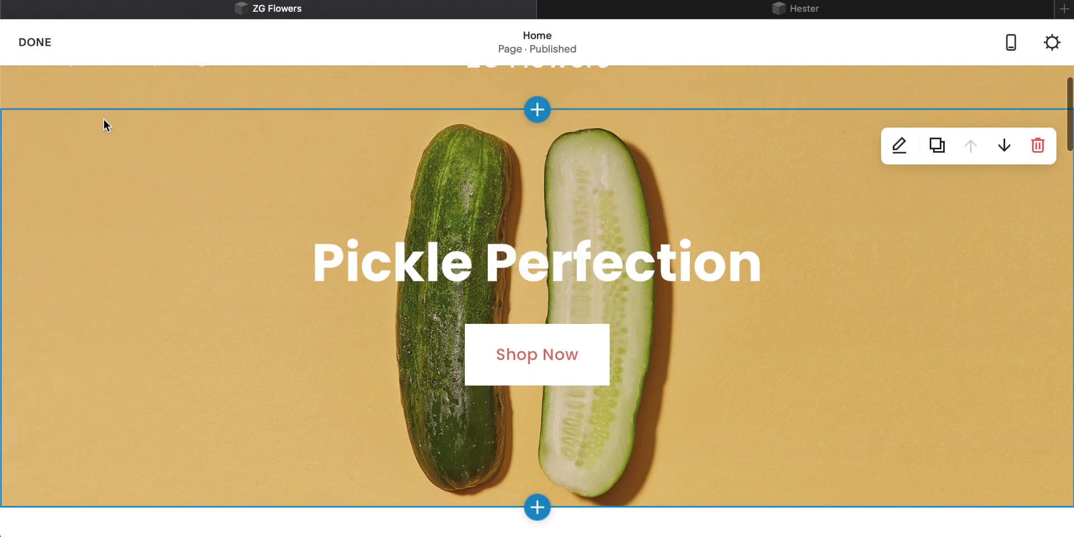
scroll(783, 398, "down", 2)
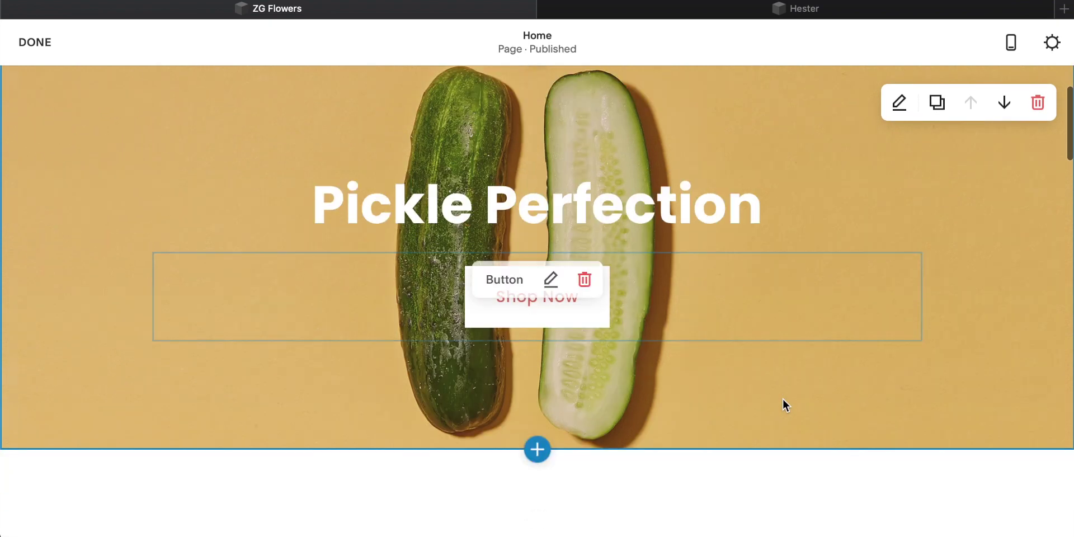
scroll(796, 375, "up", 2)
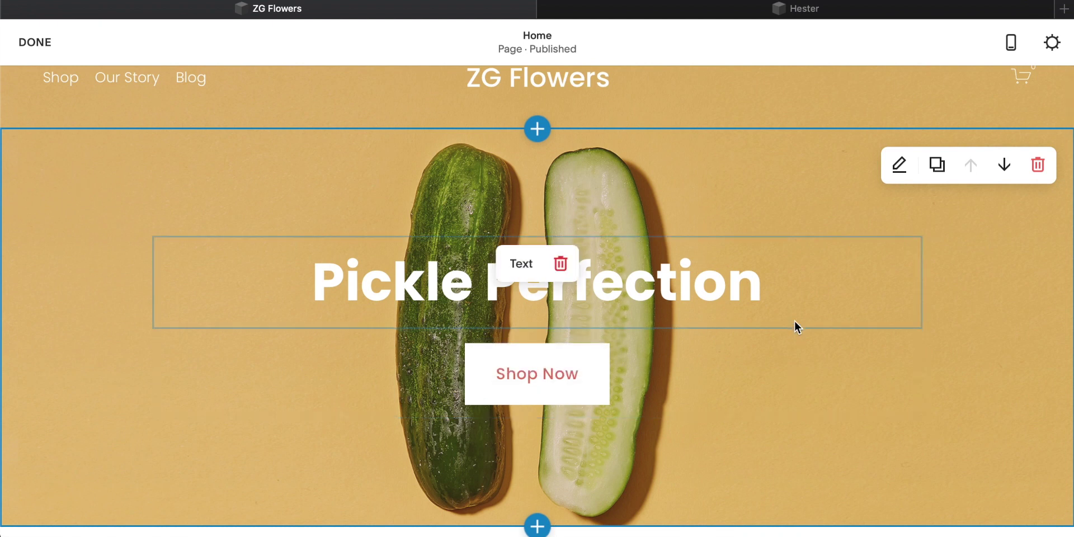
left_click(444, 283)
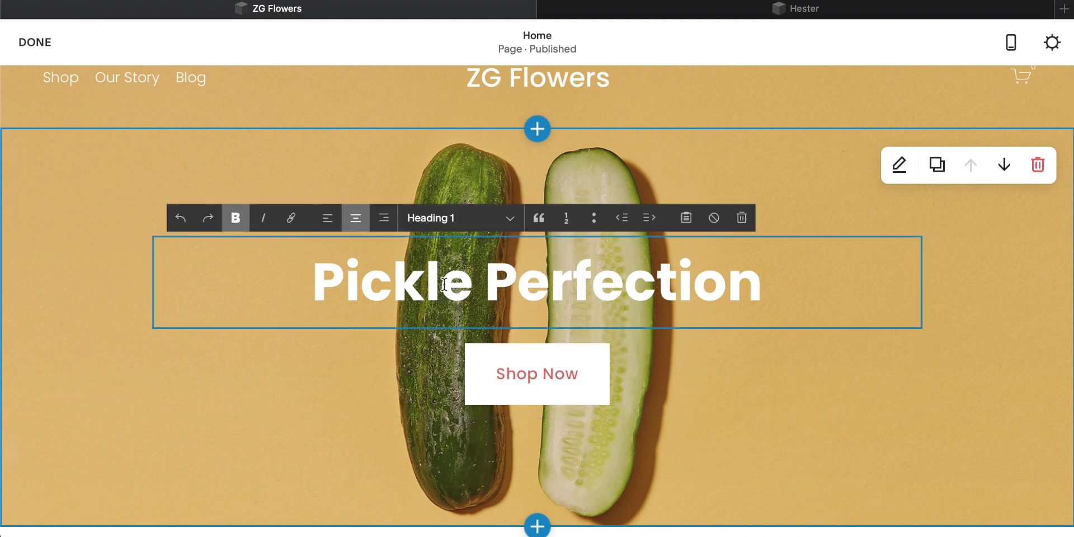
left_click(646, 386)
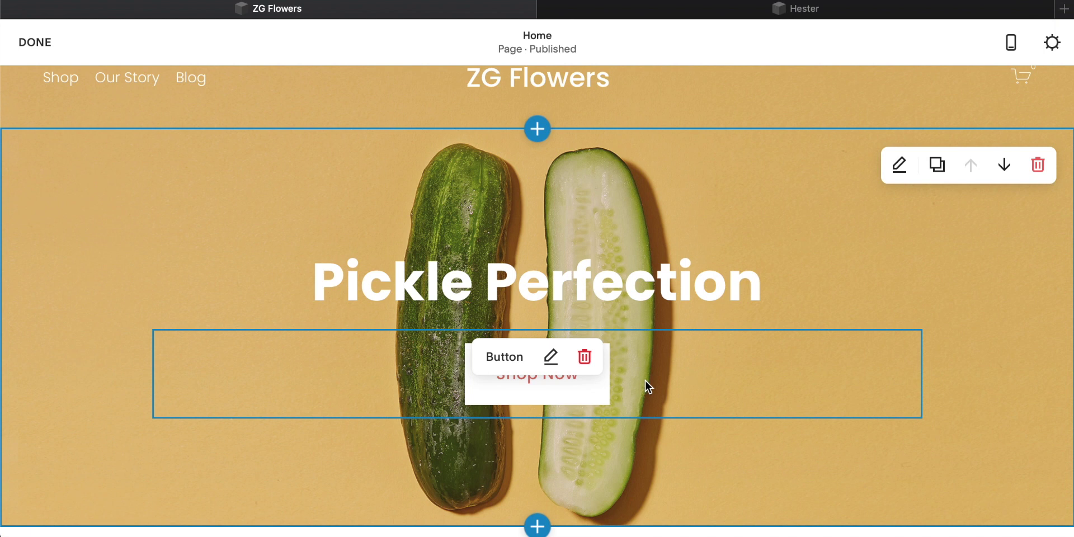
scroll(738, 259, "down", 3)
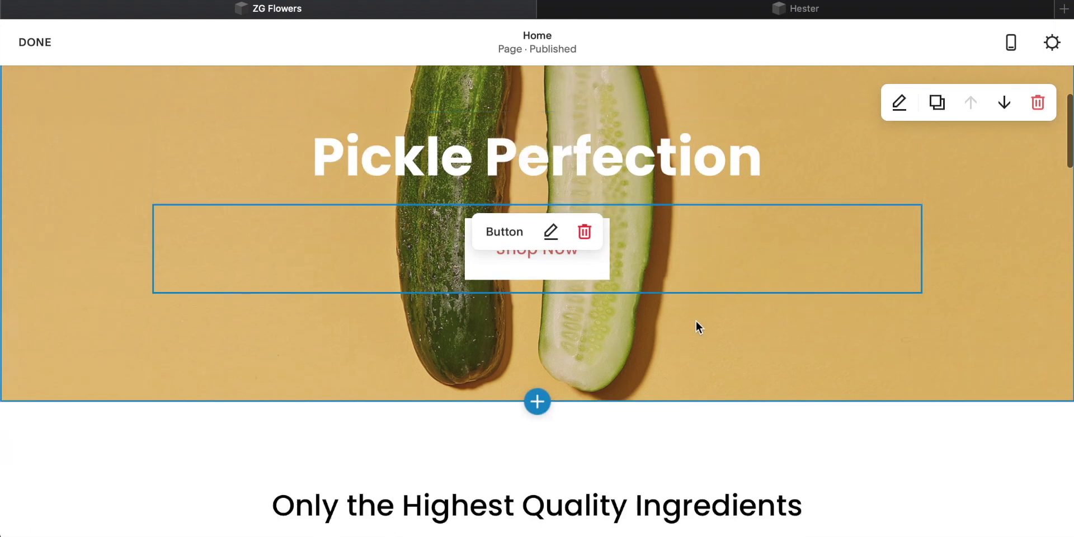
scroll(696, 320, "up", 3)
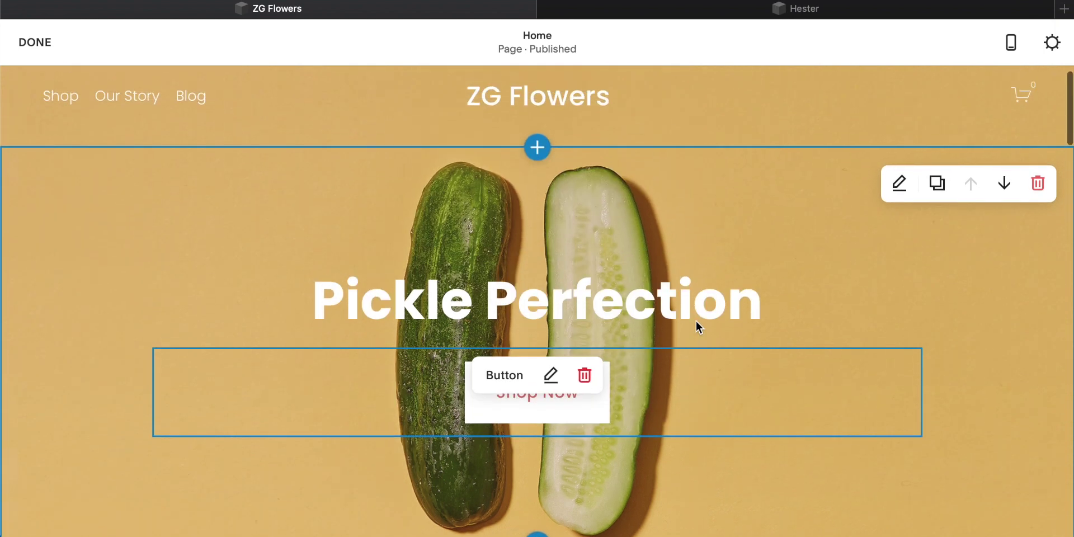
scroll(697, 321, "down", 3)
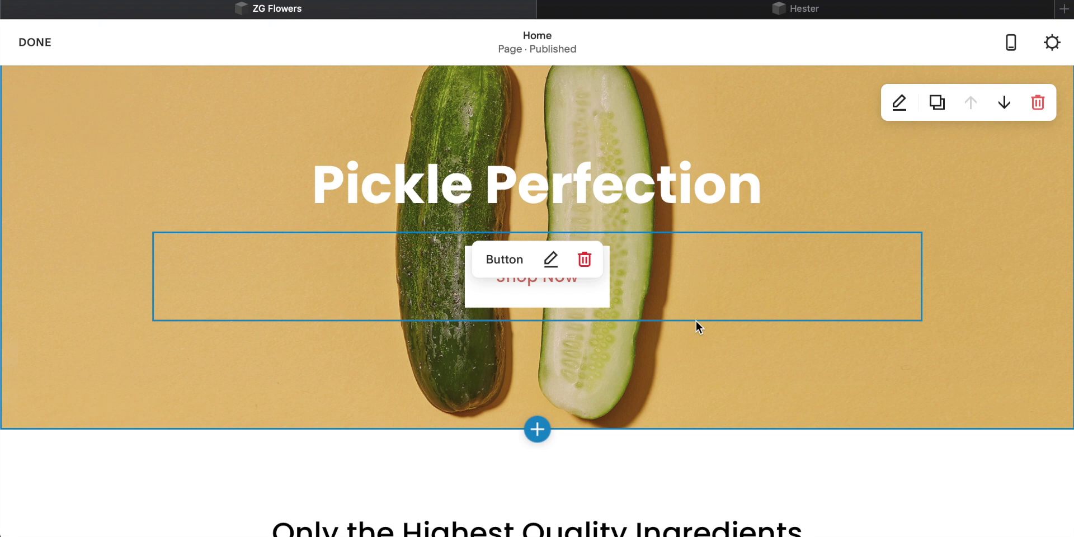
scroll(696, 321, "up", 3)
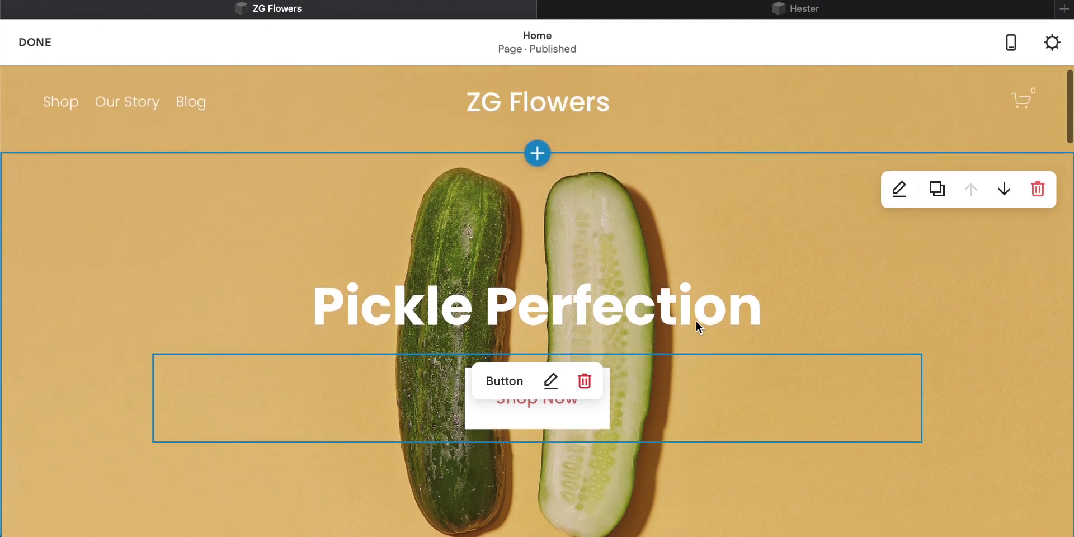
Replace the opening section's heading text with "The Best Flowers in Town".
double_click(624, 312)
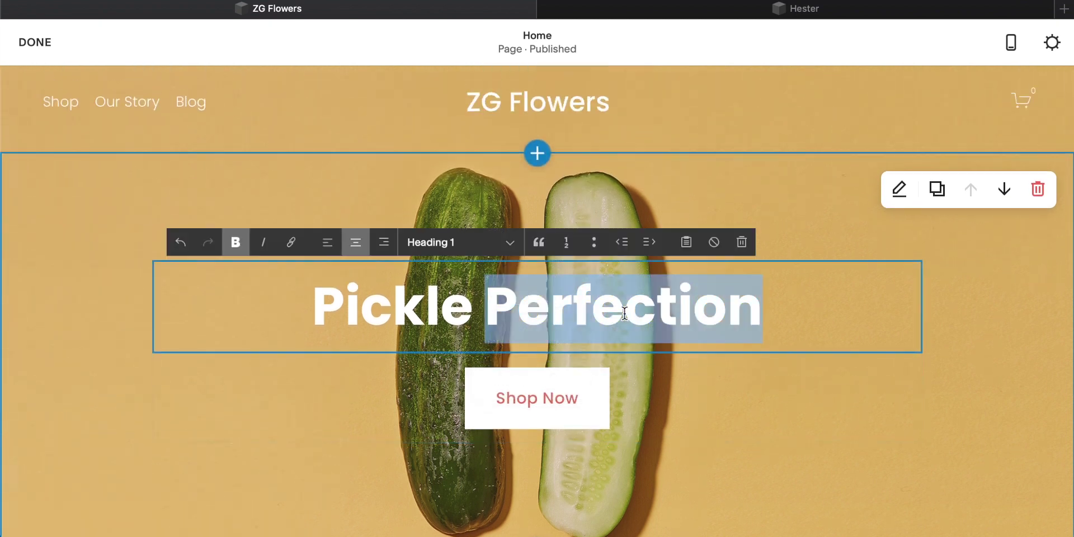
triple_click(624, 313)
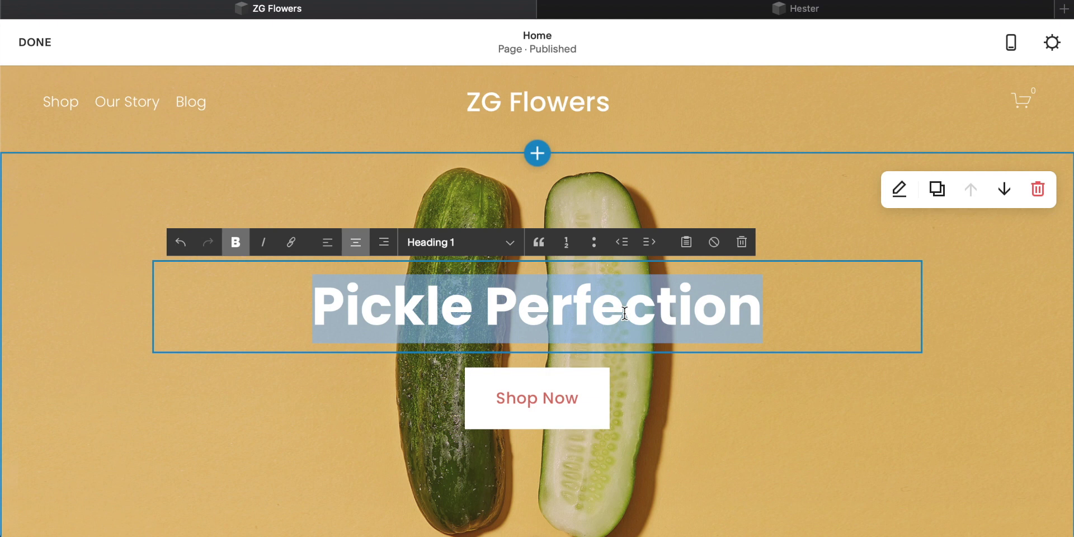
type("The Best")
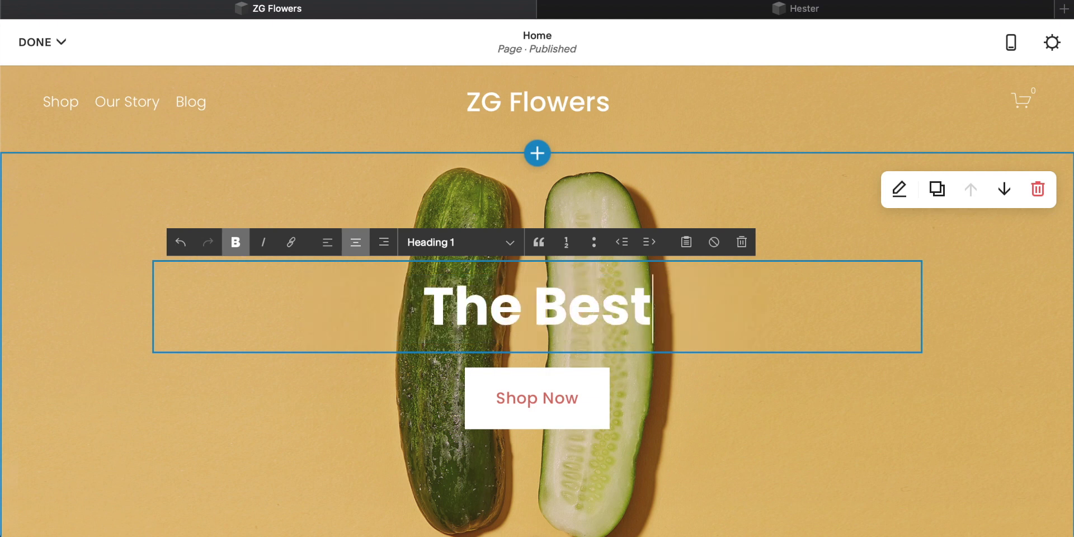
type(" Flowers")
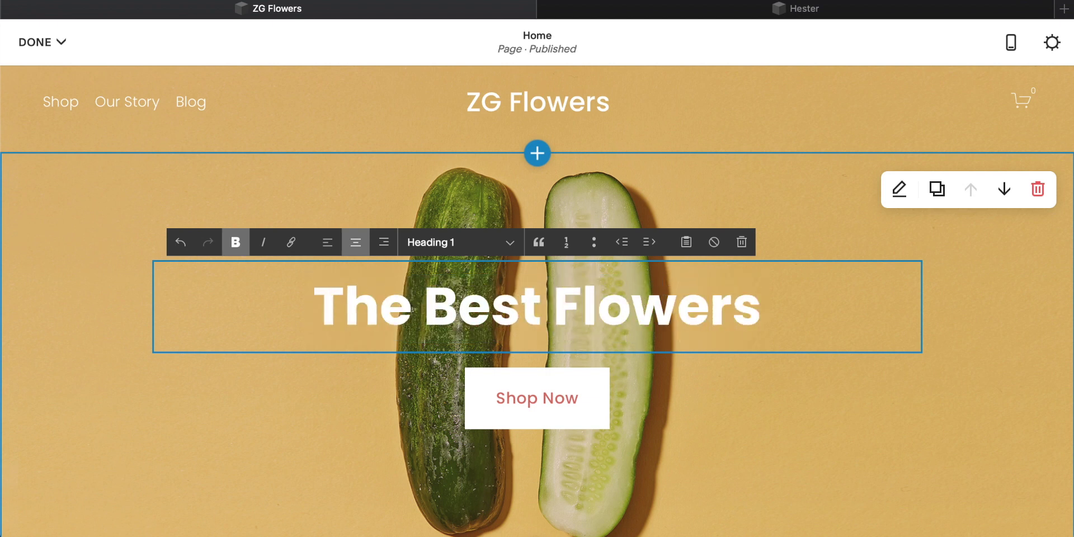
type(" in Town")
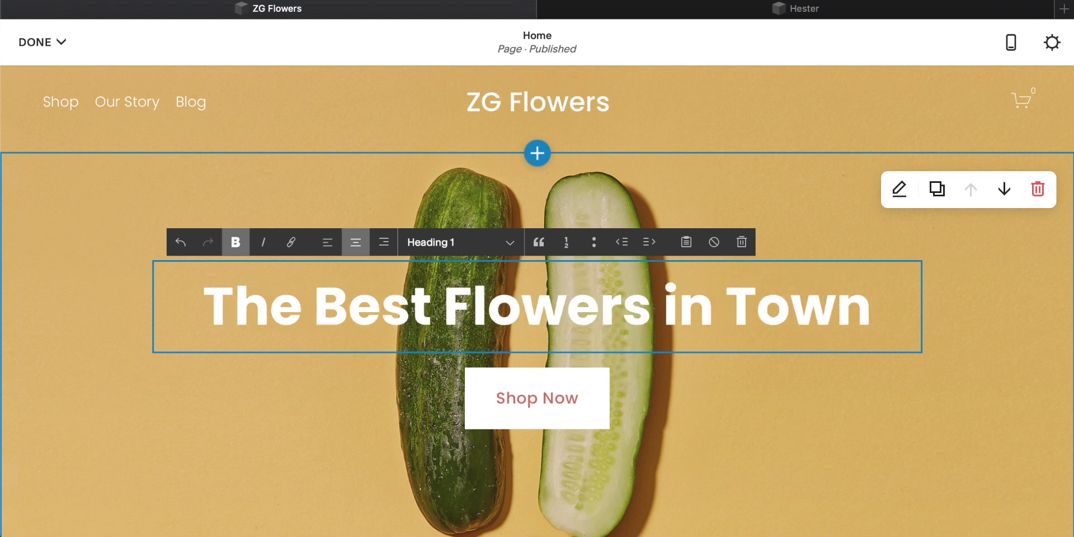
Change the text of the button beneath the opening heading to "See our Flowers".
scroll(566, 355, "down", 1)
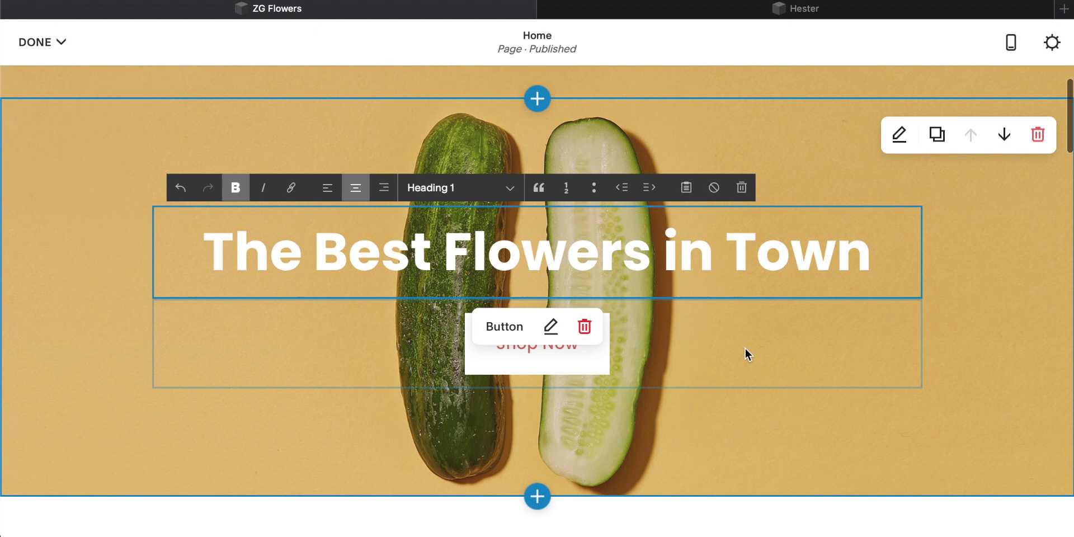
left_click(673, 346)
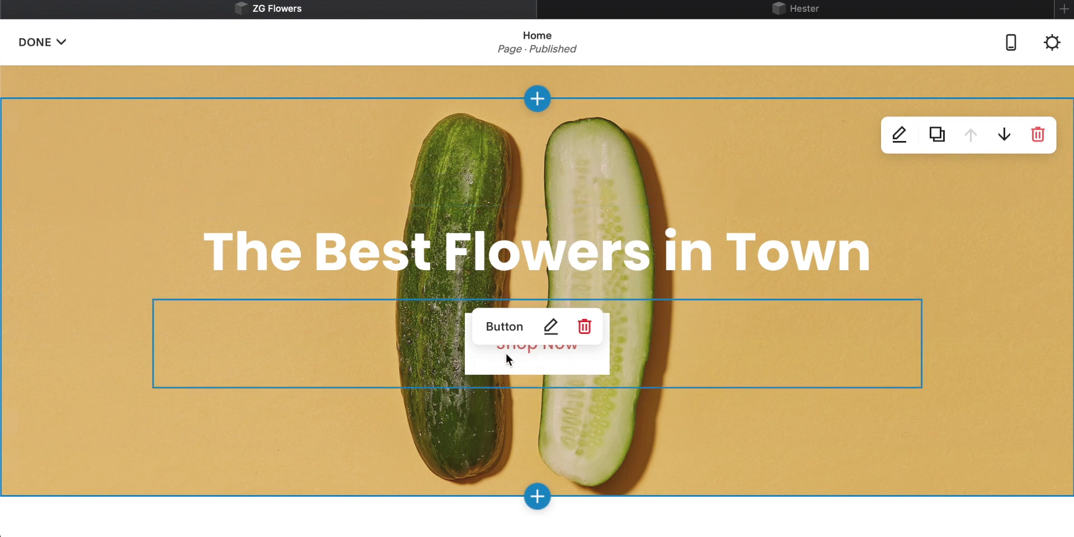
left_click(551, 326)
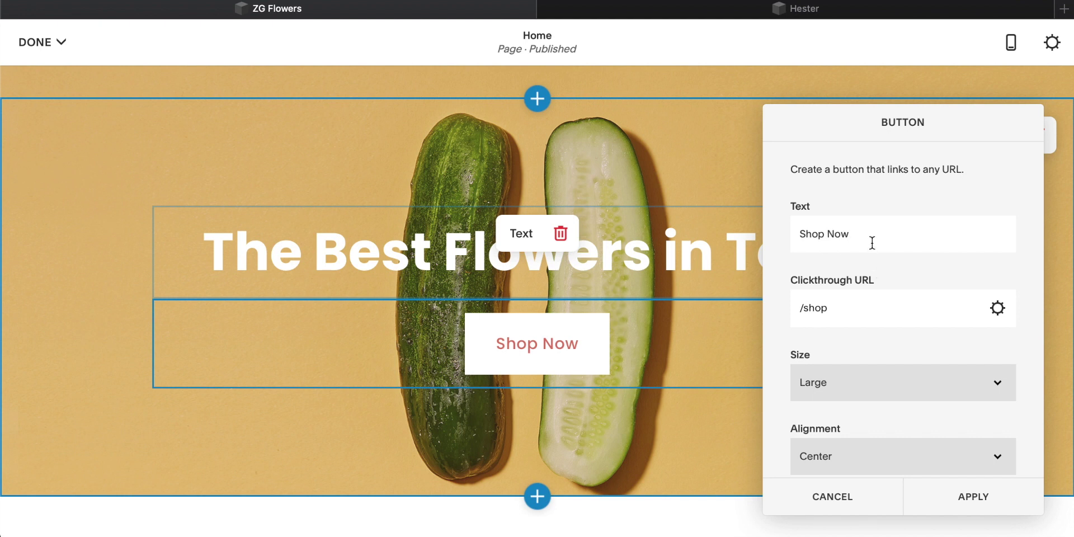
left_click_drag(861, 234, 725, 230)
type("See our Flowers")
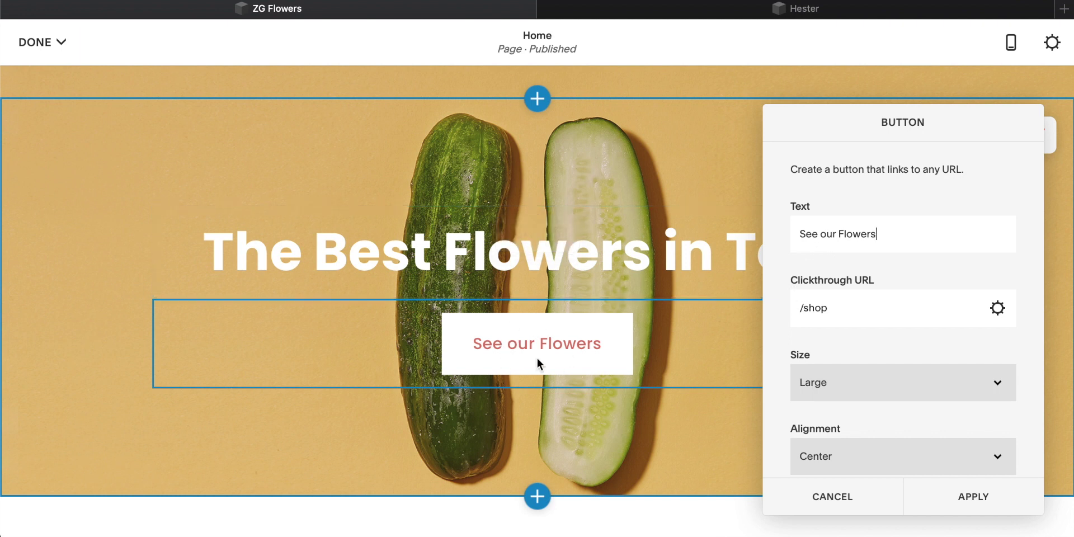
Try /flowers as the button's clickthrough URL and set it back to /shop.
left_click(845, 304)
triple_click(844, 309)
left_click(857, 306)
key("BackSpace")
key("BackSpace")
key("BackSpace")
key("BackSpace")
type("flowers")
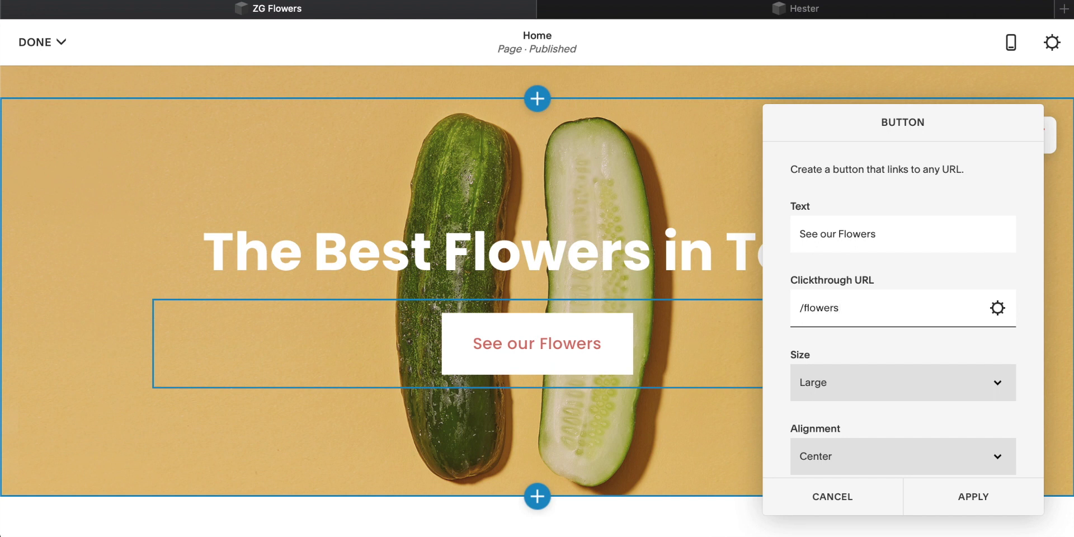
key("BackSpace")
key("BackSpace")
key("BackSpace")
key("BackSpace")
key("BackSpace")
key("BackSpace")
key("BackSpace")
type("shop")
Try the Medium and Small sizes on the button and return it to Large.
scroll(935, 283, "down", 1)
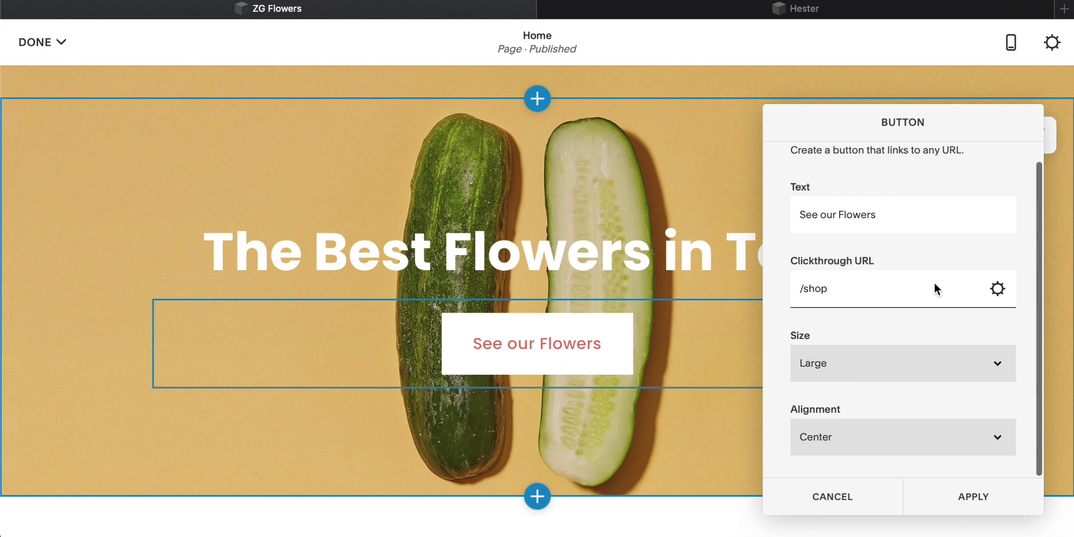
left_click(845, 366)
left_click(829, 355)
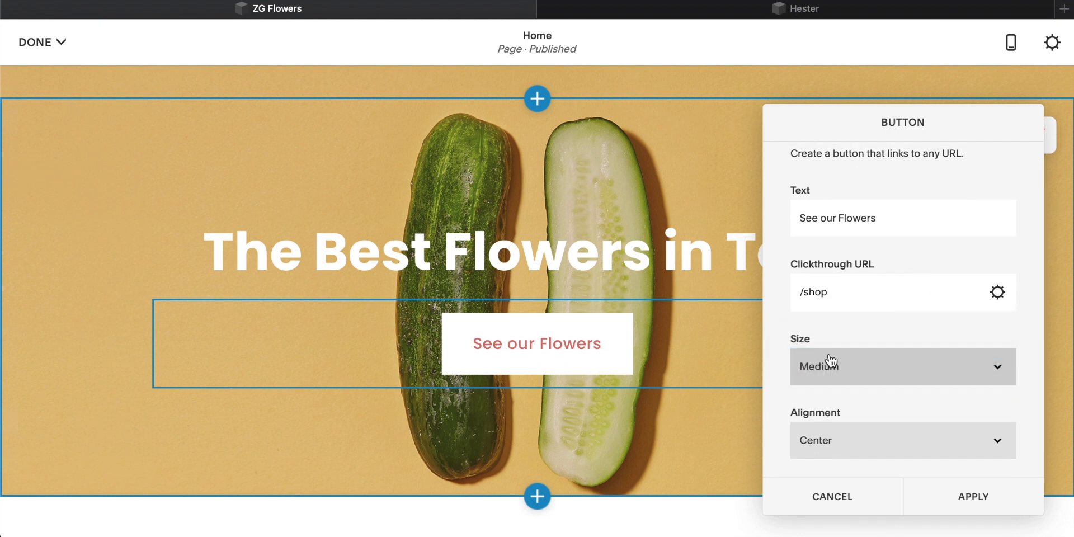
left_click(851, 366)
left_click(818, 353)
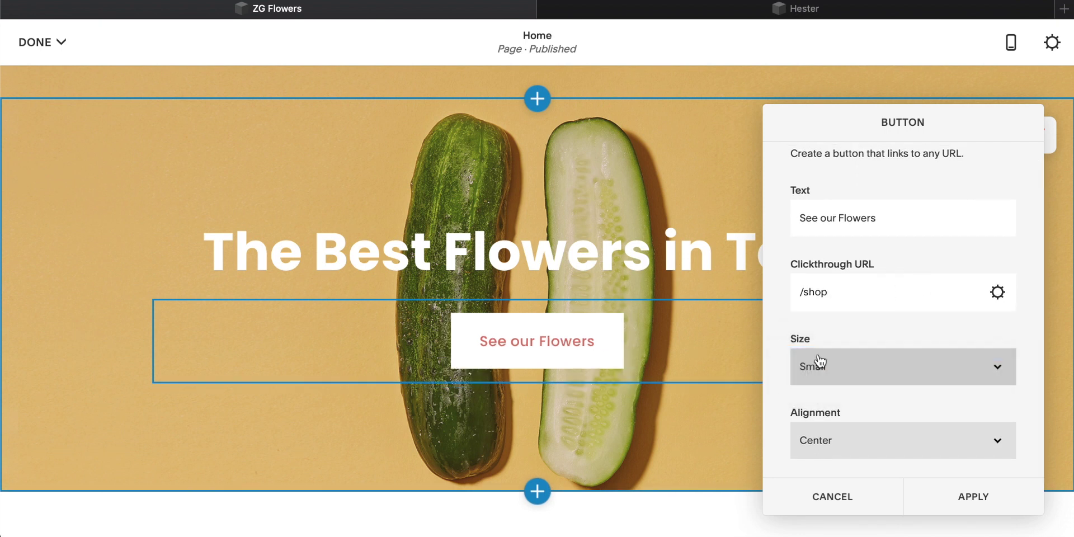
left_click(830, 365)
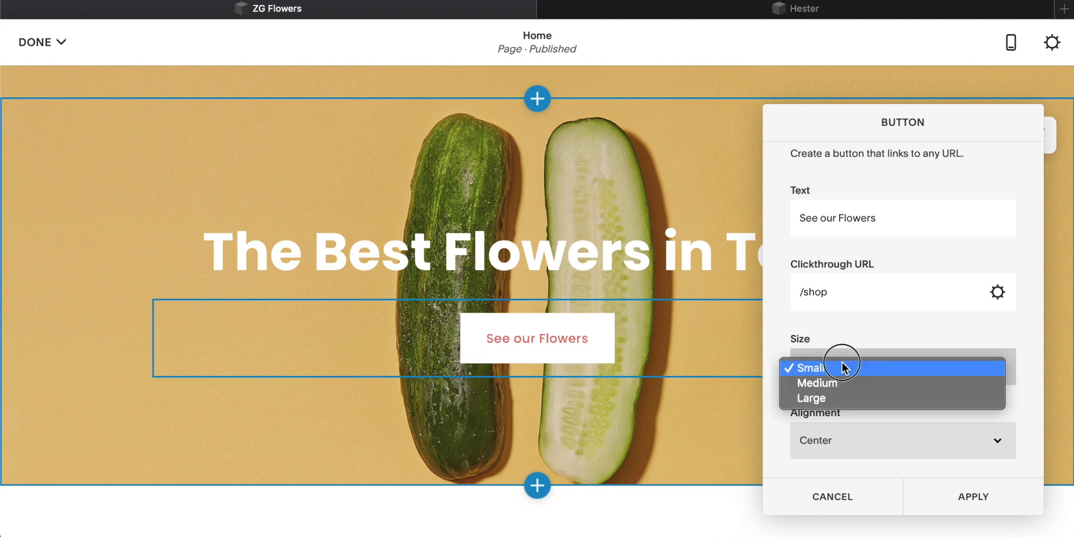
left_click(818, 399)
Try Left alignment for the button, return it to Center and apply the button settings.
left_click(840, 446)
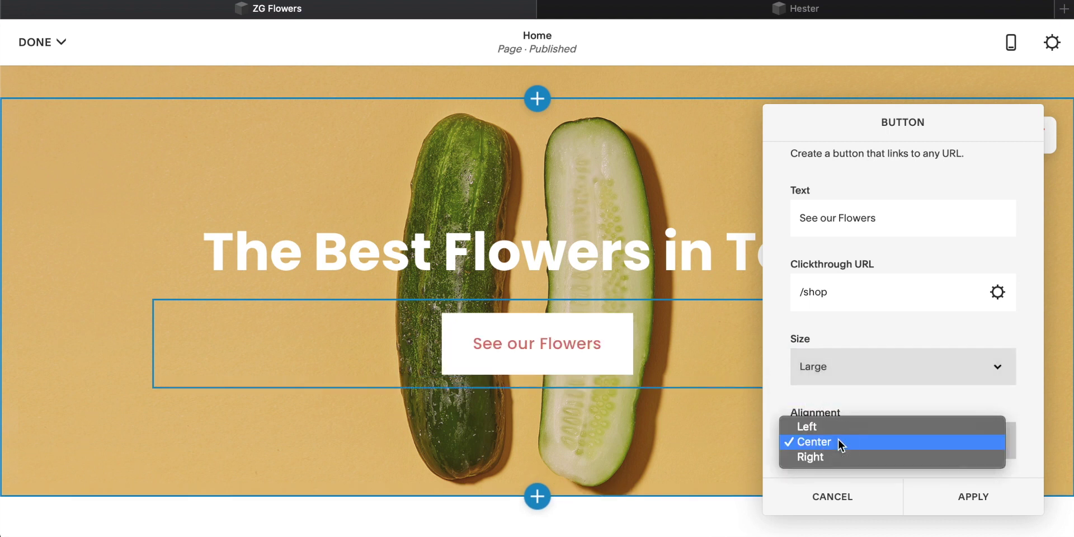
left_click(809, 426)
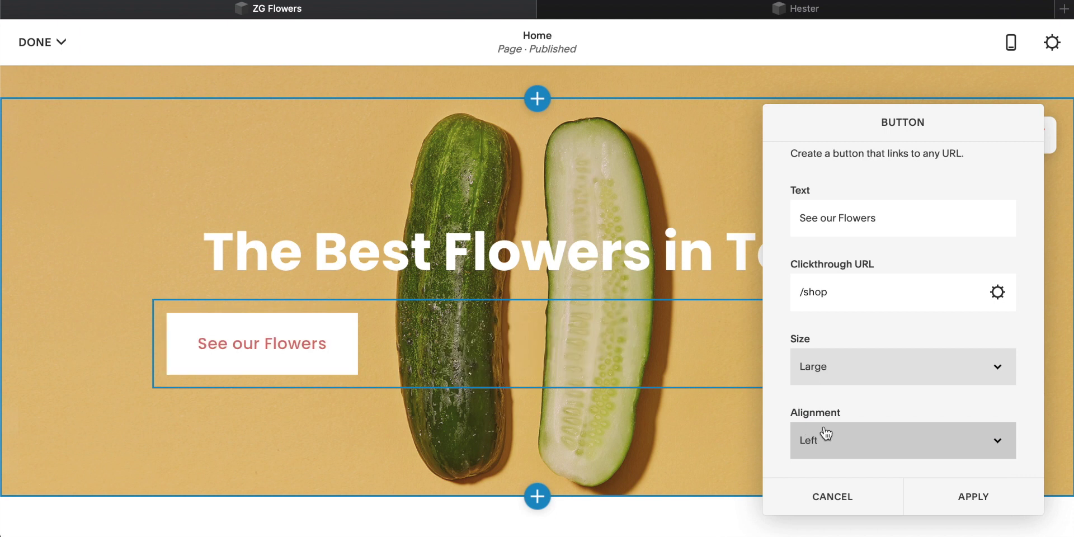
left_click(828, 442)
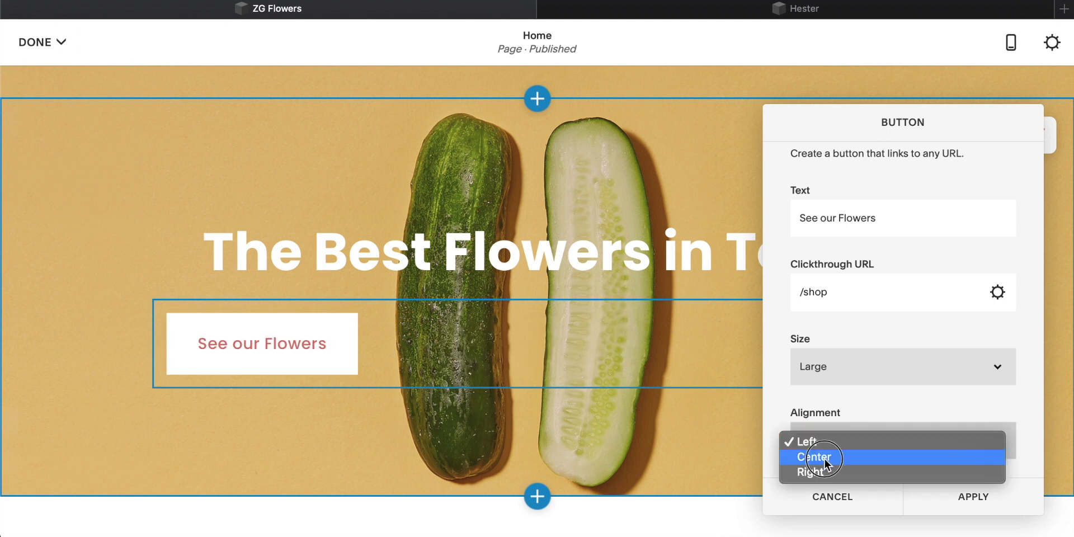
left_click(825, 458)
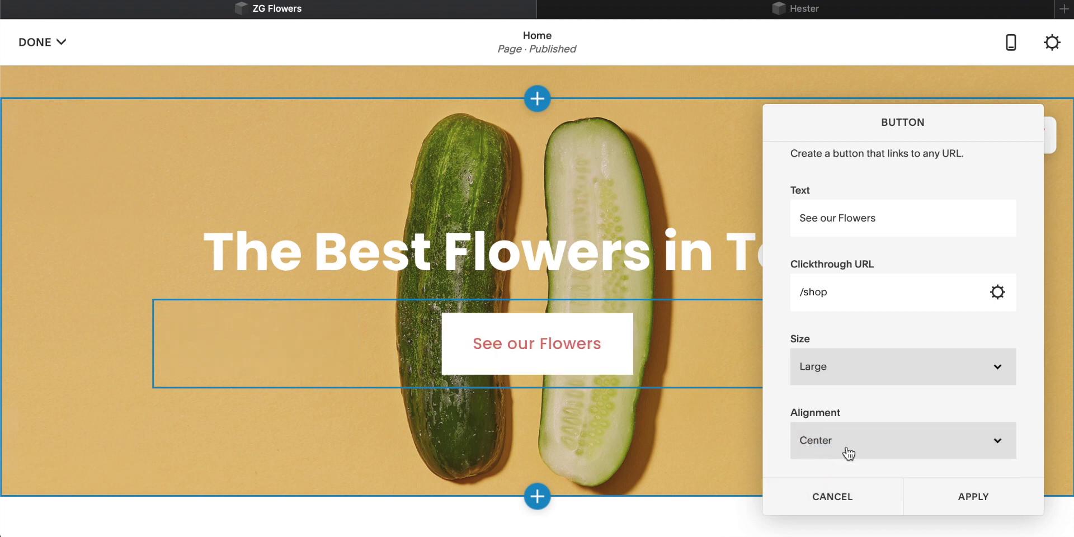
left_click(980, 503)
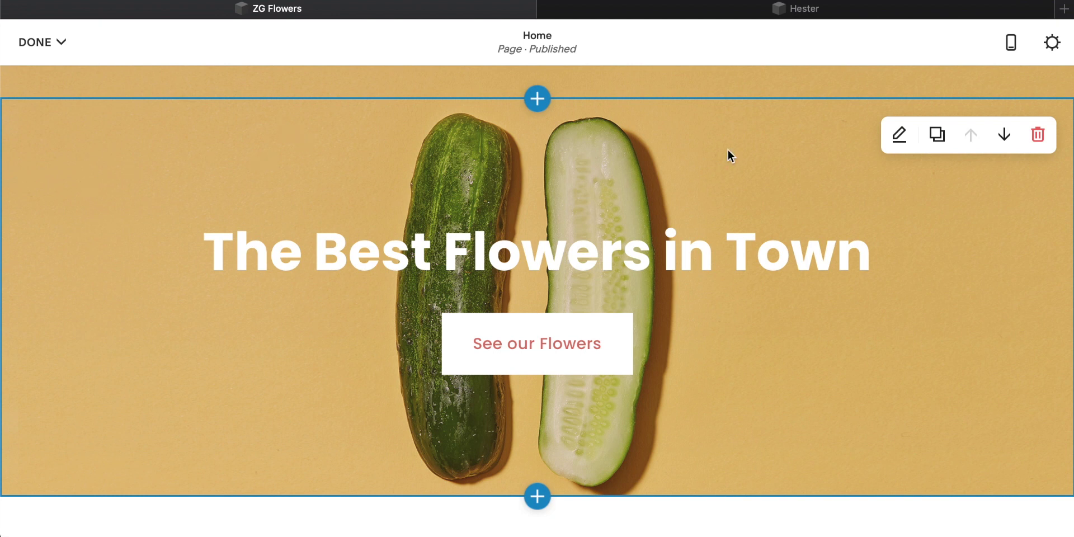
Open the opening section's format settings, try section heights M and S, and return the height to L.
left_click(899, 136)
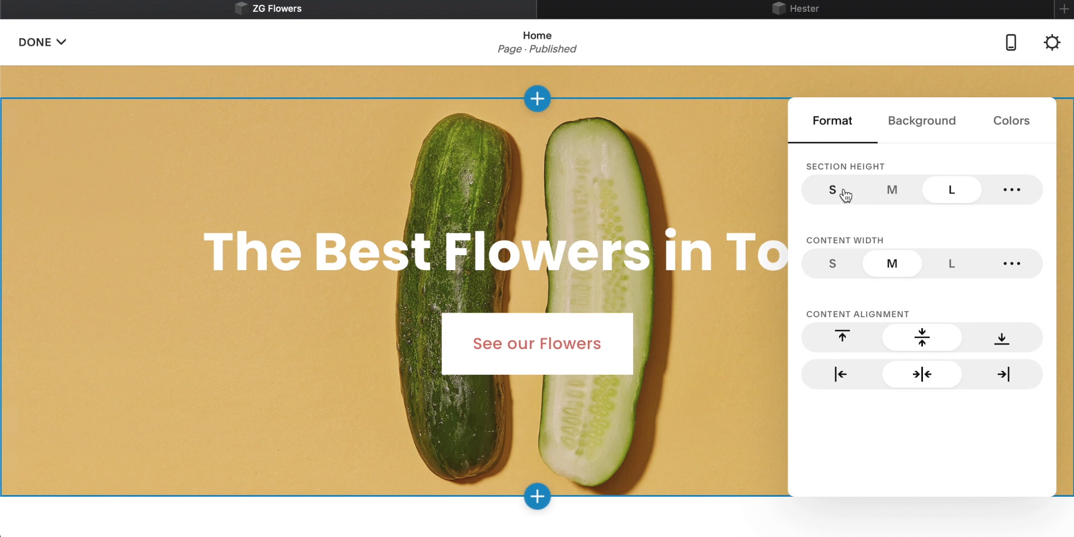
left_click(892, 189)
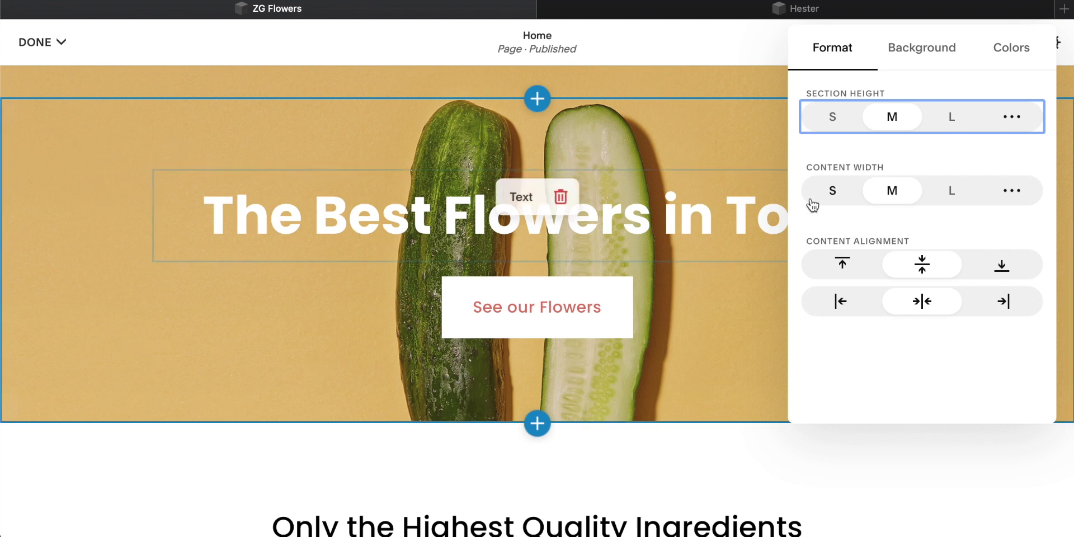
left_click(830, 119)
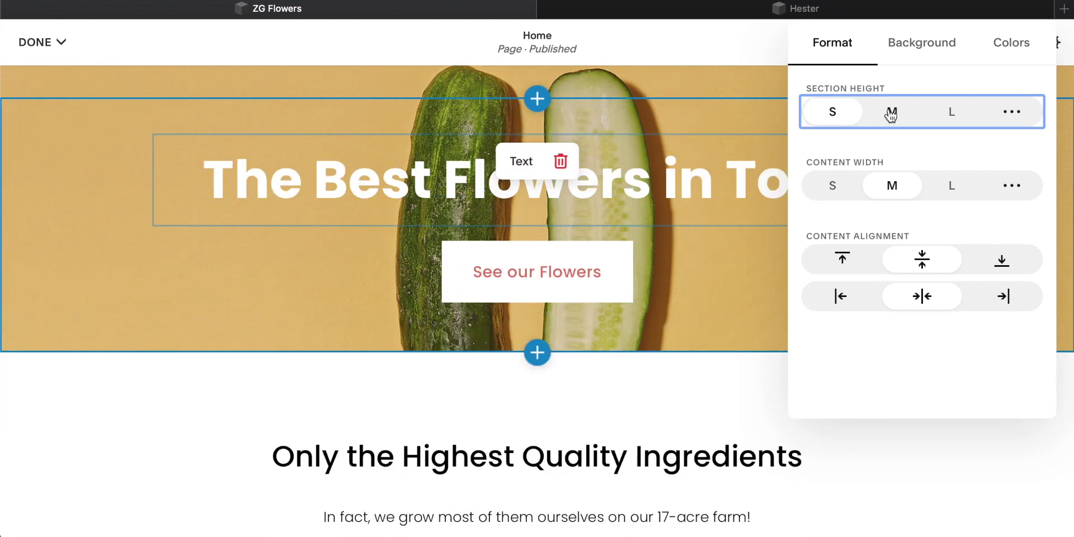
left_click(954, 114)
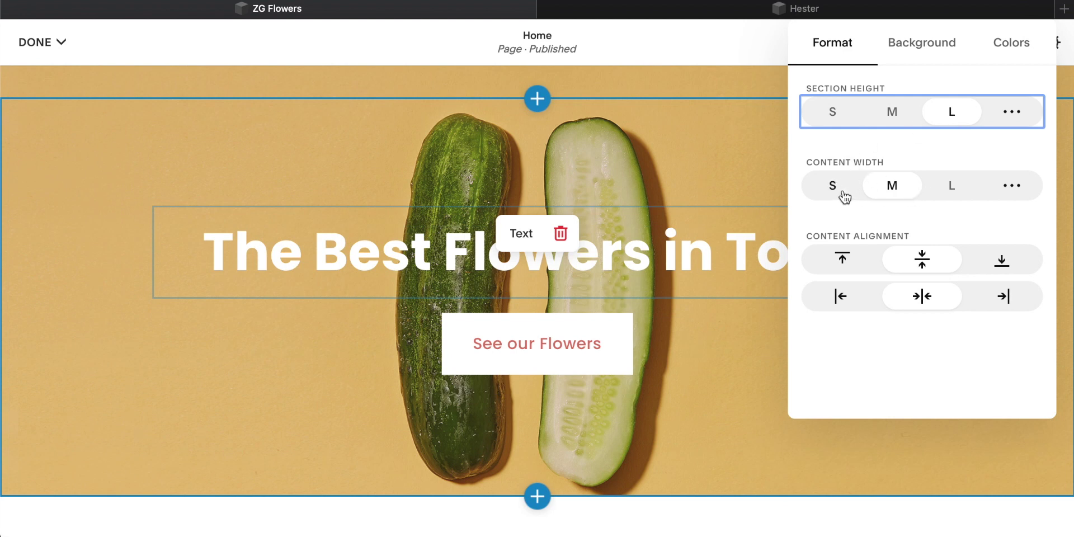
Try content widths S and L for the opening section and return the width to M.
left_click(833, 190)
left_click(951, 187)
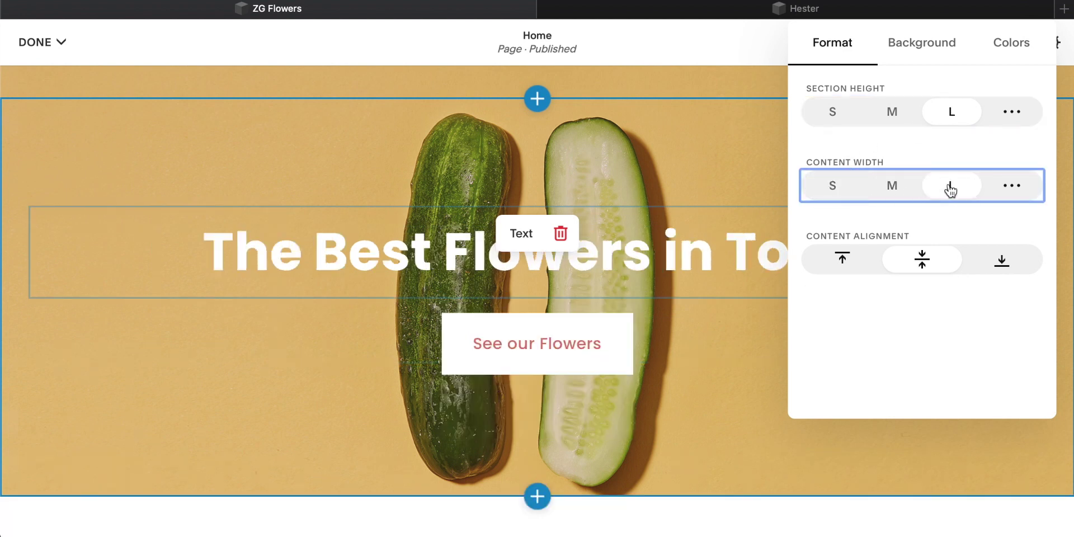
left_click(884, 189)
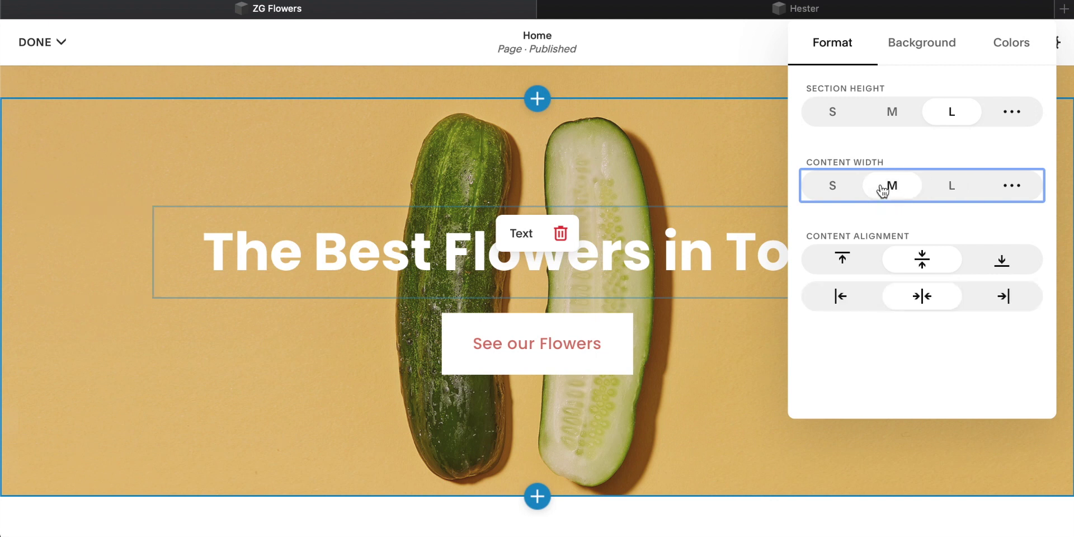
Replace the opening section's background image with the red roses photo and try shifting its focal point slightly.
left_click(926, 45)
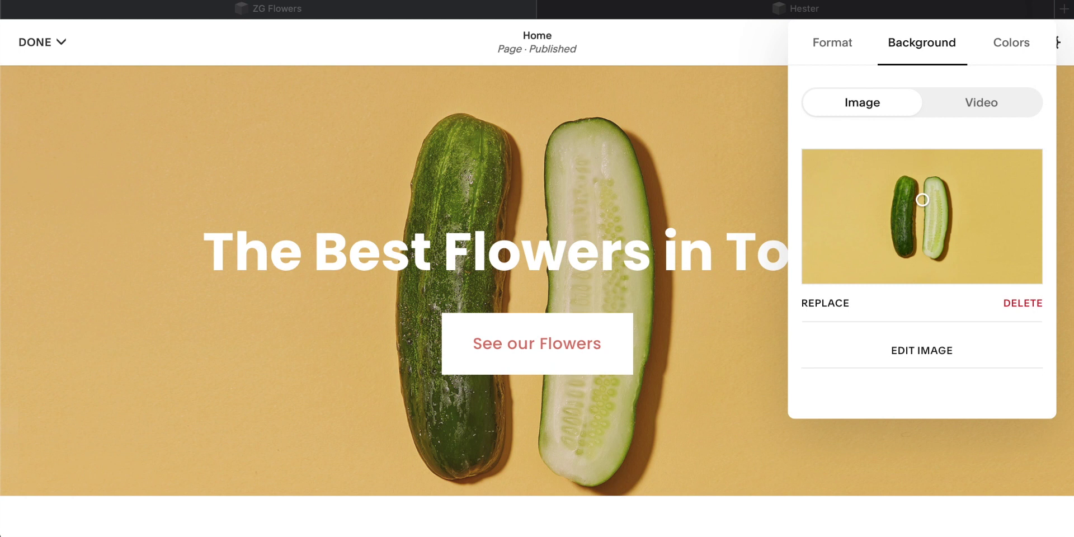
left_click_drag(954, 424, 878, 221)
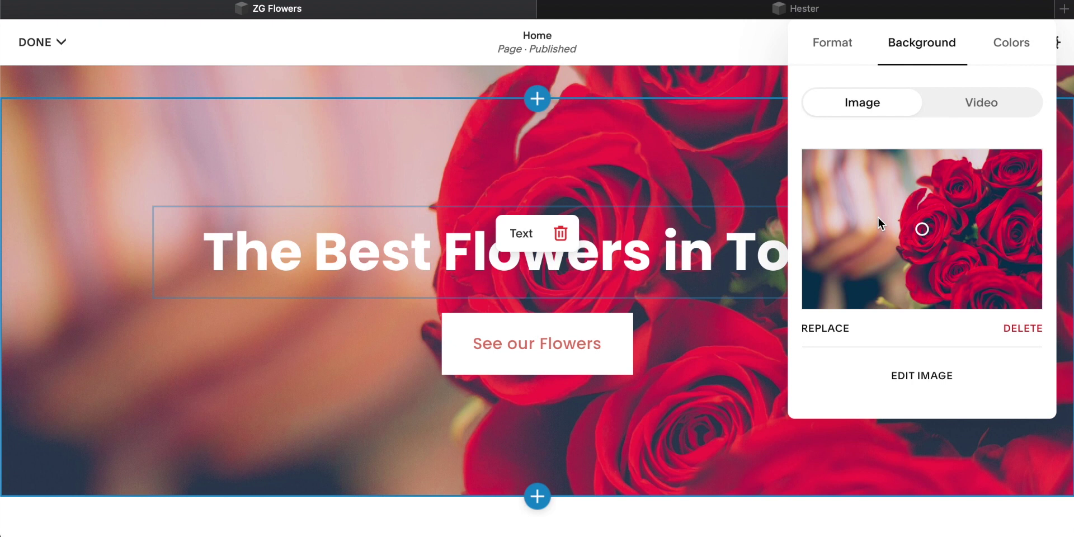
mouse_move(926, 233)
left_mouse_down()
mouse_move(983, 250)
mouse_move(935, 199)
mouse_move(845, 227)
mouse_move(897, 224)
mouse_move(911, 236)
left_mouse_up()
Edit the roses background image with contrast 22 and saturation 9, and save the adjustments.
left_click(926, 379)
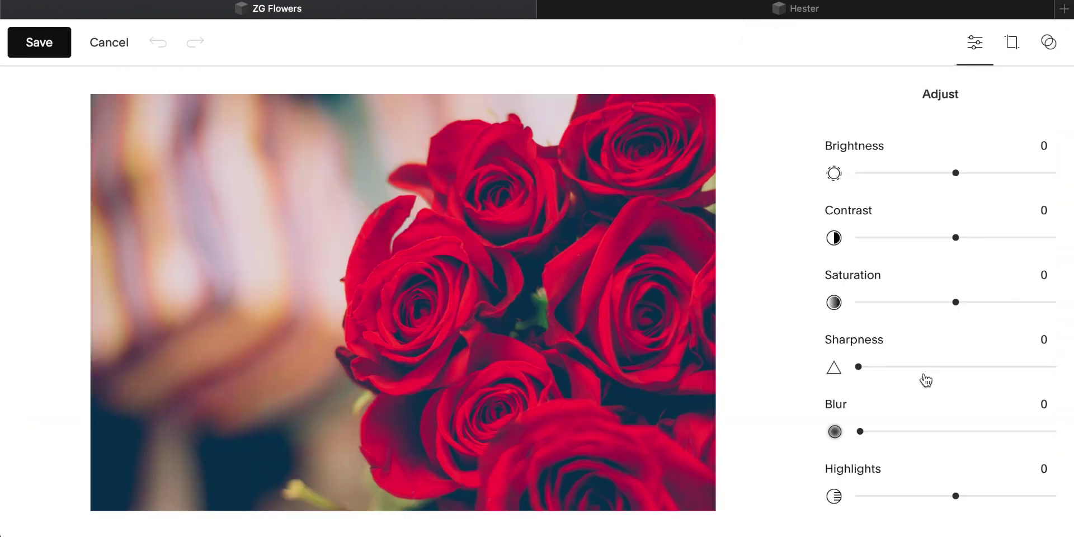
left_click_drag(956, 238, 998, 252)
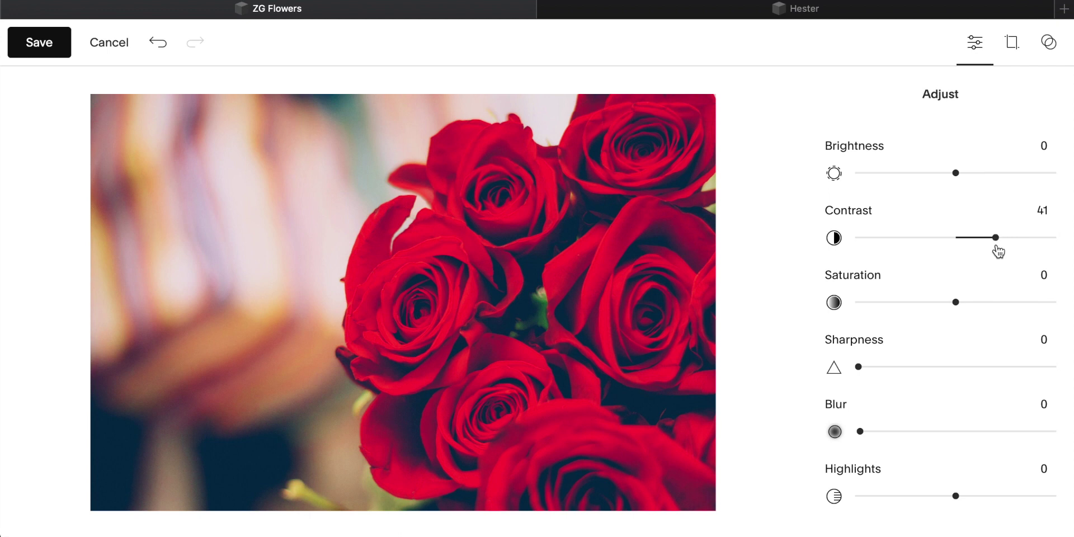
mouse_move(956, 302)
left_mouse_down()
mouse_move(975, 302)
mouse_move(965, 303)
left_mouse_up()
left_click_drag(996, 238, 978, 238)
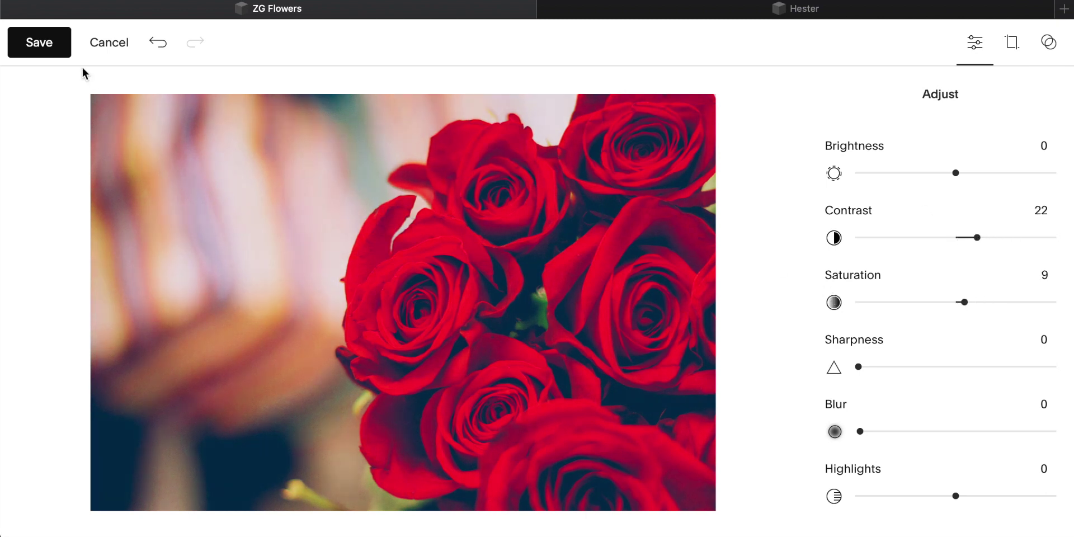
left_click(55, 49)
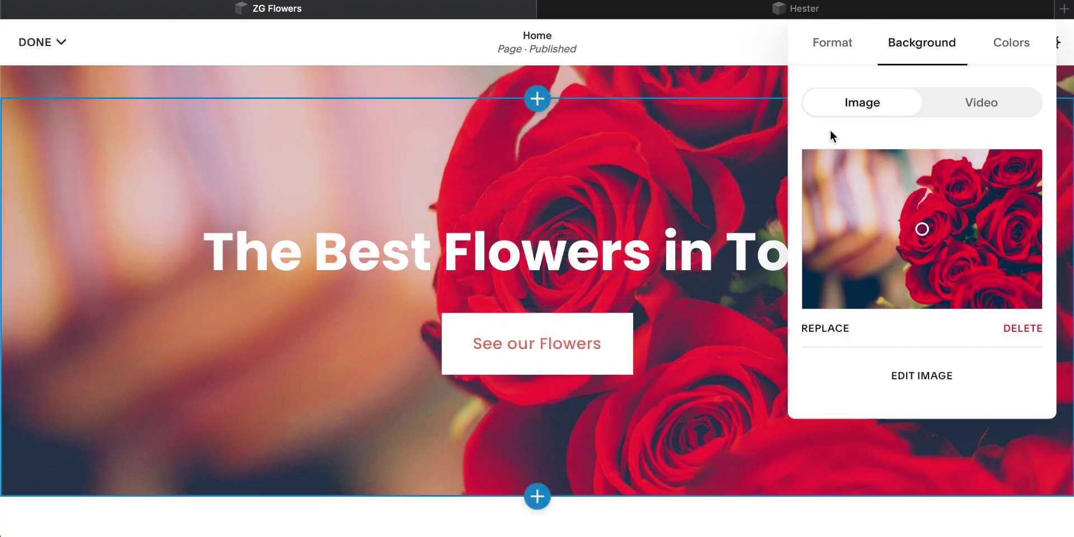
Try a YouTube flower video as the opening section's background, return to the roses image and close the section settings.
left_click(997, 103)
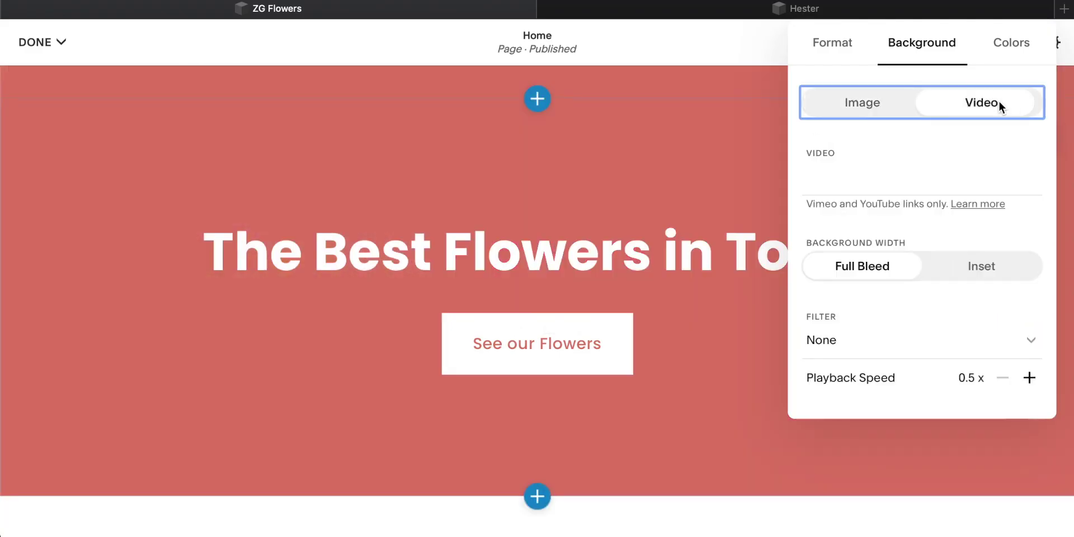
left_click(857, 168)
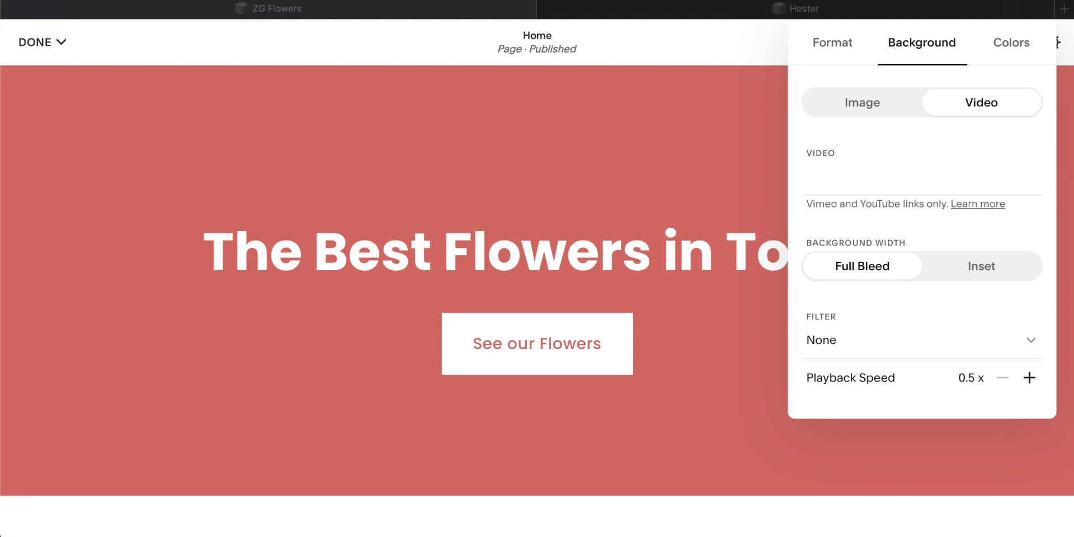
left_click(841, 199)
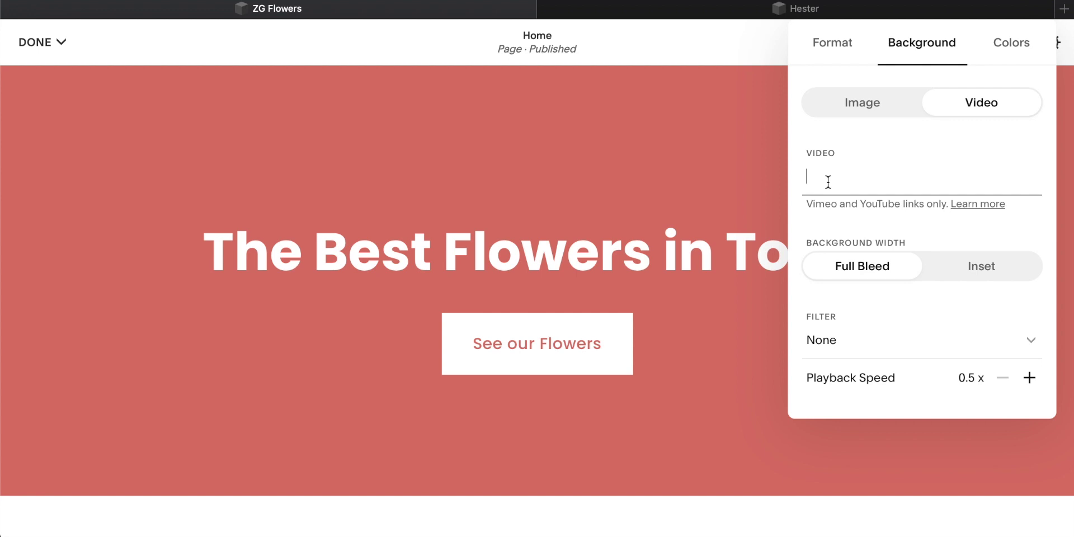
key("ctrl+v")
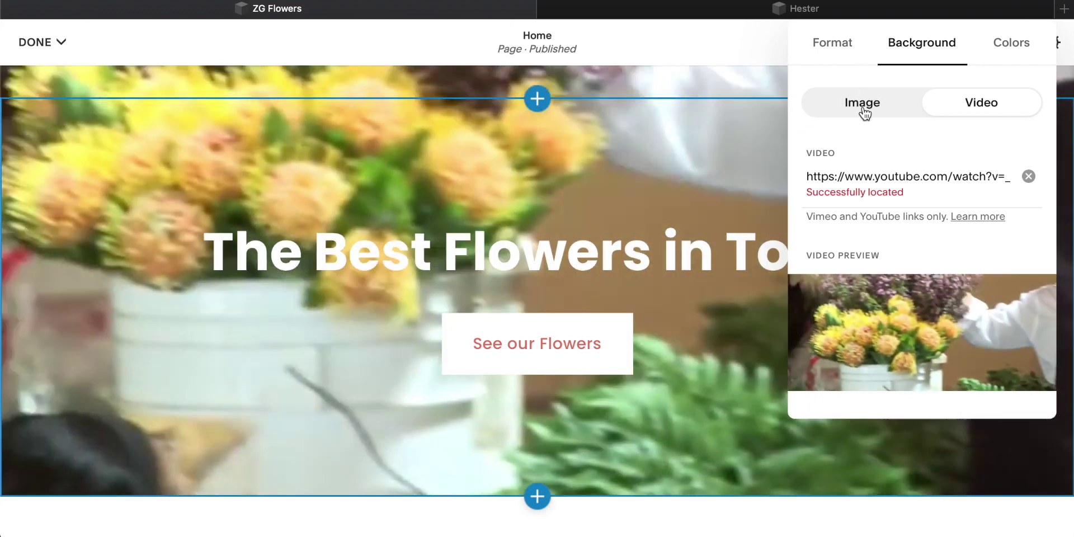
left_click(864, 107)
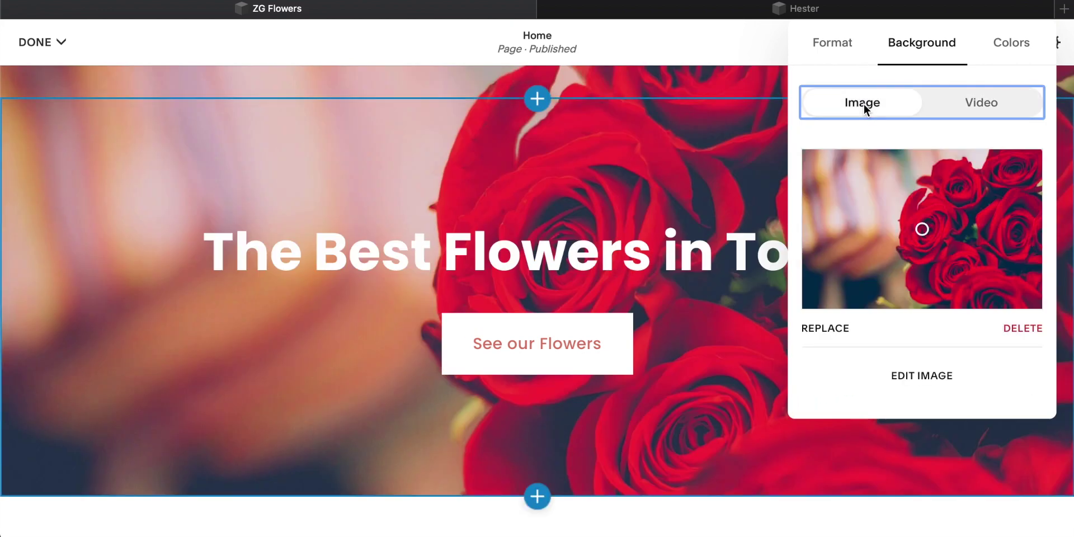
left_click(700, 182)
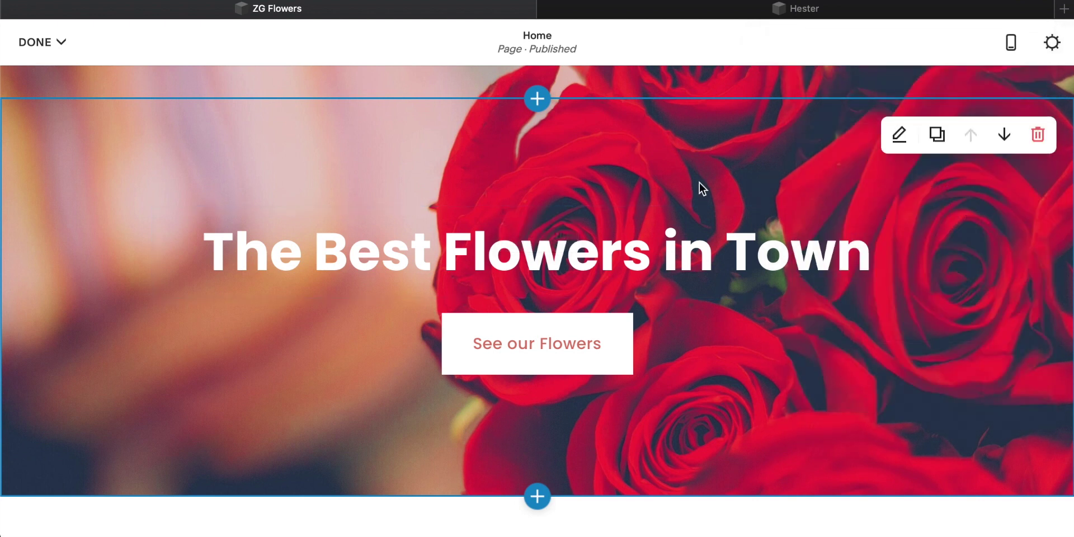
Examine the home page from the site header through the product section's heading, product images and Shop Now button.
scroll(763, 186, "up", 2)
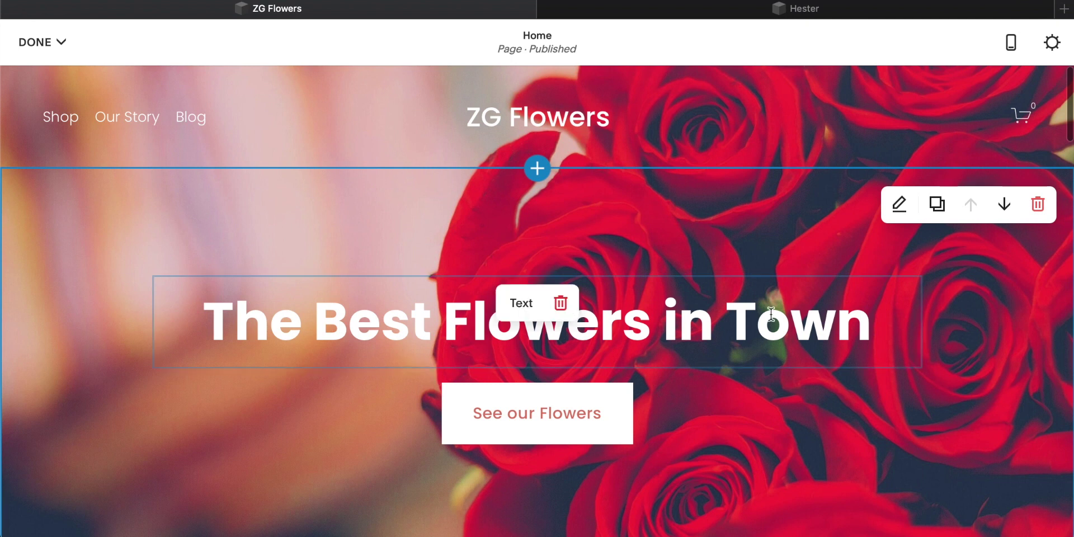
scroll(770, 312, "down", 3)
scroll(771, 314, "down", 7)
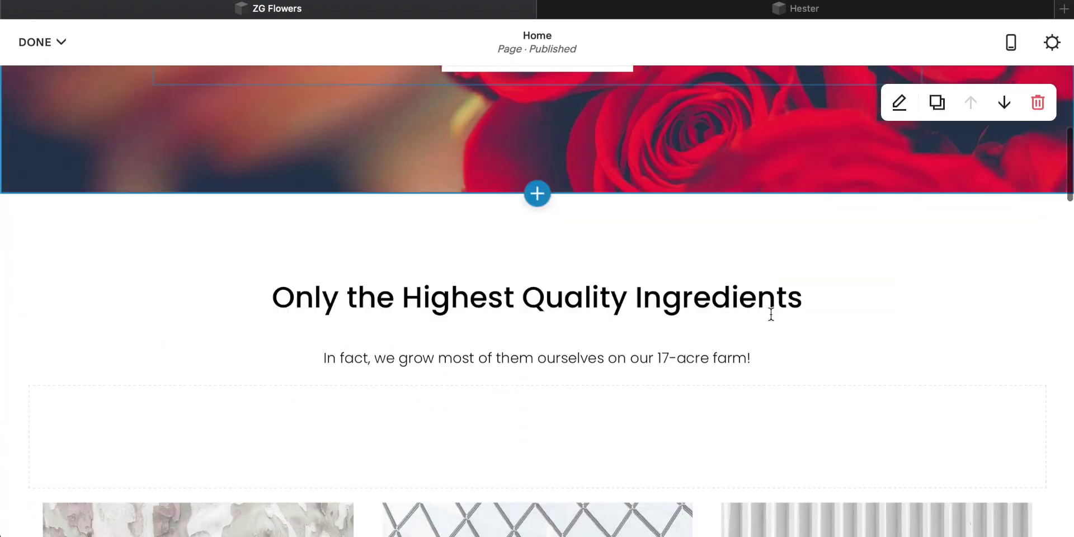
scroll(234, 115, "up", 1)
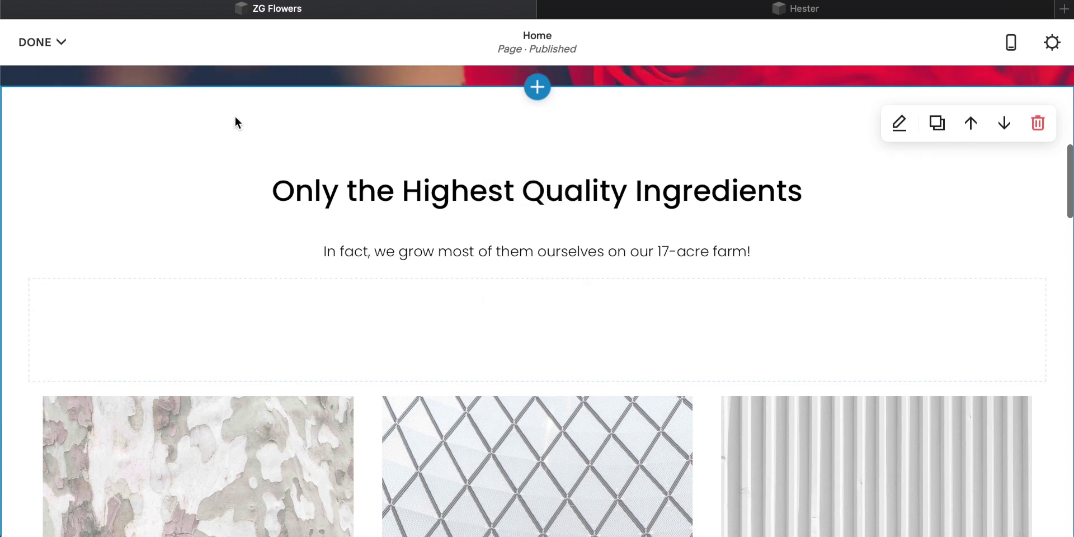
scroll(179, 188, "down", 8)
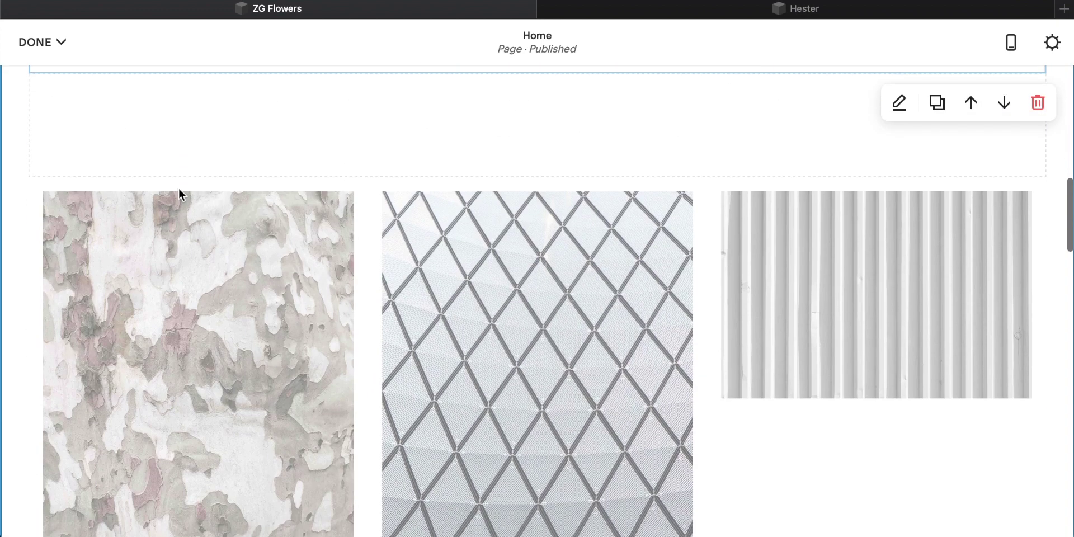
scroll(179, 188, "down", 2)
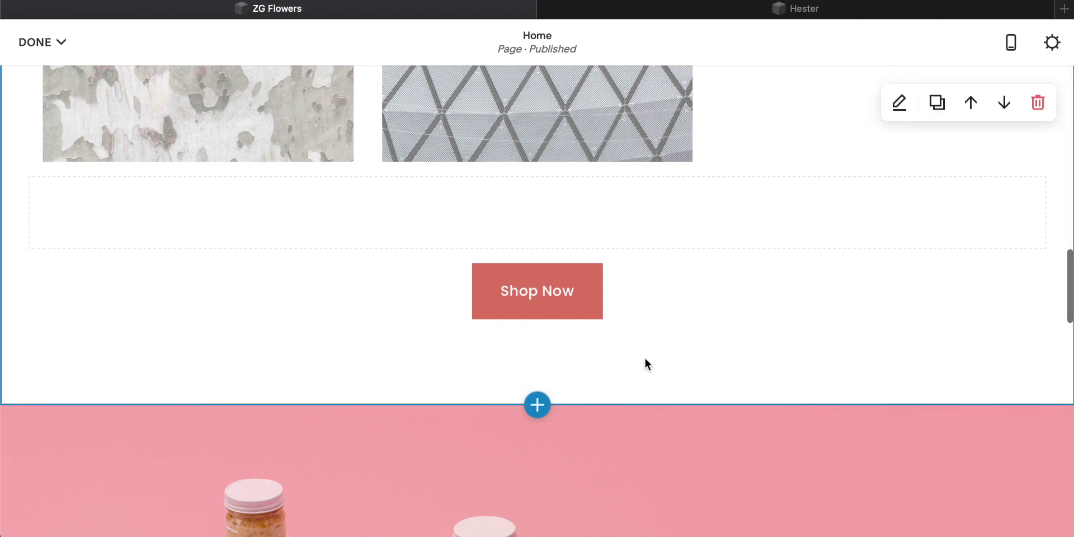
scroll(645, 361, "down", 1)
scroll(645, 365, "up", 10)
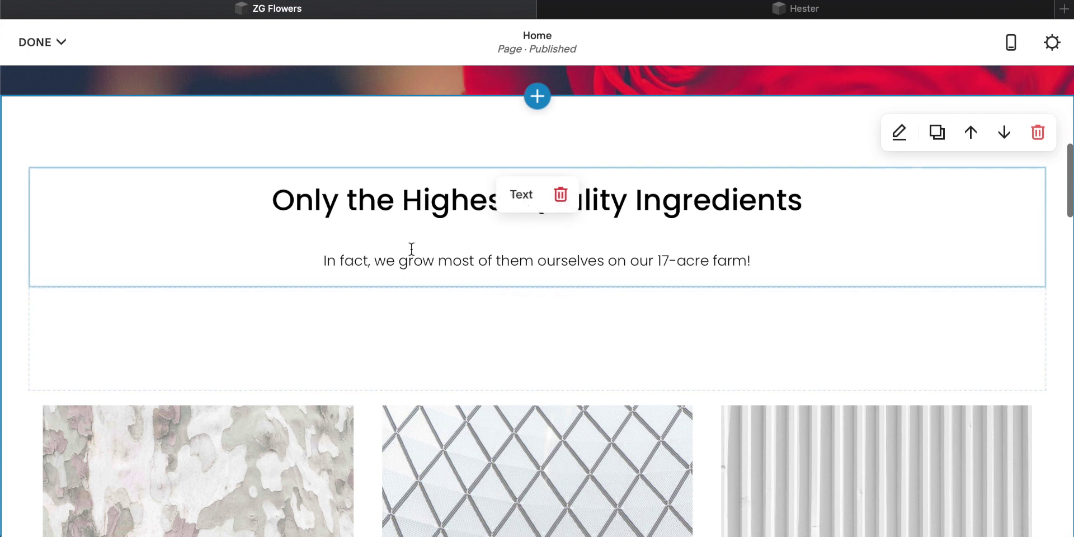
scroll(410, 250, "down", 3)
scroll(371, 339, "down", 3)
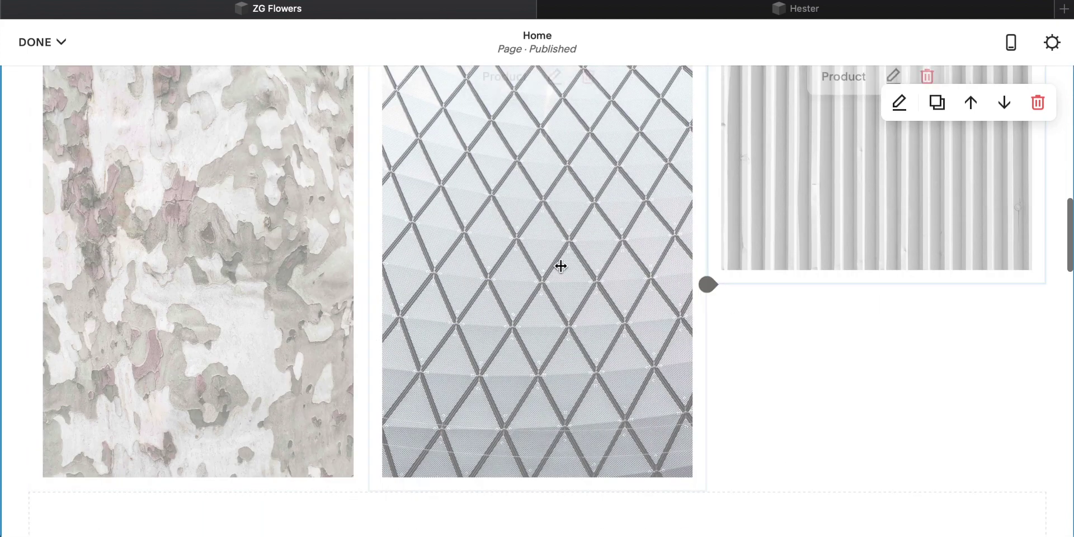
scroll(655, 283, "down", 5)
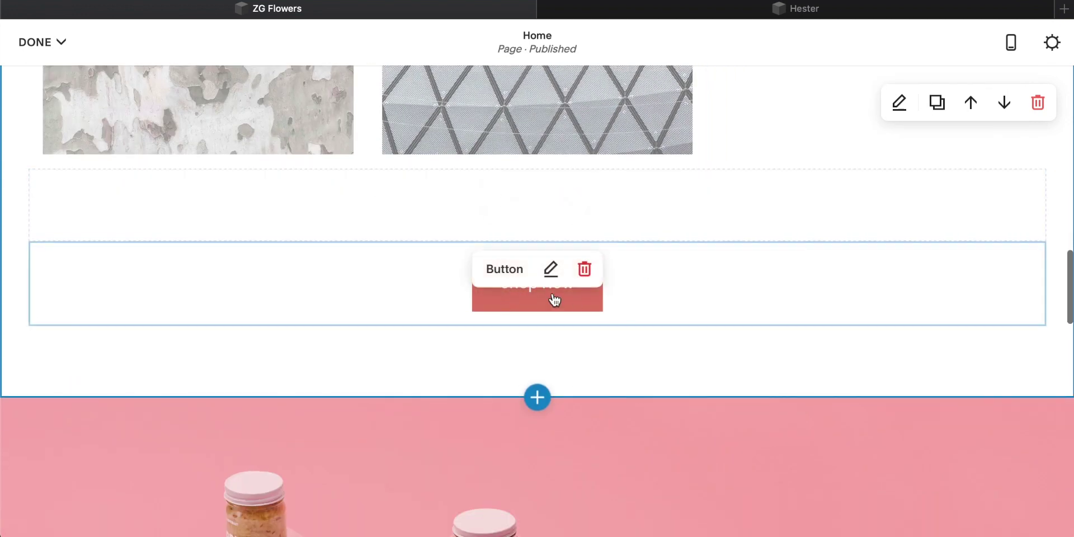
Replace the product section's heading with "Only the freshest flowers".
scroll(649, 371, "up", 9)
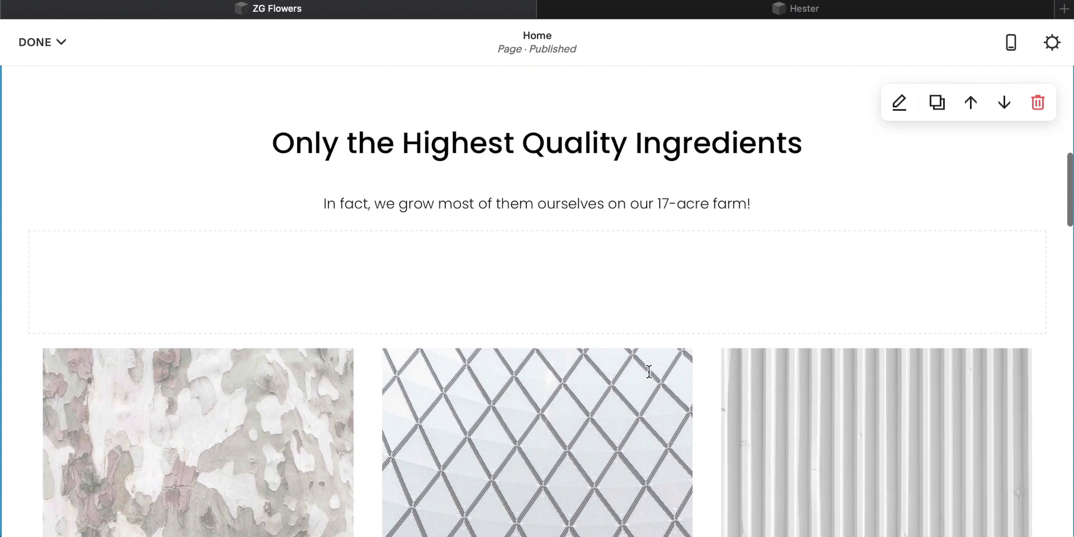
scroll(649, 371, "up", 1)
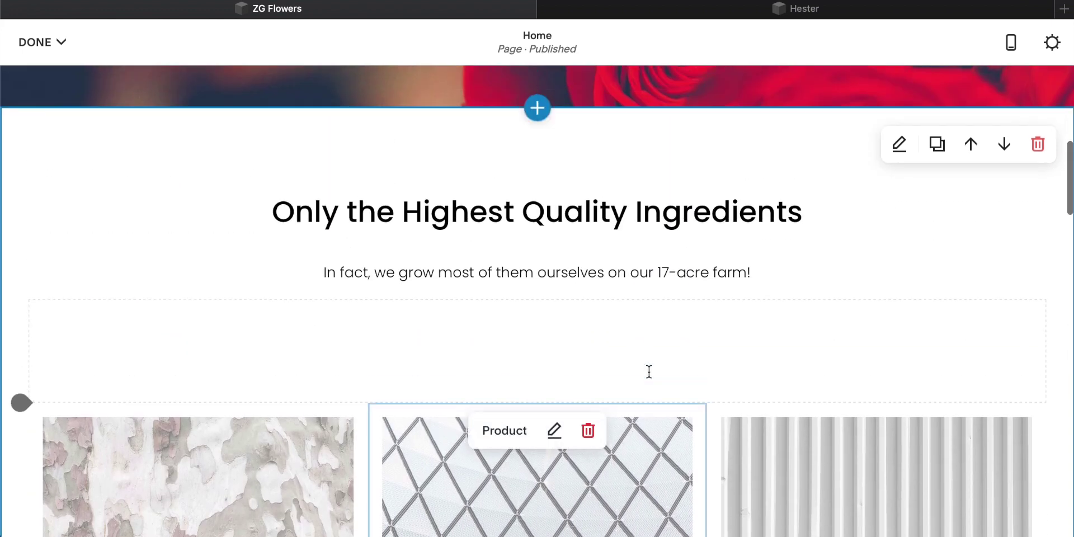
triple_click(389, 203)
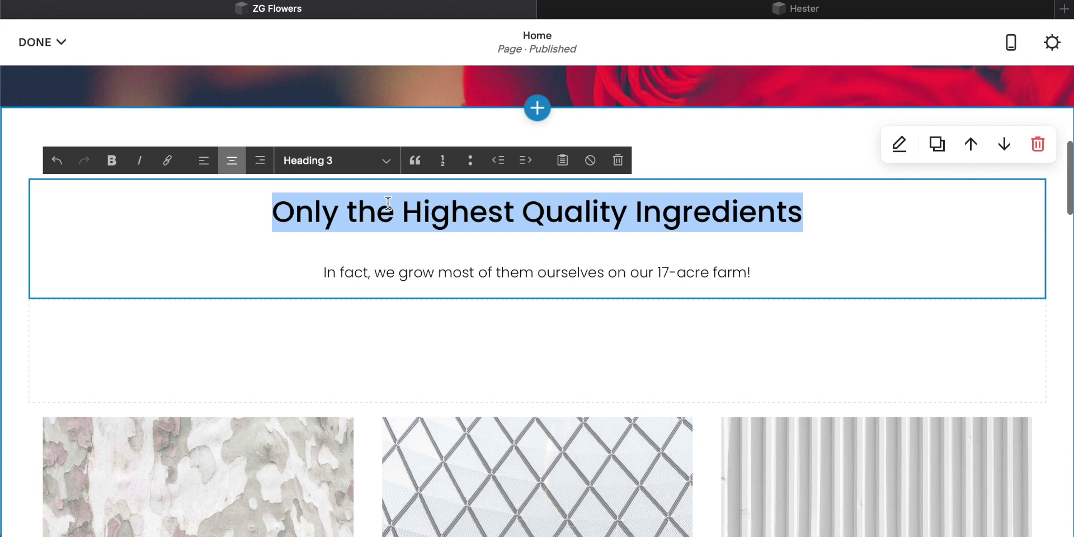
type("Only the freshest flowers")
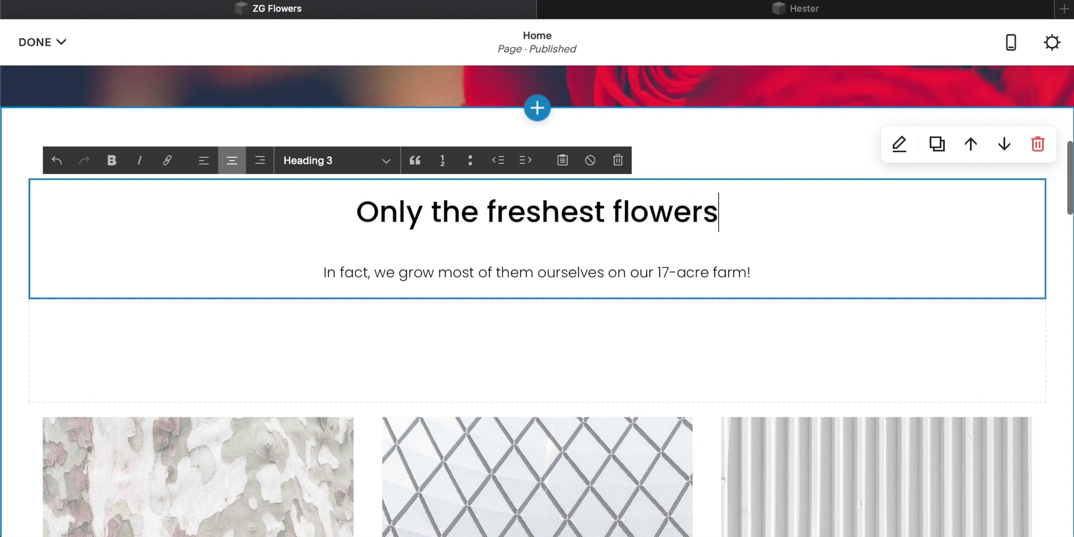
Open the first product block's settings to review its product search and display options, and close them, discarding any changes.
scroll(400, 204, "down", 1)
scroll(400, 205, "down", 2)
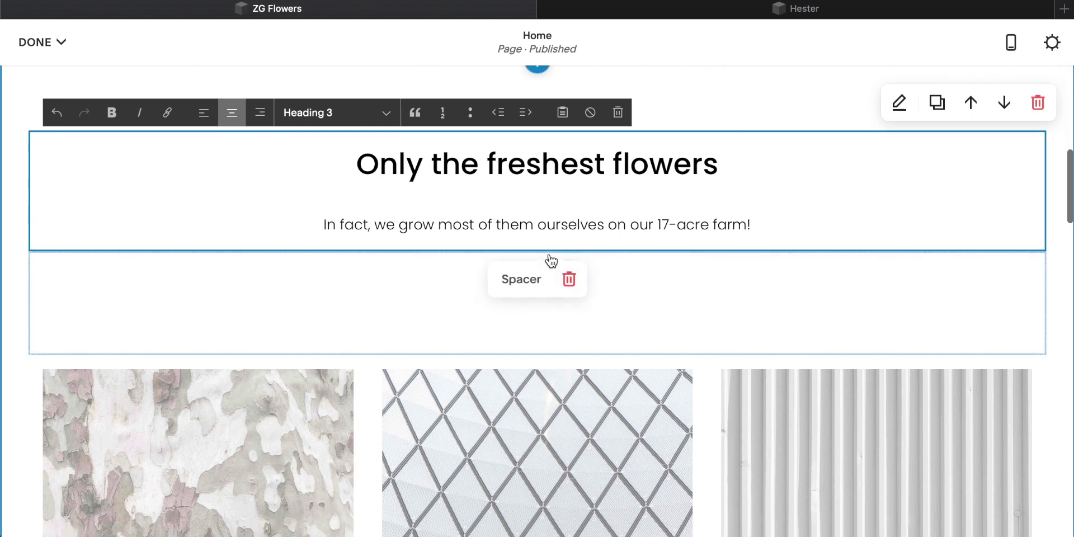
scroll(295, 269, "down", 15)
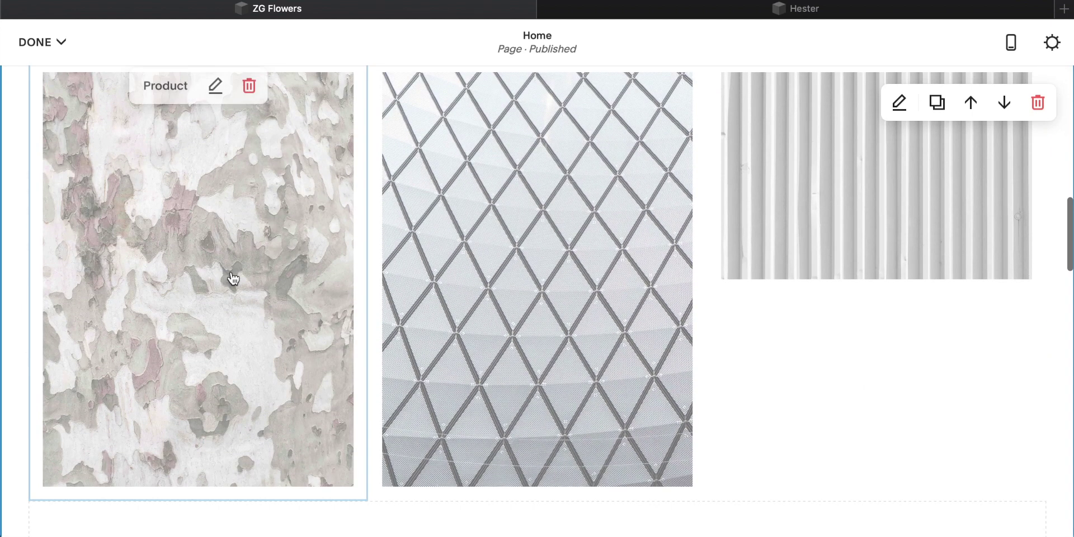
left_click(213, 277)
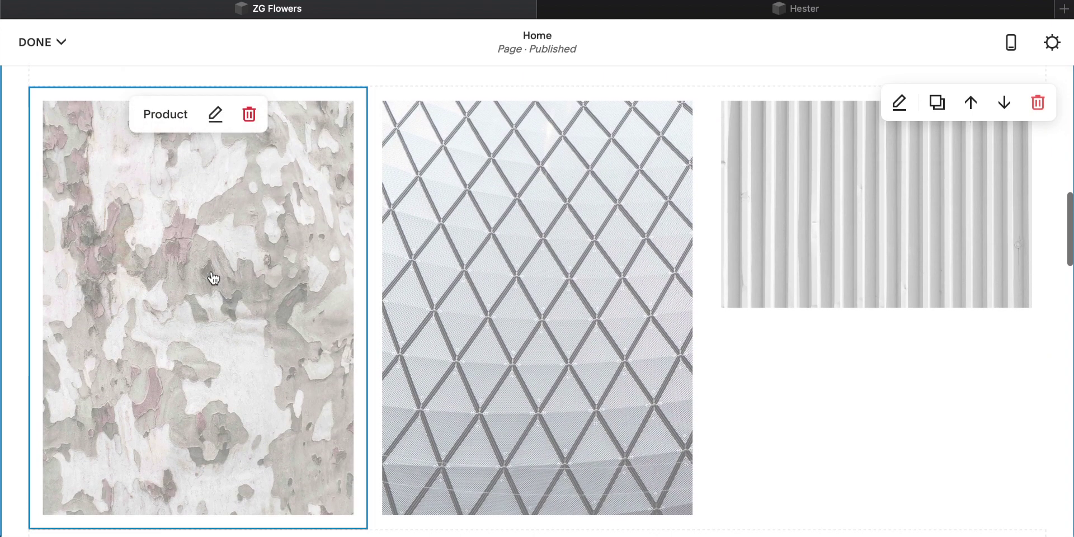
scroll(210, 276, "up", 4)
left_click(215, 154)
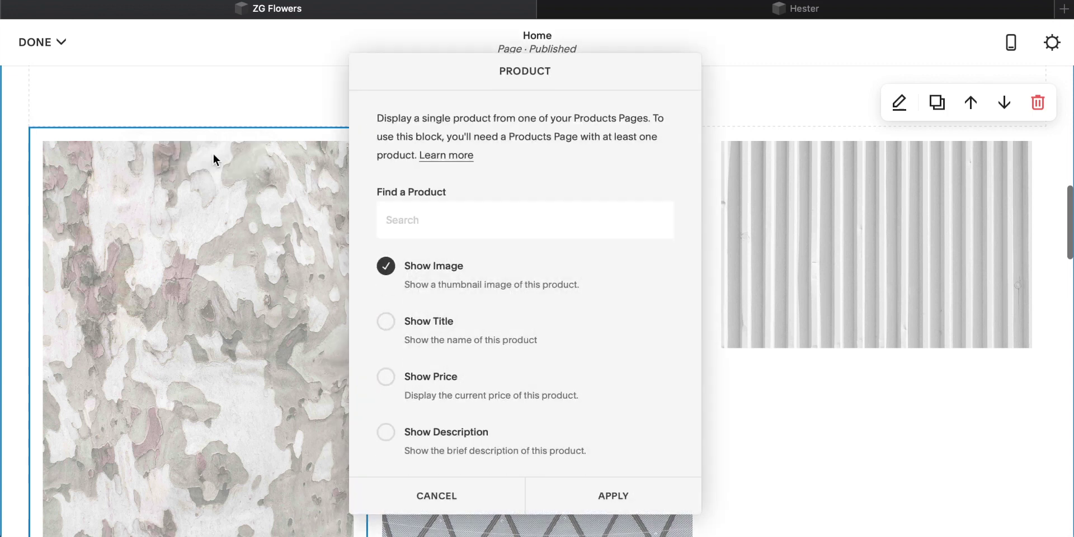
scroll(205, 238, "down", 3)
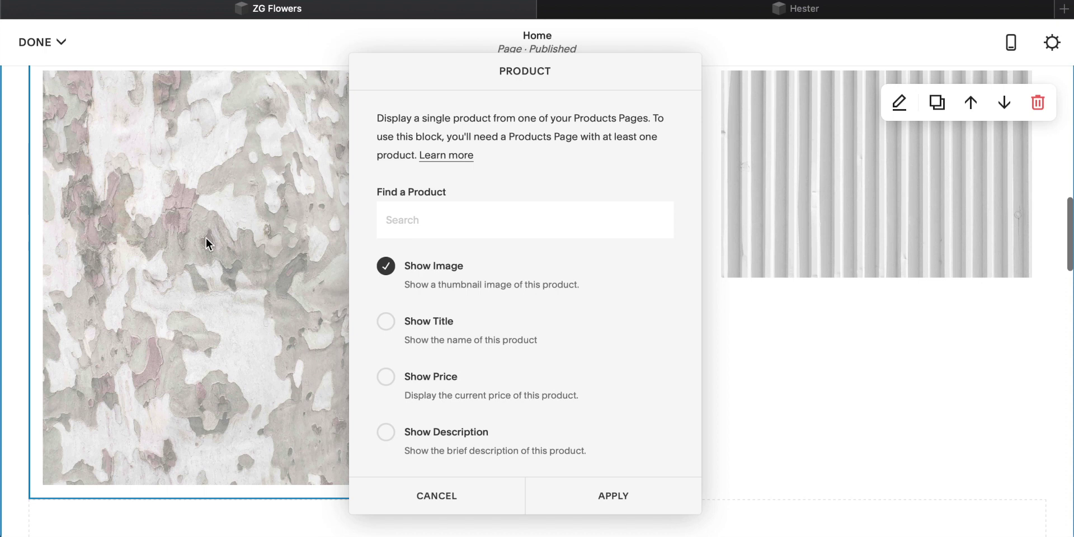
left_click(739, 350)
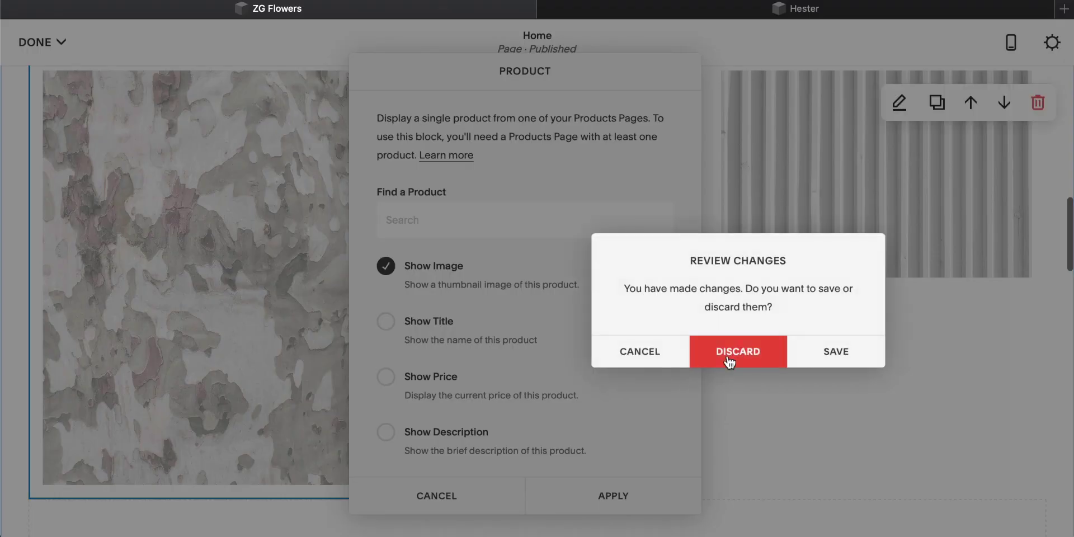
left_click(730, 349)
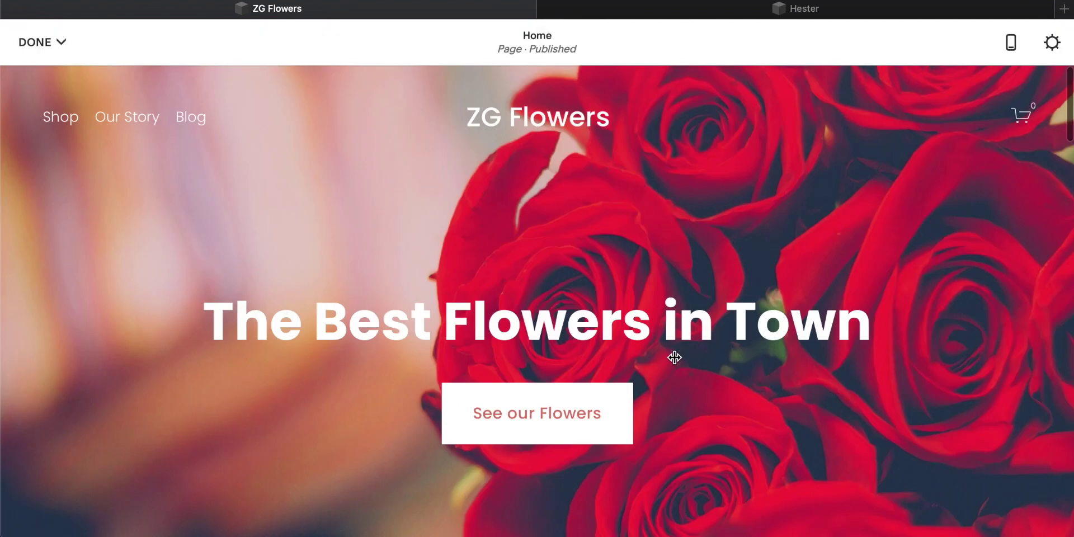
scroll(676, 357, "down", 1)
scroll(675, 357, "down", 10)
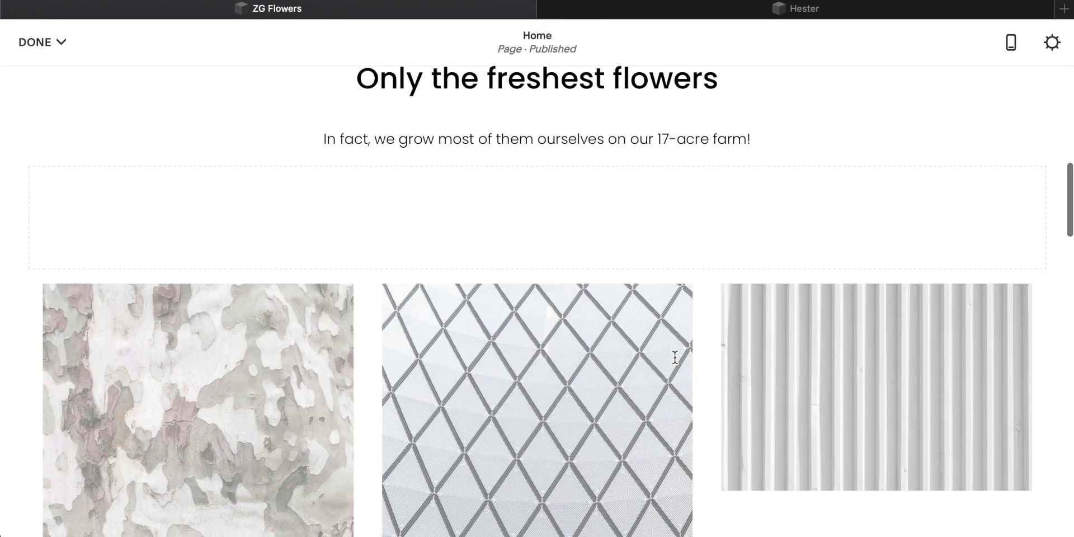
scroll(587, 319, "down", 2)
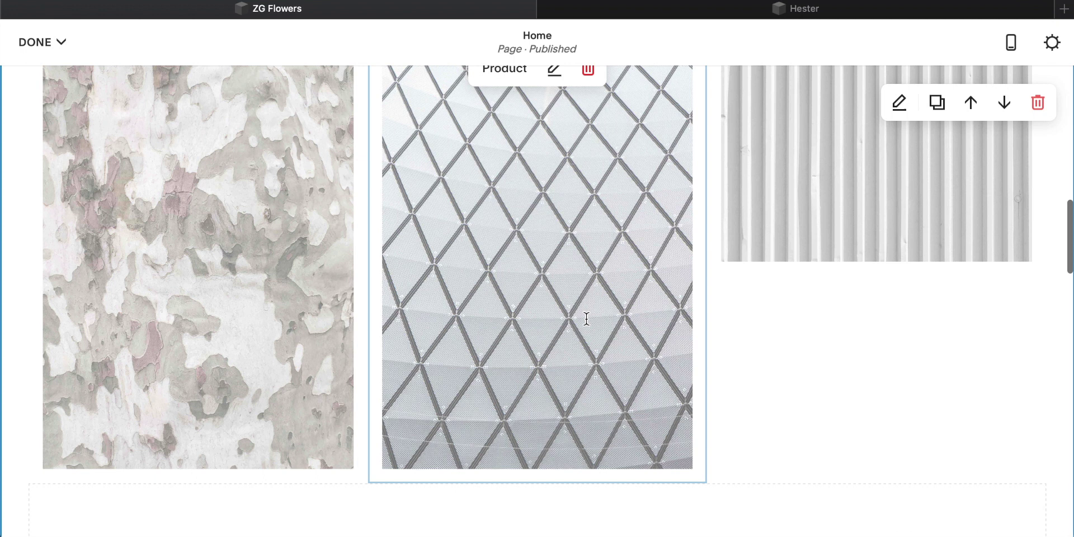
scroll(587, 319, "up", 1)
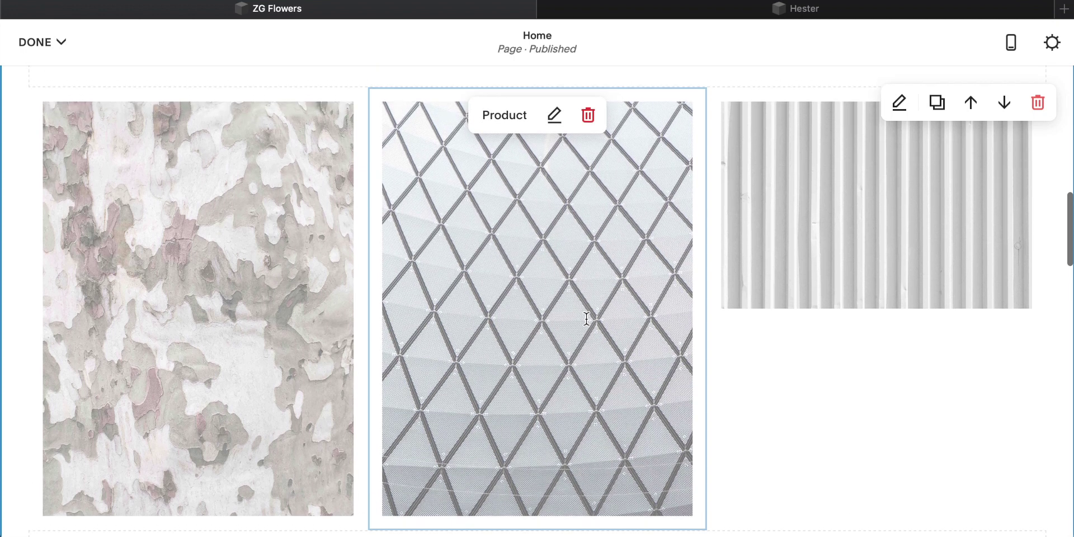
scroll(587, 319, "down", 5)
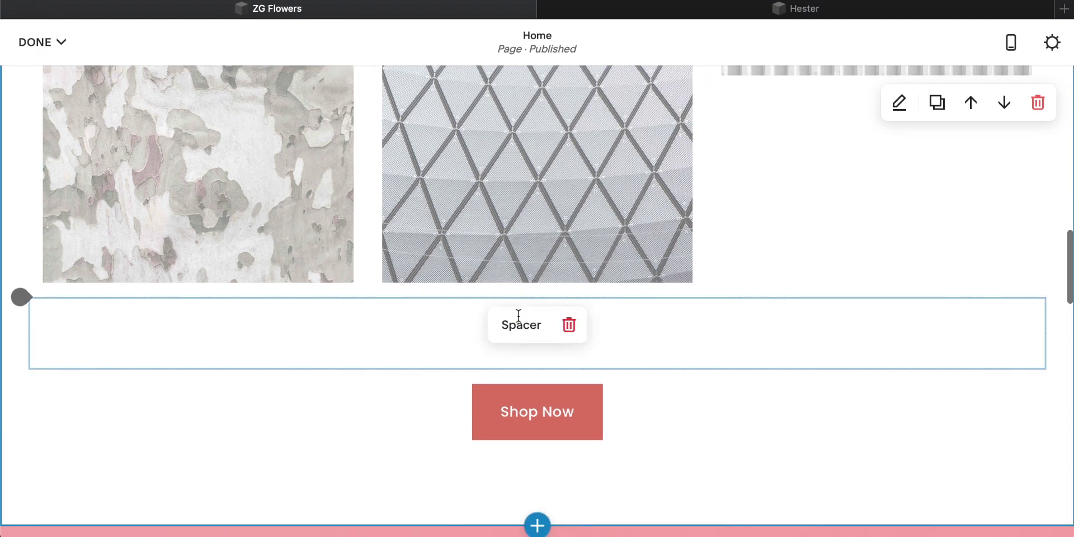
Examine the product section from its heading and product images through the Shop Now button.
scroll(396, 332, "up", 1)
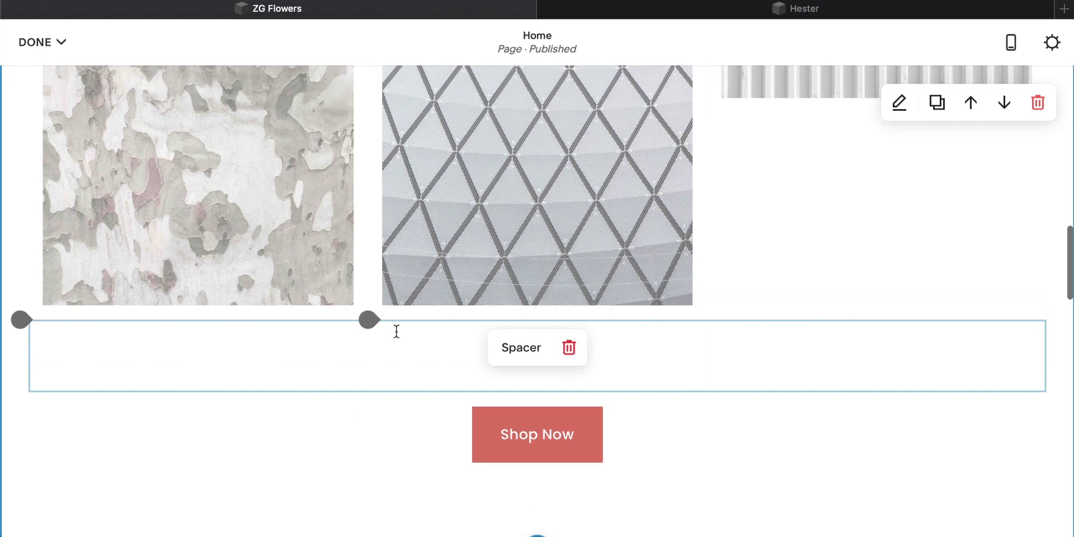
scroll(353, 336, "up", 7)
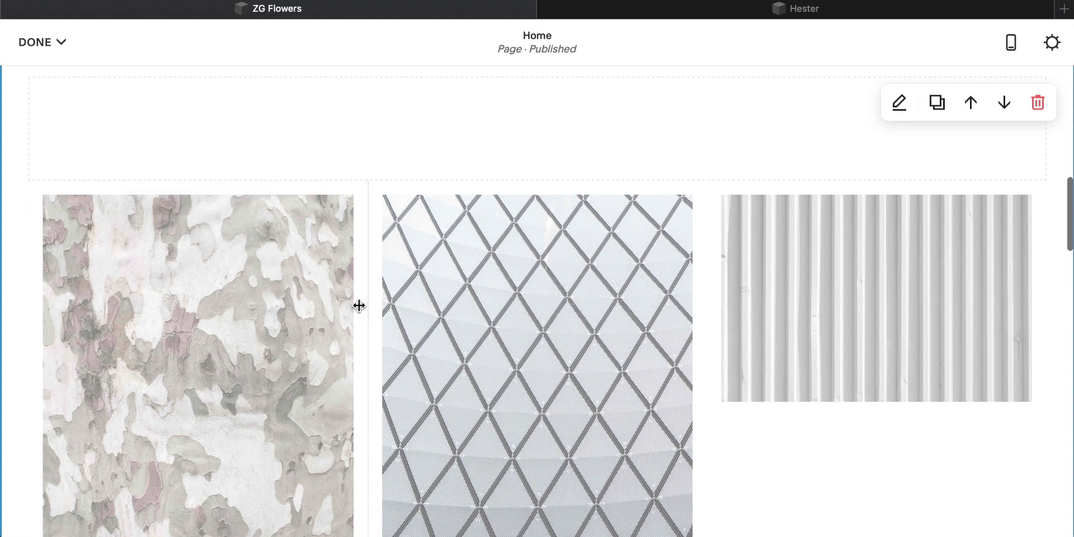
scroll(288, 288, "up", 3)
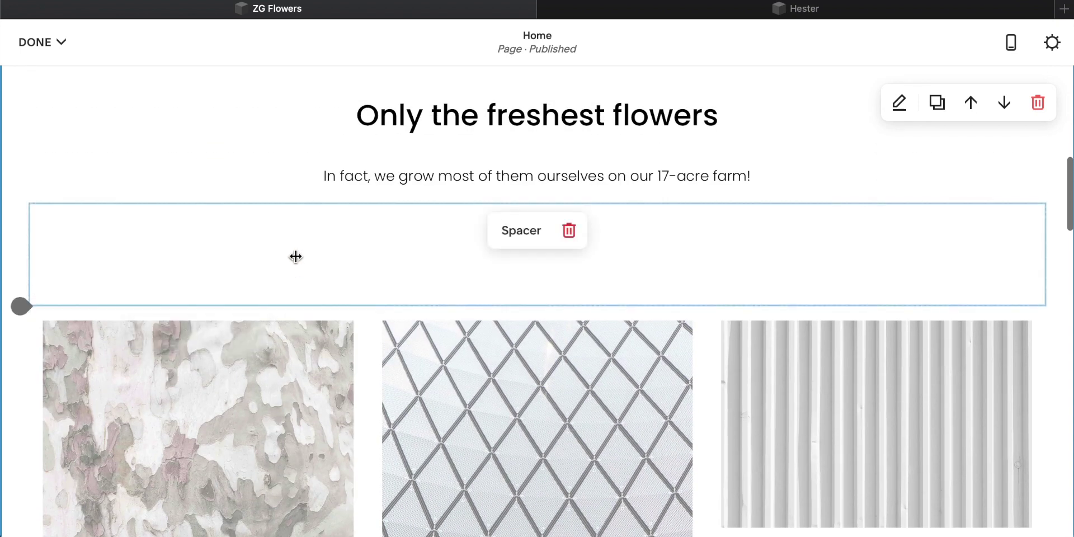
scroll(371, 367, "up", 1)
scroll(372, 372, "down", 4)
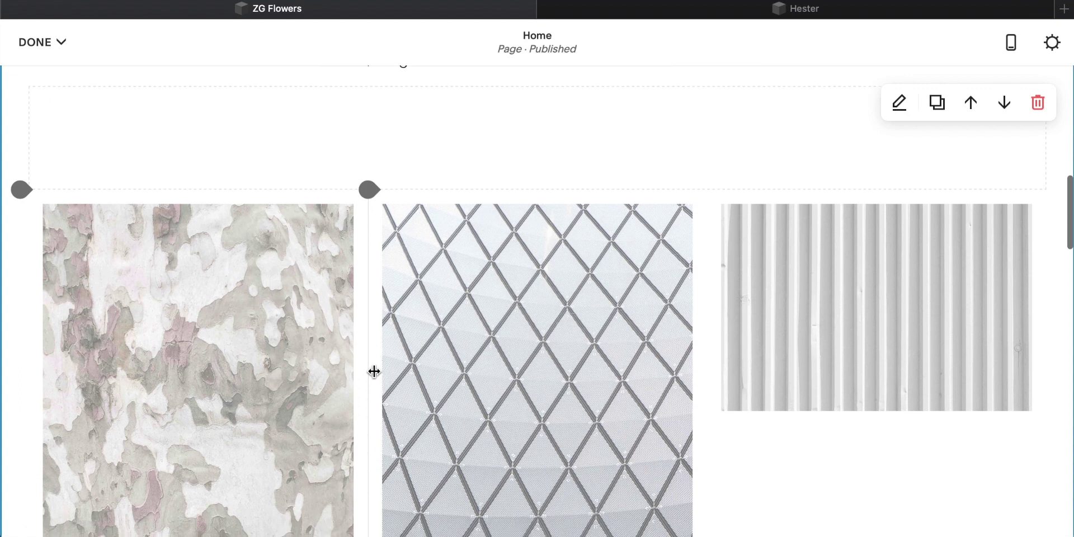
scroll(375, 372, "up", 7)
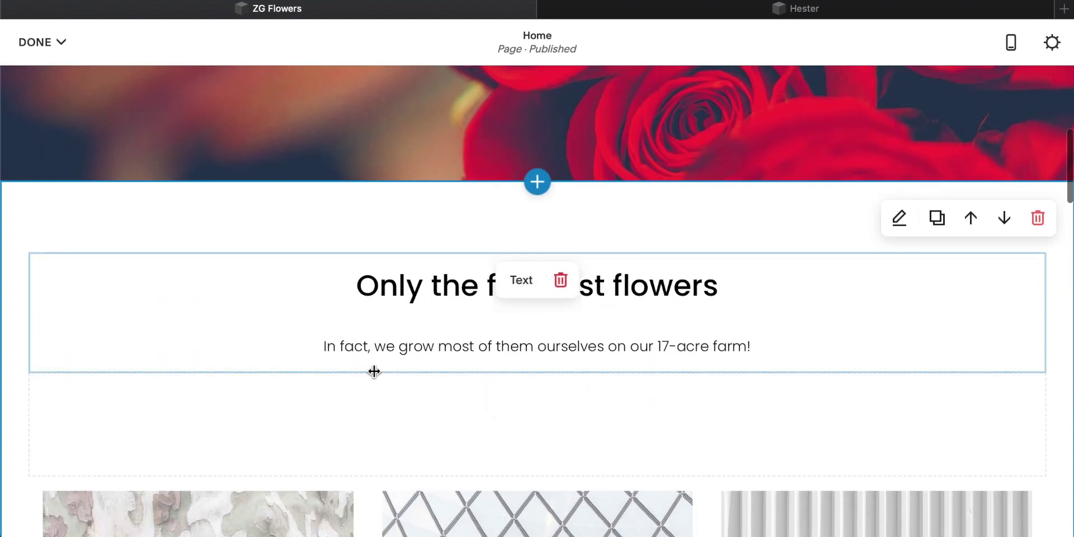
scroll(374, 372, "down", 10)
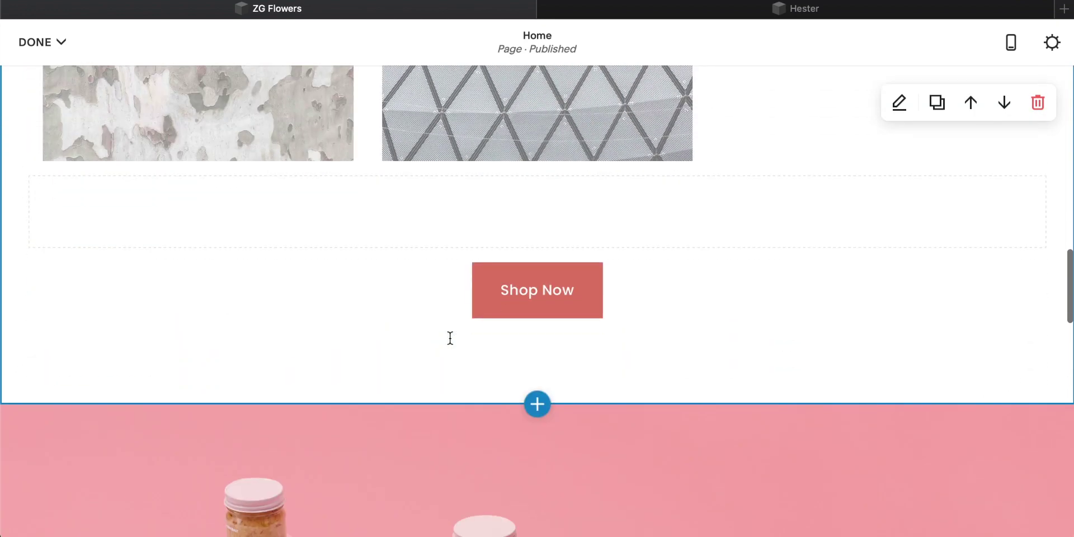
scroll(450, 342, "up", 10)
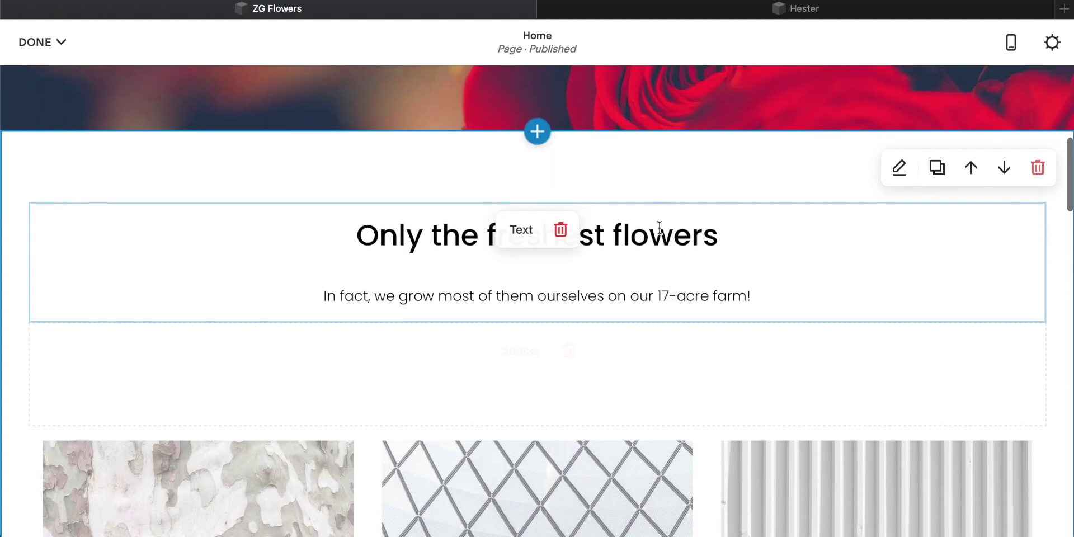
scroll(561, 255, "up", 2)
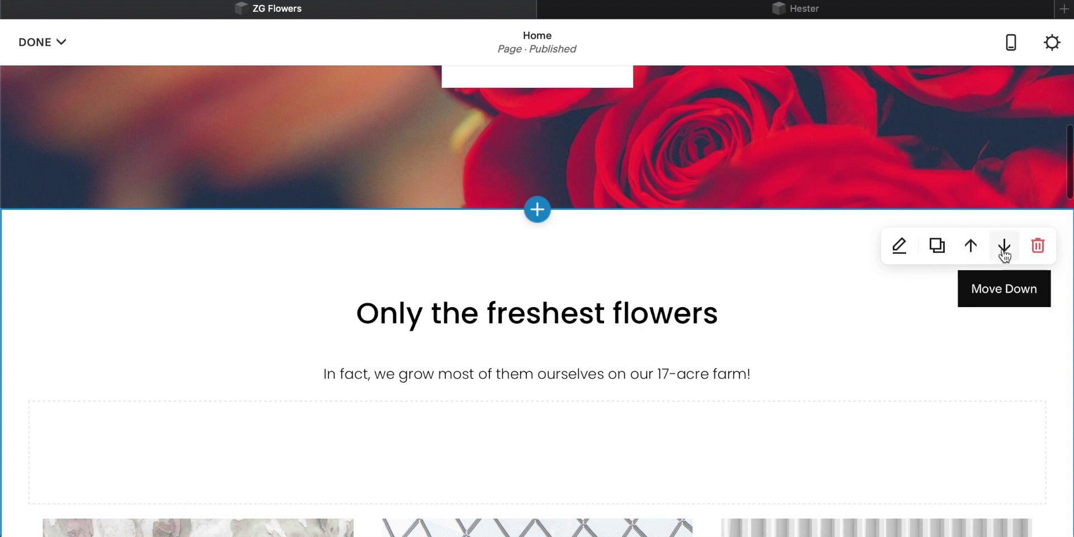
Try the product section below the pink jars section, and move it back up under the roses banner.
scroll(710, 372, "down", 12)
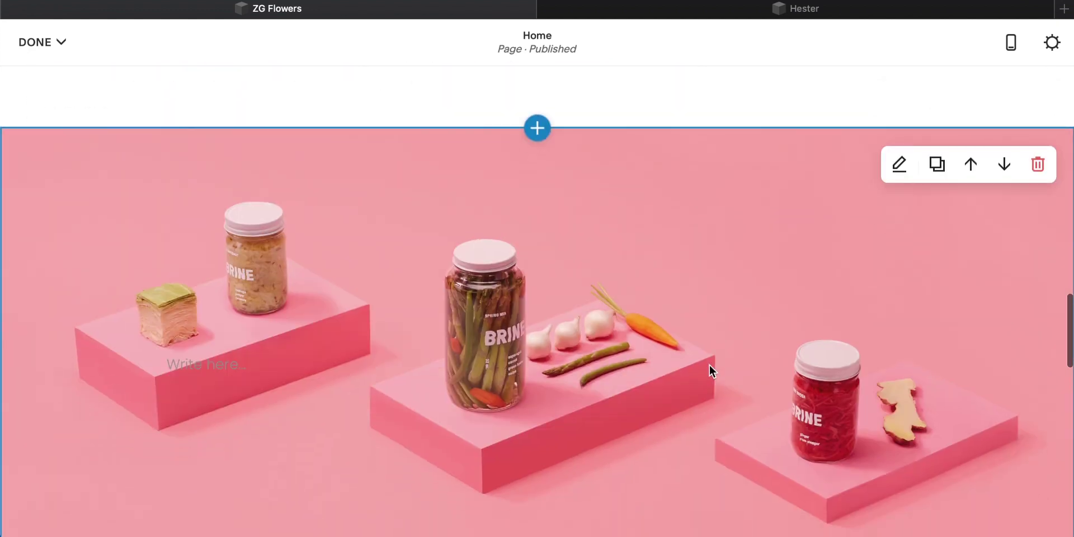
scroll(710, 365, "up", 10)
scroll(710, 365, "up", 6)
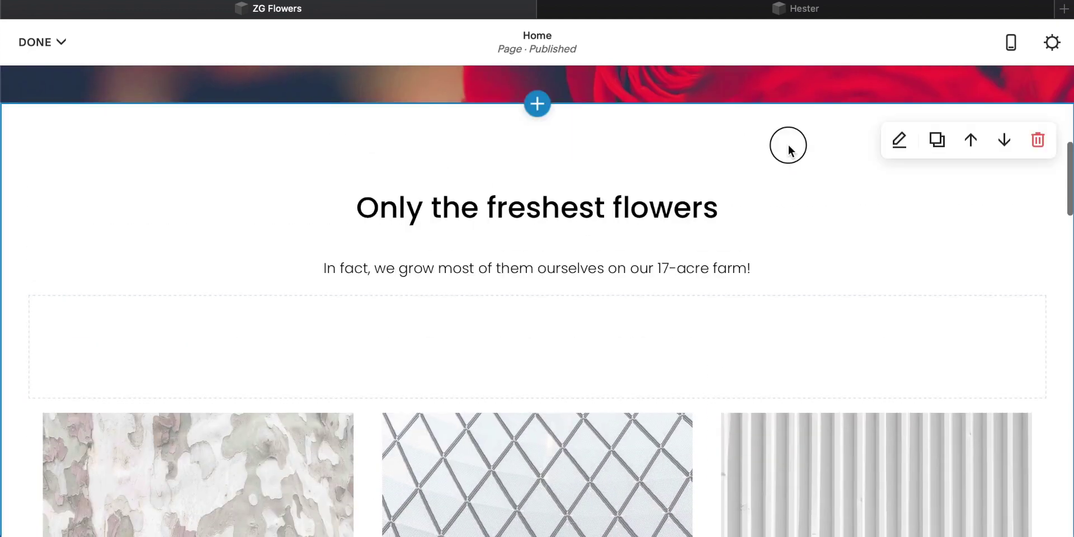
left_click(1005, 140)
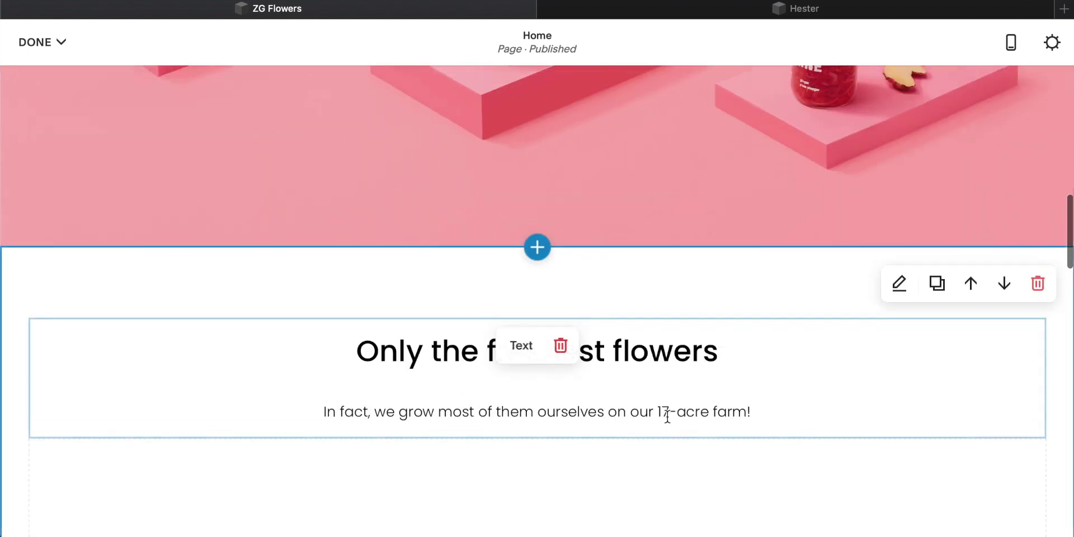
scroll(667, 417, "up", 10)
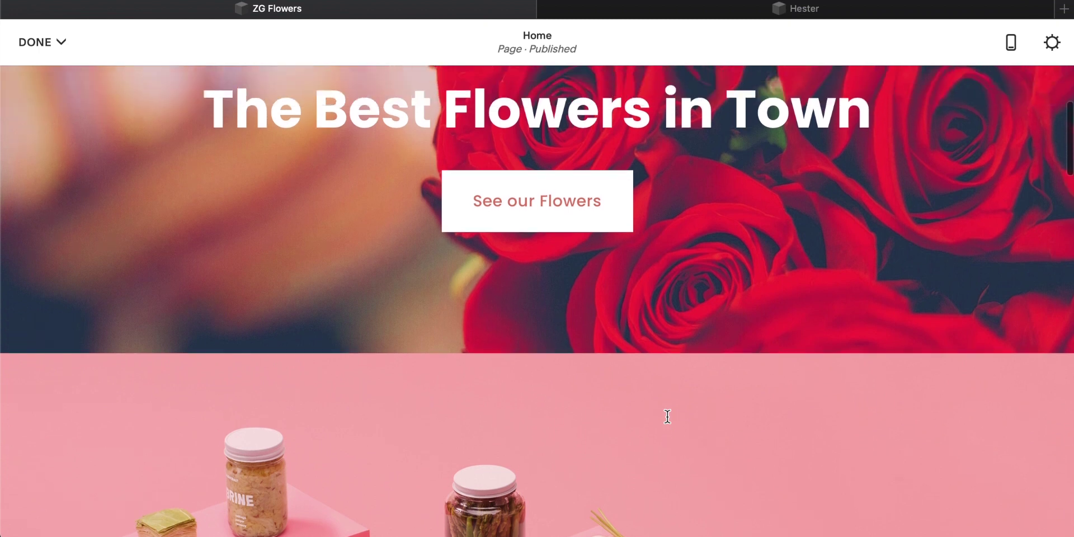
scroll(667, 417, "down", 2)
scroll(667, 415, "down", 9)
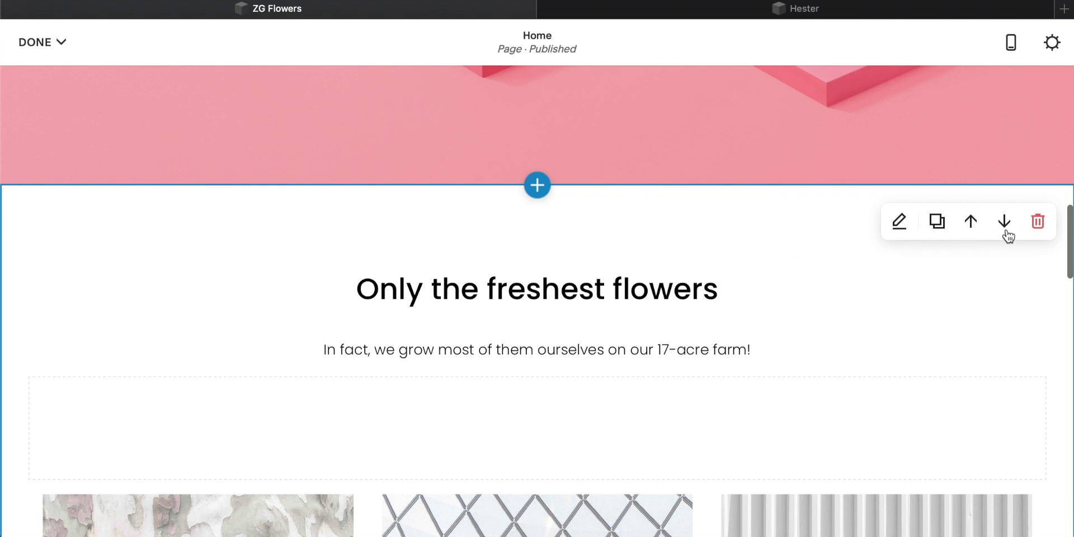
left_click(971, 222)
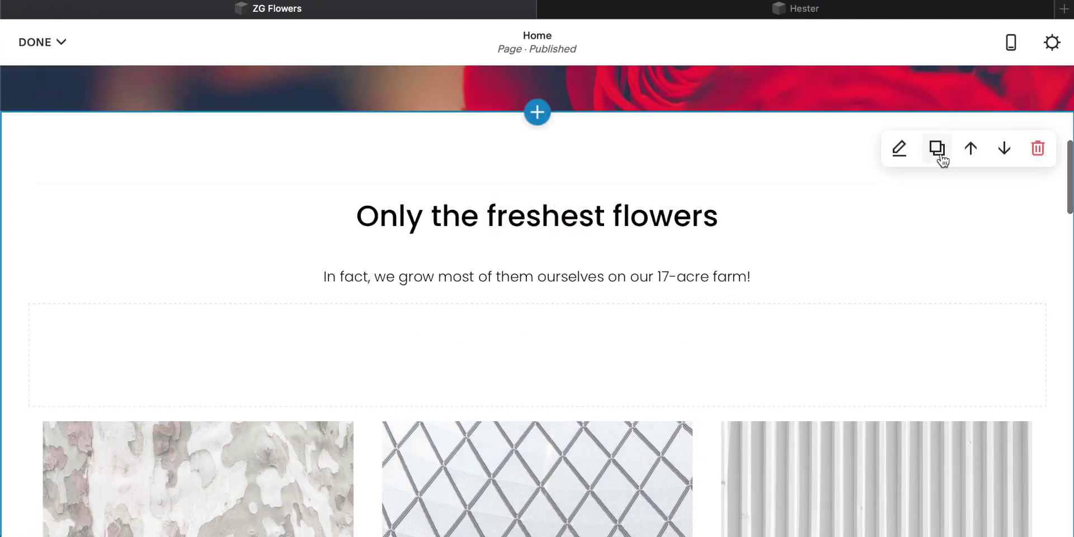
Open the product section's settings and review its format, background and color theme options.
scroll(811, 228, "up", 3)
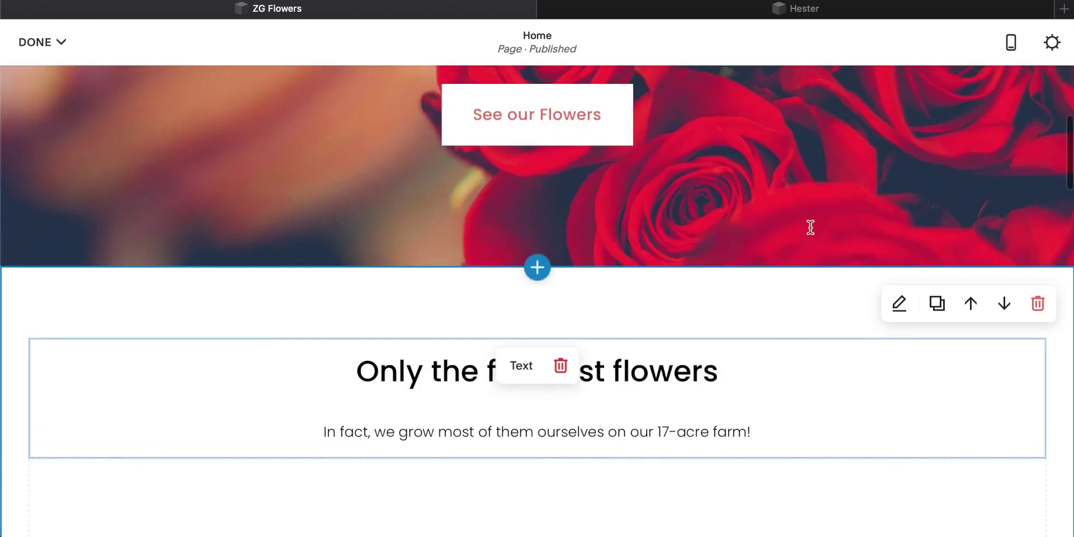
scroll(810, 228, "down", 1)
left_click(900, 228)
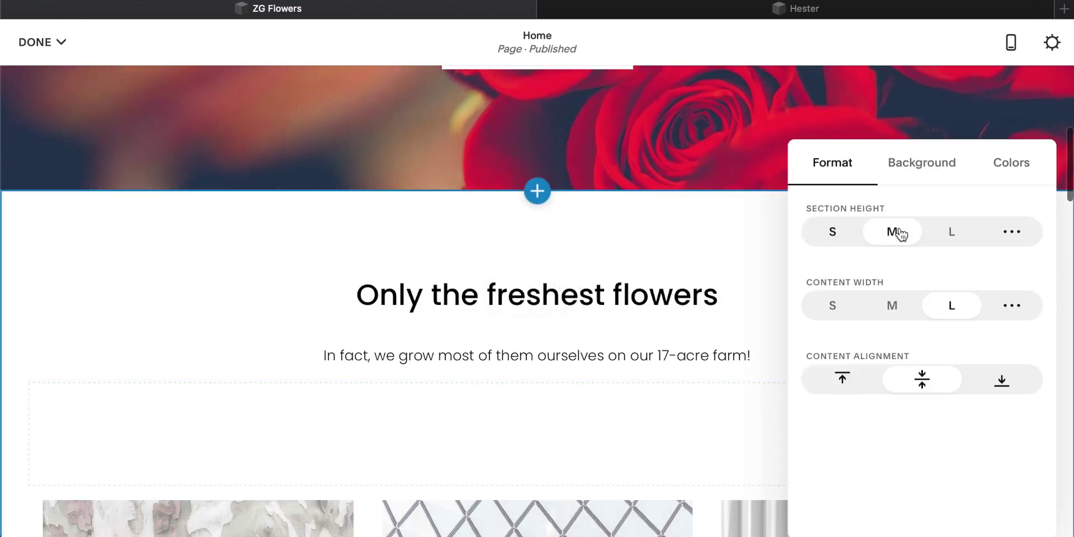
left_click(918, 163)
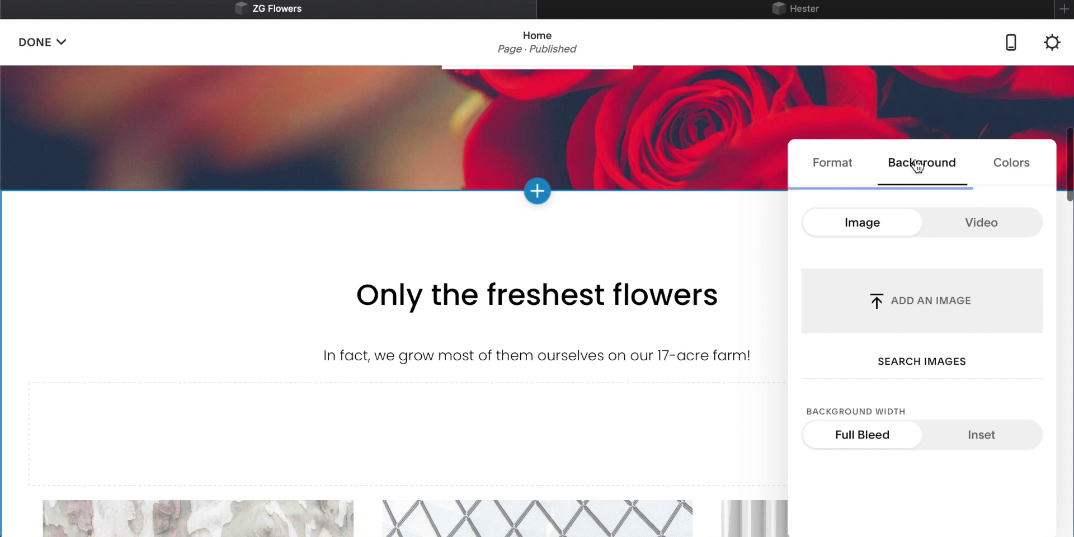
left_click(1018, 164)
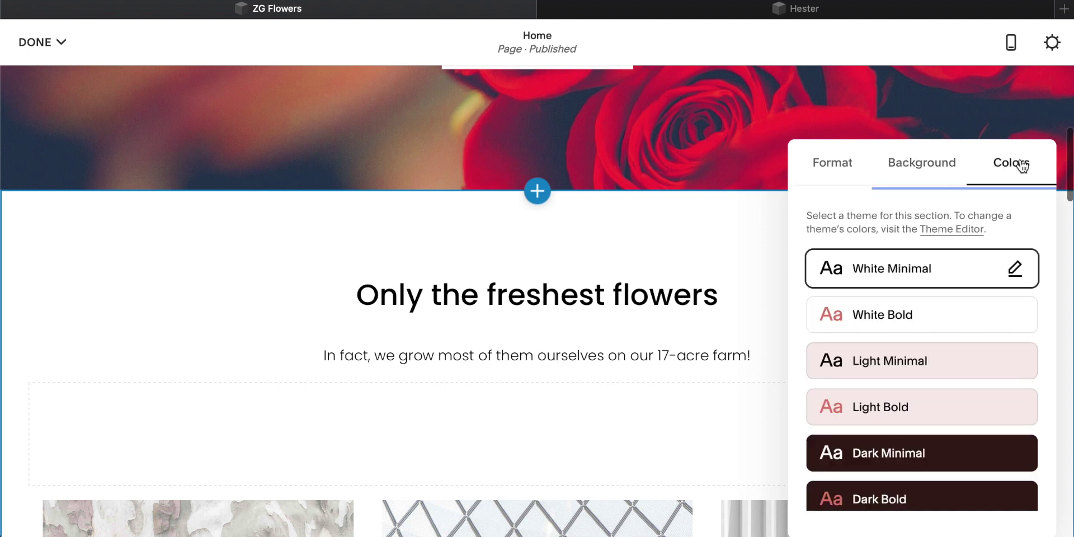
scroll(879, 307, "down", 4)
scroll(880, 307, "up", 3)
scroll(881, 308, "up", 1)
Try the White Bold and Light Minimal color themes on the product section, return to White Minimal and close the section settings.
left_click(869, 305)
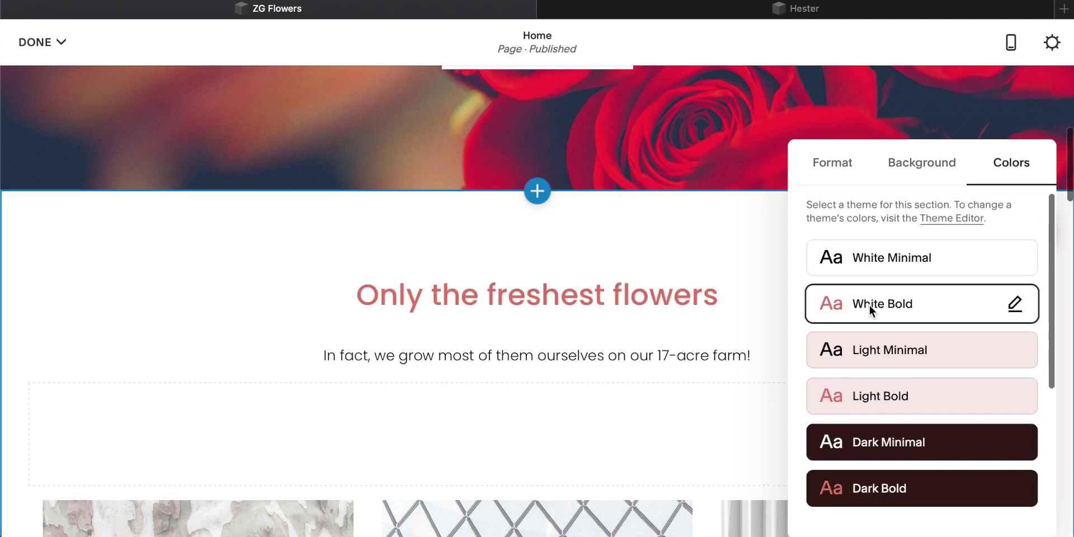
left_click(868, 346)
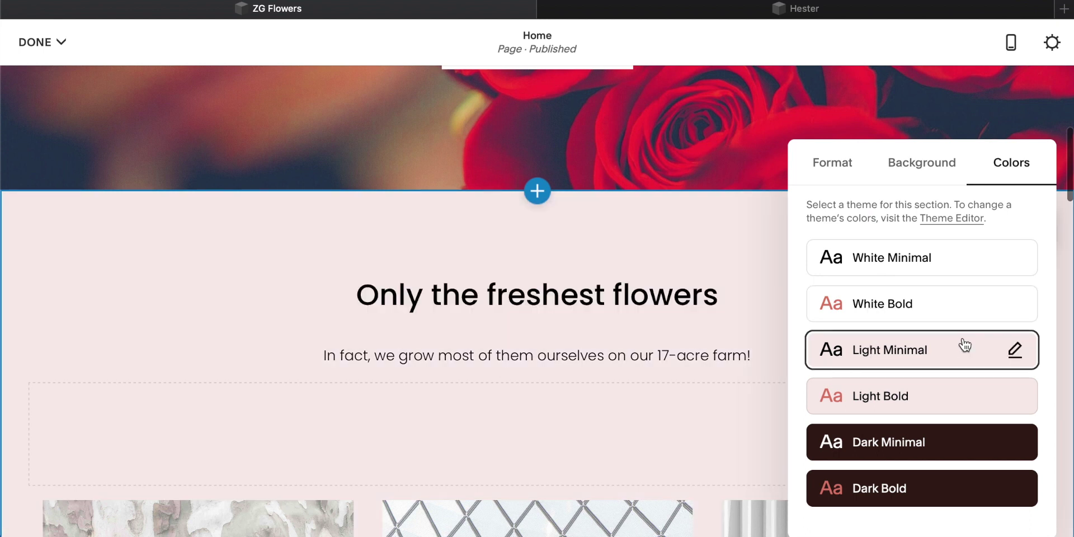
left_click(891, 267)
scroll(855, 280, "down", 4)
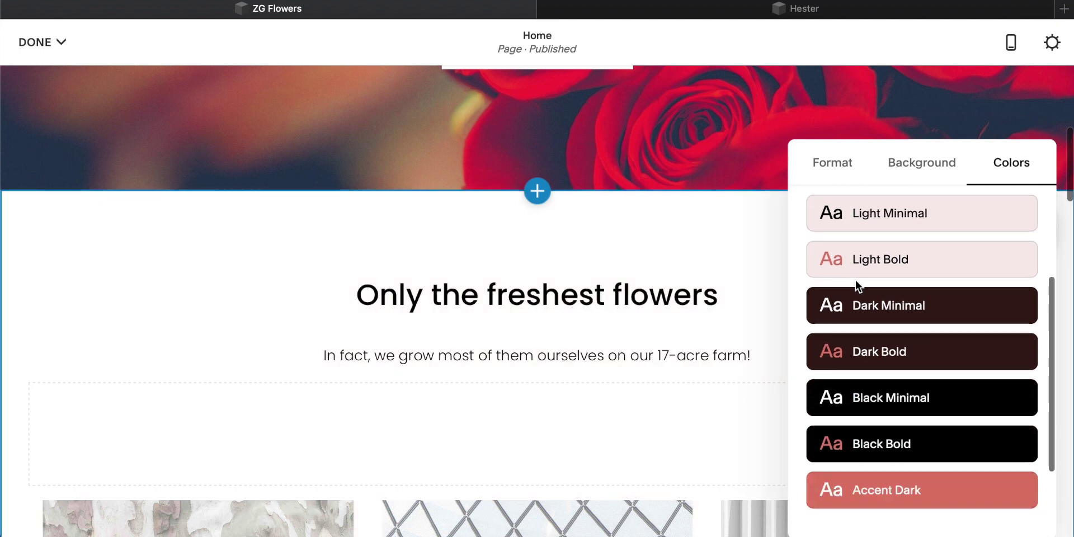
scroll(855, 282, "up", 5)
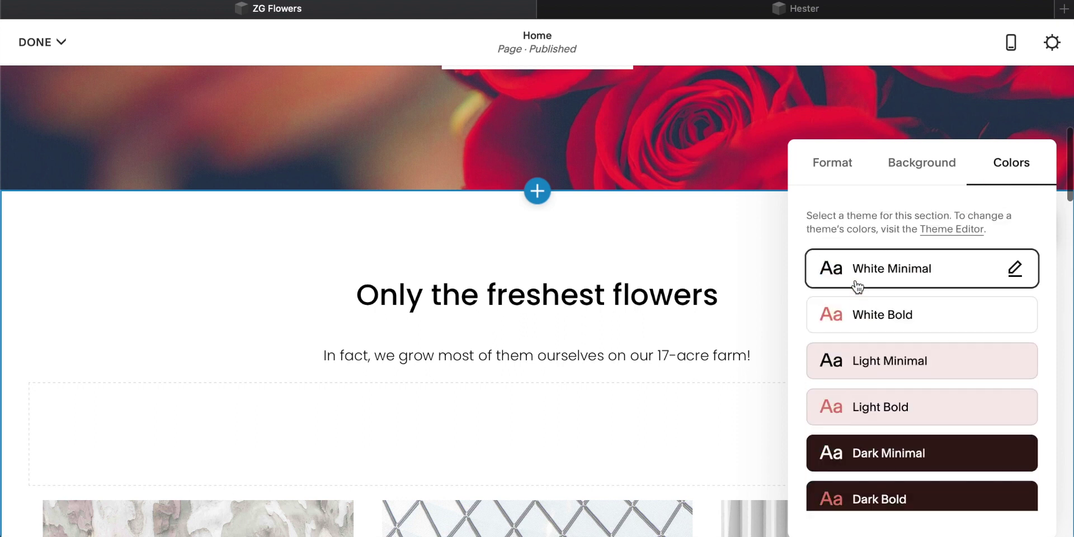
left_click(832, 165)
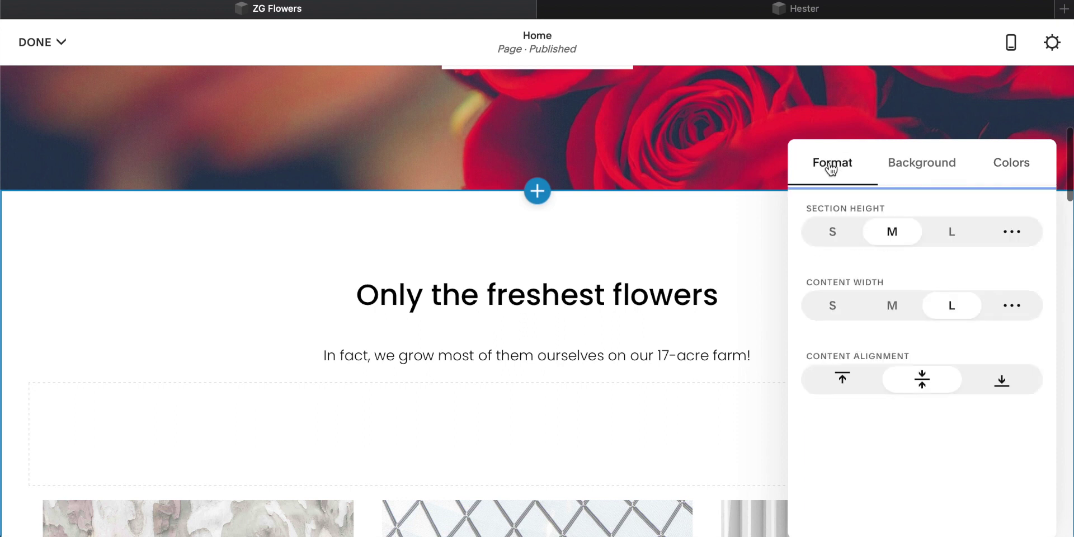
left_click(697, 230)
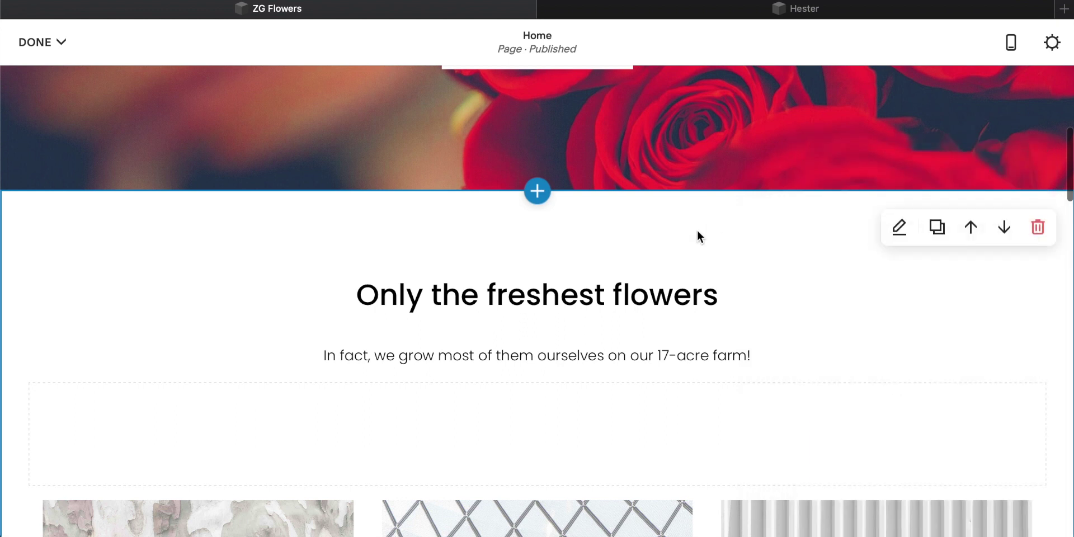
Remove the "Only the freshest flowers" product section from the home page.
left_click(1037, 228)
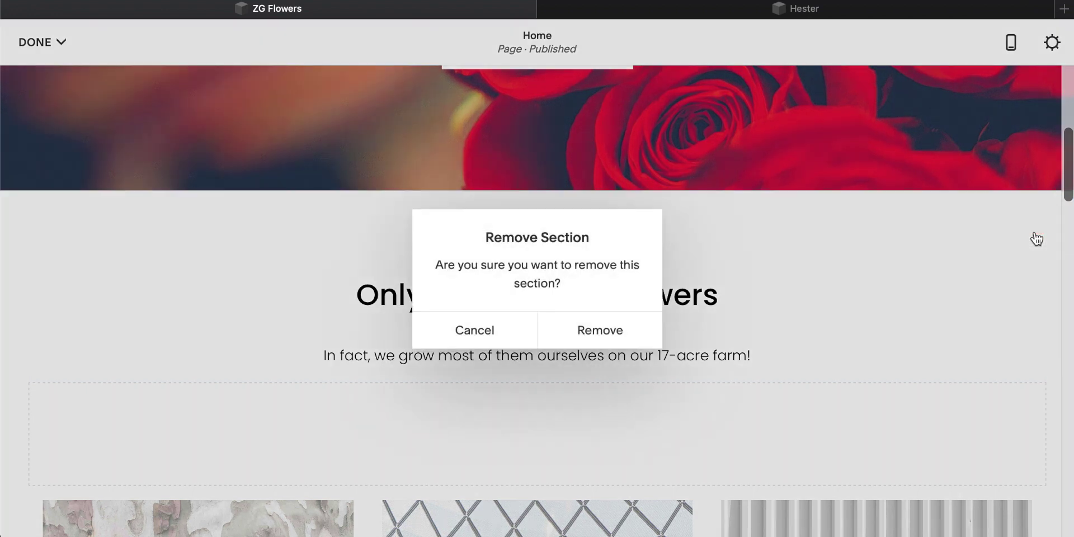
left_click(594, 333)
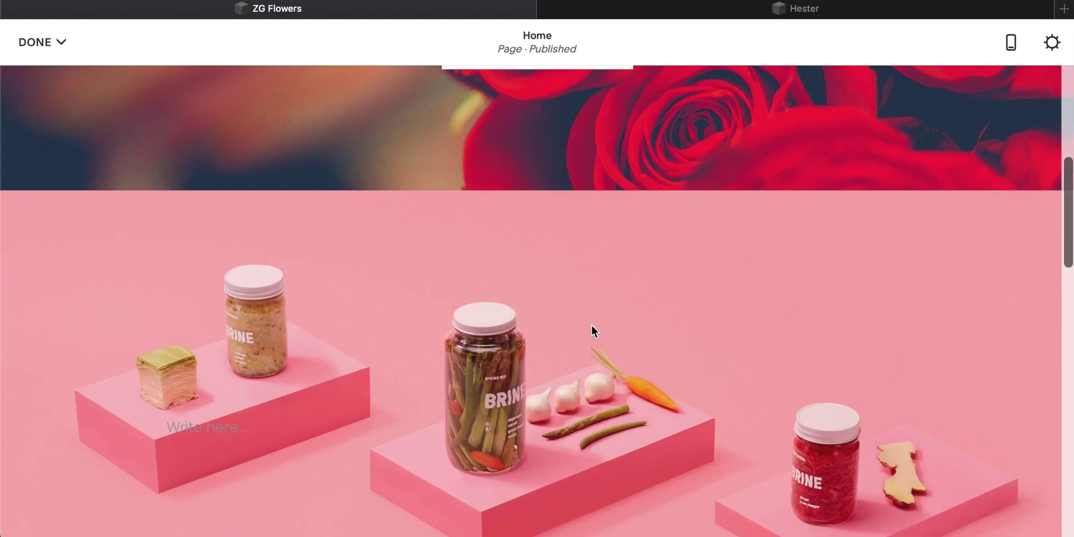
scroll(644, 269, "down", 1)
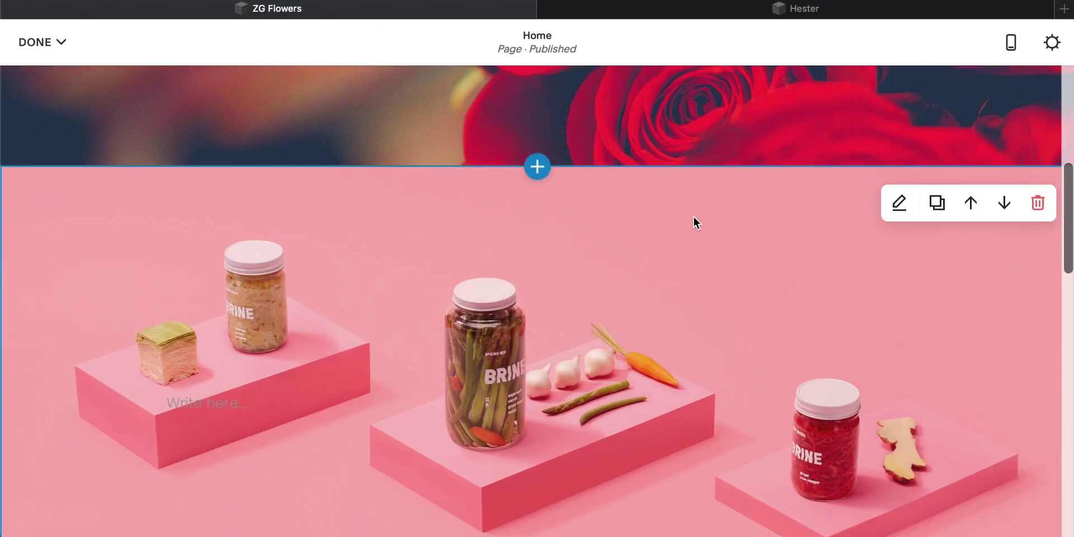
Start adding a section below the roses banner and browse the Headlines, List, Gallery and Video layouts.
left_click(537, 167)
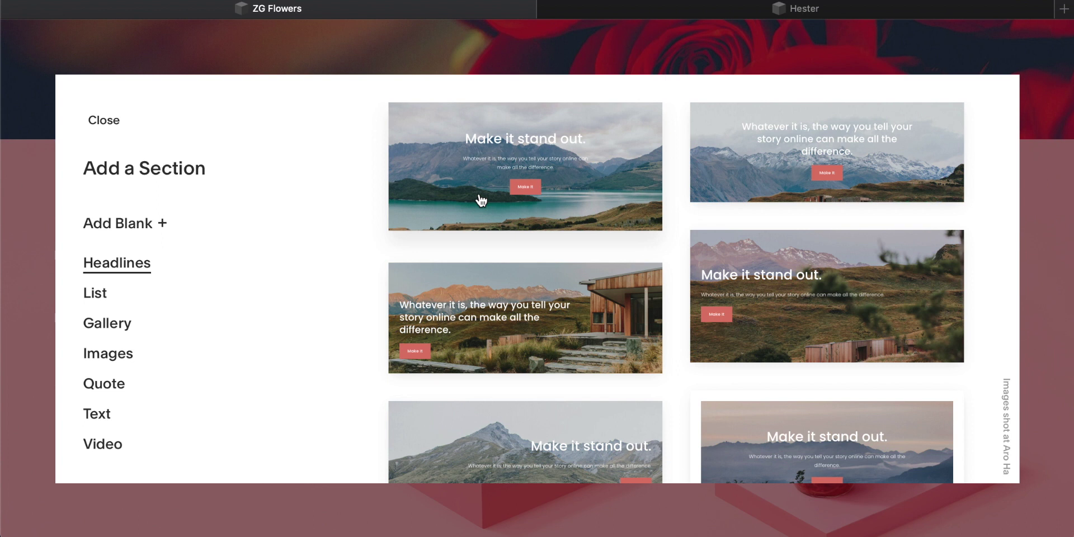
scroll(383, 271, "down", 3)
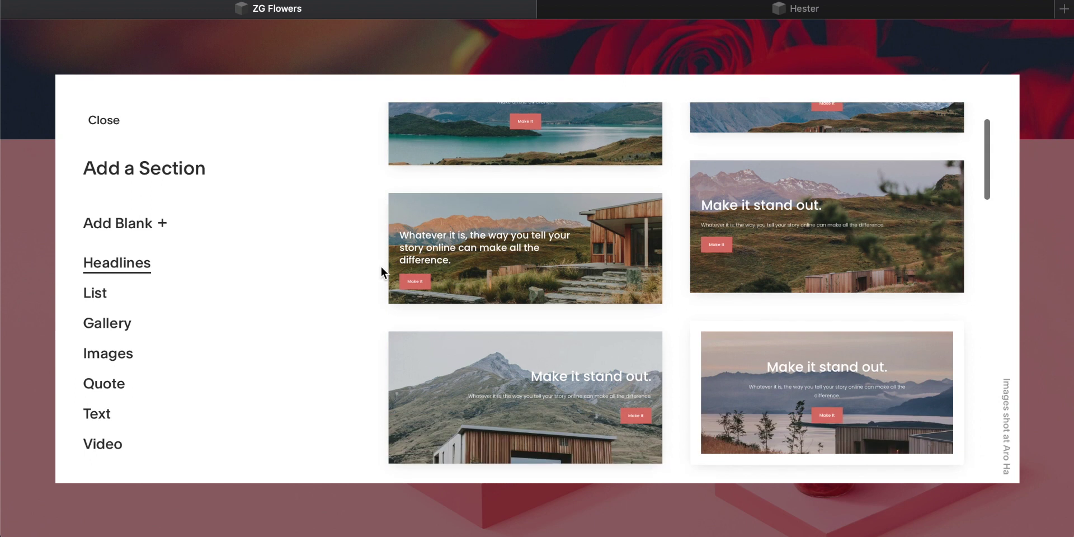
scroll(179, 293, "down", 2)
scroll(149, 271, "up", 2)
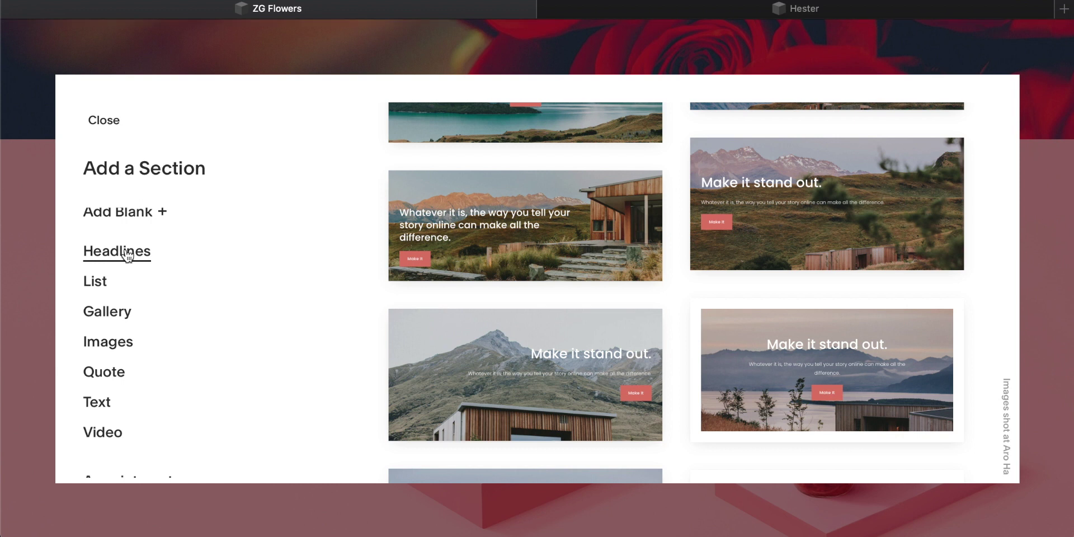
left_click(95, 285)
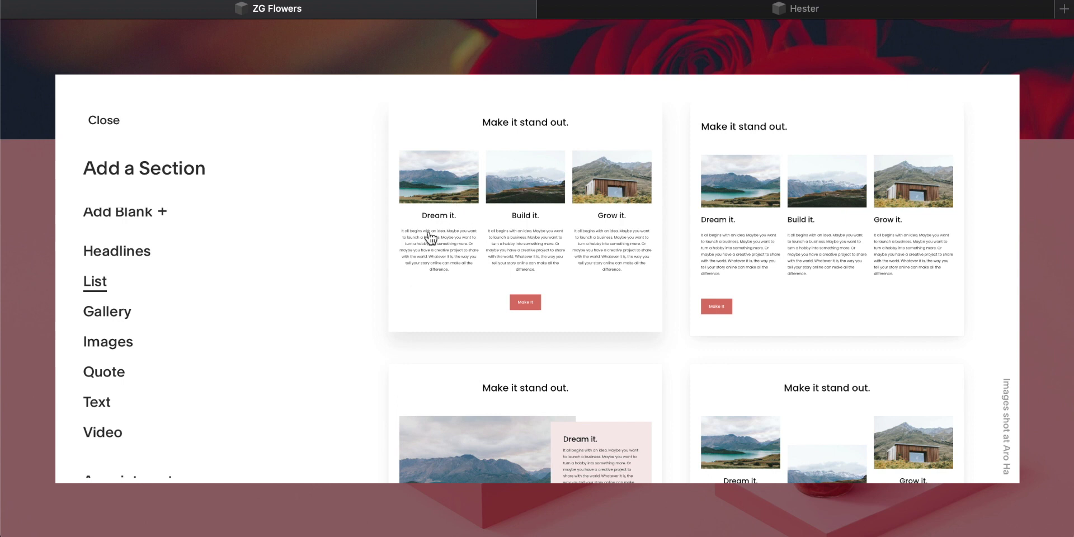
left_click(120, 317)
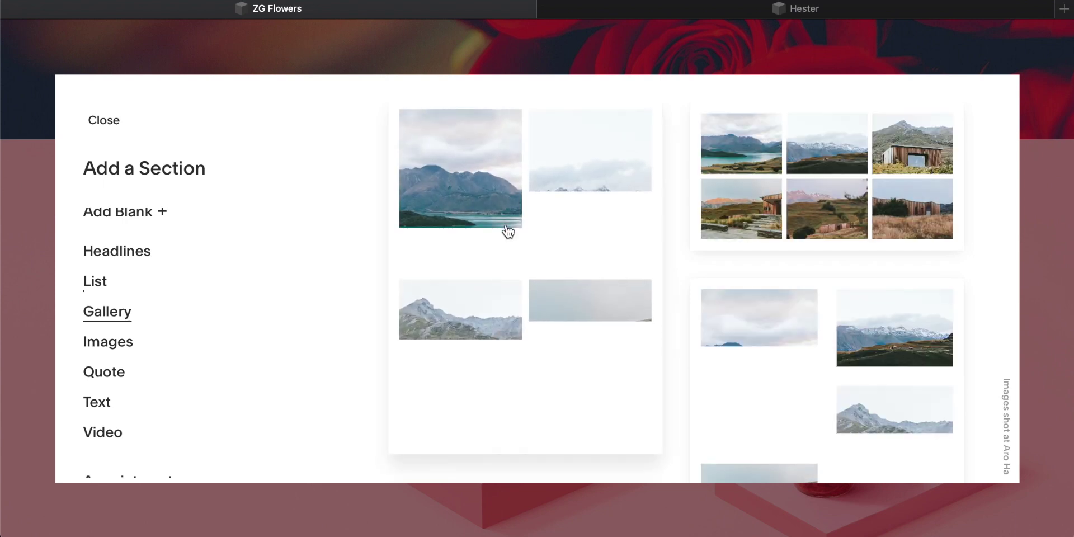
scroll(139, 295, "down", 3)
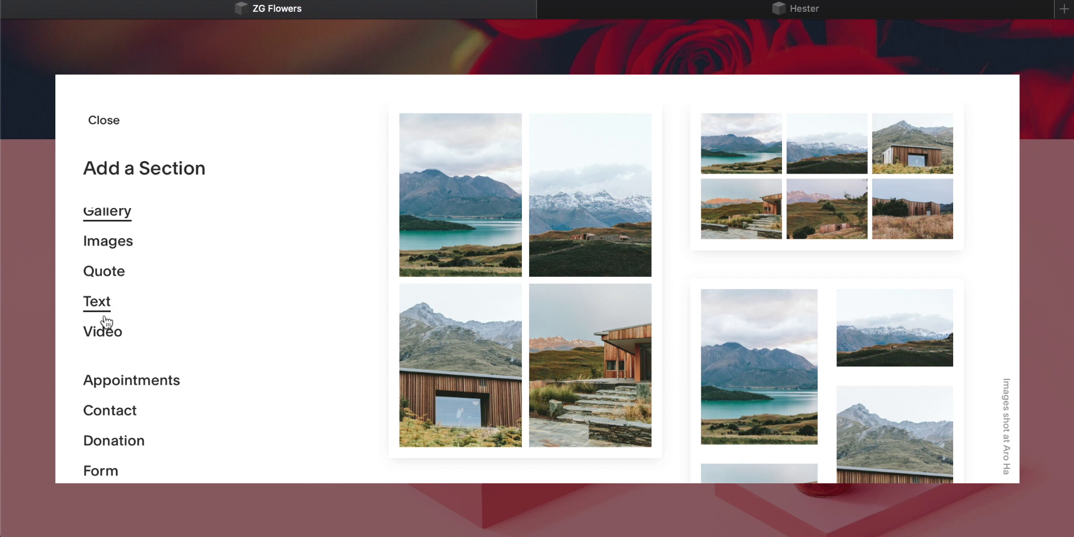
left_click(101, 334)
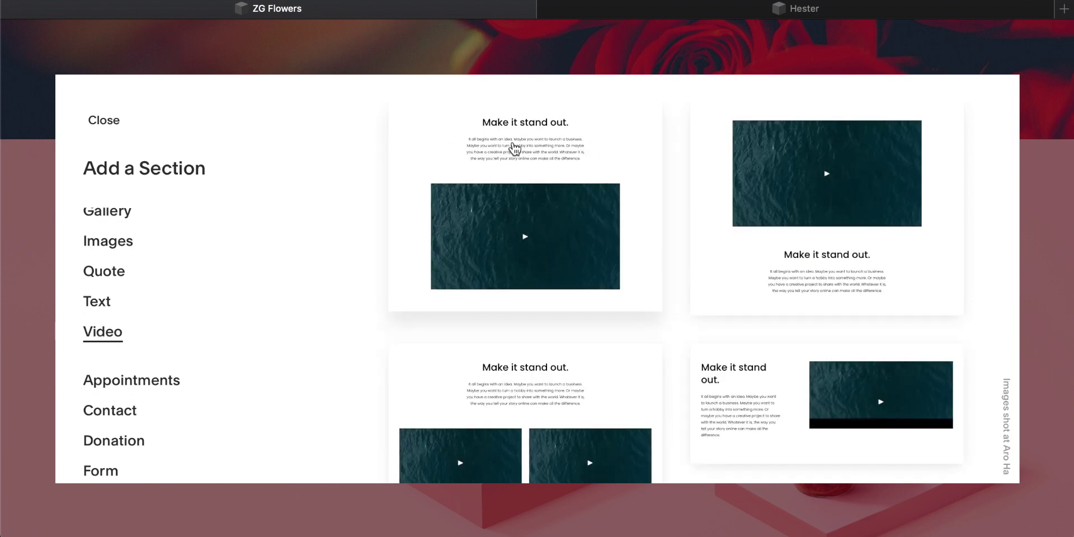
scroll(185, 266, "down", 3)
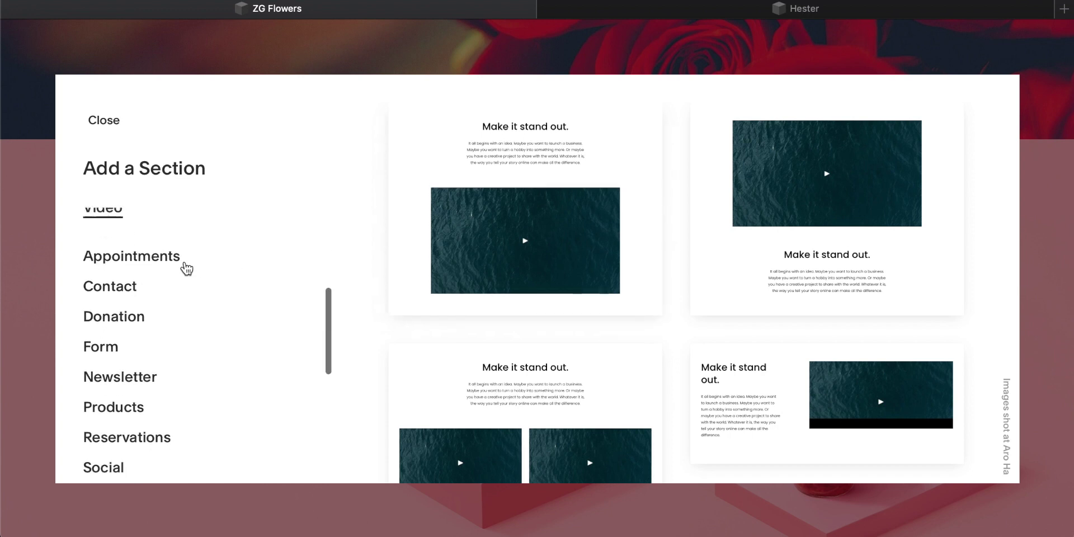
Examine the Reservations and Tour Dates layouts and look through the remaining section categories.
scroll(131, 253, "down", 1)
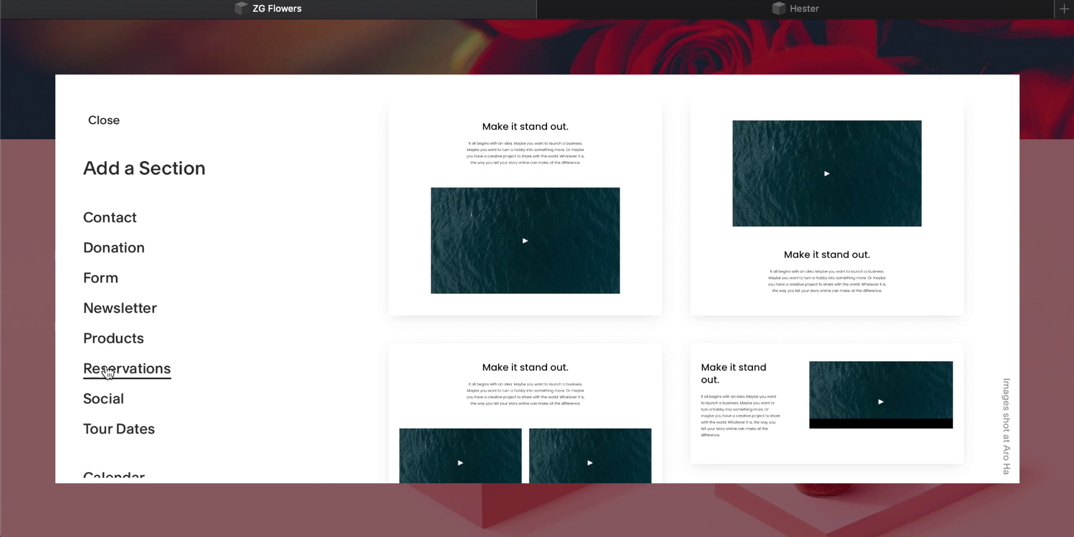
left_click(128, 371)
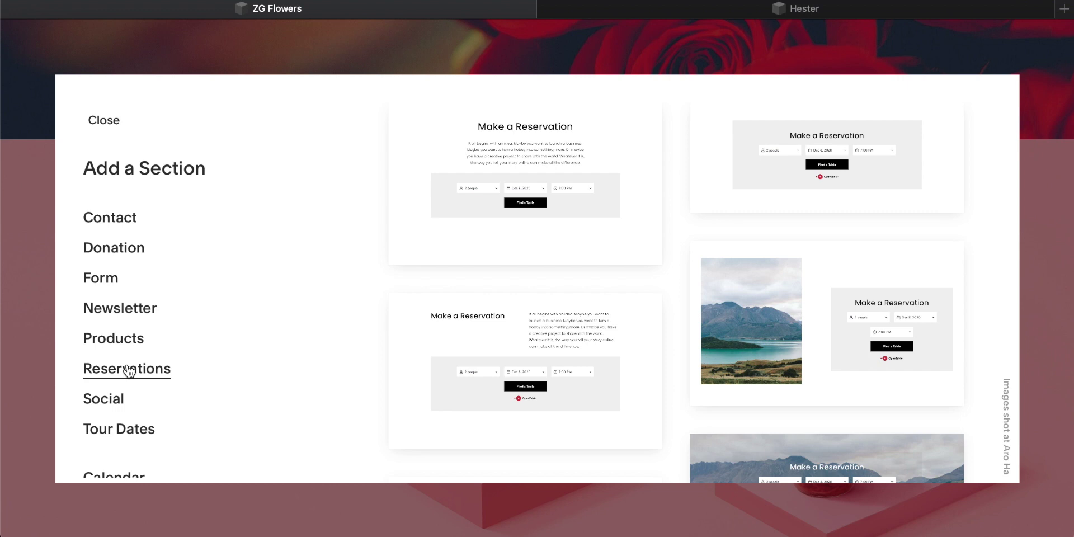
left_click(120, 433)
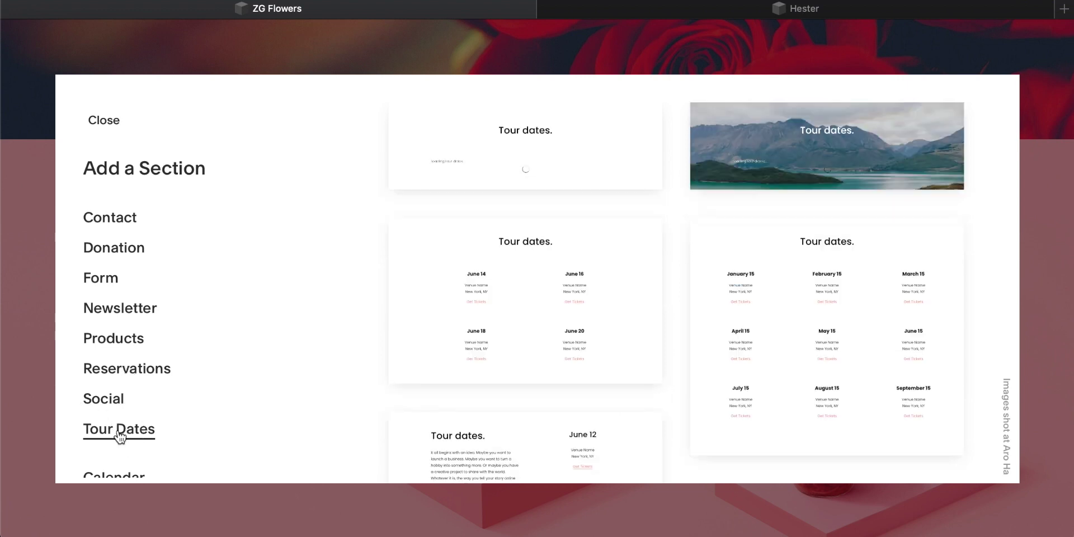
scroll(170, 371, "down", 5)
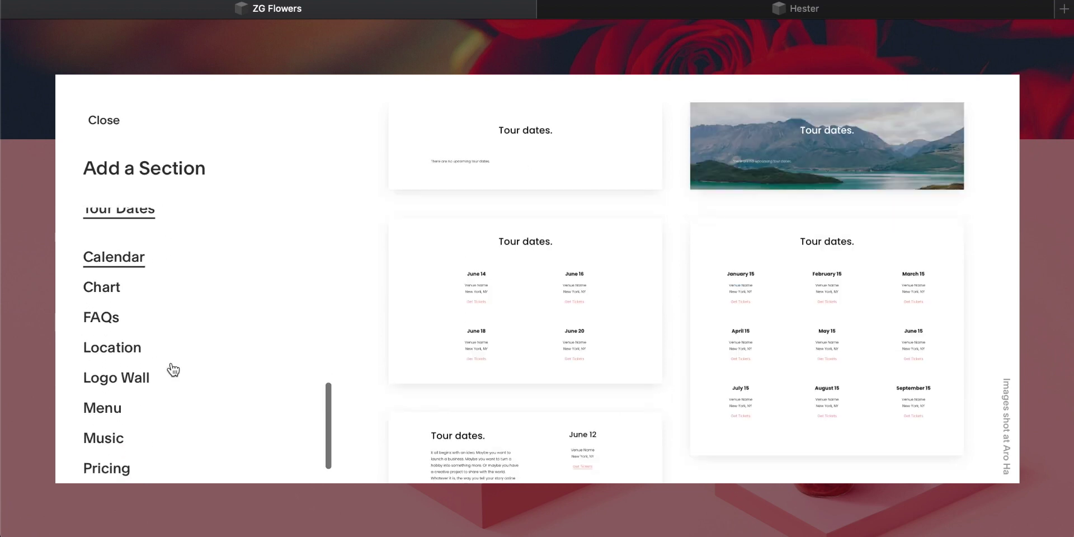
scroll(138, 391, "up", 5)
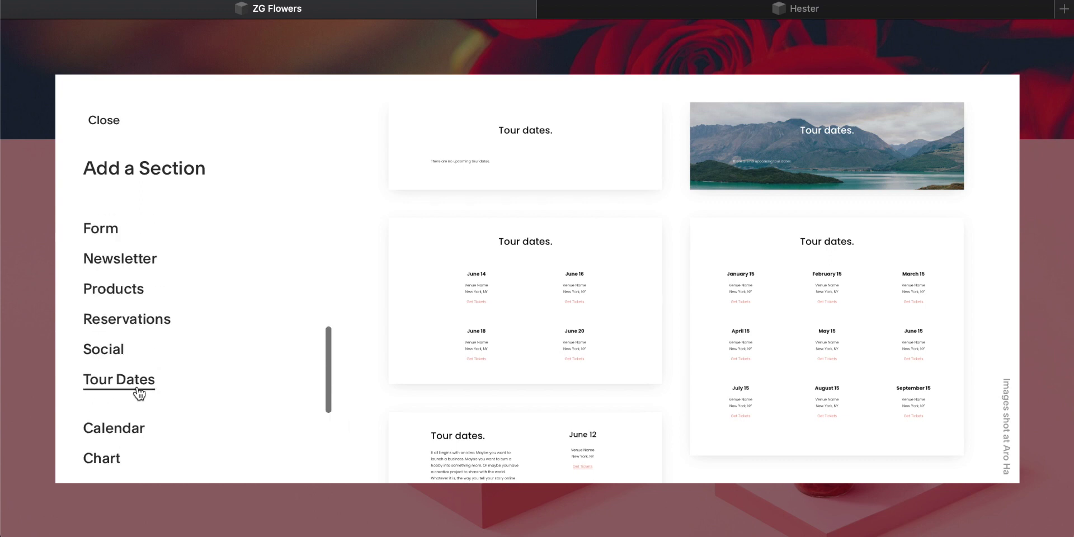
scroll(139, 394, "up", 3)
scroll(139, 393, "down", 1)
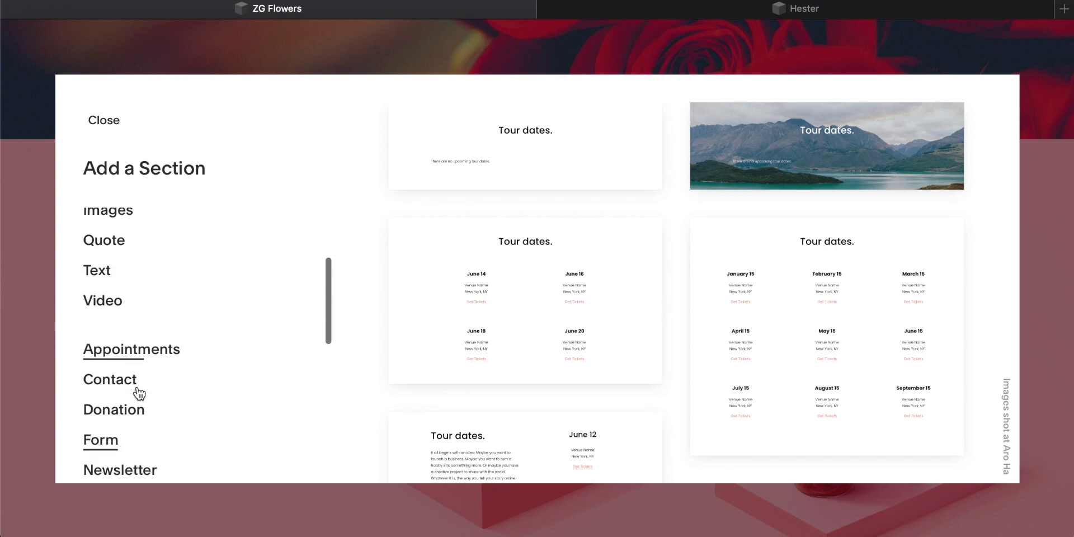
Insert the three-image "New collection." layout from Products below the roses banner and look over its text, images and button.
scroll(139, 394, "down", 3)
left_click(129, 374)
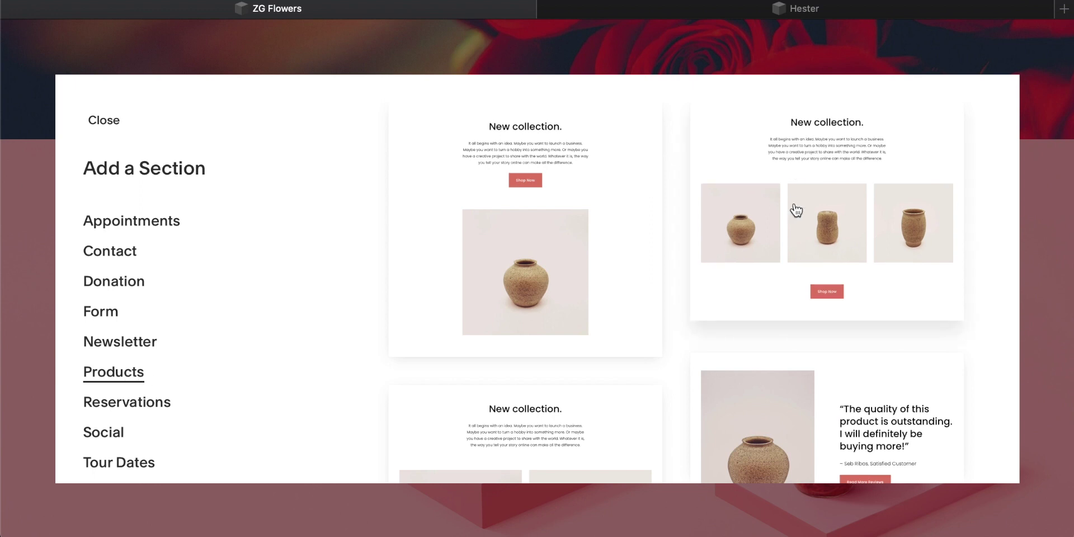
left_click(829, 259)
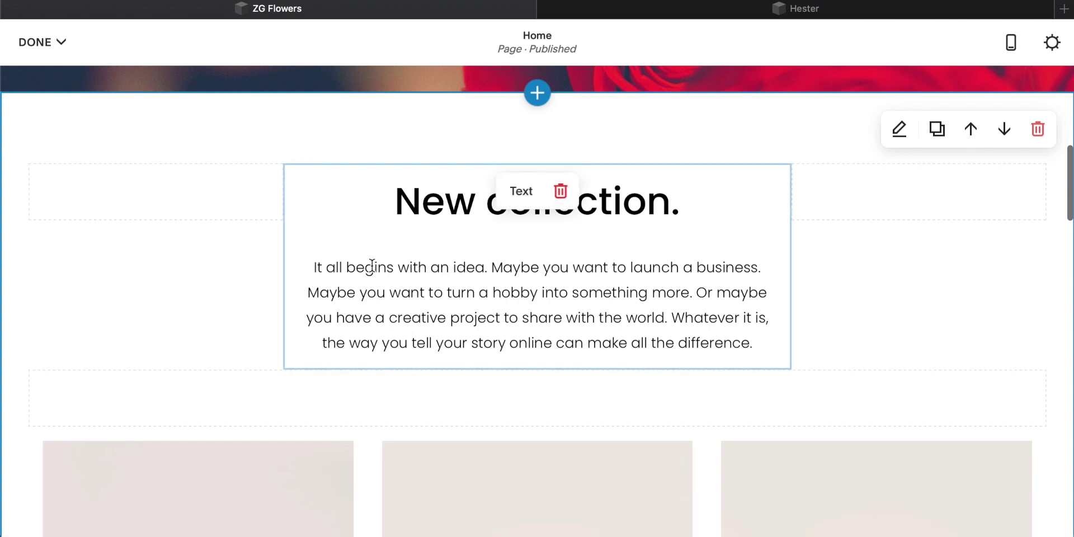
triple_click(415, 200)
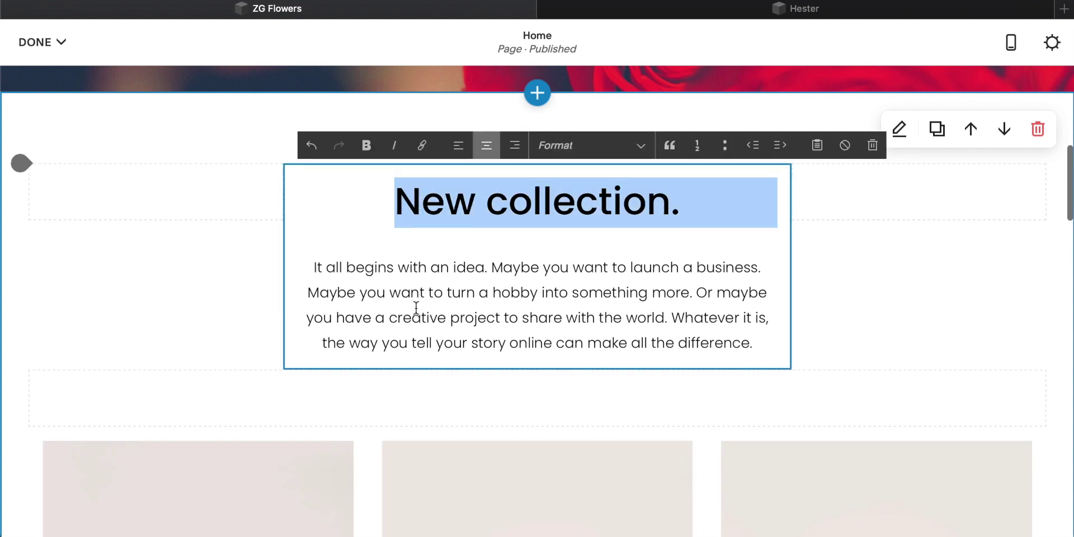
triple_click(415, 307)
scroll(378, 346, "down", 7)
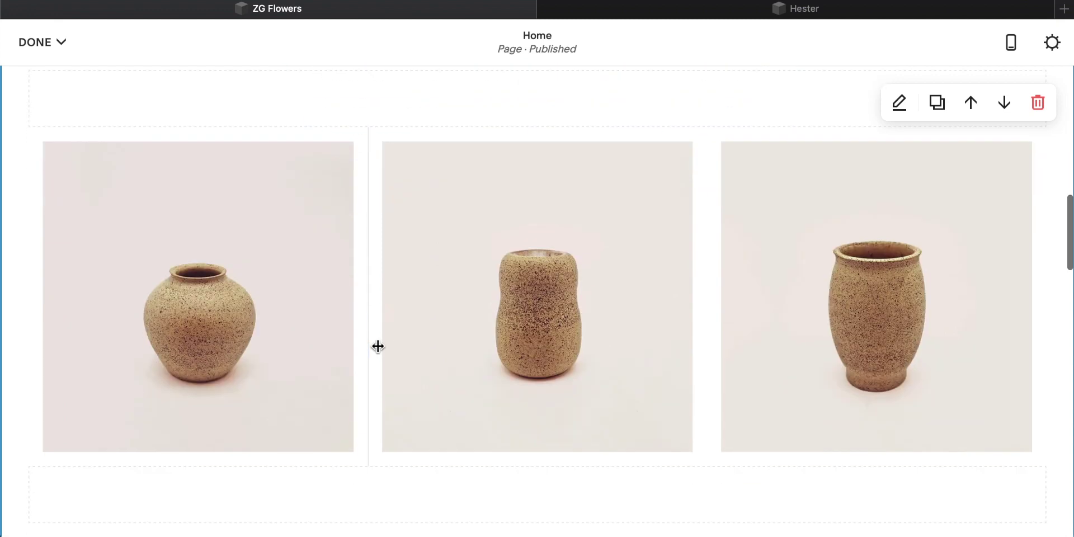
scroll(379, 346, "down", 2)
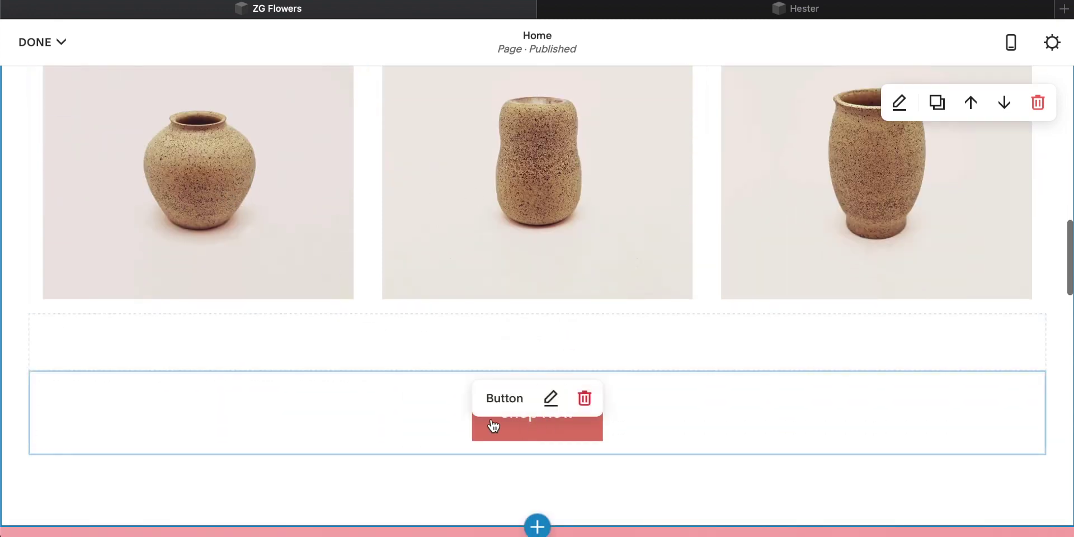
scroll(376, 418, "up", 5)
scroll(379, 417, "up", 4)
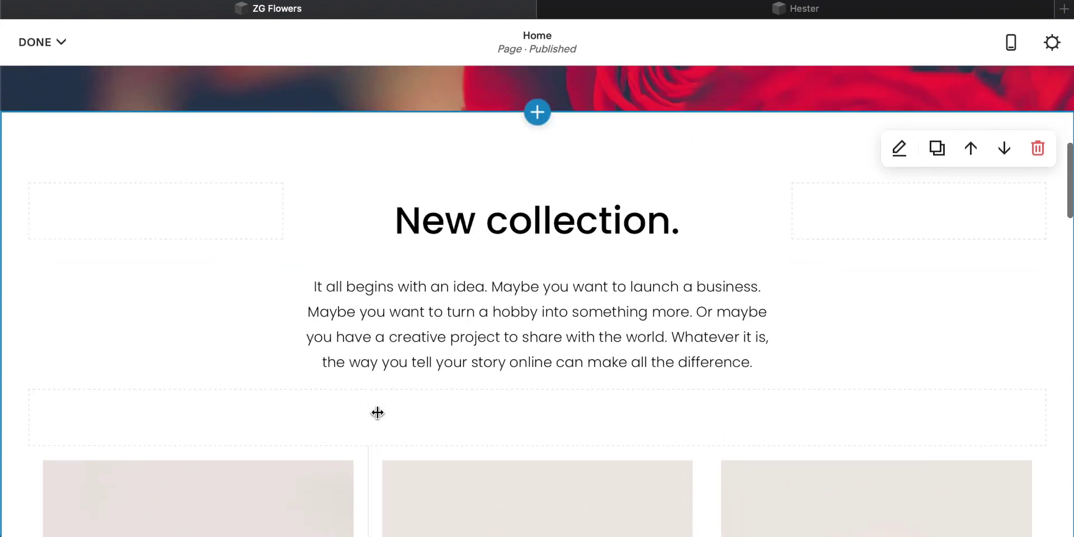
Replace the section's heading with "The freshest flowers." and its paragraph with "All our flowers are hand-picked and arranged.".
triple_click(580, 230)
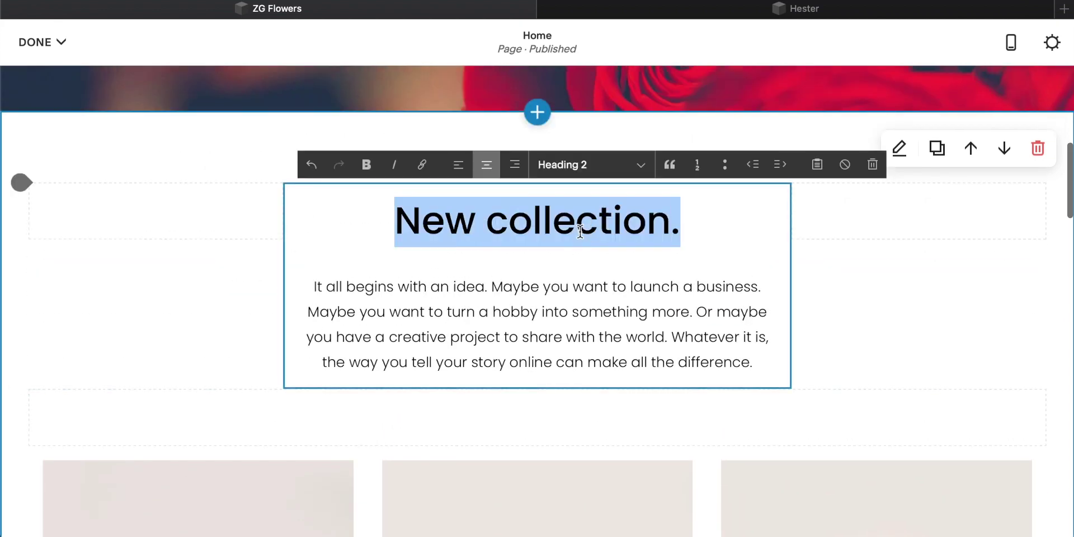
key("BackSpace")
type("The frehs")
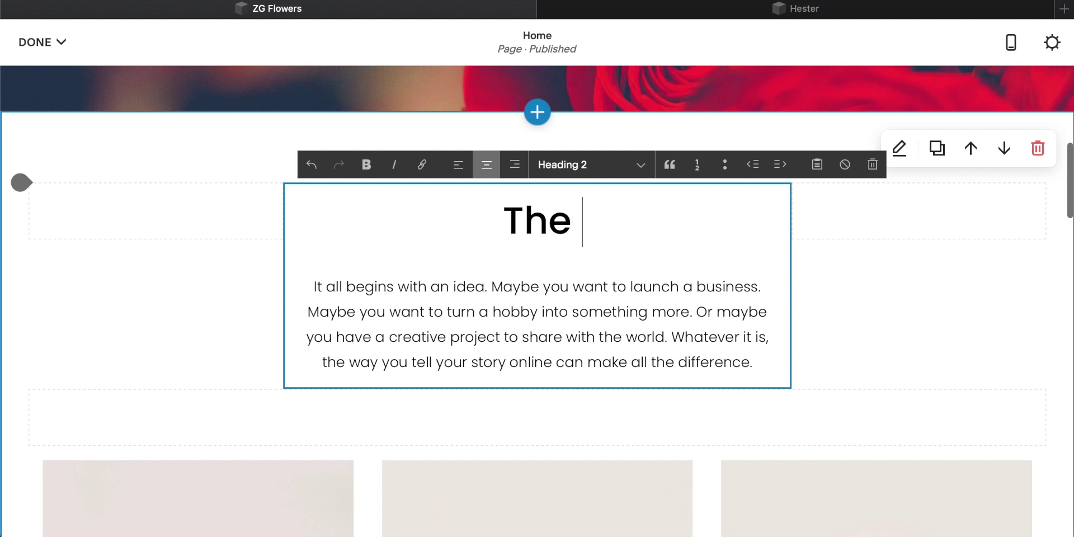
key("BackSpace")
key("BackSpace")
type("shest flowers.")
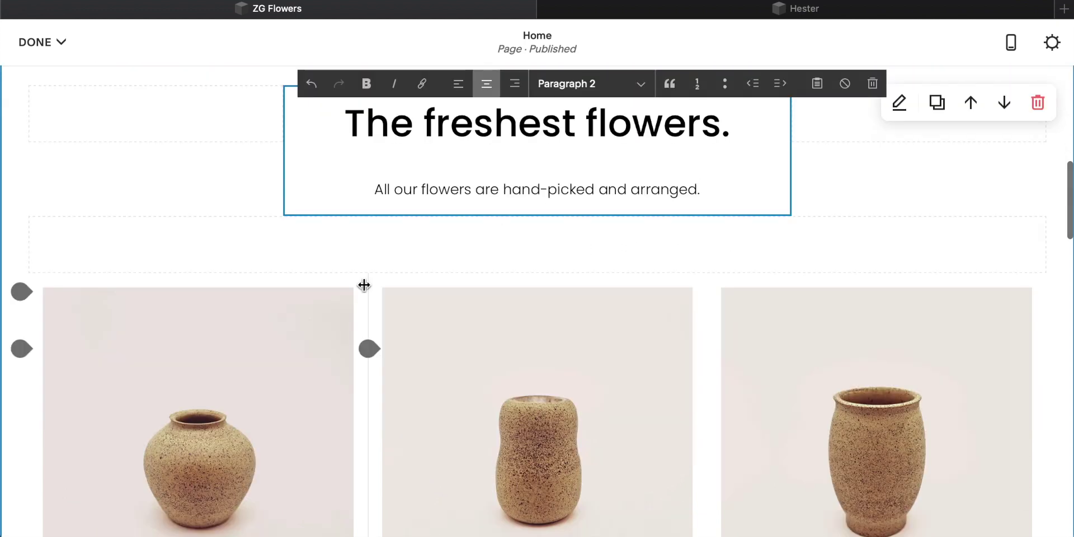
scroll(364, 283, "up", 1)
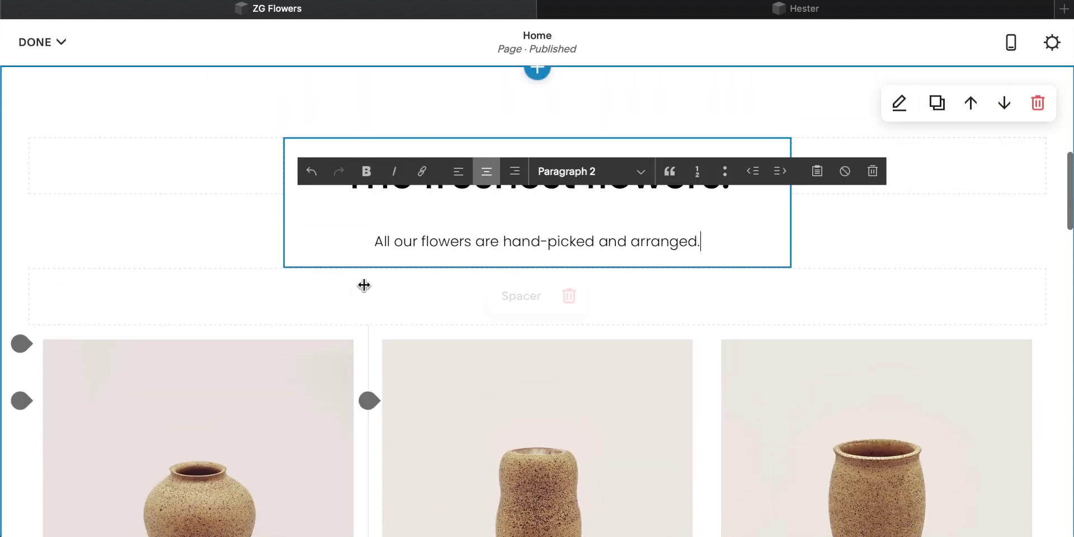
Replace the round vase image with the bouquet photo pexels-secret-garden-931147.jpg and apply the change.
scroll(364, 283, "down", 4)
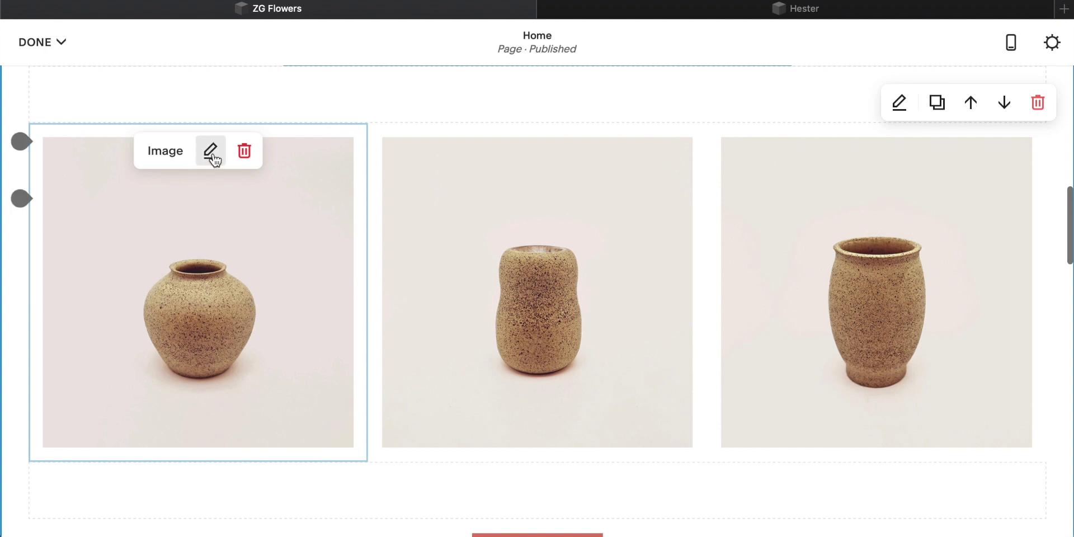
left_click(211, 152)
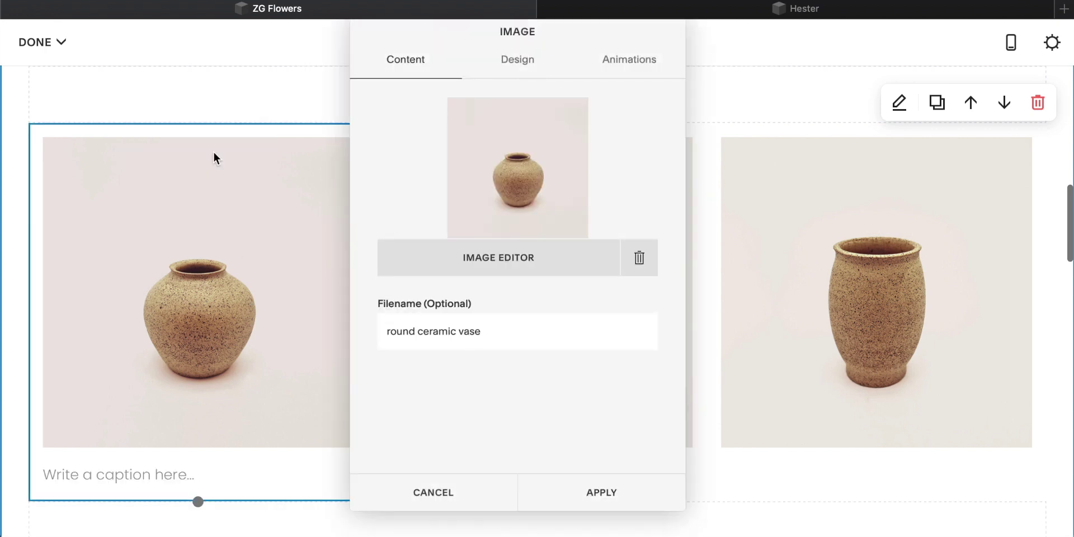
left_click_drag(632, 369, 513, 174)
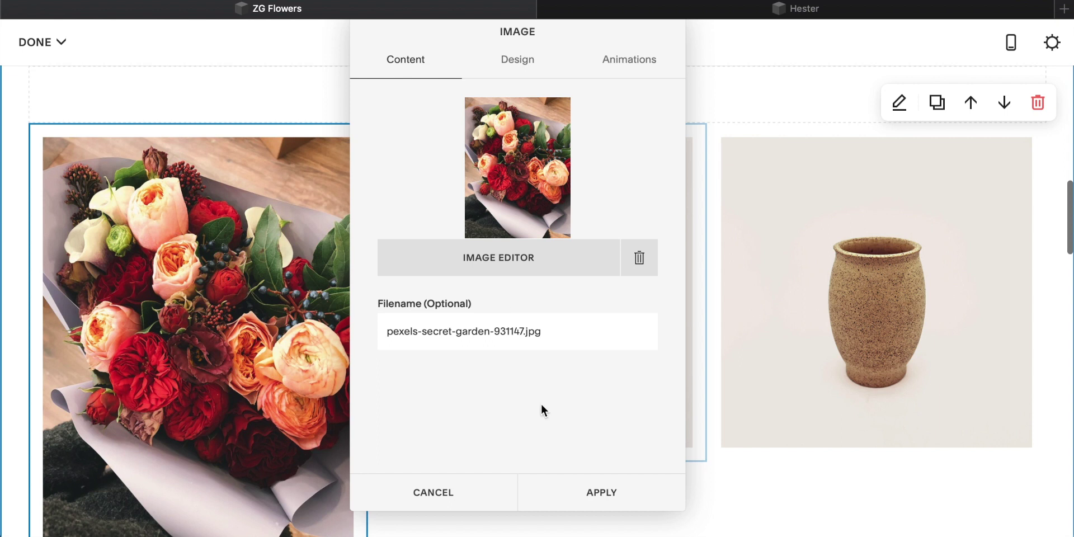
left_click(604, 498)
Caption the red and orange bouquet photo "Fresh bunches".
scroll(377, 303, "down", 2)
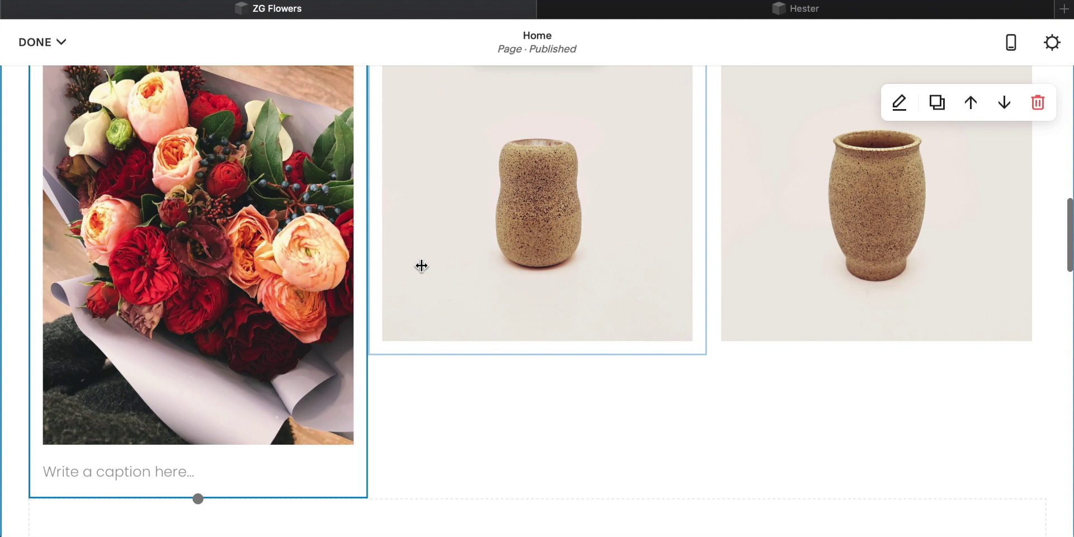
scroll(405, 283, "down", 1)
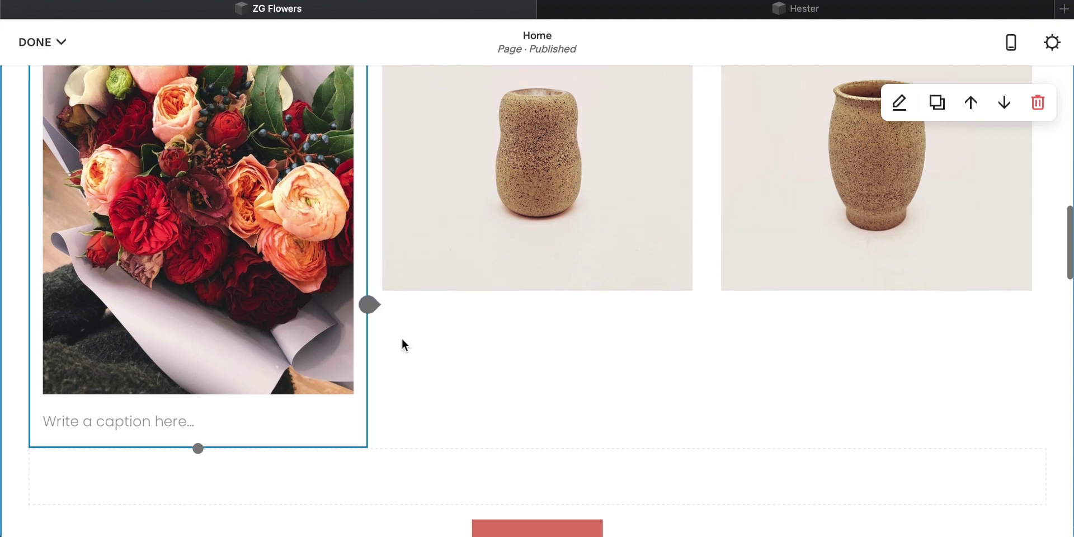
left_click(124, 424)
type("Fresh bunches")
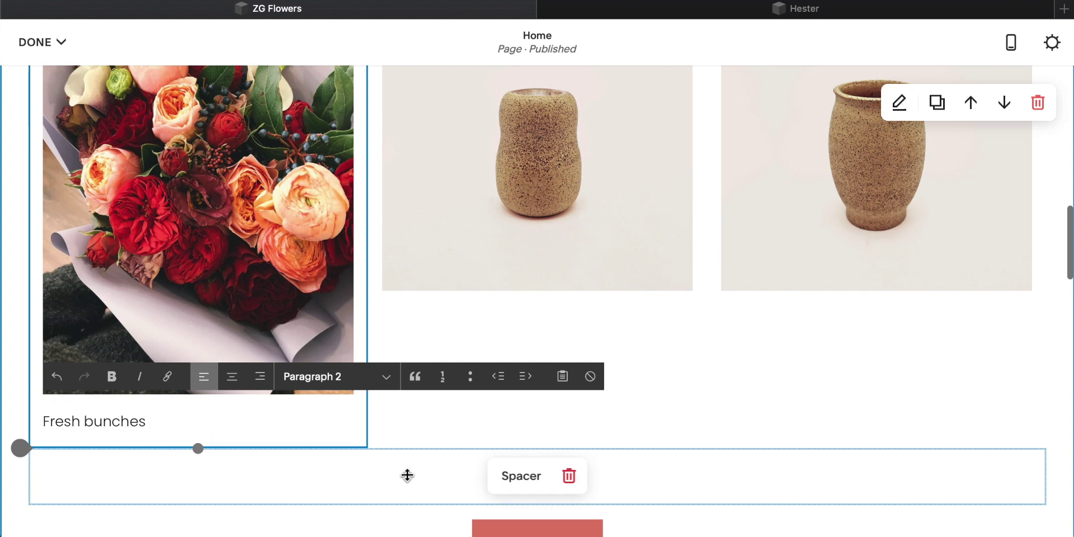
left_click(427, 456)
Replace the middle vase image with the photo of flowers in a pink box and caption it "Made to order".
scroll(492, 422, "up", 2)
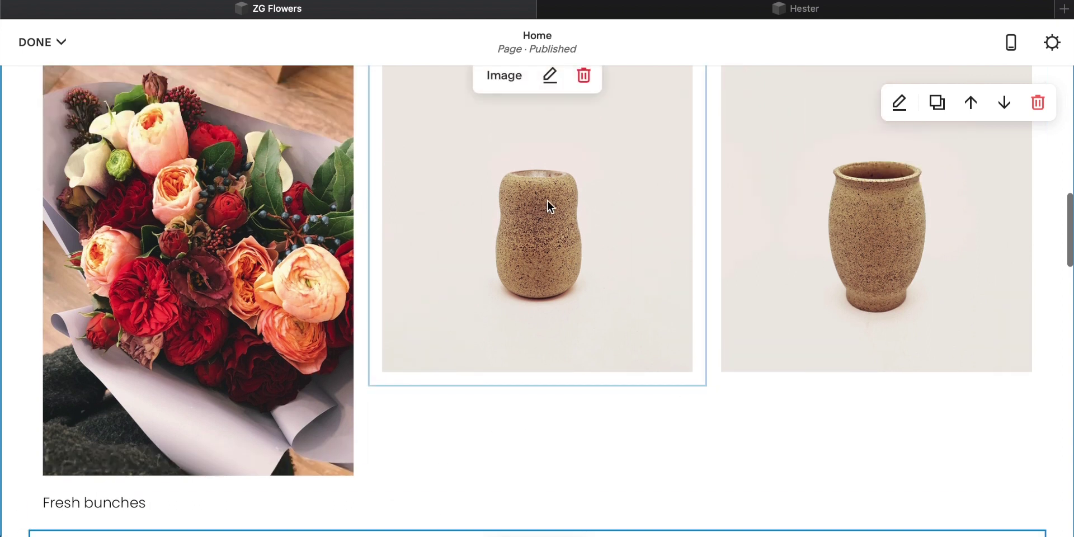
left_click(549, 74)
left_click_drag(1071, 185, 871, 163)
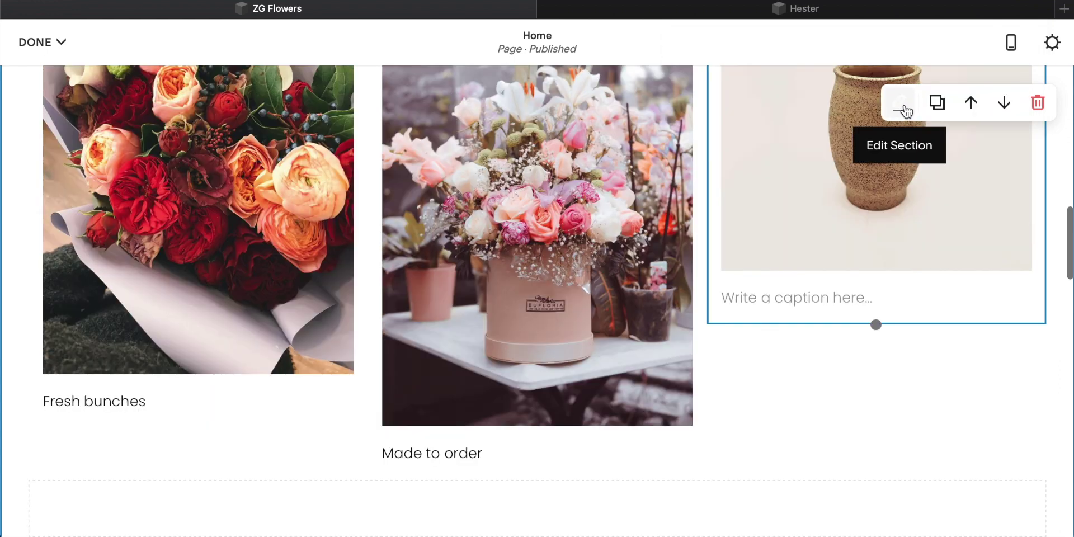
Replace the remaining vase image with the photo of pink tulips and dark red blooms and caption it "Free Delivery".
left_click(904, 103)
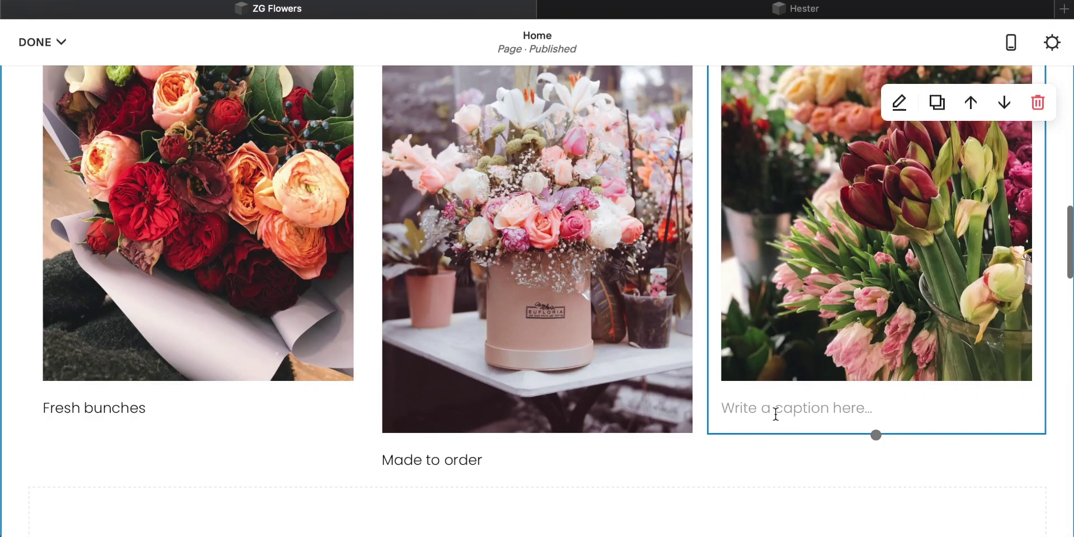
left_click(776, 414)
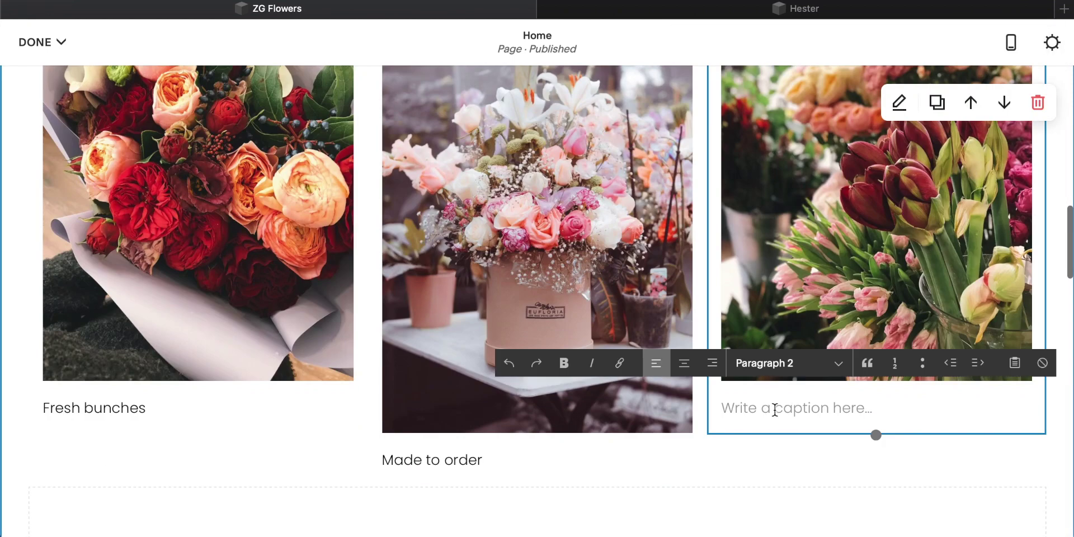
type("Free Delivery")
left_click(725, 476)
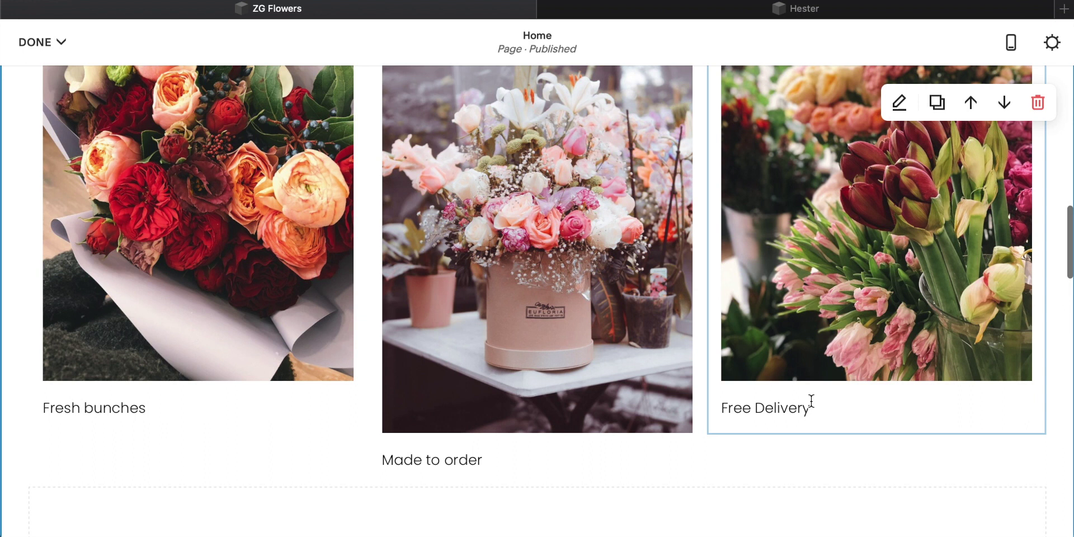
Review the home page from the rose banner down to the three captioned flower images and the shop button.
scroll(812, 401, "up", 4)
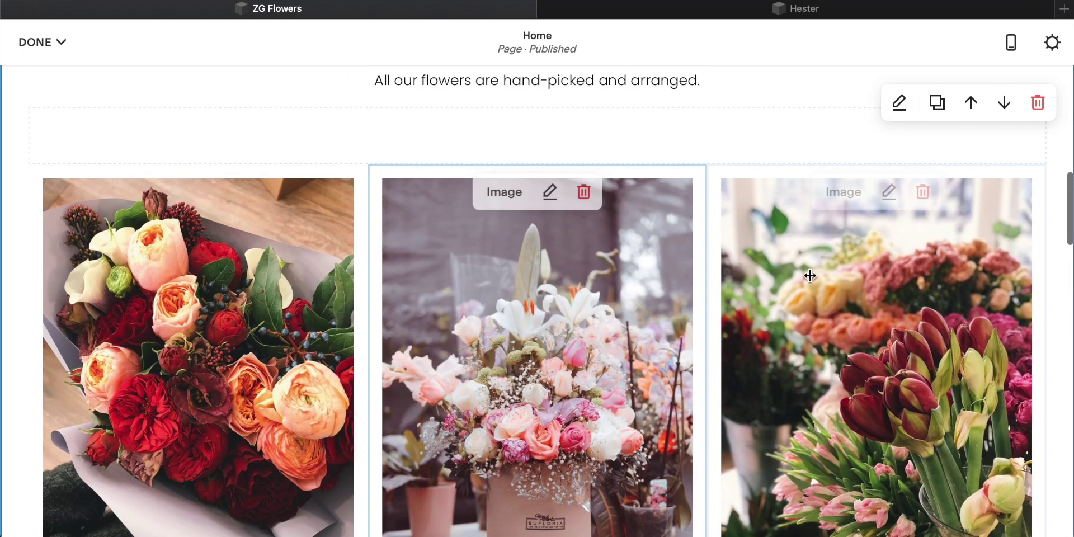
scroll(810, 275, "down", 5)
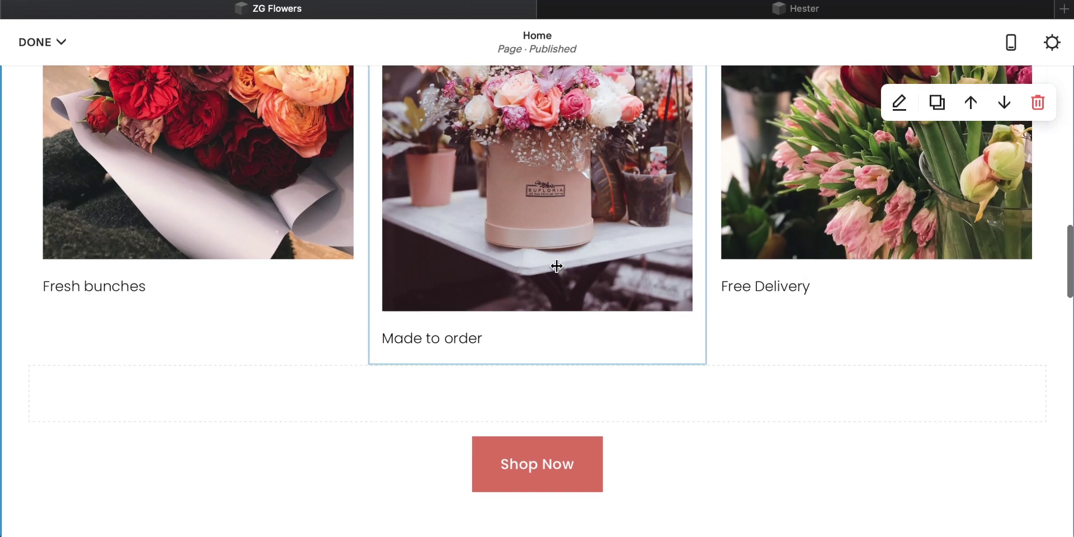
scroll(557, 267, "down", 2)
scroll(532, 379, "up", 1)
scroll(532, 379, "up", 10)
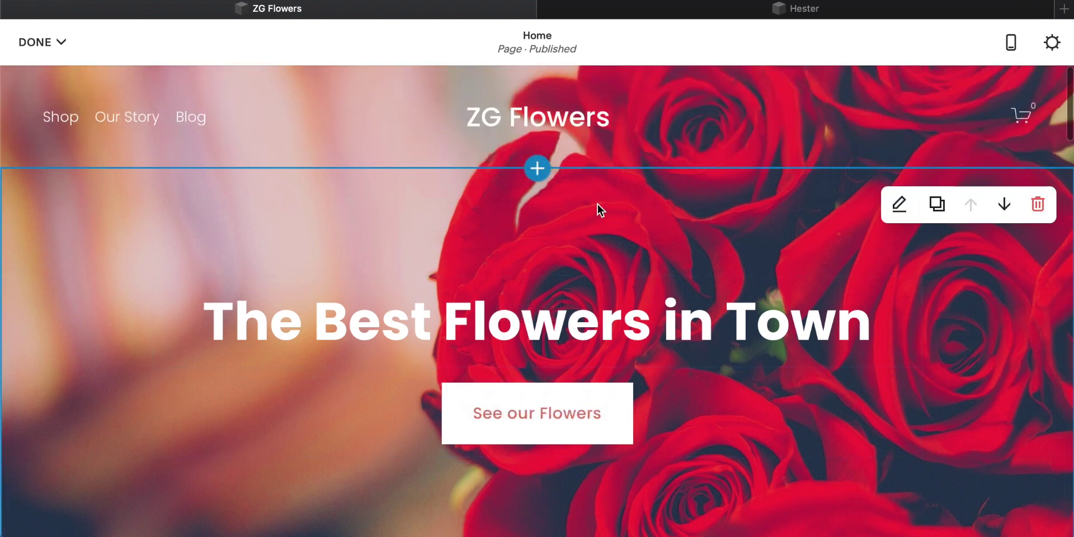
scroll(588, 198, "down", 3)
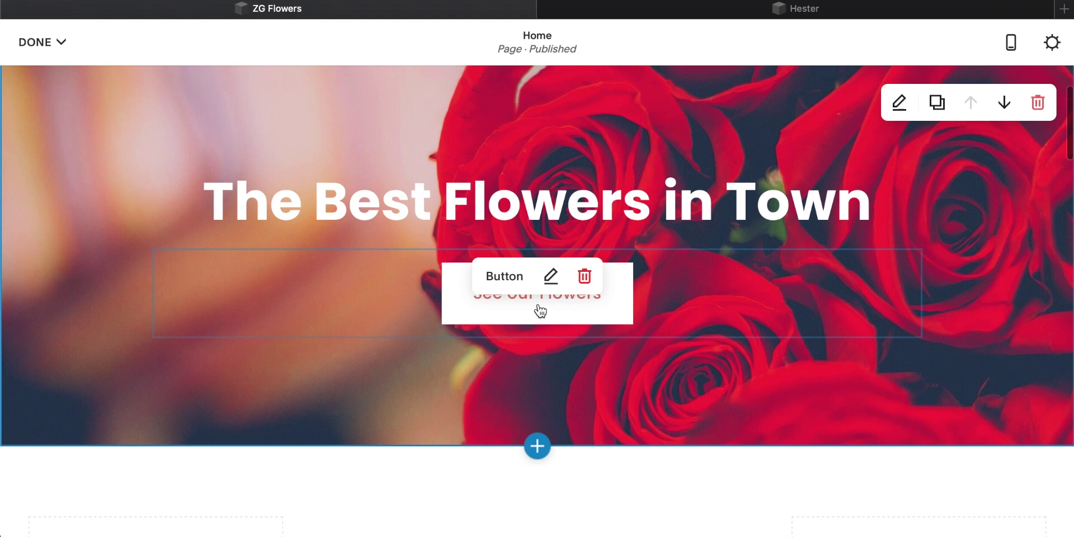
scroll(540, 310, "down", 15)
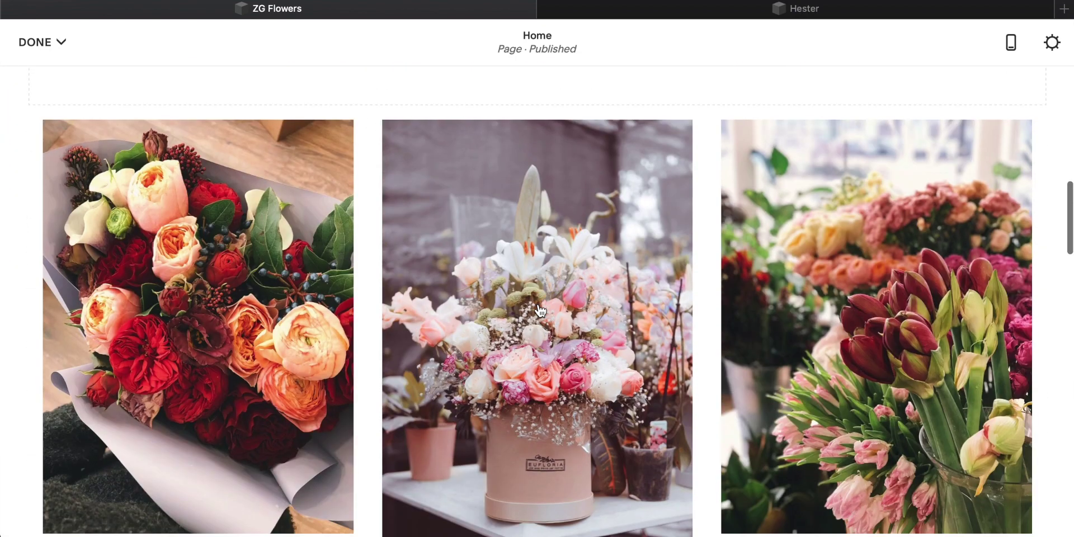
scroll(540, 310, "down", 8)
scroll(538, 309, "down", 2)
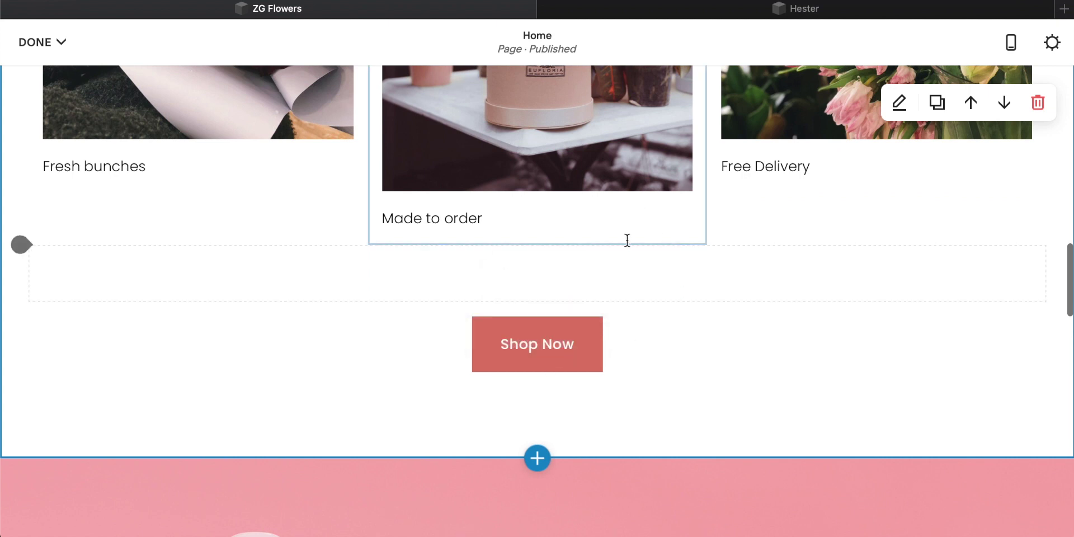
Remove the pink section showing the pickle jars from the home page.
scroll(590, 276, "down", 8)
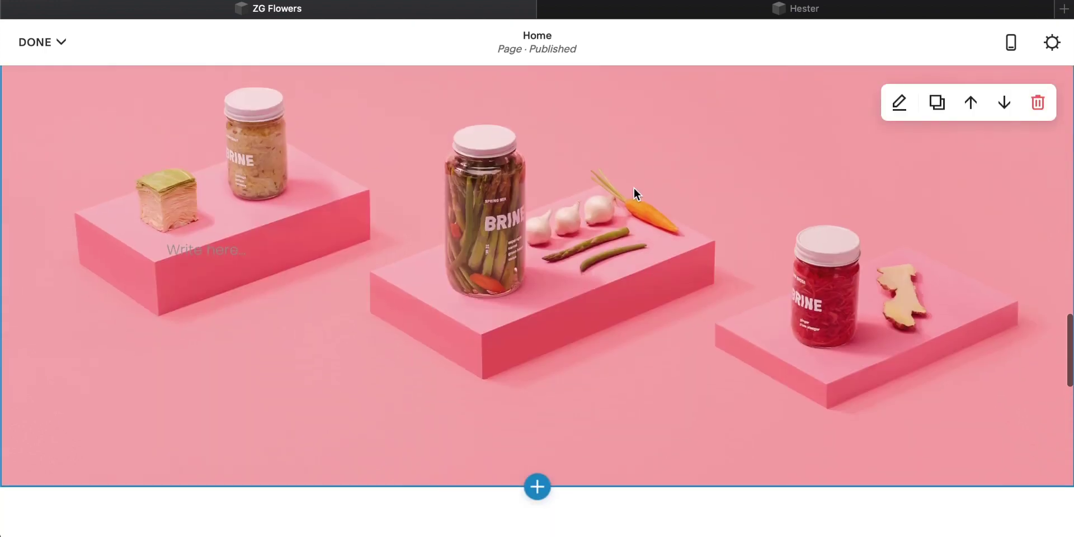
scroll(634, 187, "up", 2)
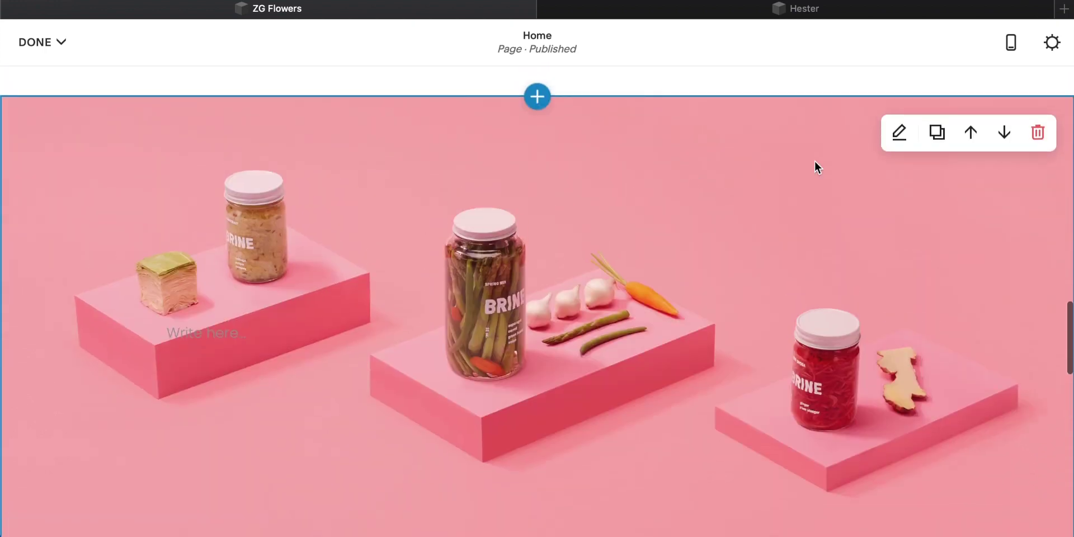
left_click(1039, 135)
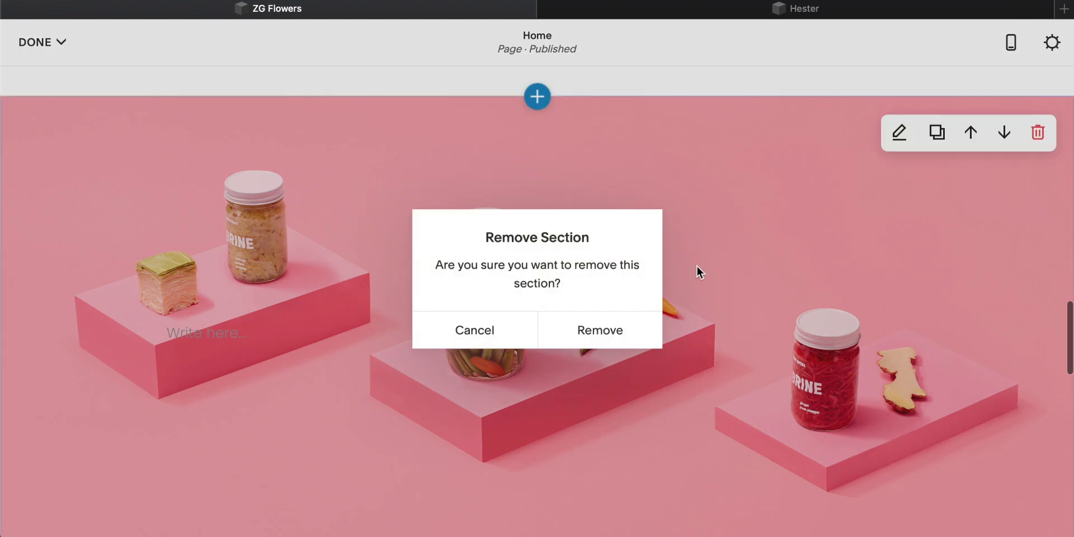
left_click(598, 330)
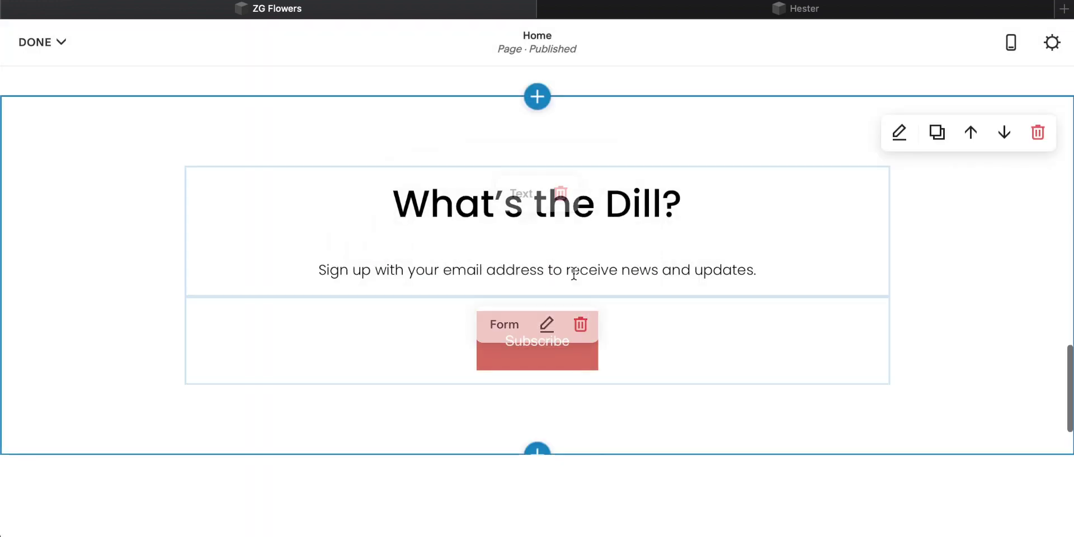
Change the newsletter section's heading to "Sign up for updates".
scroll(573, 275, "up", 1)
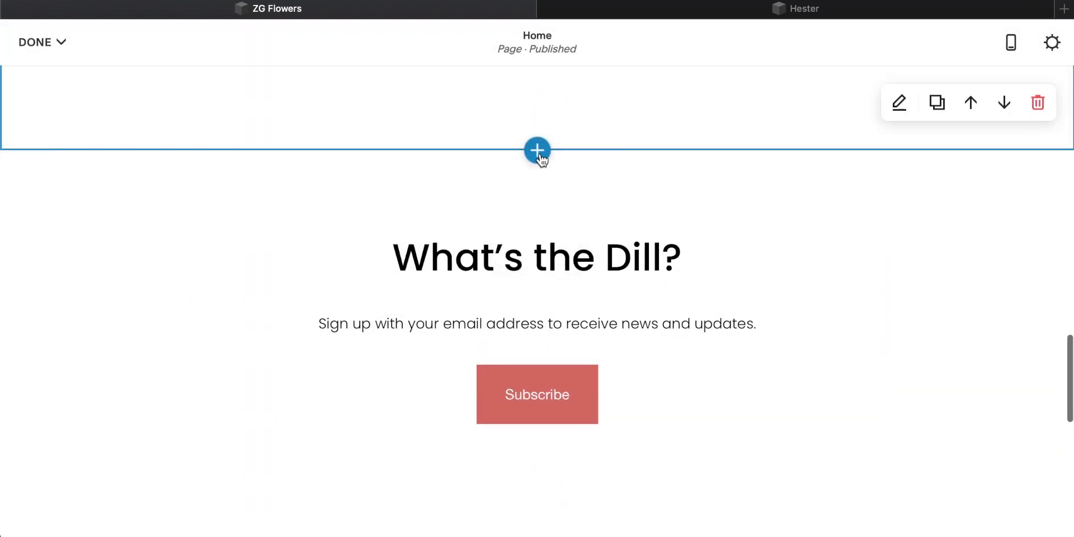
scroll(542, 220, "down", 8)
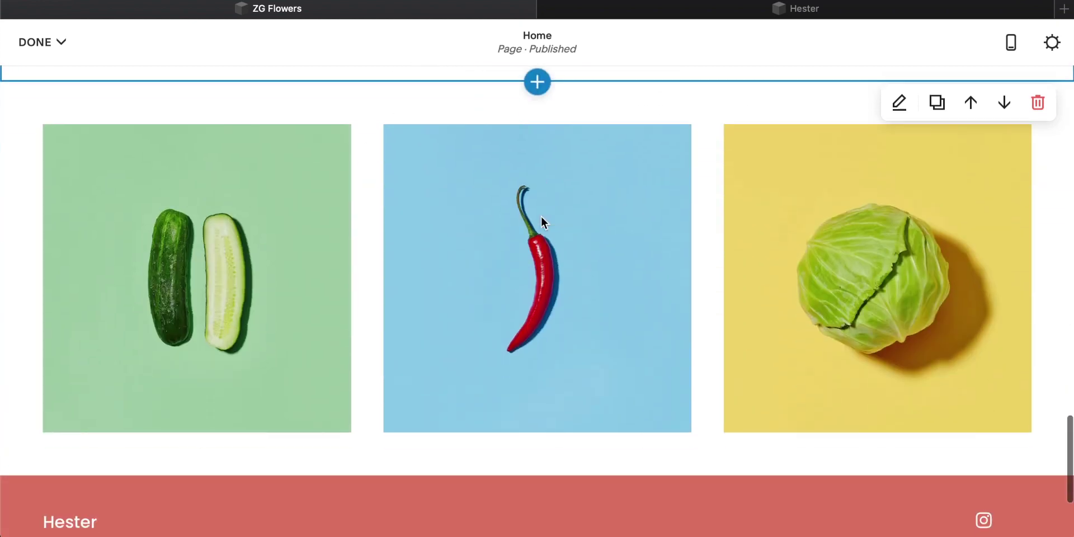
scroll(504, 219, "up", 3)
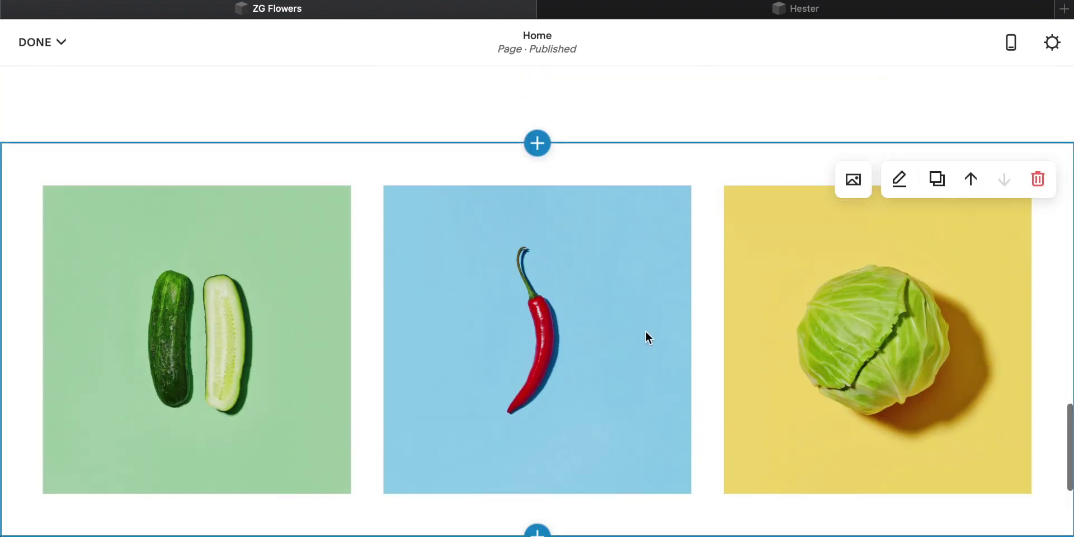
scroll(485, 305, "down", 3)
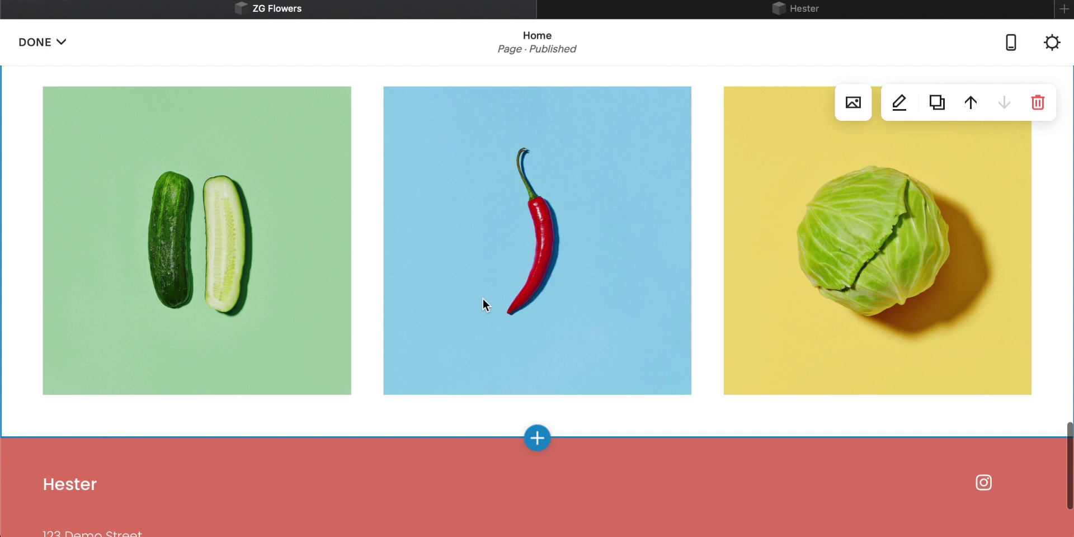
scroll(482, 299, "up", 6)
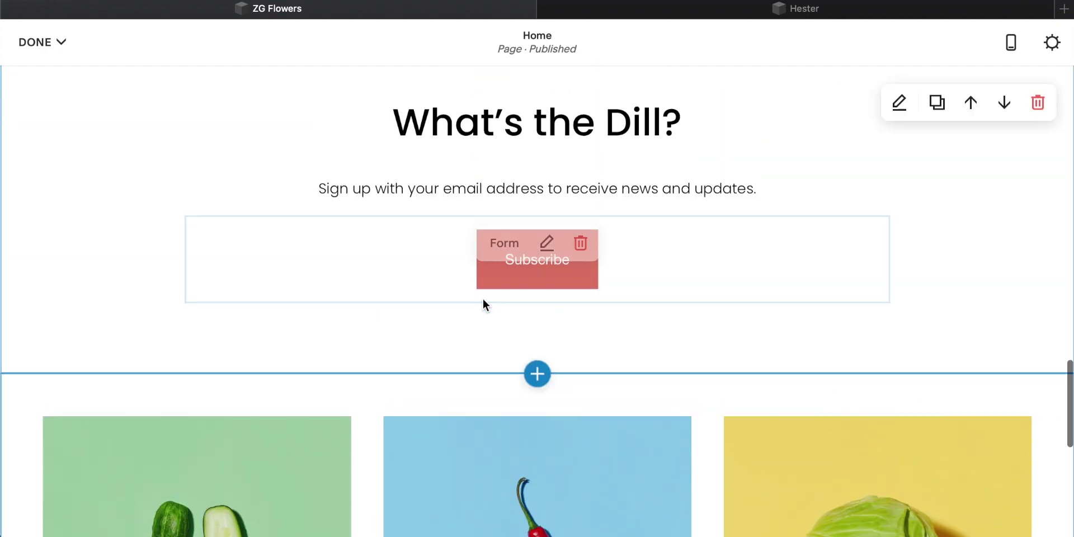
left_click(657, 115)
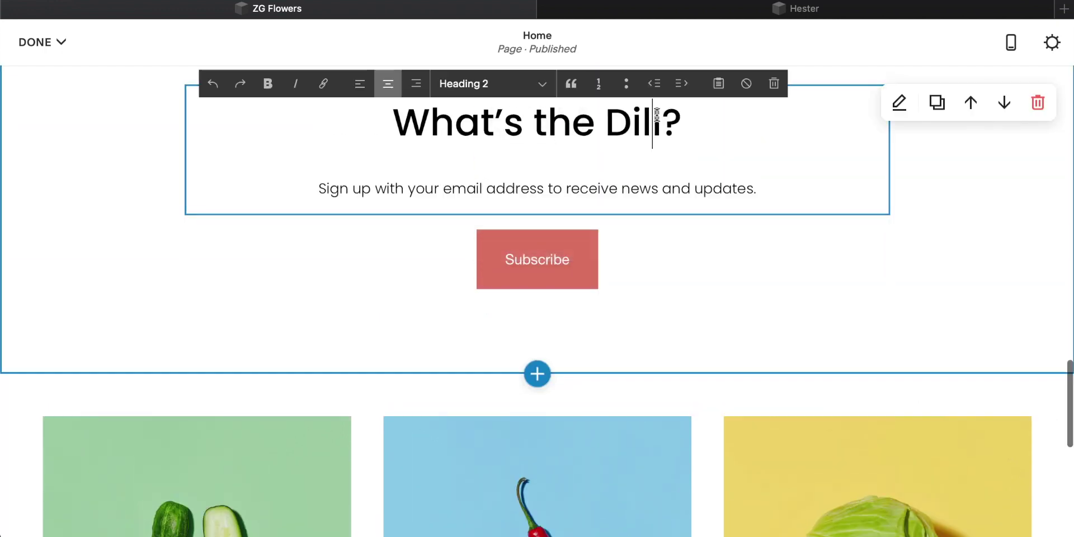
scroll(592, 149, "down", 1)
scroll(592, 149, "up", 4)
scroll(565, 331, "down", 1)
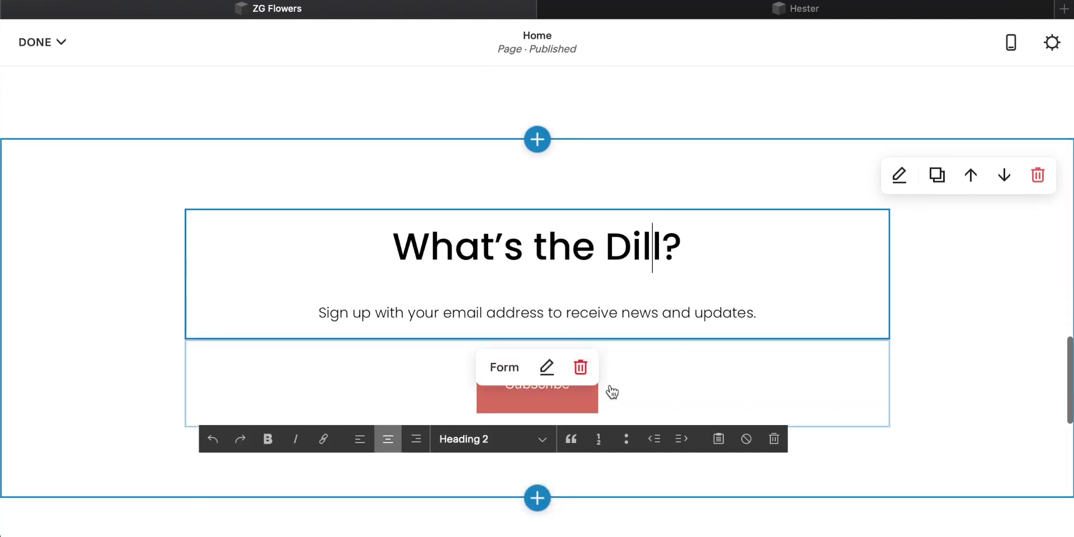
triple_click(609, 241)
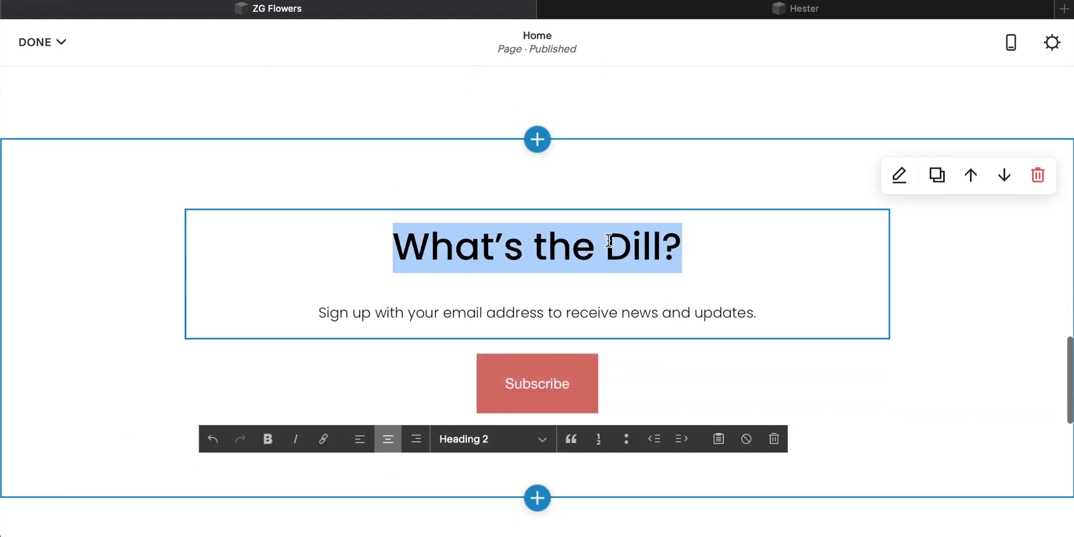
type("Sign up for updates")
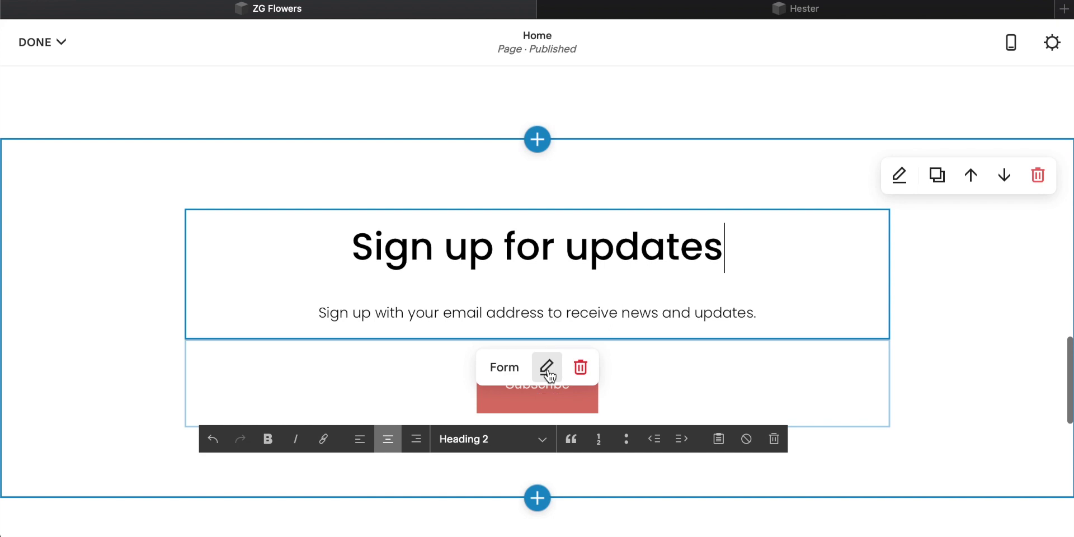
Examine the Subscribe form's email field and the available form field types, and close the form editor by applying it.
left_click(548, 368)
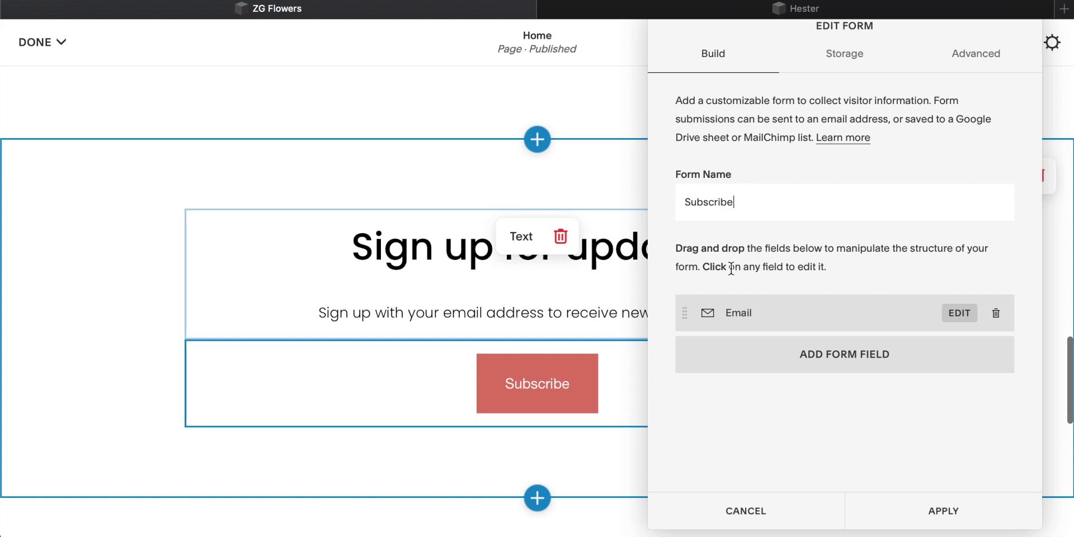
left_click(780, 314)
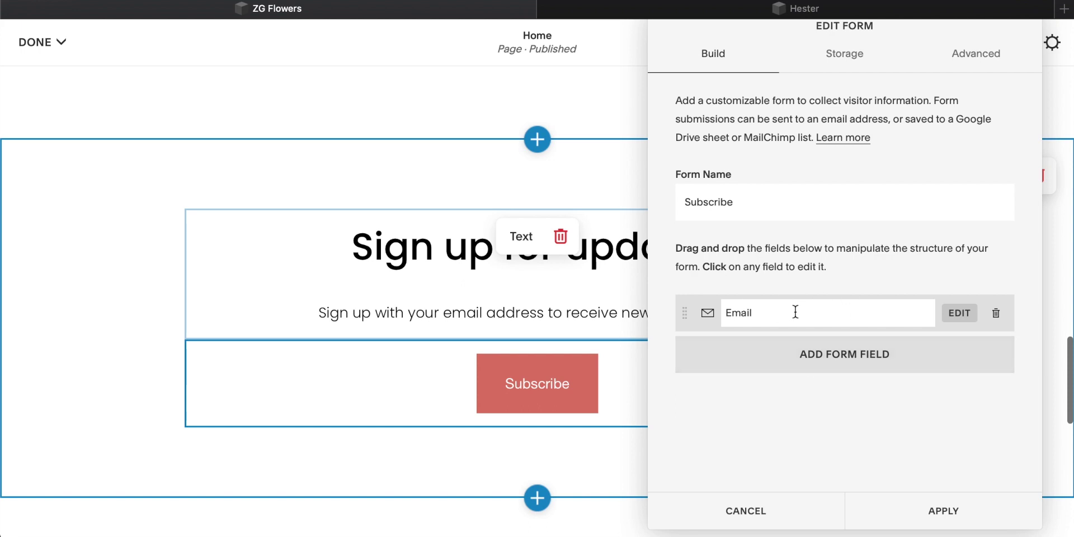
left_click(851, 360)
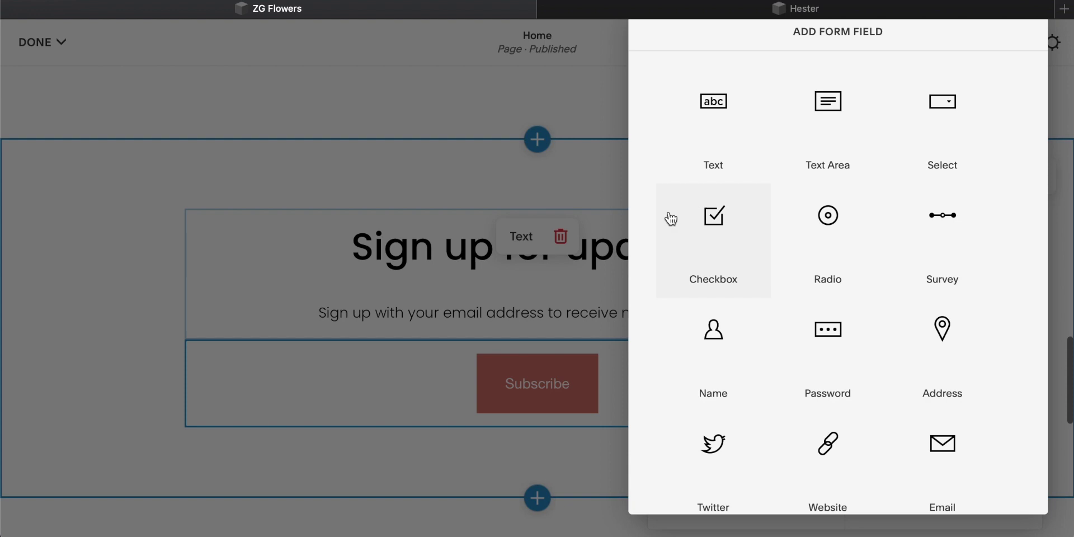
scroll(726, 245, "down", 5)
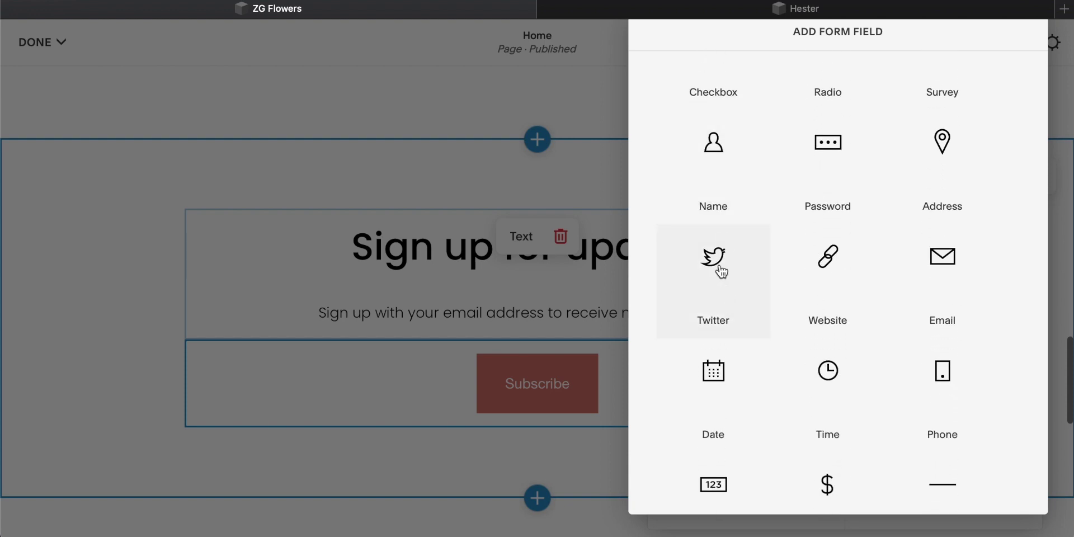
scroll(712, 313, "down", 3)
scroll(763, 376, "down", 2)
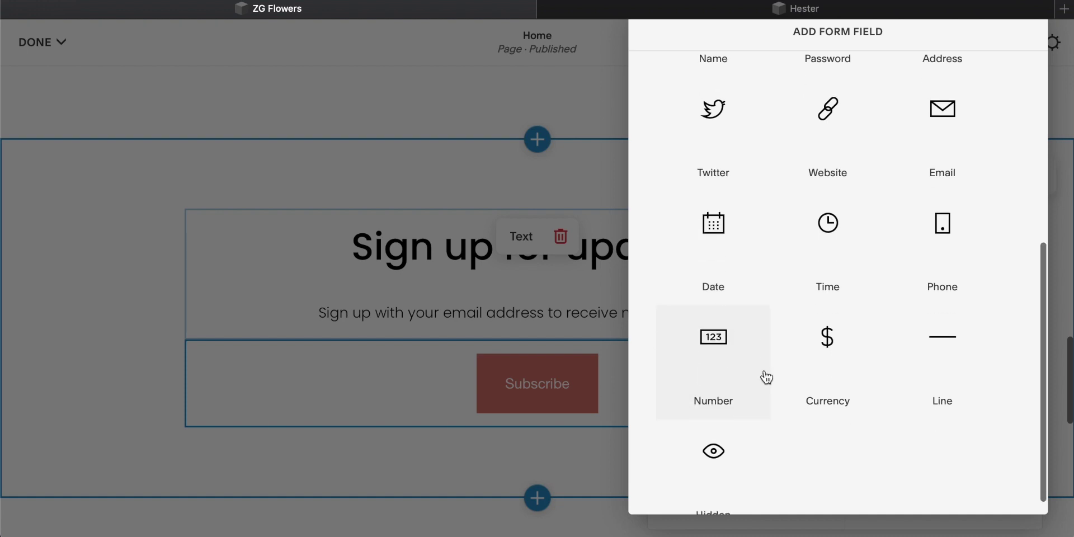
scroll(762, 377, "up", 9)
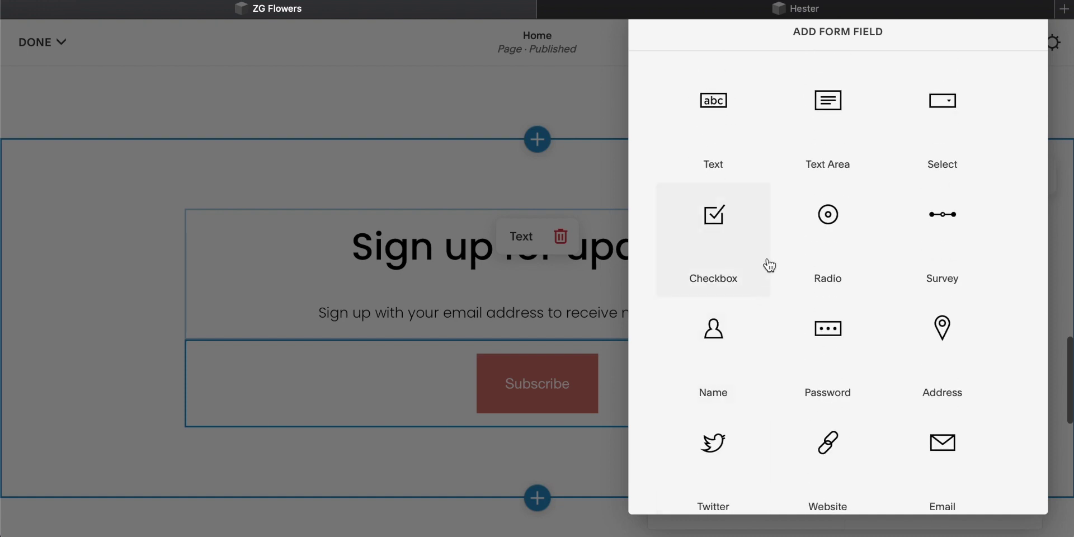
left_click(533, 259)
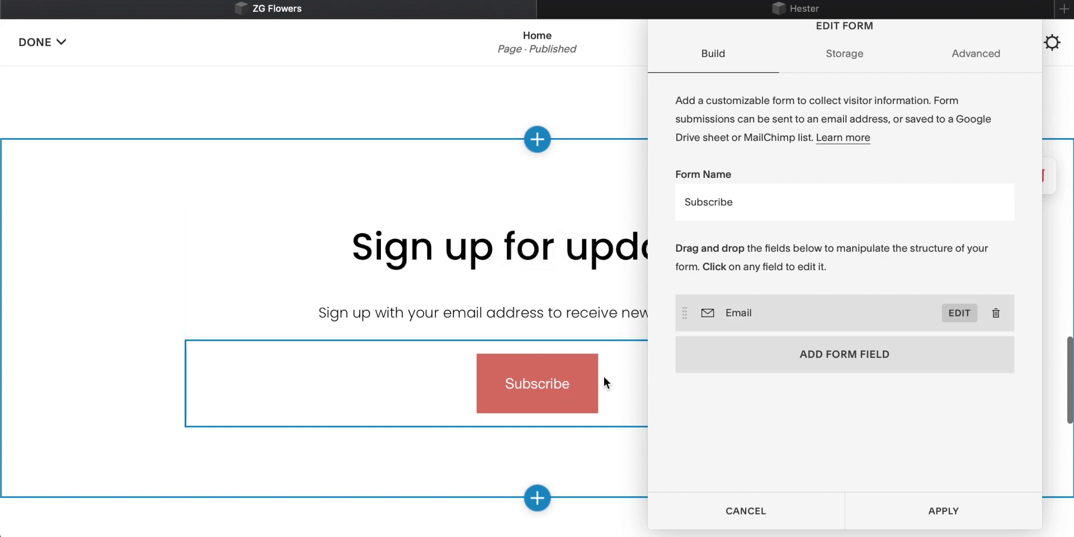
left_click(943, 513)
left_click(644, 372)
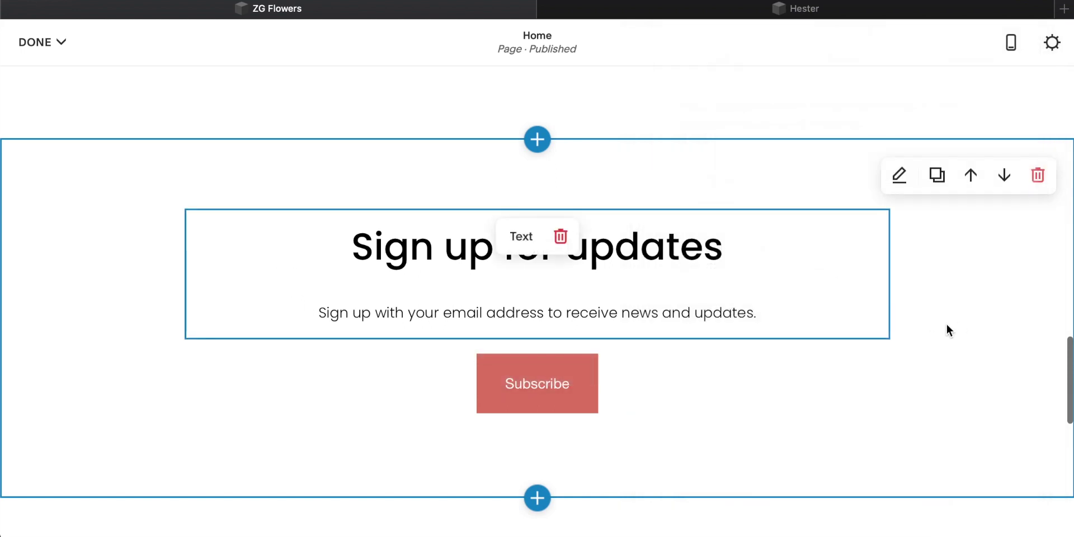
Remove the section with the three vegetable images below the newsletter sign-up on the home page.
scroll(950, 331, "down", 2)
scroll(697, 146, "down", 3)
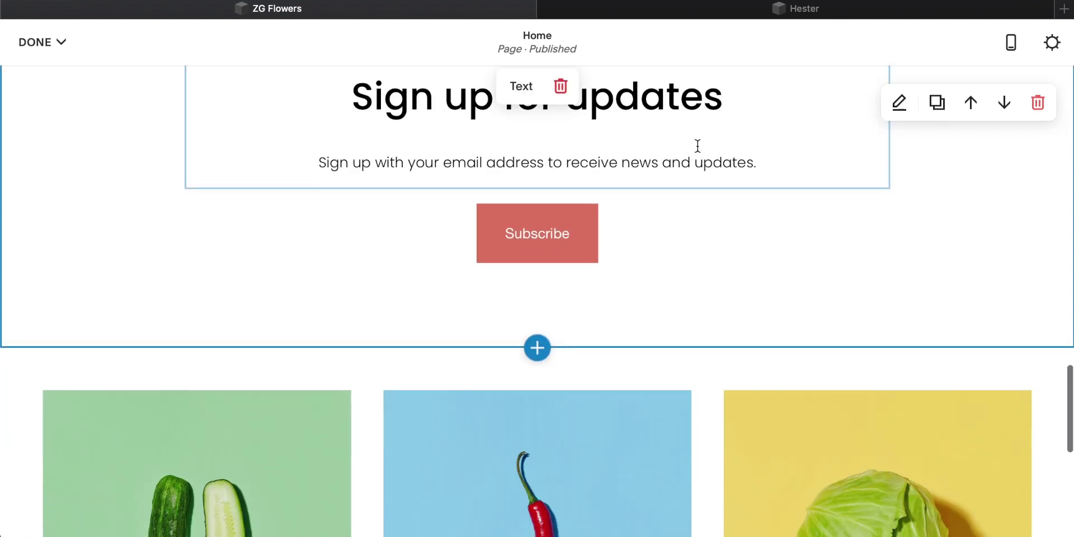
scroll(696, 224, "down", 3)
scroll(694, 314, "down", 2)
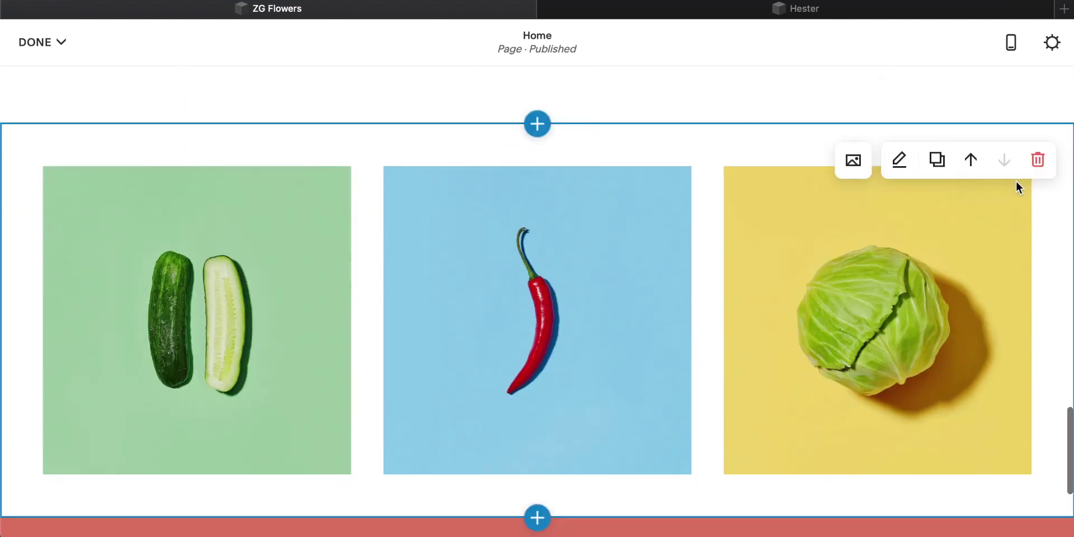
left_click(1040, 162)
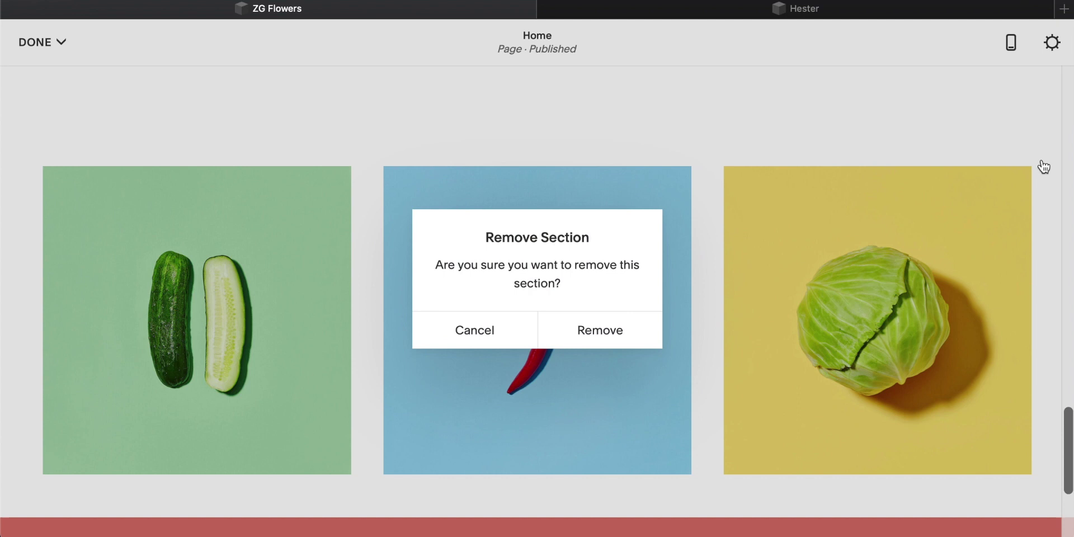
left_click(593, 336)
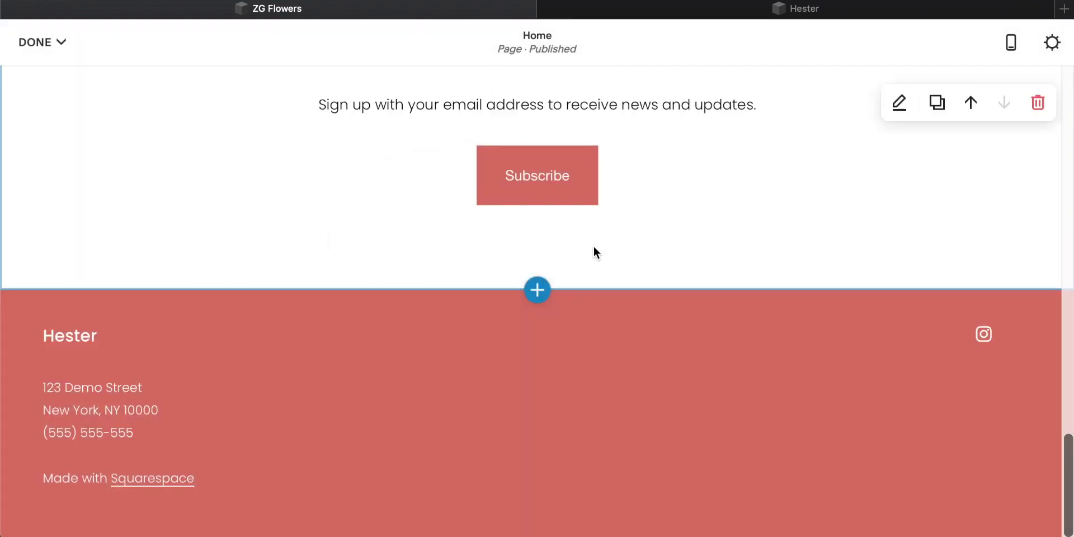
Add a Social section with Twitter, Instagram and Facebook links side by side, between the newsletter sign-up and the footer.
left_click(536, 291)
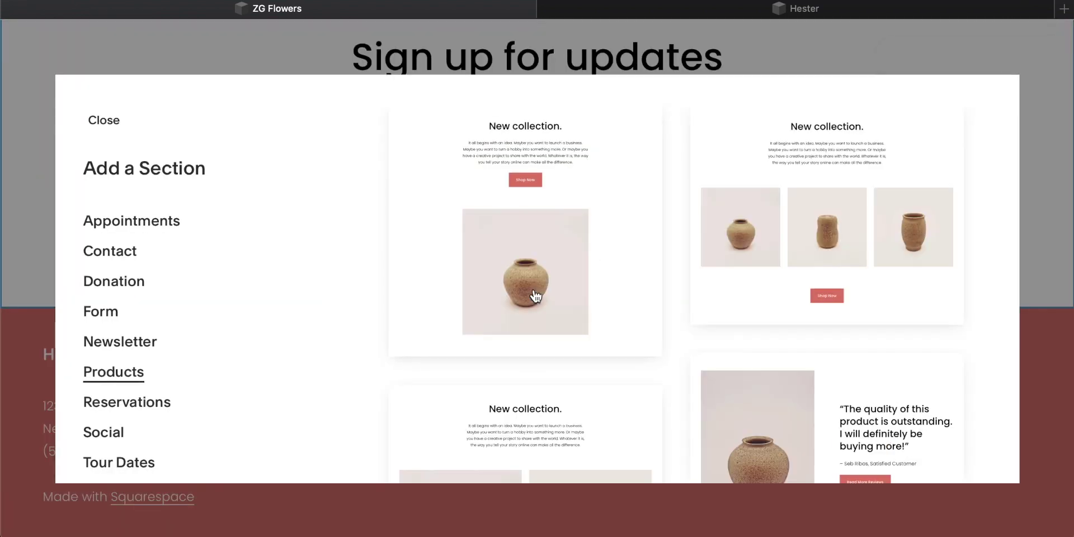
scroll(265, 286, "down", 2)
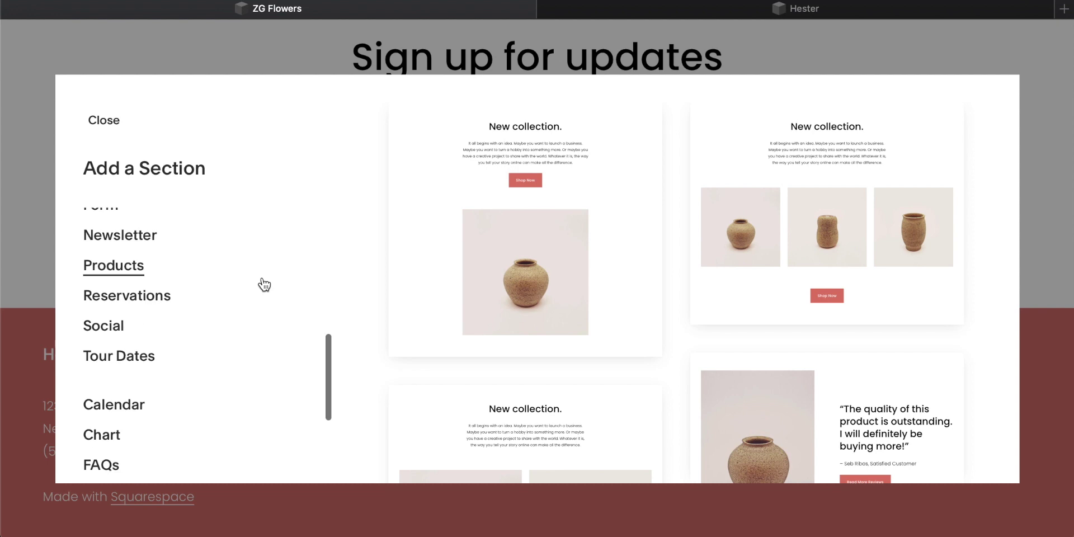
left_click(114, 330)
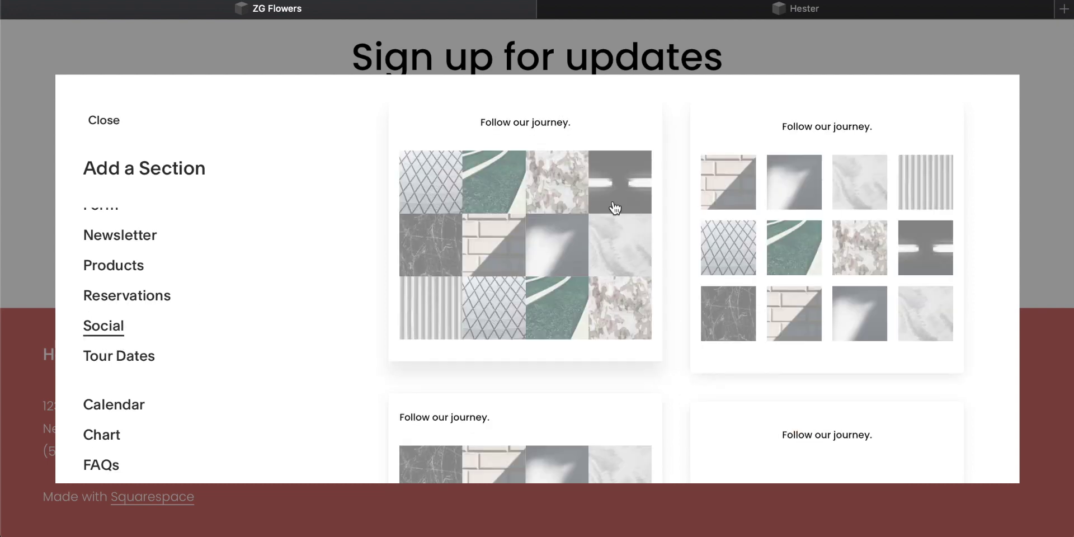
scroll(615, 208, "down", 10)
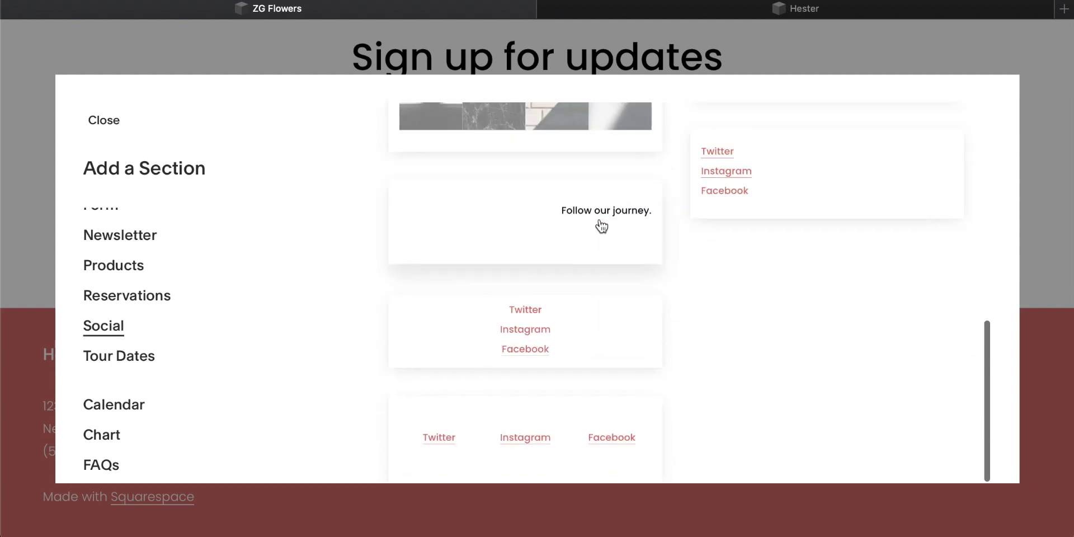
left_click(556, 440)
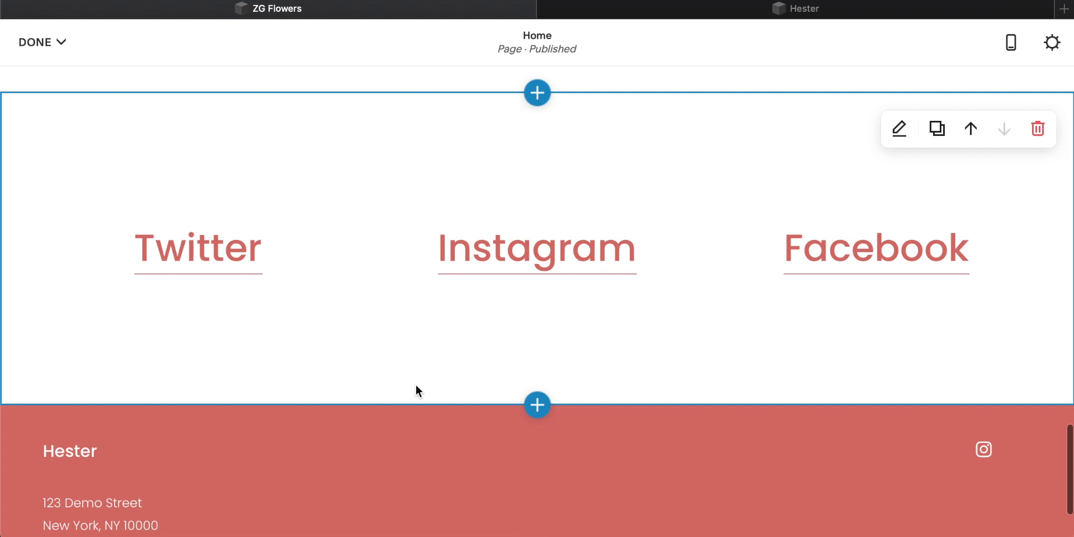
scroll(398, 338, "up", 2)
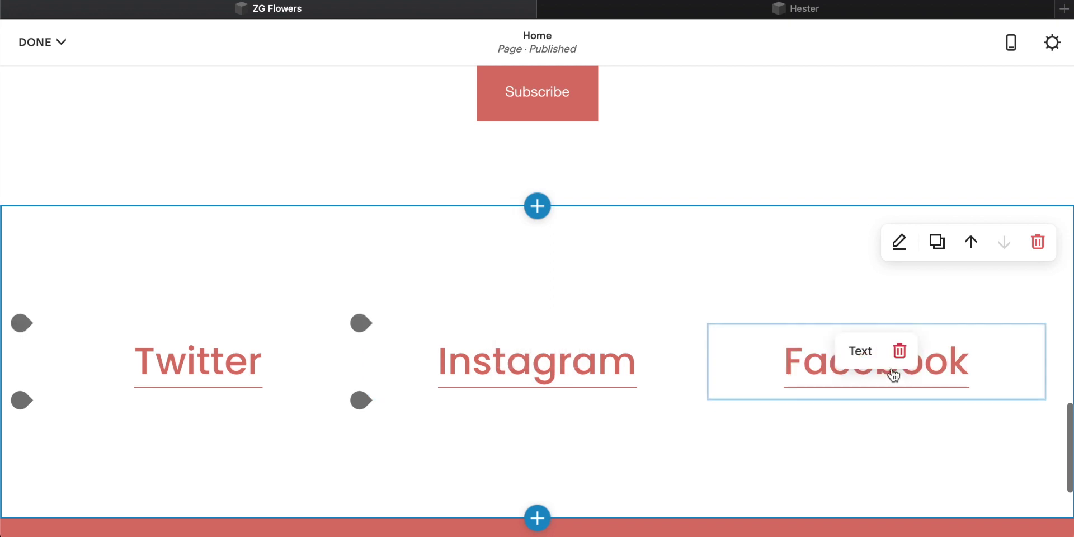
left_click(804, 376)
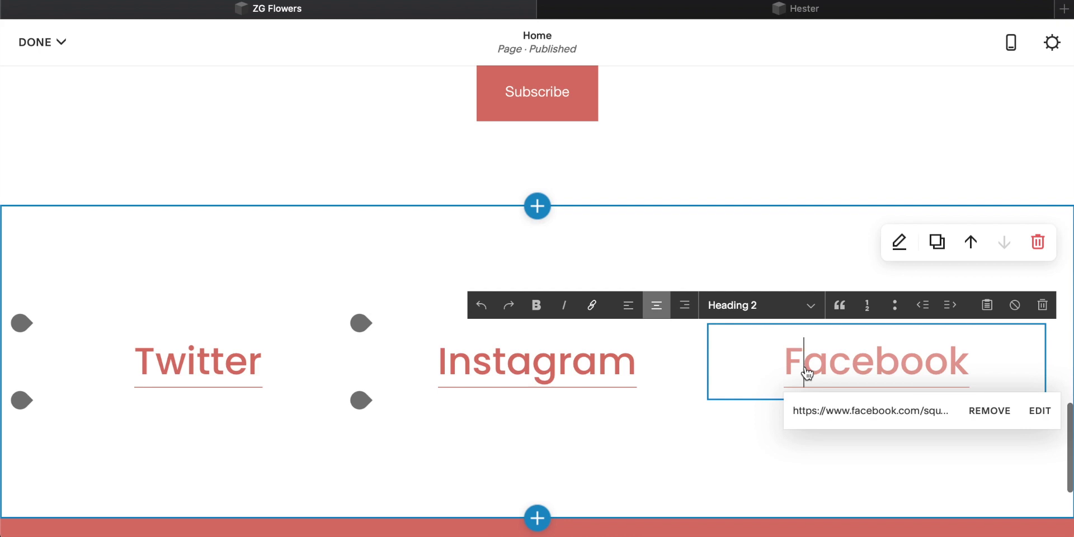
left_click(1041, 414)
left_click(982, 445)
key("Right")
key("Right")
key("Right")
key("Right")
key("Right")
key("Right")
key("BackSpace")
key("BackSpace")
key("BackSpace")
key("BackSpace")
key("BackSpace")
key("BackSpace")
key("BackSpace")
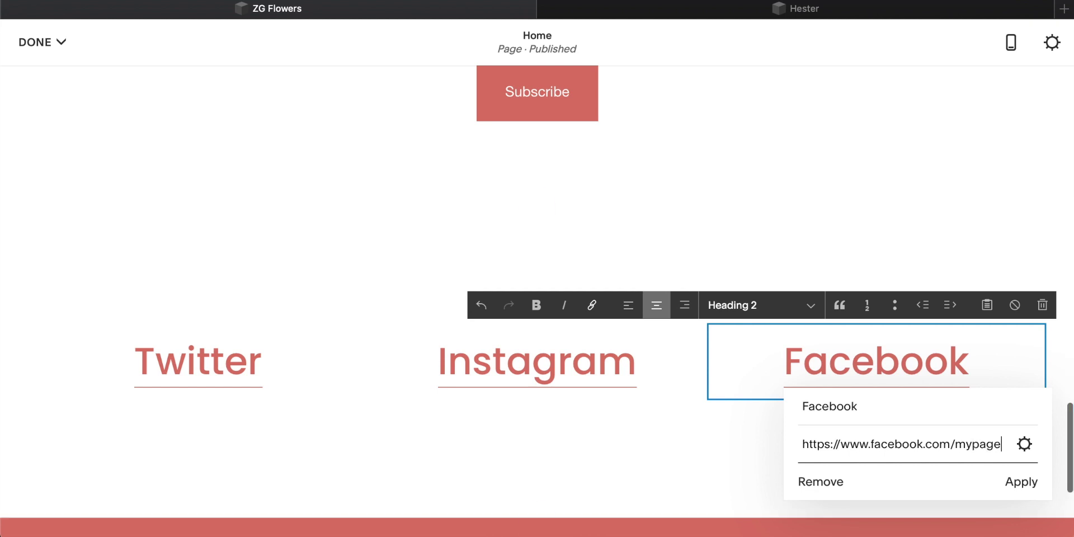
left_click(1022, 482)
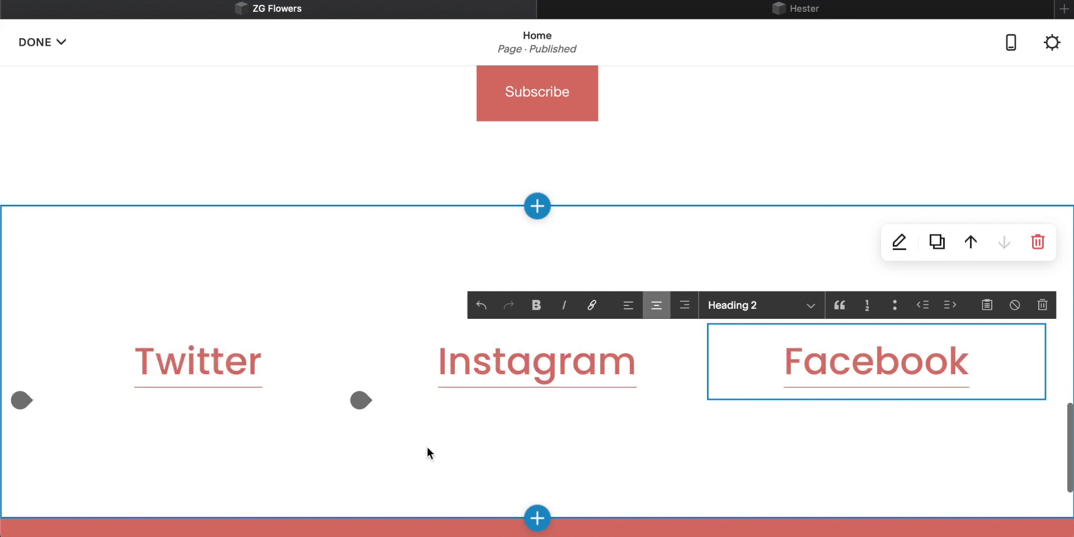
Browse the Chart, FAQs, Logo Wall and Menu section templates without adding one, and close the section library.
left_click(538, 207)
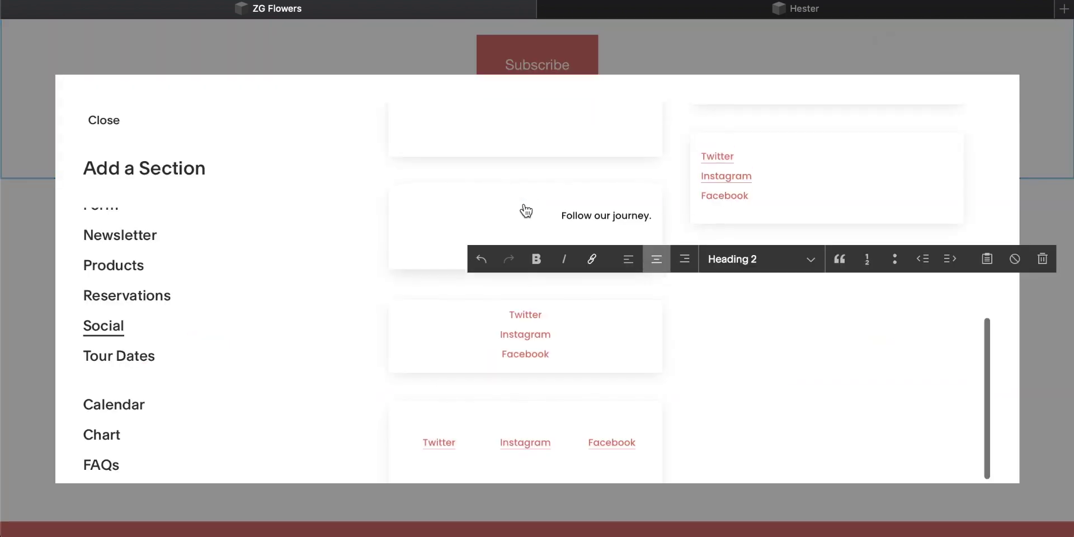
scroll(163, 282, "up", 5)
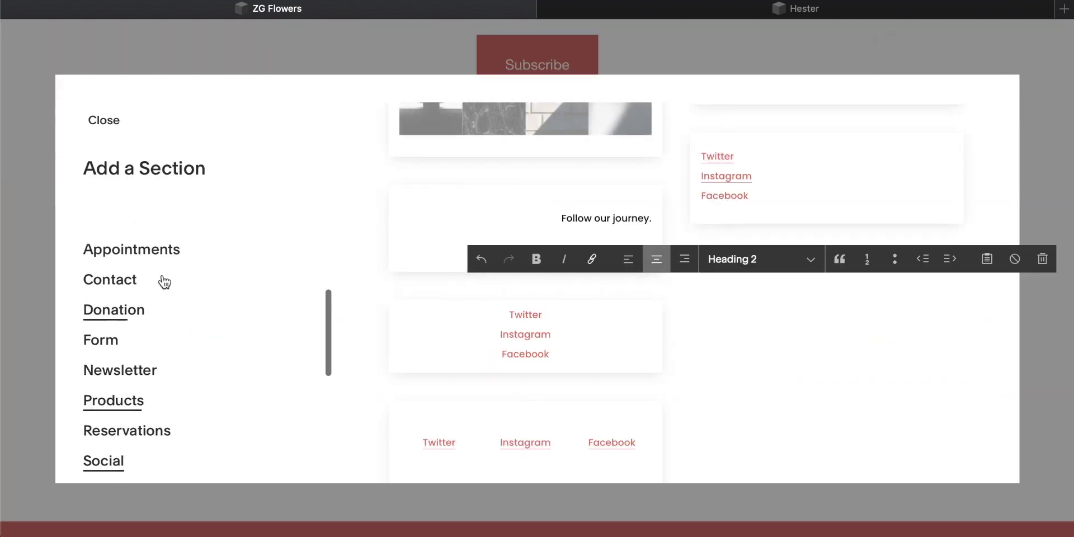
scroll(163, 281, "up", 5)
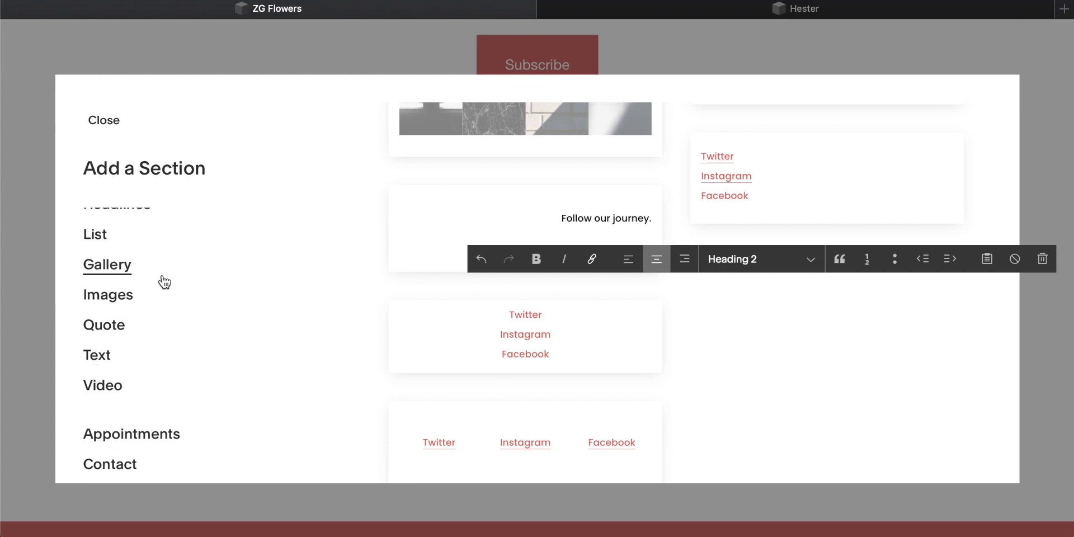
scroll(164, 282, "down", 10)
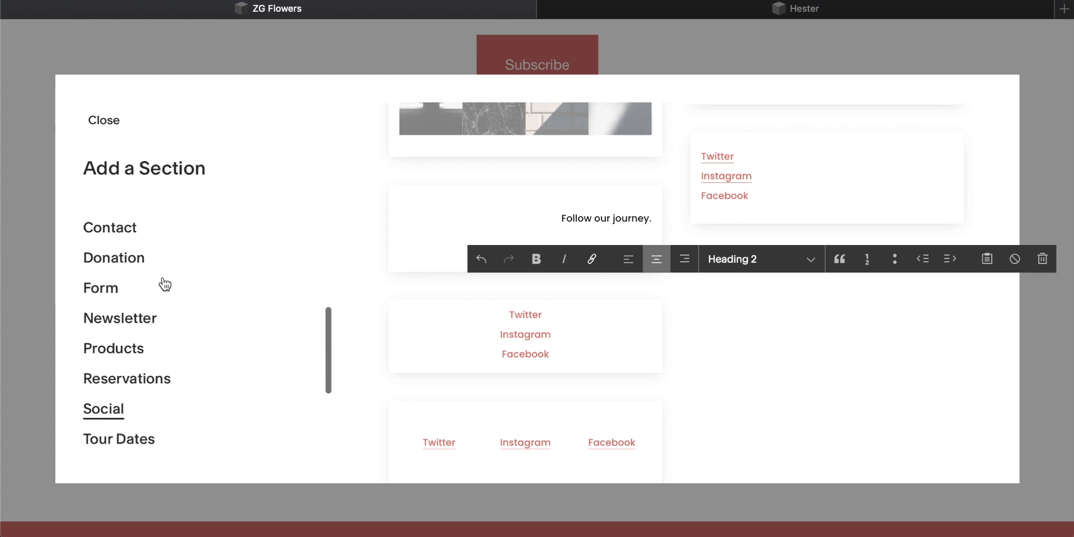
scroll(164, 282, "down", 5)
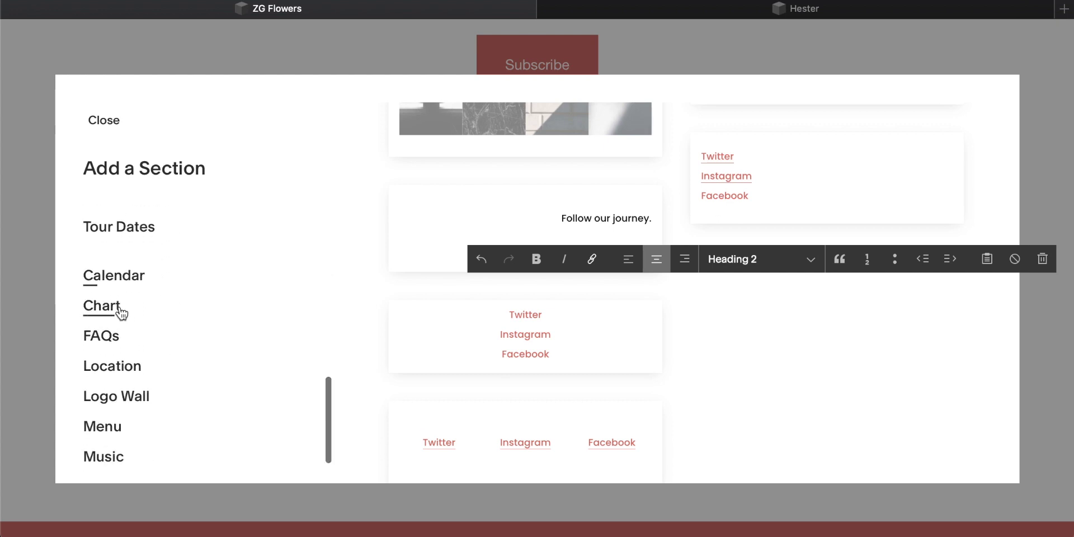
left_click(106, 308)
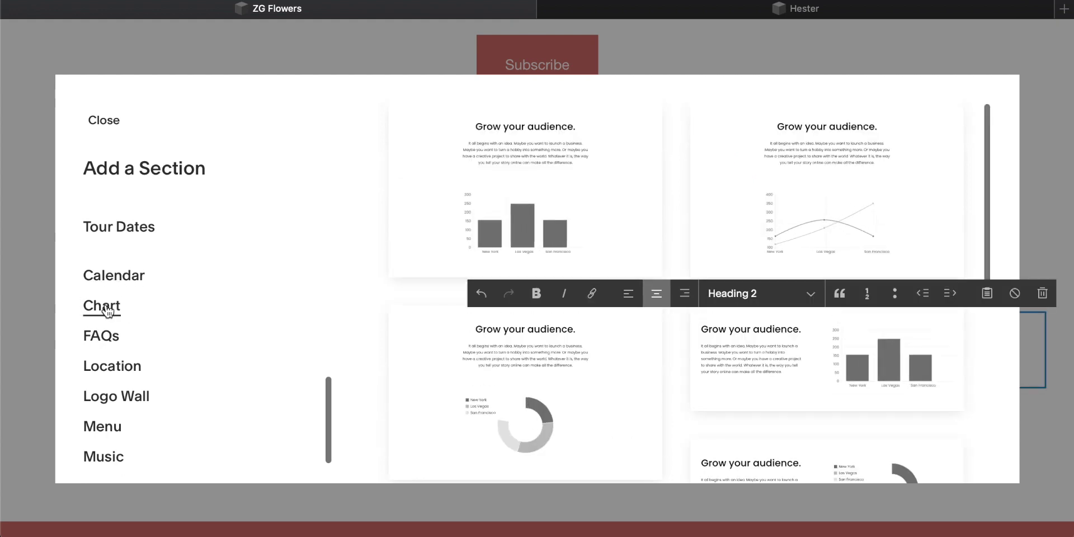
left_click(100, 339)
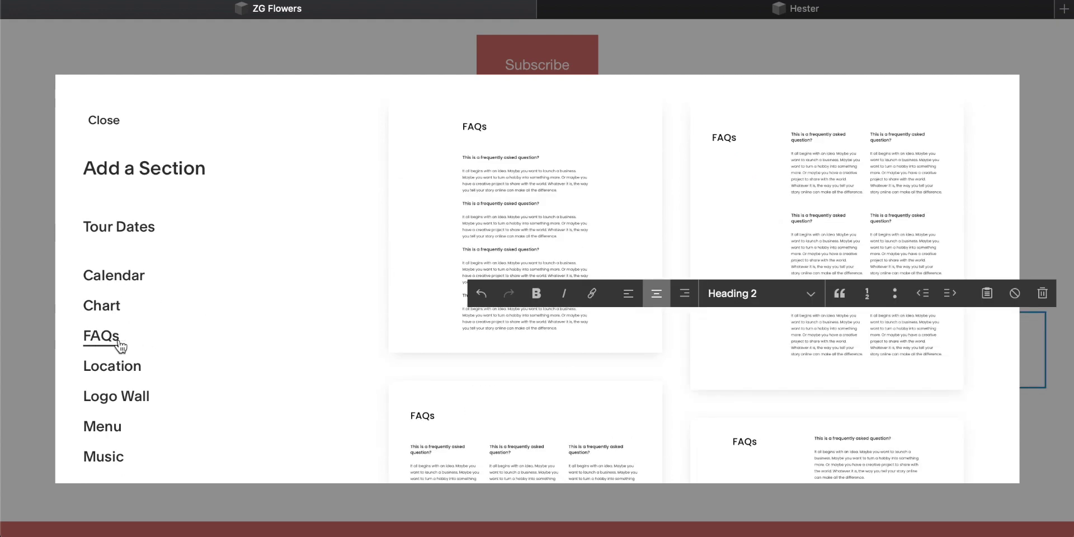
scroll(557, 193, "down", 4)
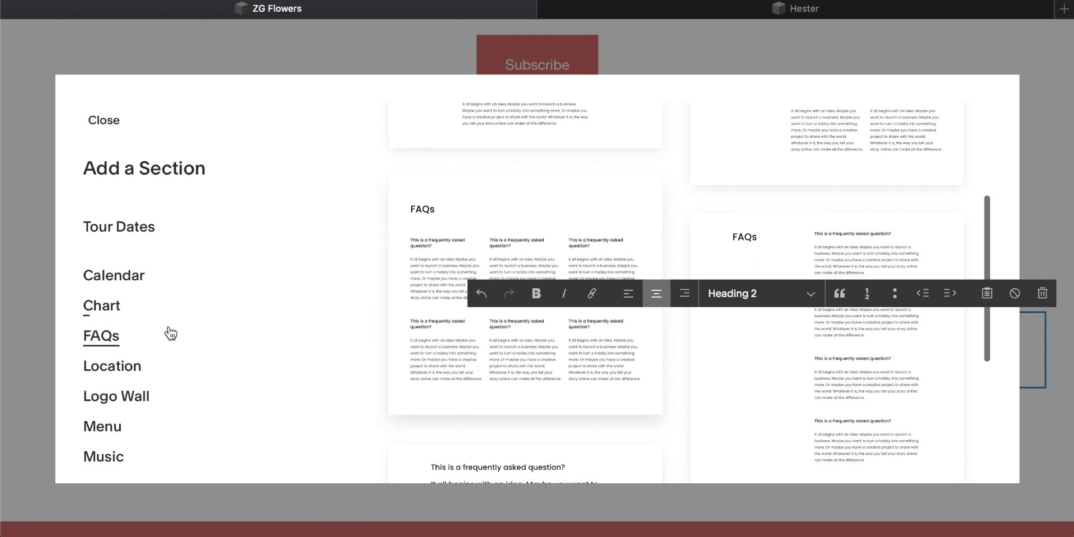
scroll(170, 334, "down", 1)
left_click(113, 361)
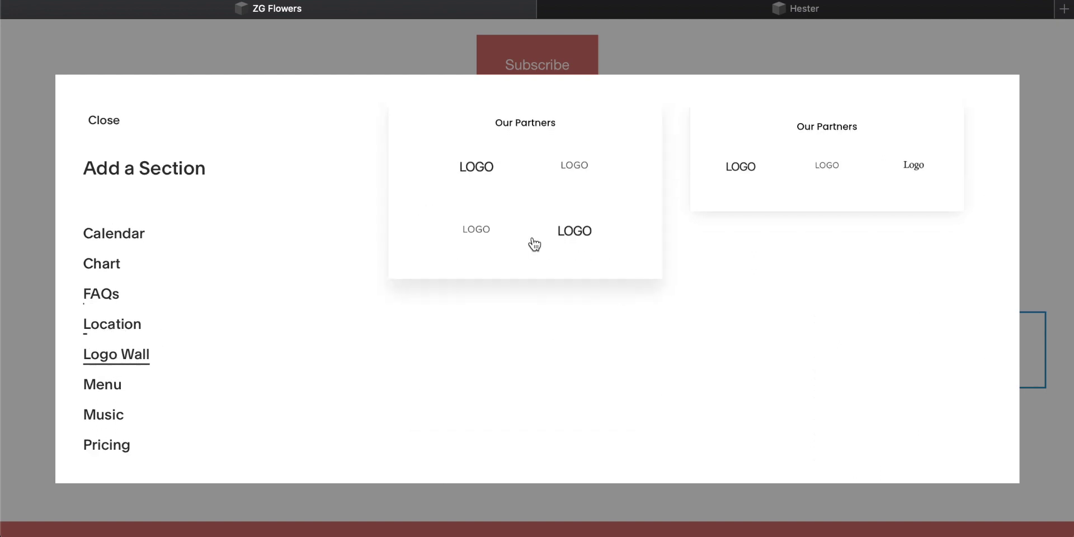
left_click(124, 386)
scroll(557, 288, "down", 1)
scroll(557, 287, "down", 2)
scroll(523, 342, "down", 2)
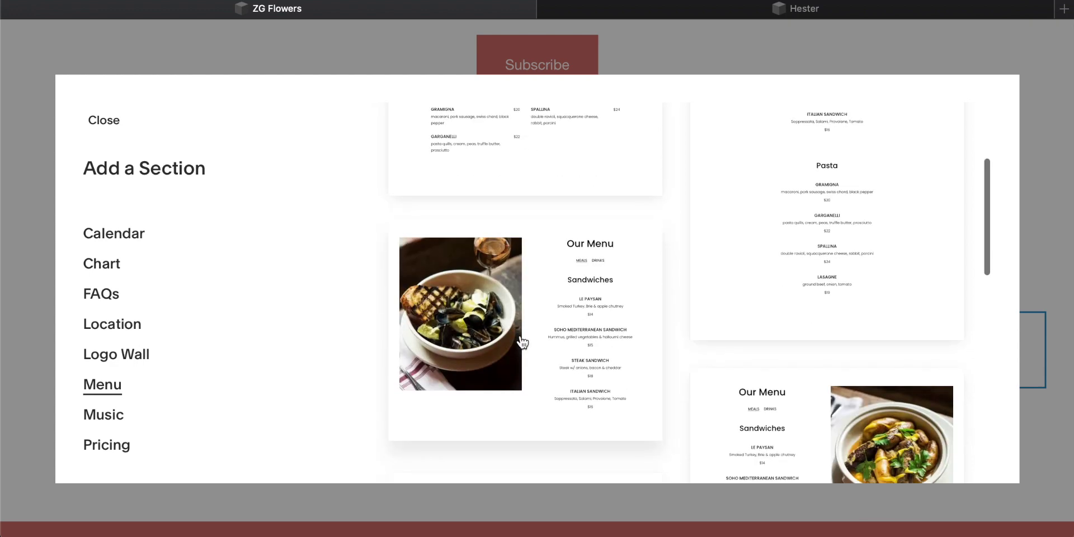
scroll(522, 341, "down", 1)
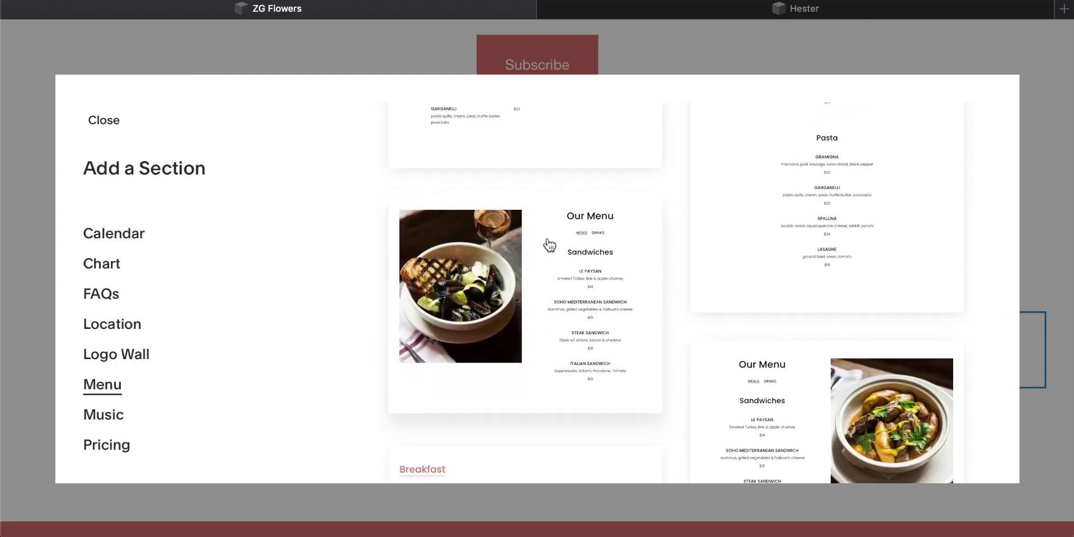
left_click(665, 32)
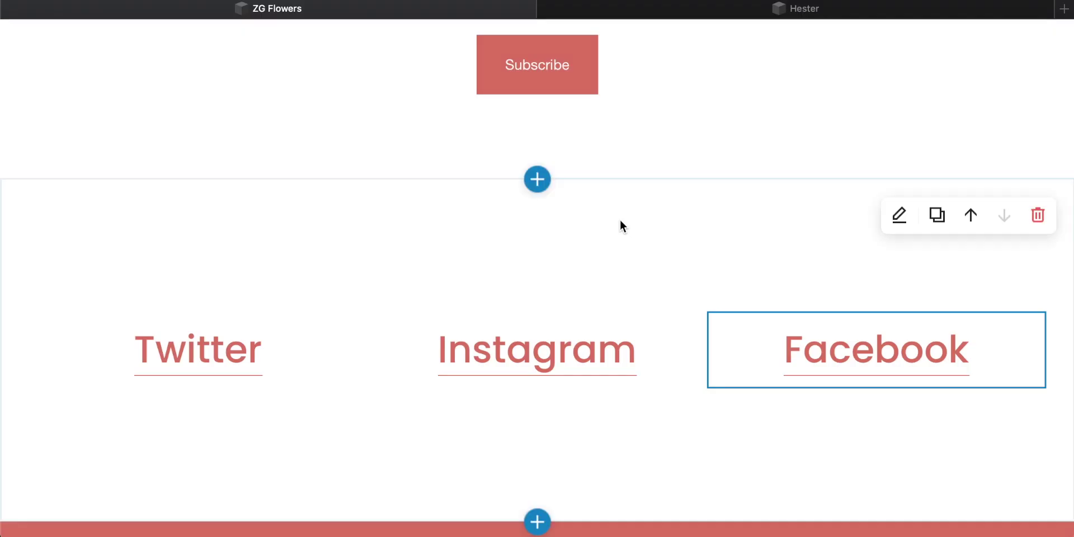
Save the home page changes and leave editing mode.
scroll(620, 221, "up", 8)
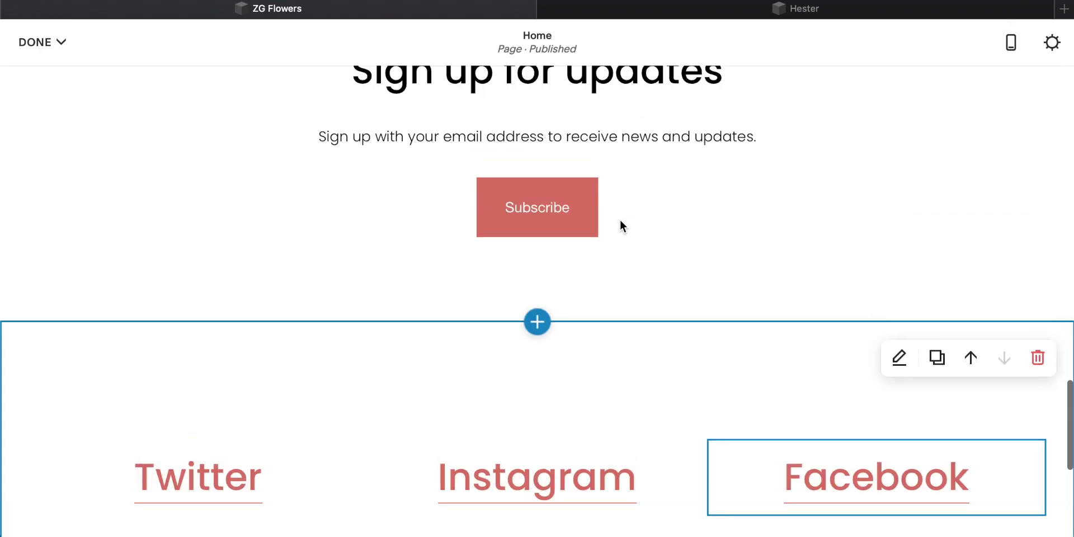
scroll(620, 222, "up", 10)
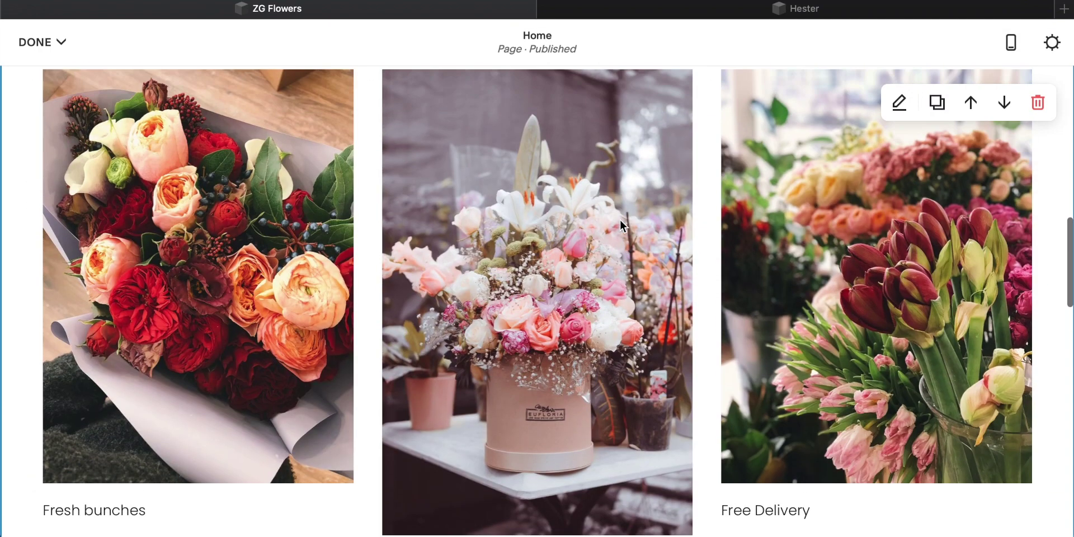
scroll(620, 221, "up", 9)
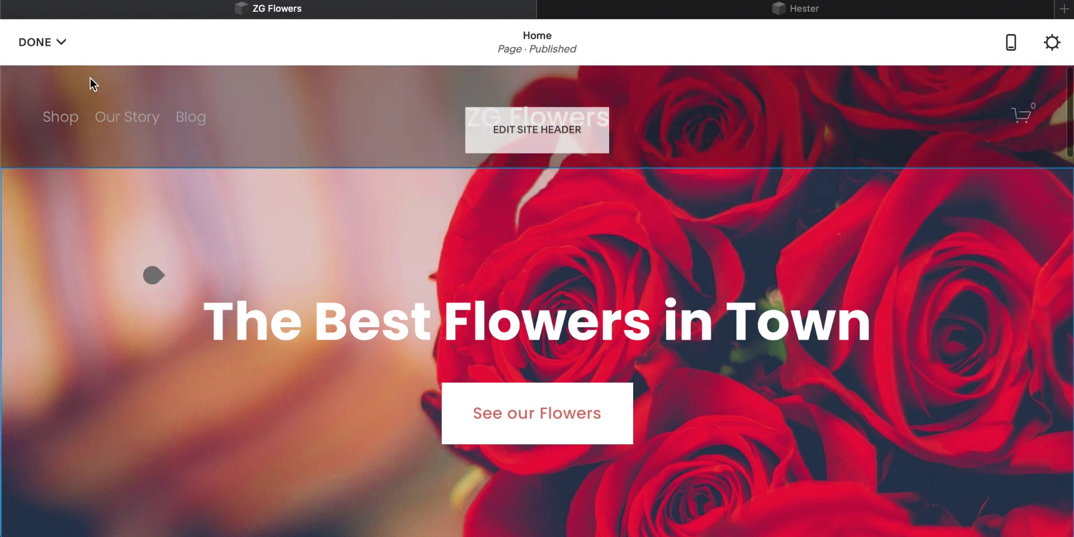
left_click(44, 42)
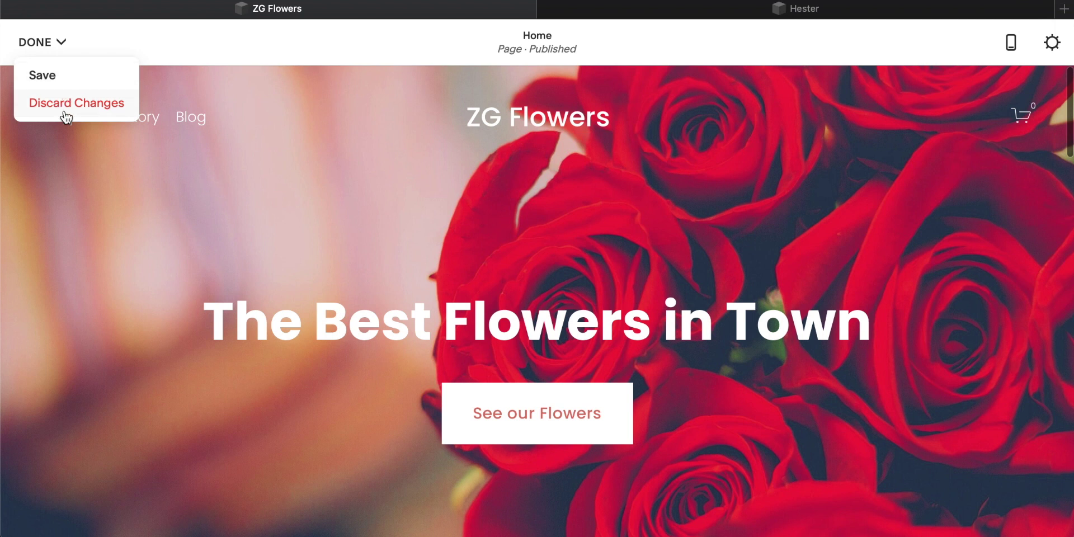
left_click(49, 80)
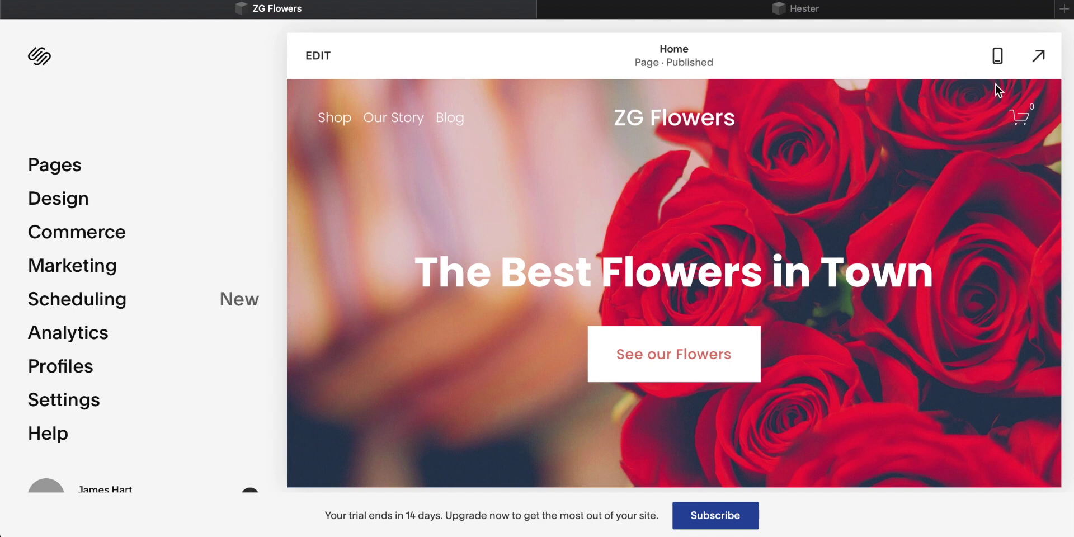
Look over the saved home page down to the social links and open the site's list of pages.
scroll(751, 176, "down", 15)
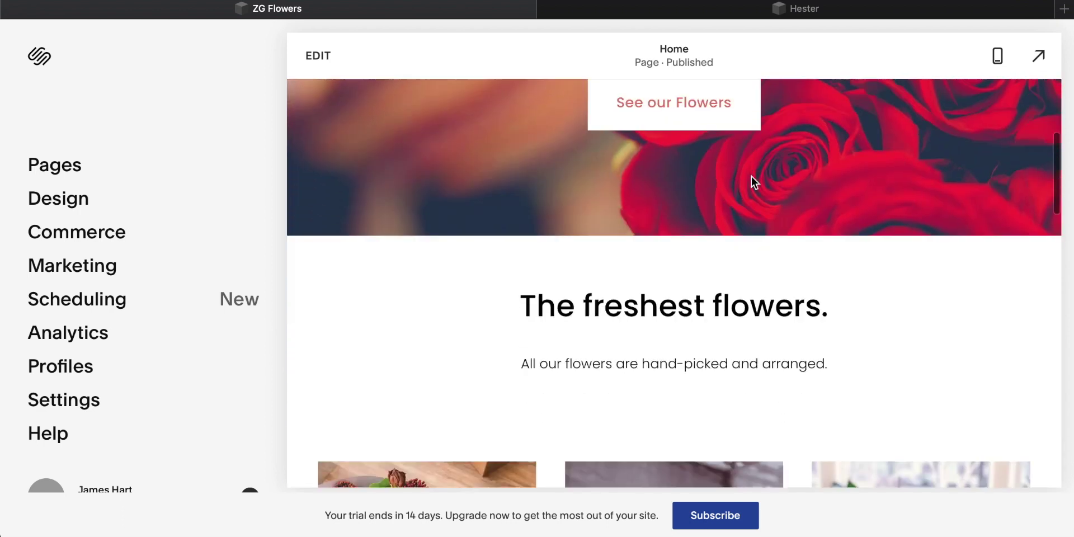
scroll(751, 176, "down", 9)
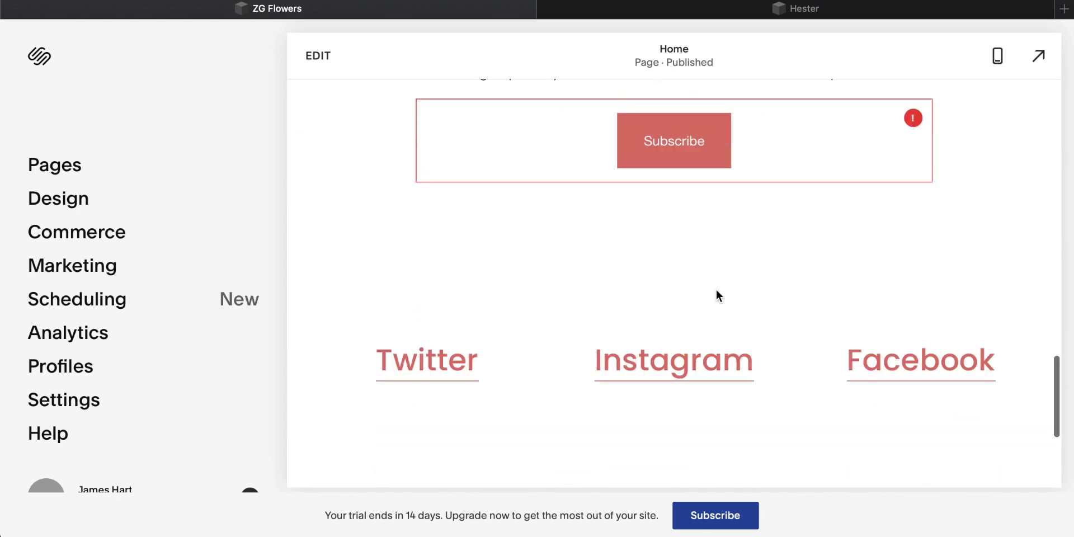
scroll(714, 304, "up", 20)
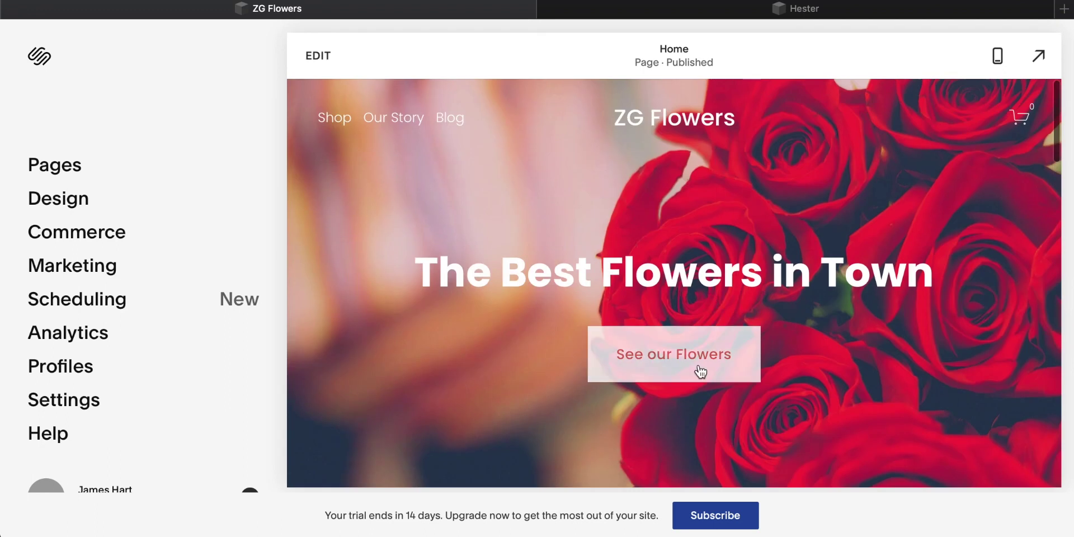
scroll(602, 333, "down", 2)
scroll(560, 331, "up", 2)
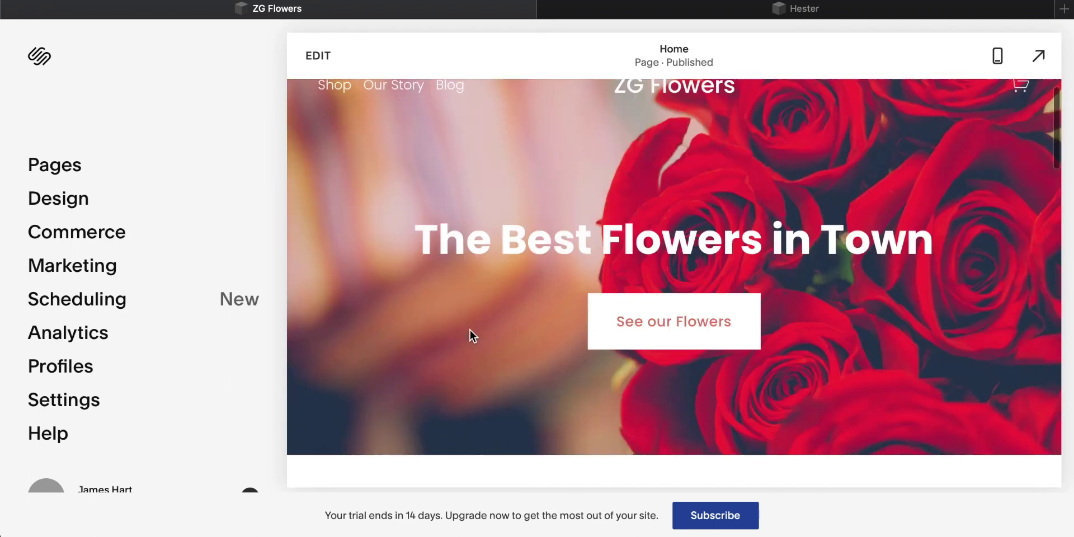
left_click(52, 170)
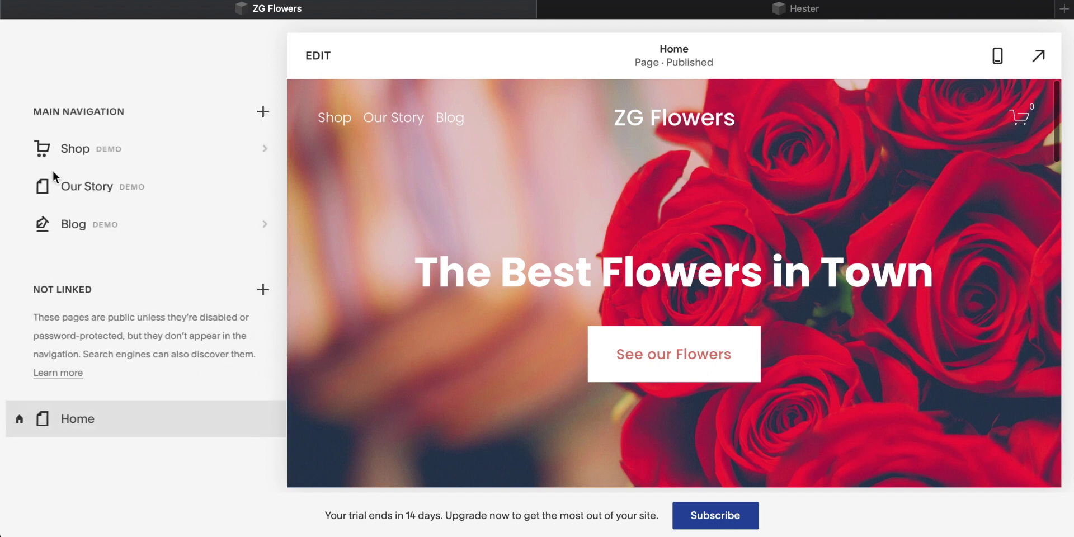
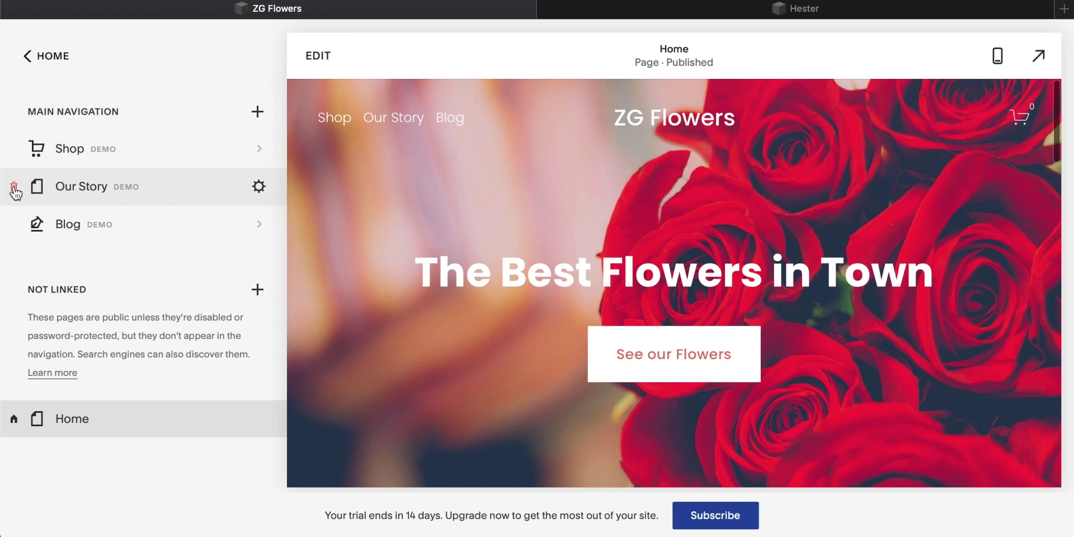
Remove the Our Story demo page from the main navigation and confirm the removal.
left_click(14, 191)
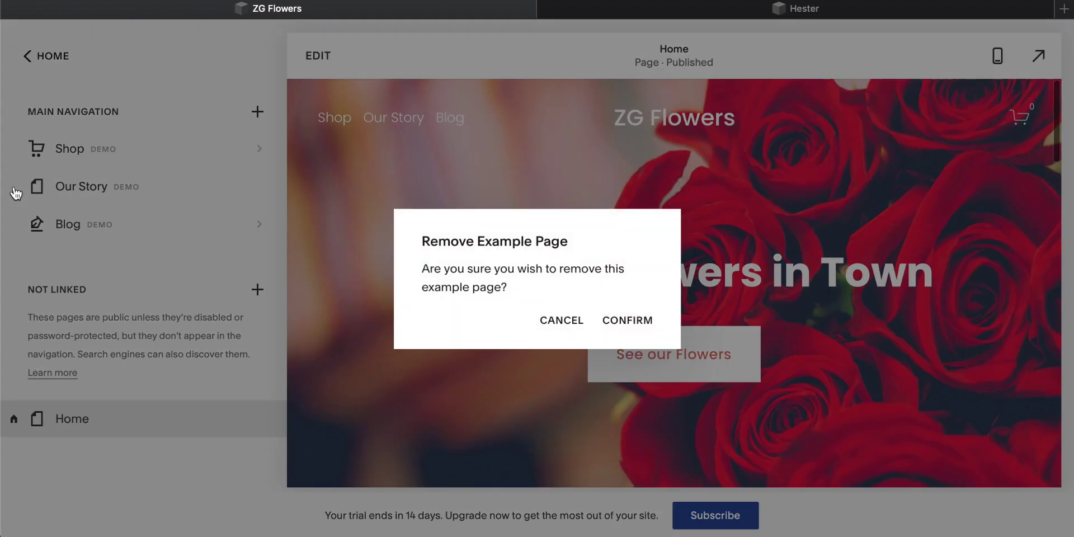
left_click(630, 322)
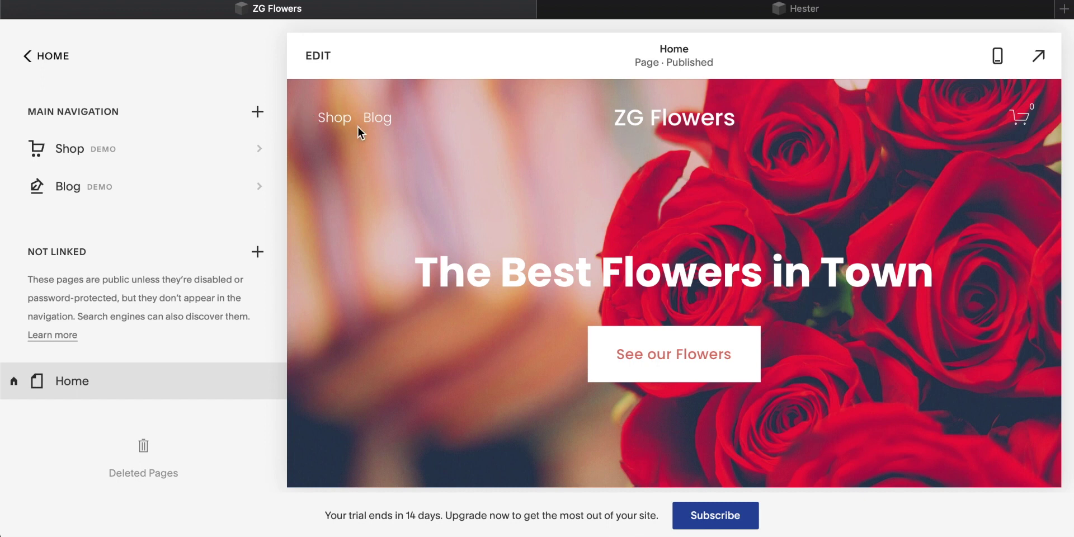
left_click_drag(36, 111, 90, 110)
left_click(91, 111)
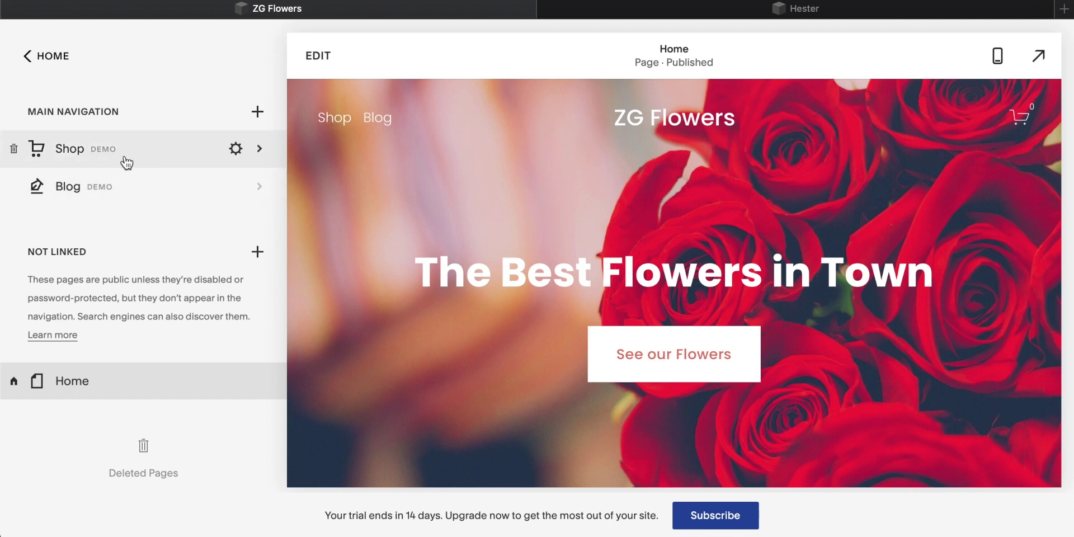
left_click_drag(35, 252, 85, 247)
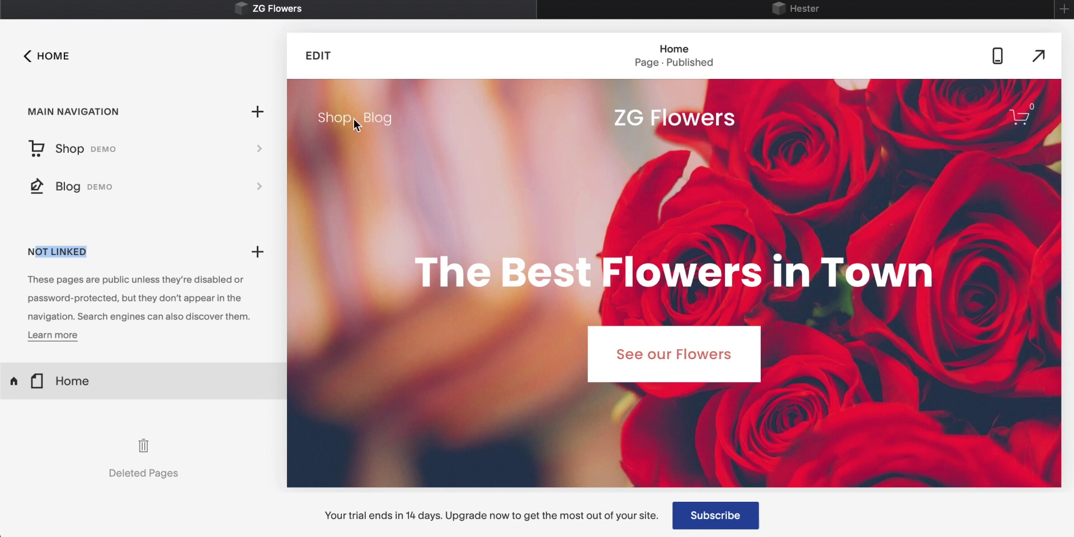
left_click(132, 240)
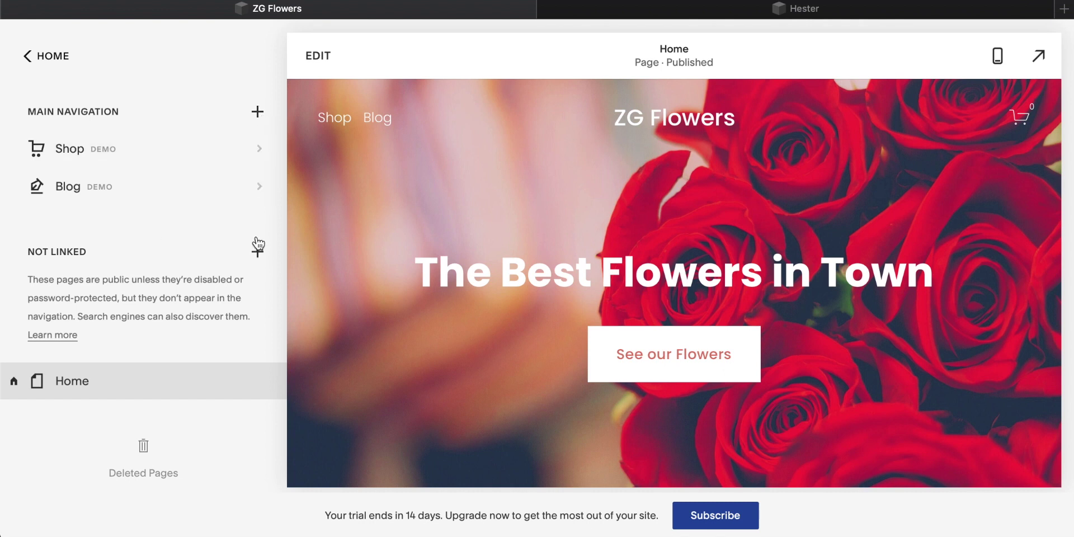
Look through the page types available for the main navigation and choose to add a page from the designer page layouts.
left_click(258, 115)
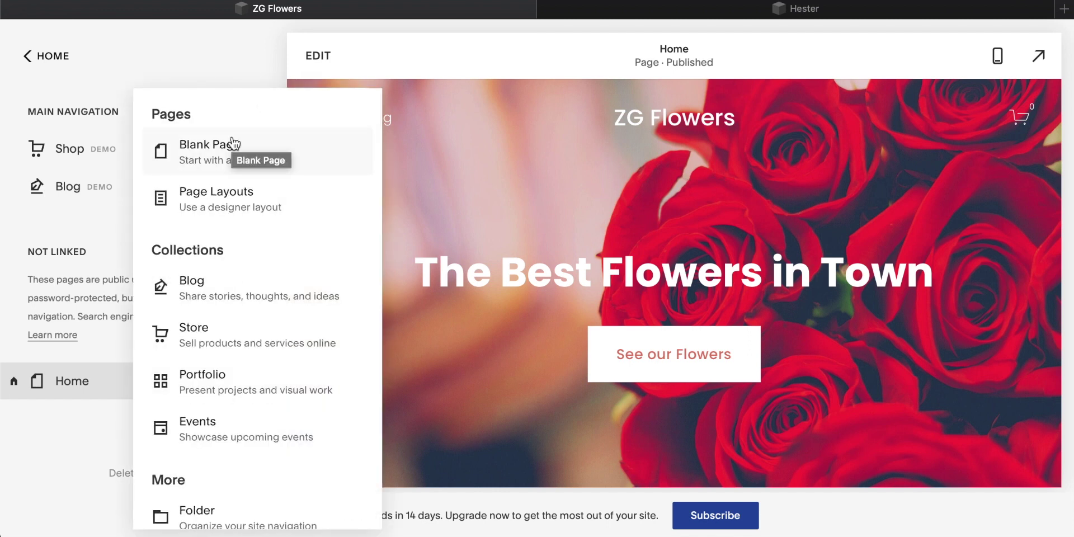
scroll(221, 220, "down", 2)
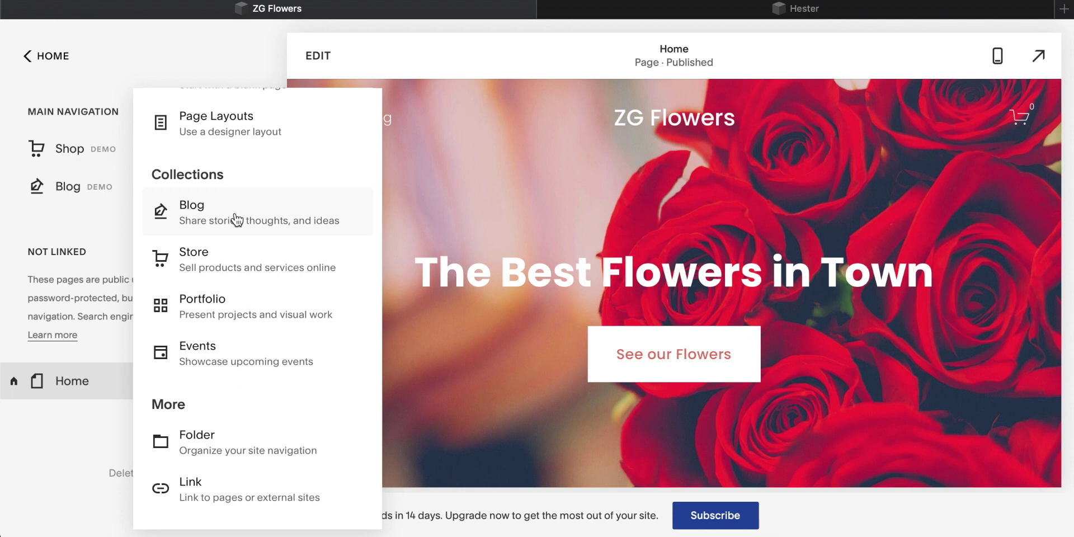
scroll(230, 307, "down", 1)
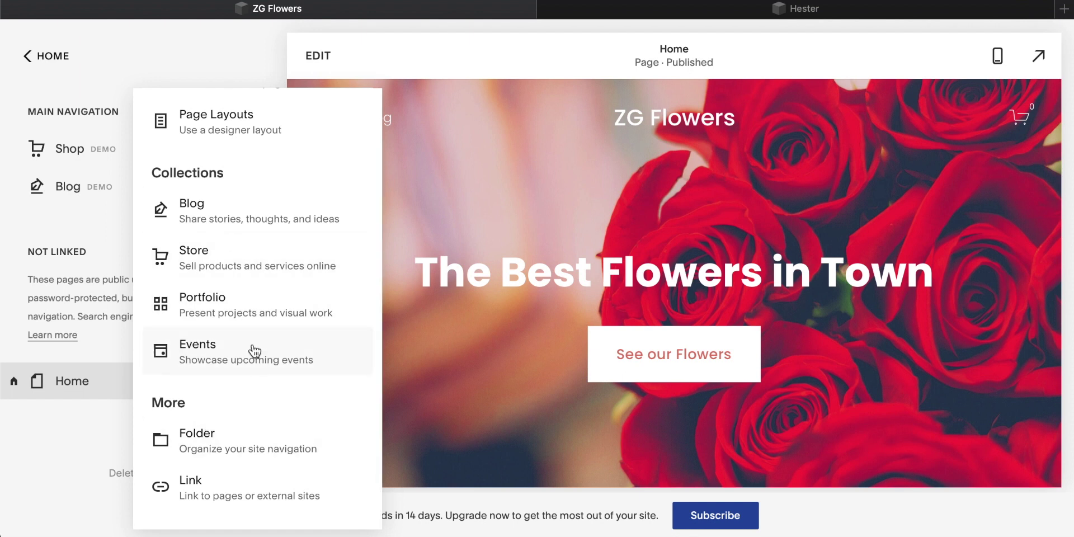
scroll(223, 351, "up", 2)
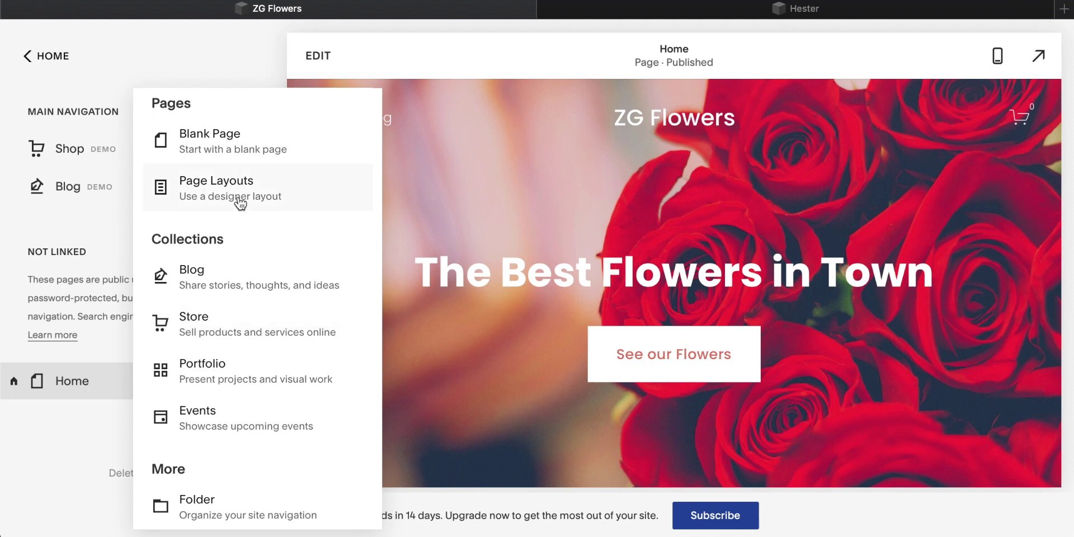
left_click(202, 179)
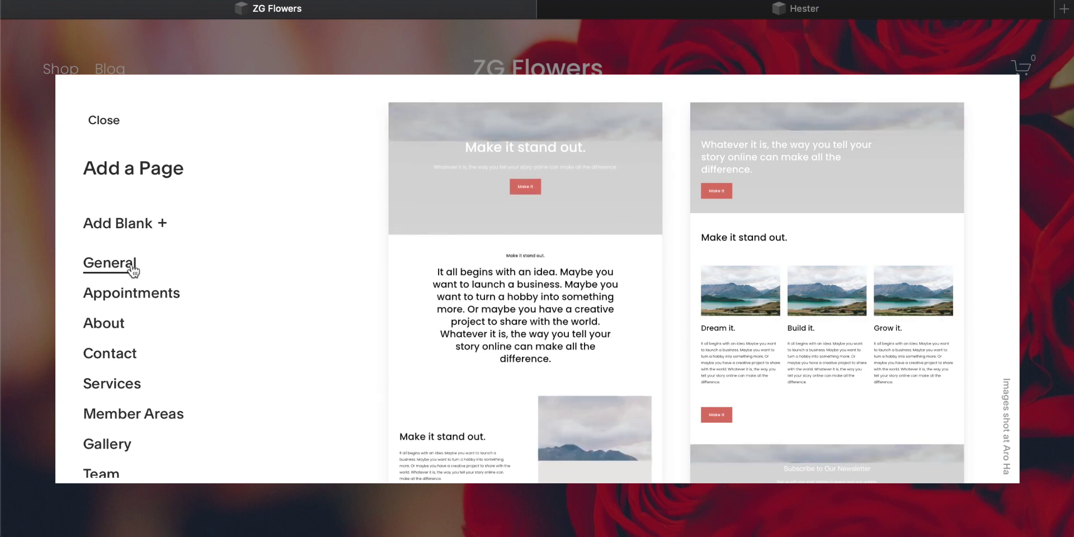
Browse the page layout categories and look through the General page layouts.
scroll(210, 280, "down", 2)
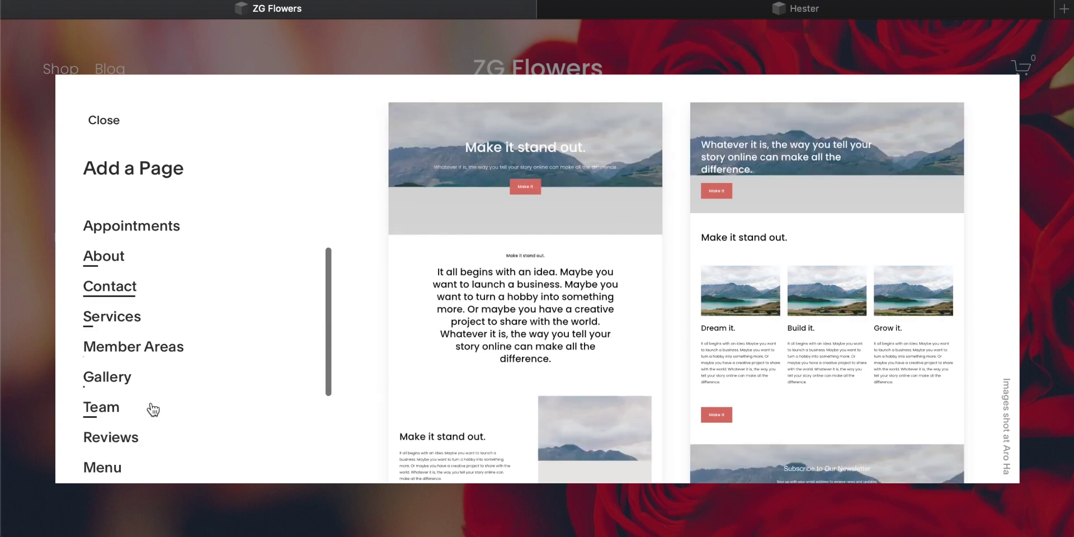
scroll(144, 324, "up", 2)
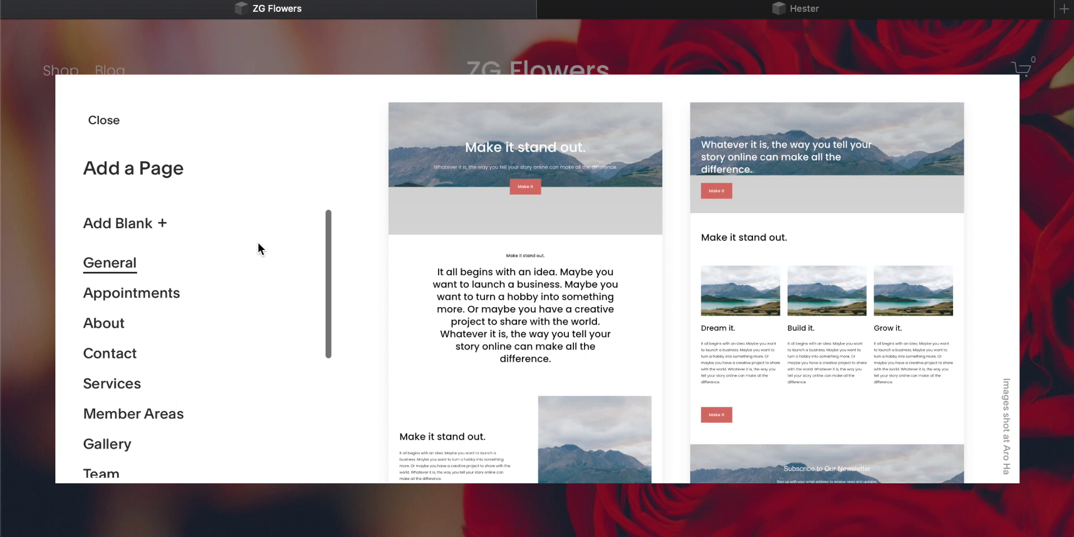
scroll(490, 236, "down", 3)
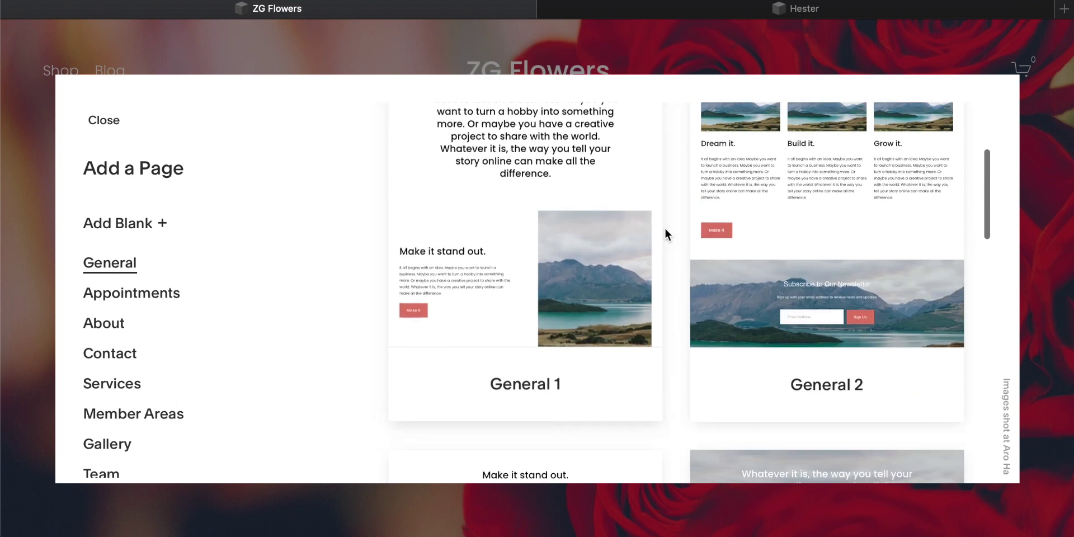
scroll(670, 233, "down", 2)
scroll(832, 183, "up", 4)
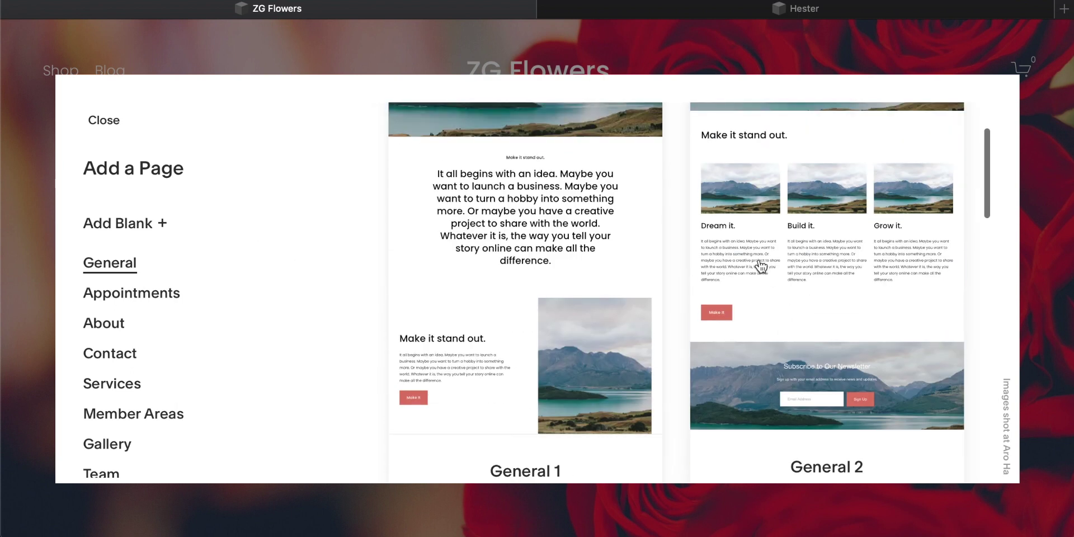
scroll(759, 263, "down", 6)
scroll(762, 266, "down", 4)
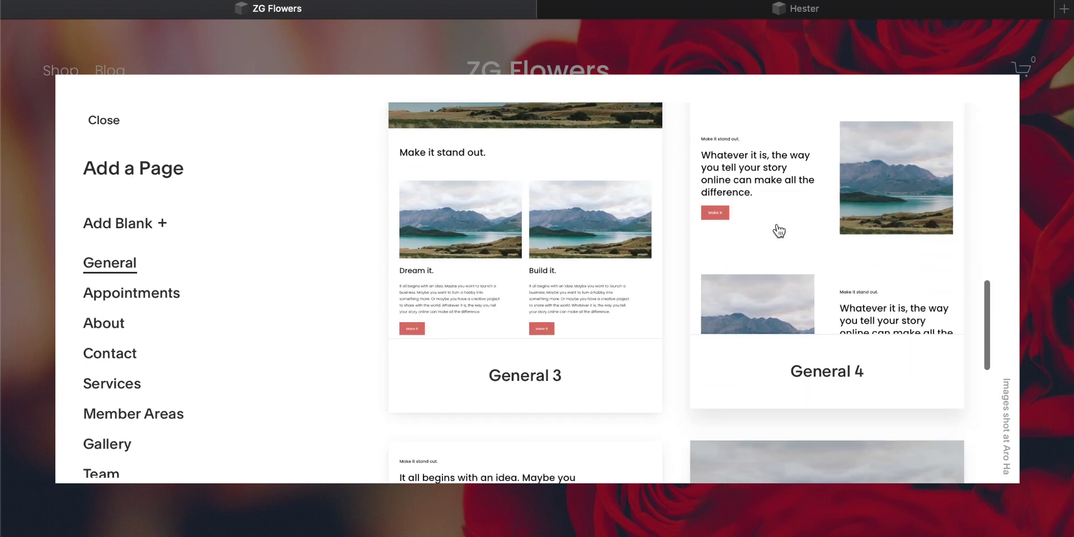
scroll(778, 230, "up", 3)
scroll(778, 230, "down", 7)
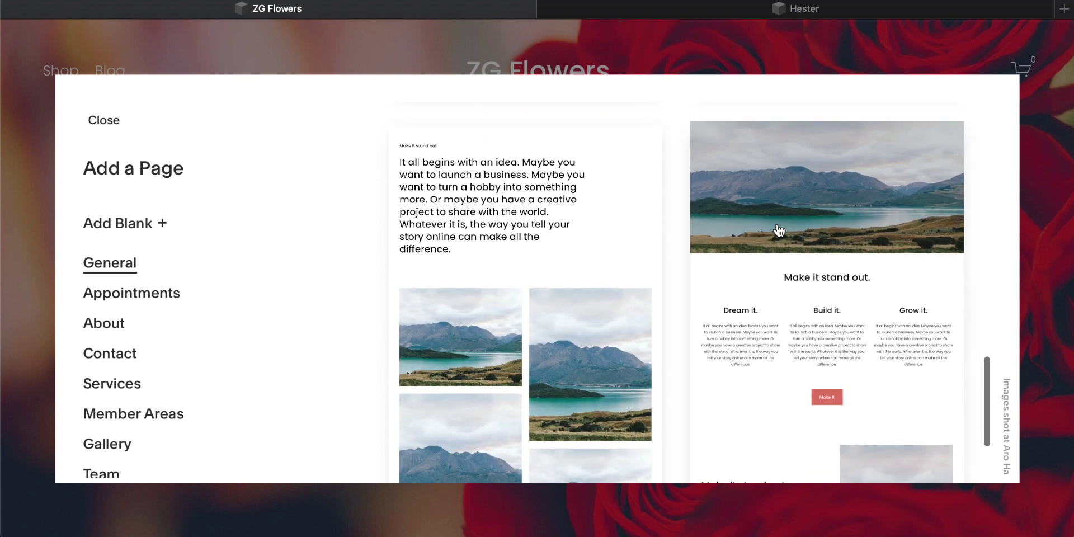
Look through the Contact page layouts and add a new page based on the Contact 3 layout.
left_click(114, 357)
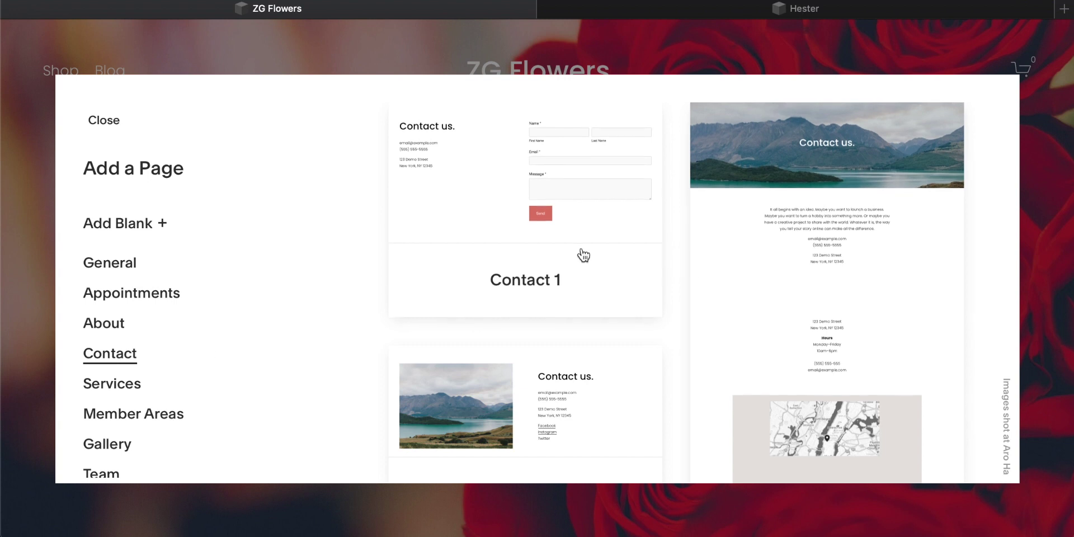
scroll(840, 237, "down", 2)
scroll(841, 237, "down", 1)
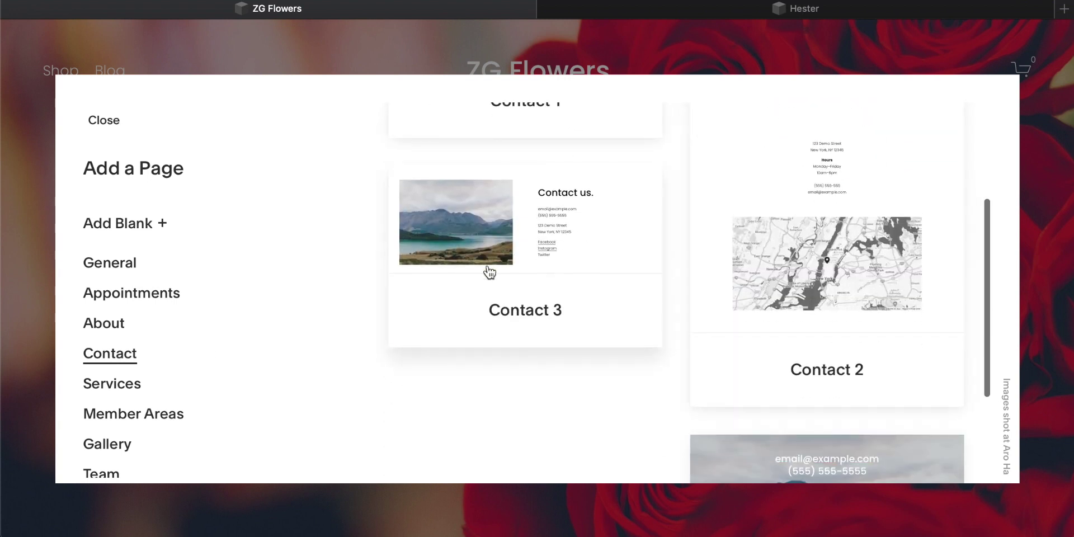
key("Escape")
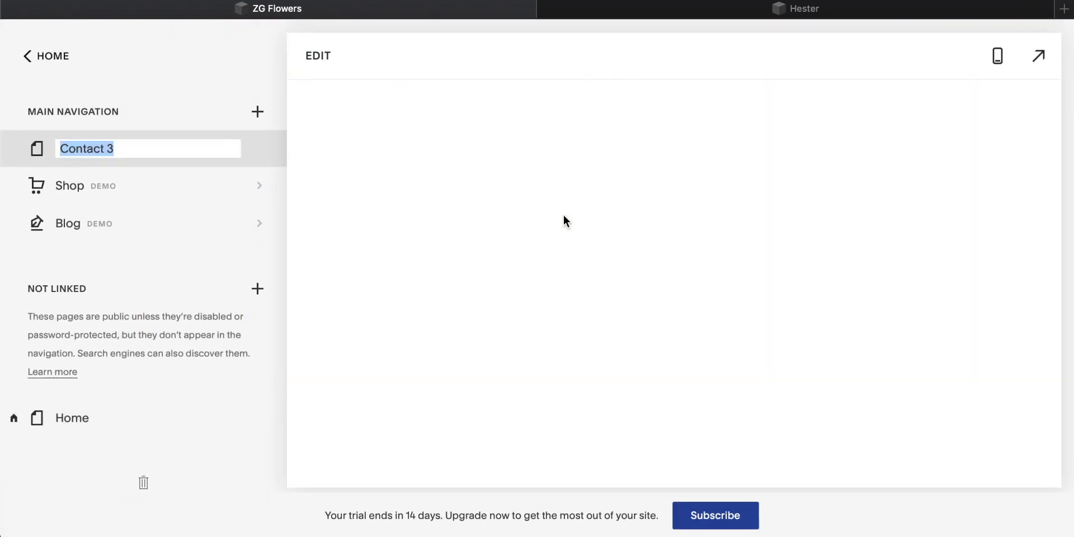
Name the new page Contact Us and move it below Blog in the main navigation.
type("Contact Us")
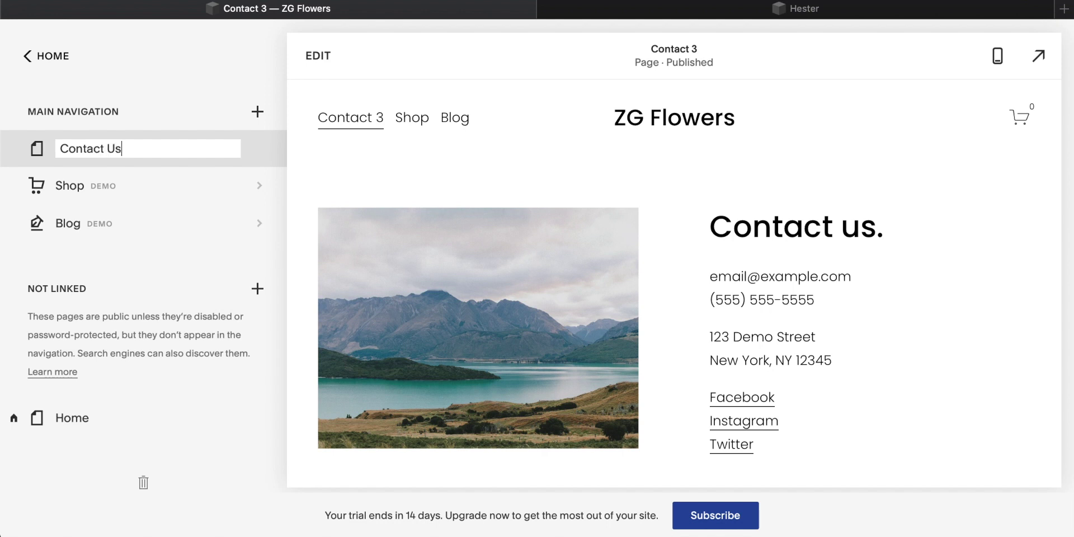
left_click(115, 267)
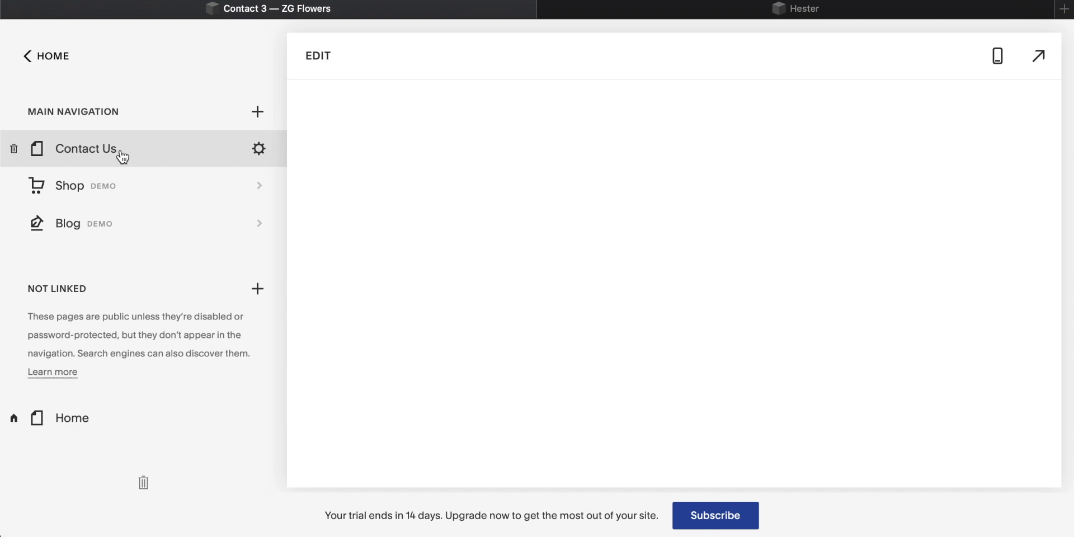
left_click_drag(122, 157, 107, 233)
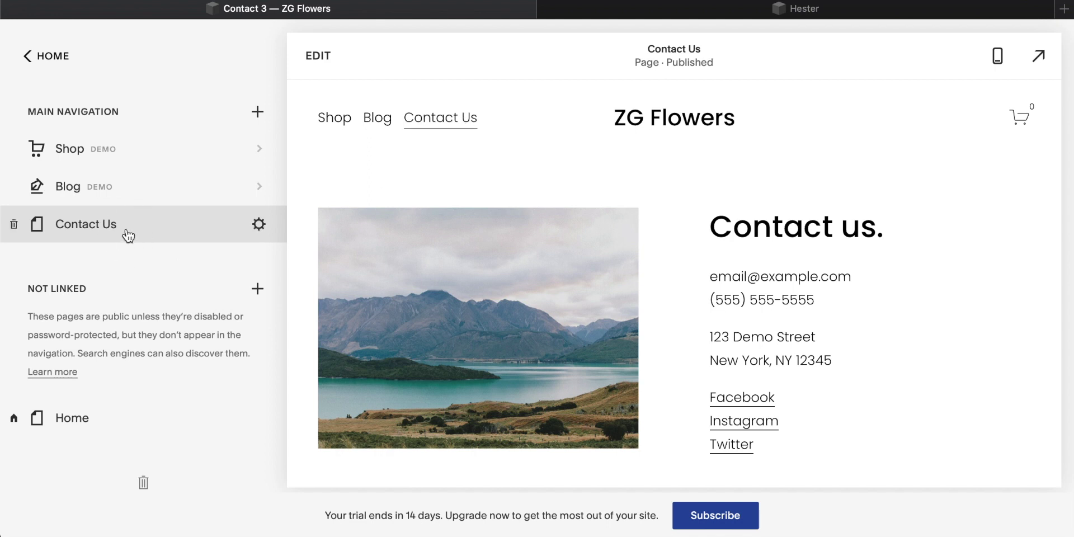
Set the Contact Us page's title to Contac and its navigation title to Contact, and save the page settings.
left_click(258, 226)
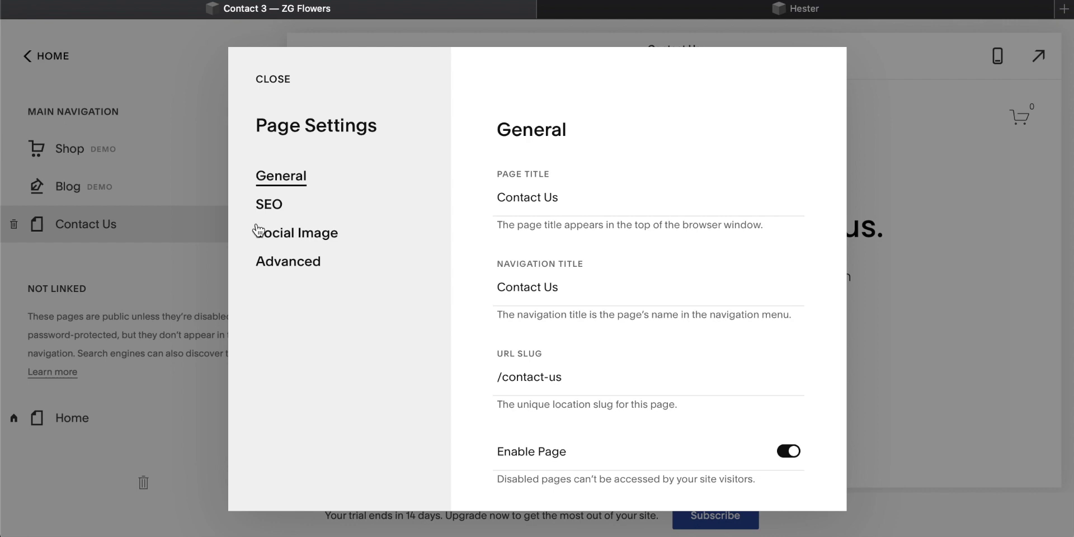
left_click(585, 200)
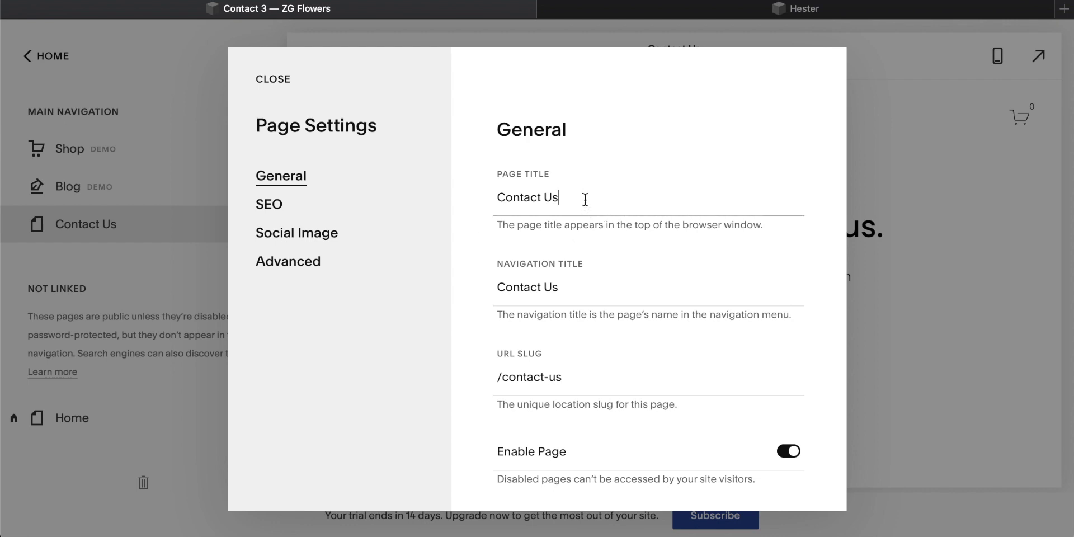
key("BackSpace")
key("BackSpace")
left_click(579, 284)
key("BackSpace")
key("BackSpace")
key("BackSpace")
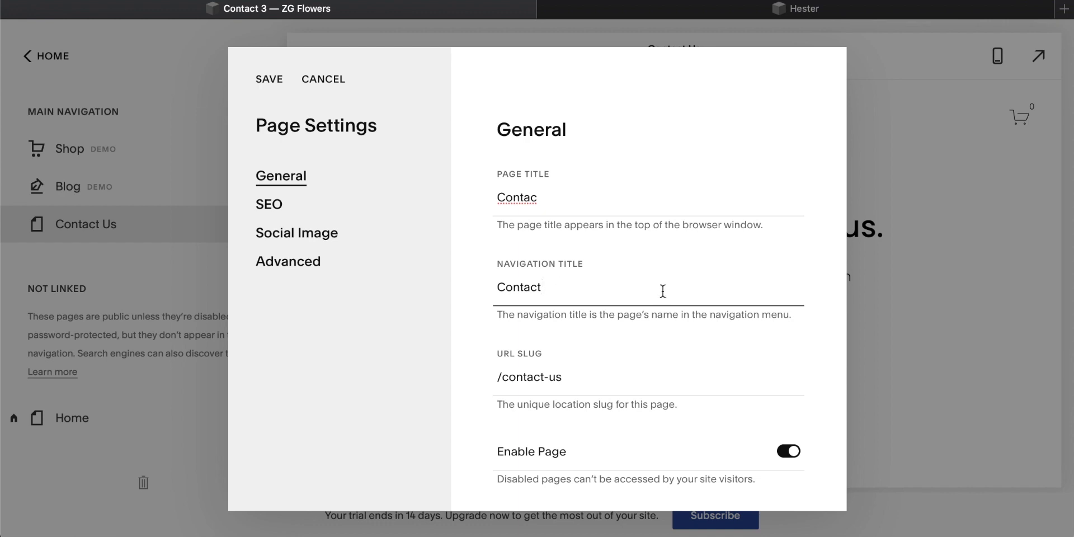
left_click(263, 81)
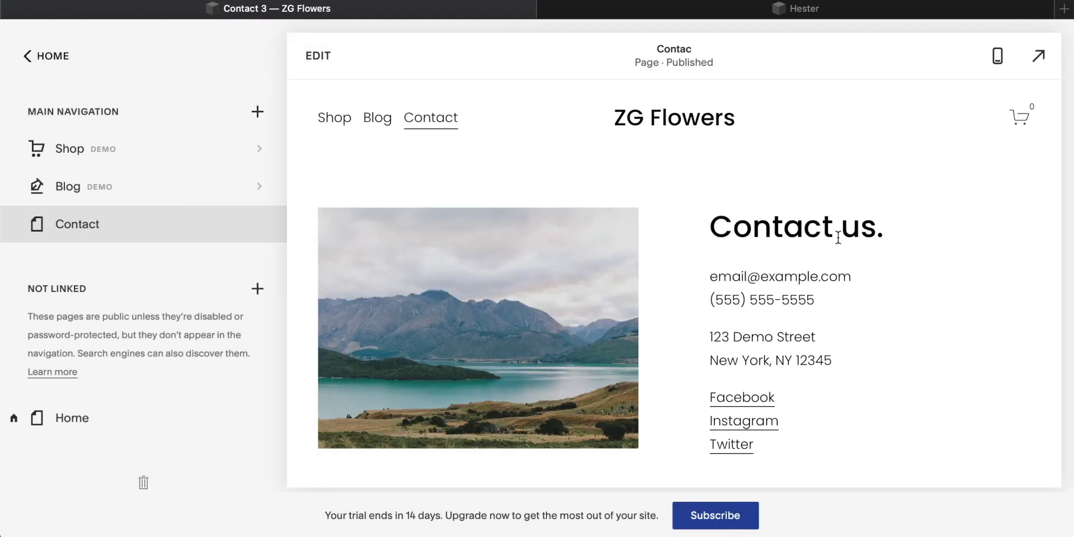
Look over the contact page from its header down to the footer and back.
scroll(593, 276, "down", 5)
scroll(593, 275, "up", 5)
scroll(593, 276, "down", 5)
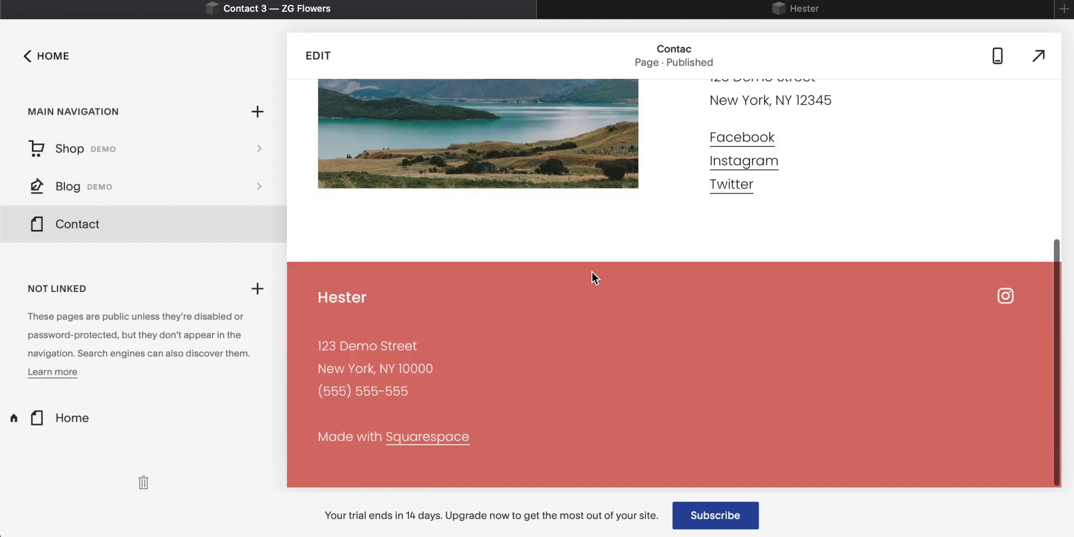
scroll(582, 279, "up", 5)
scroll(569, 288, "down", 5)
scroll(436, 348, "up", 10)
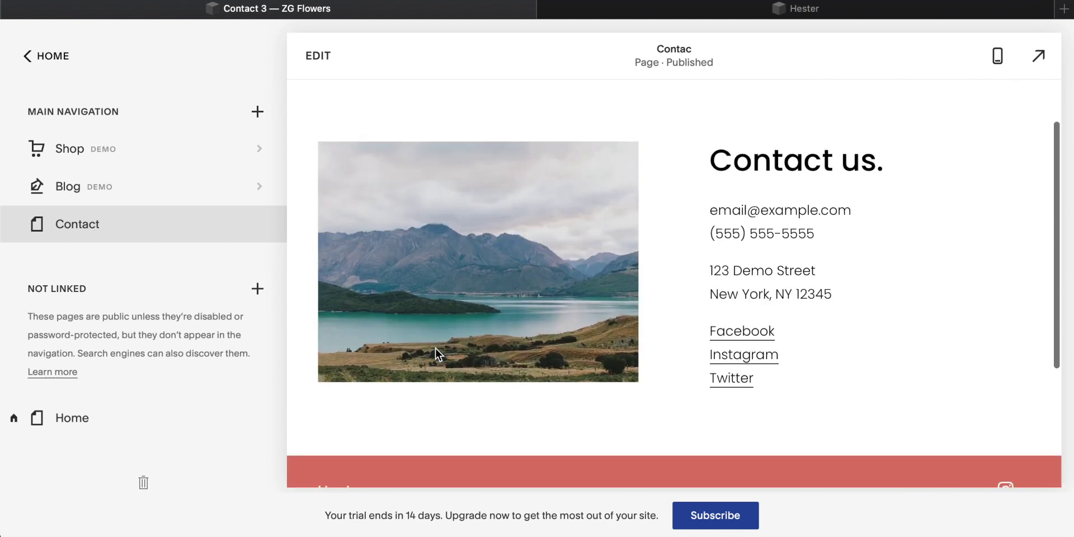
scroll(710, 293, "up", 2)
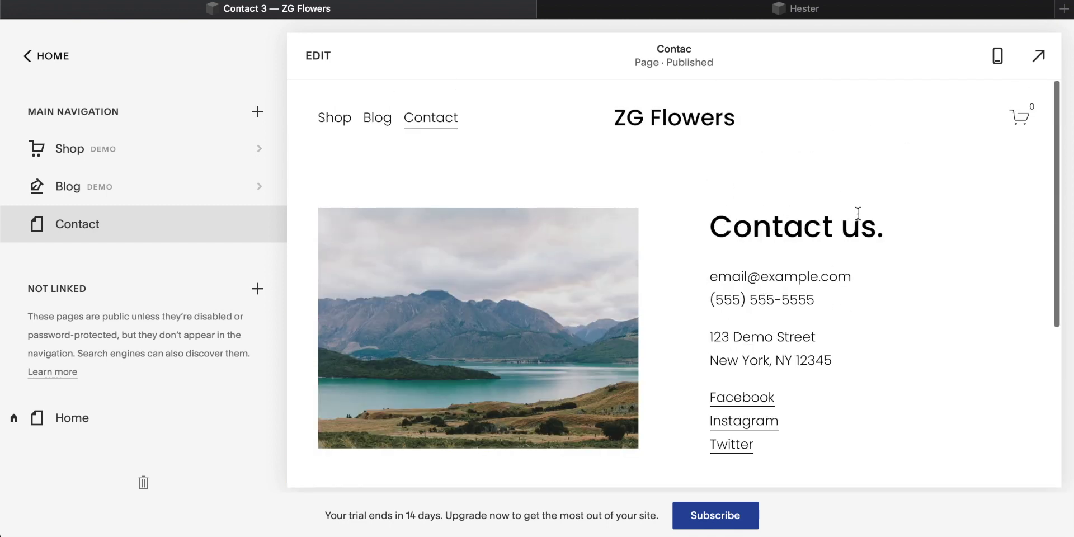
Open the contact page for editing, examine its image, contact details and social links, and leave editing mode.
scroll(751, 213, "down", 1)
double_click(774, 237)
left_click(751, 242)
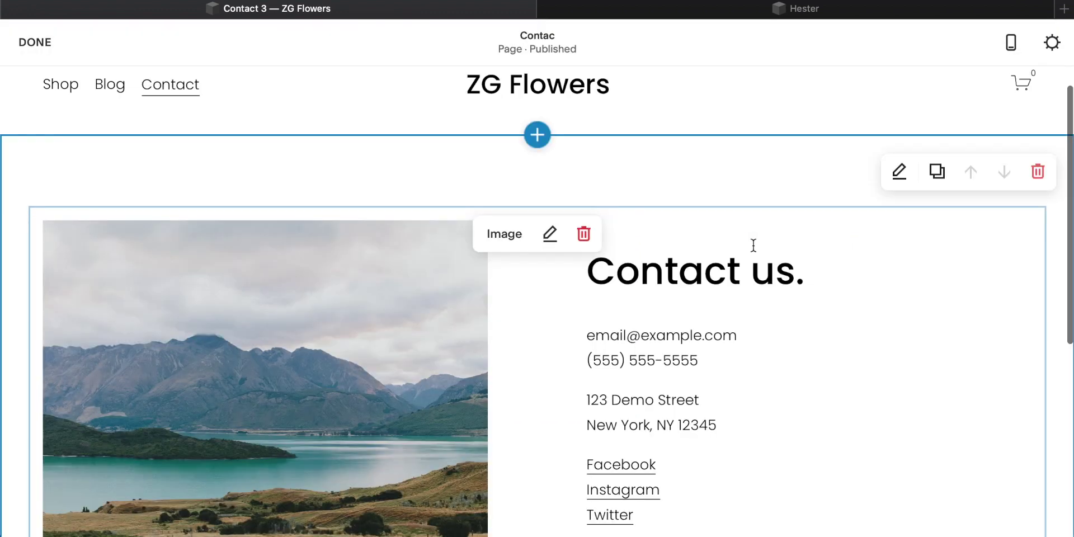
scroll(678, 259, "down", 3)
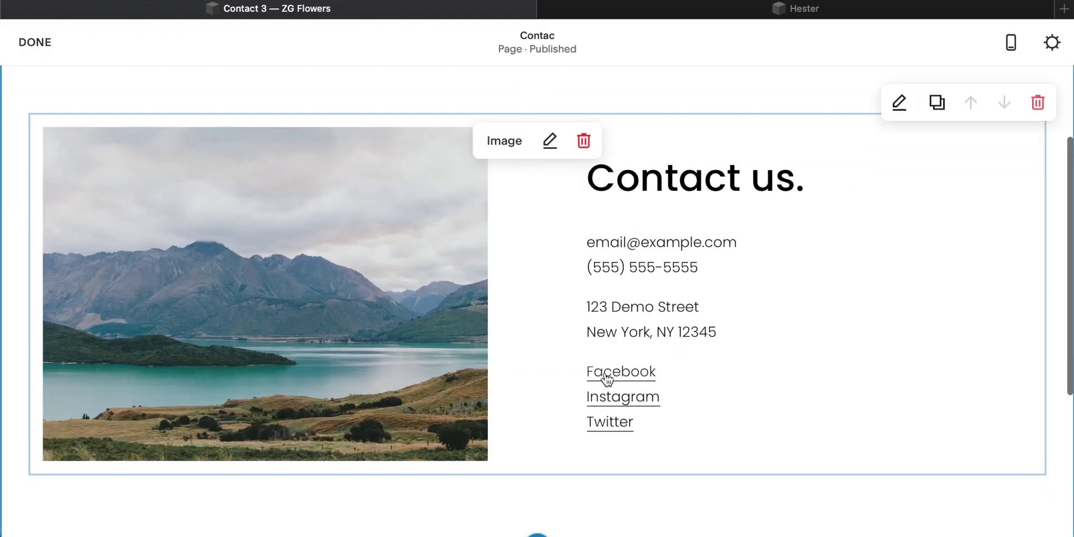
scroll(643, 314, "up", 3)
scroll(894, 200, "down", 1)
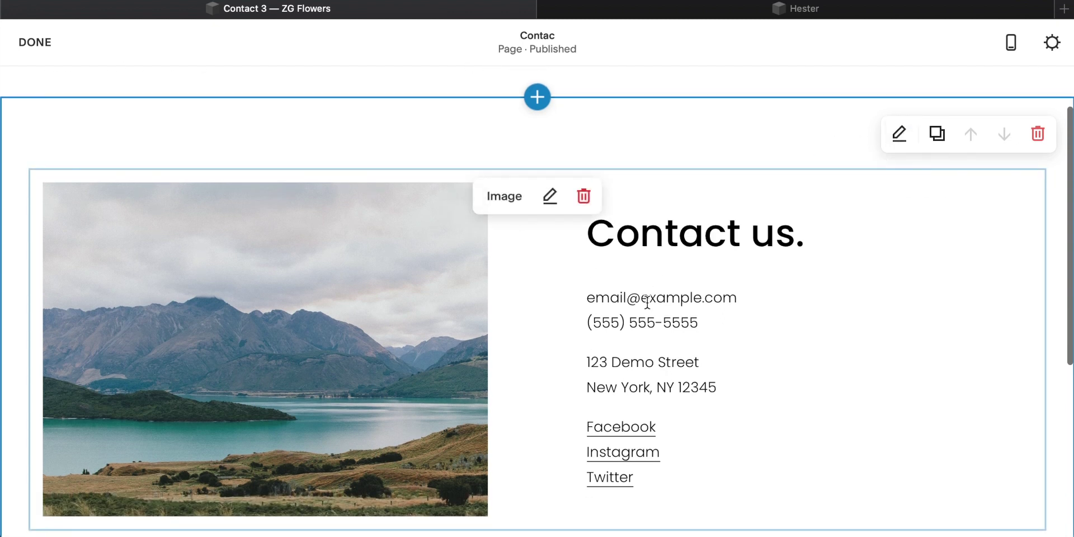
scroll(647, 302, "up", 2)
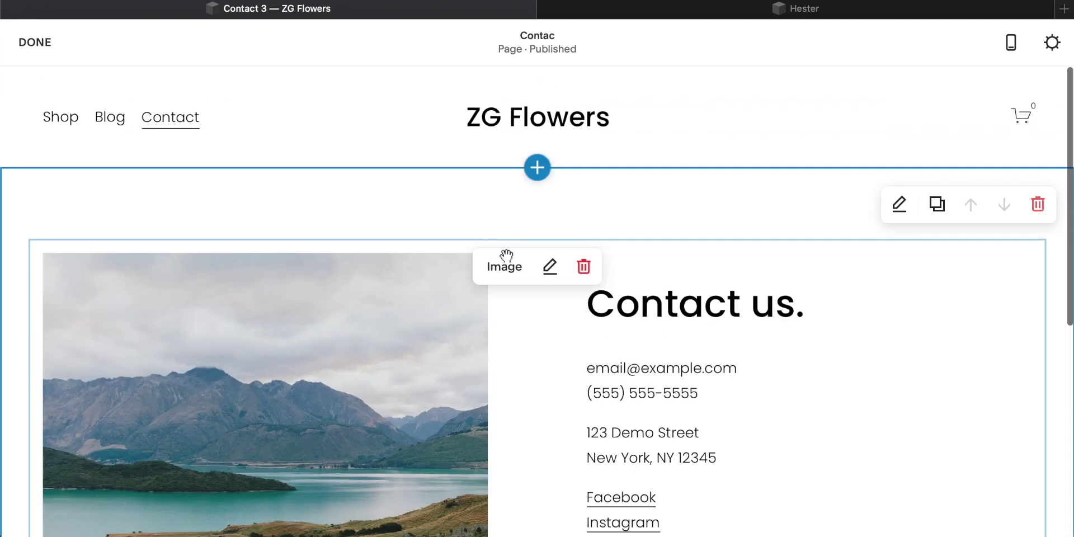
left_click(35, 42)
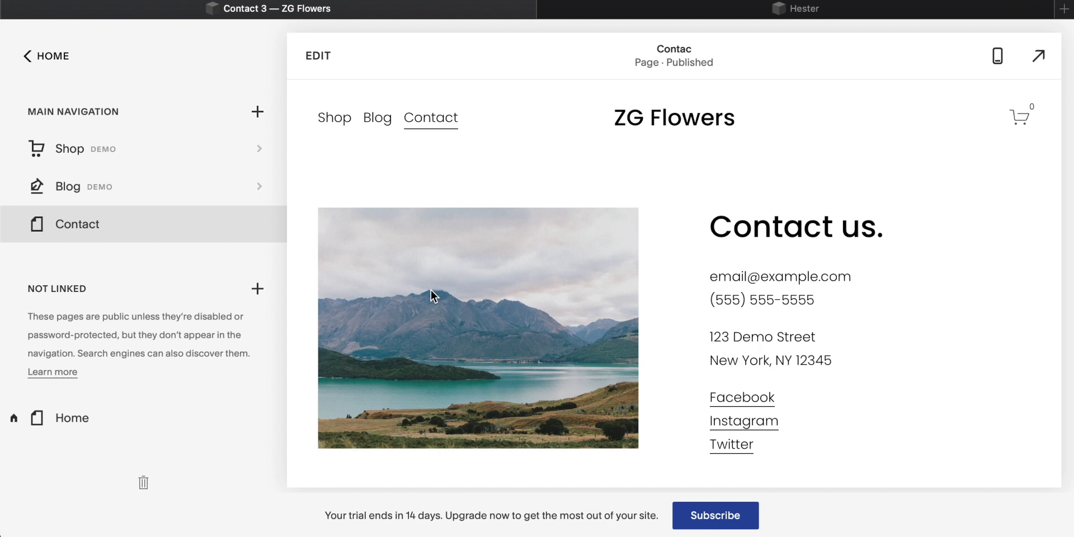
Add a folder named Products to the Not Linked pages.
left_click(258, 289)
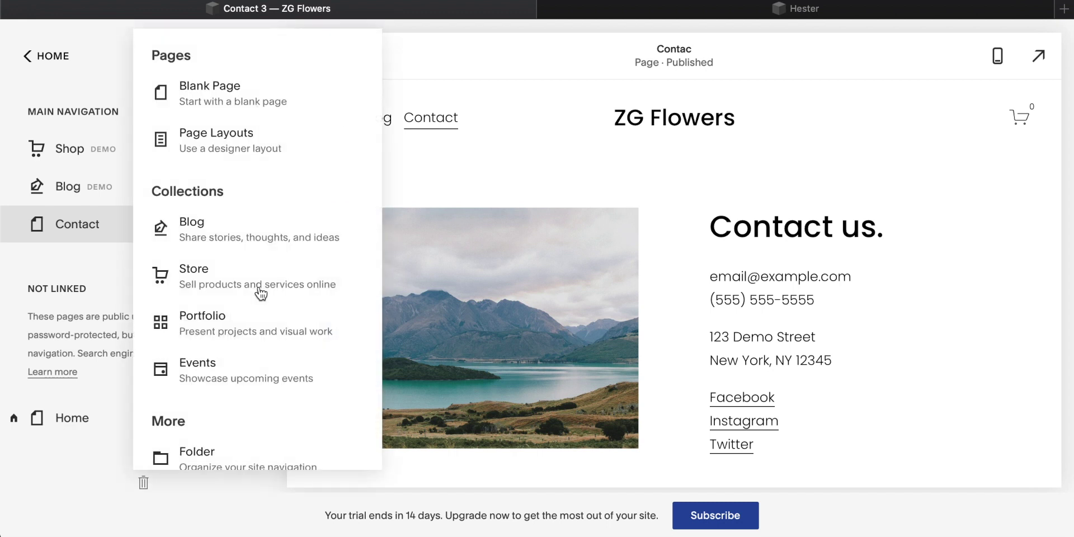
scroll(233, 151, "down", 1)
scroll(233, 151, "up", 1)
scroll(233, 152, "down", 3)
scroll(234, 151, "down", 1)
scroll(220, 216, "up", 3)
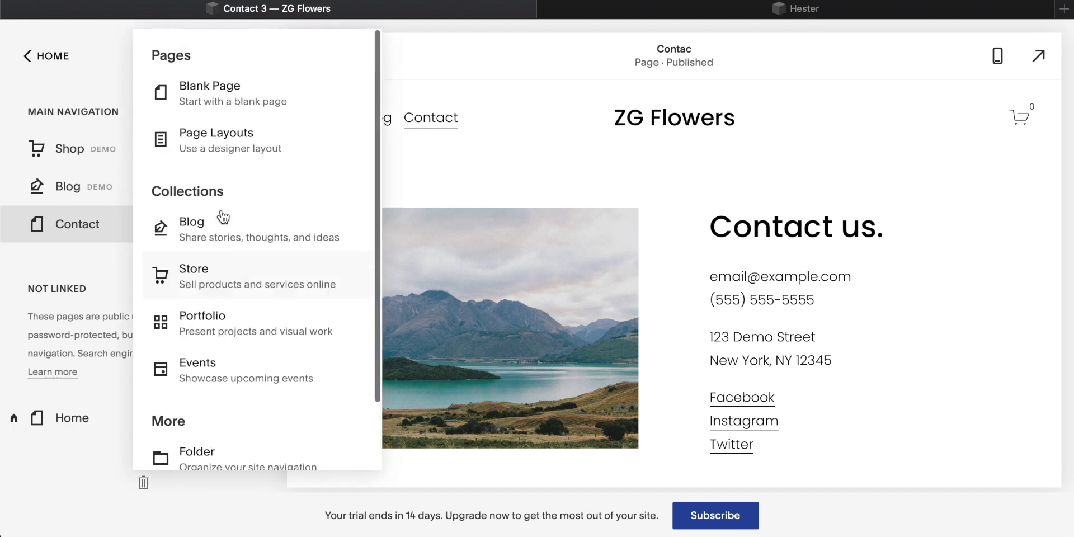
scroll(224, 148, "down", 3)
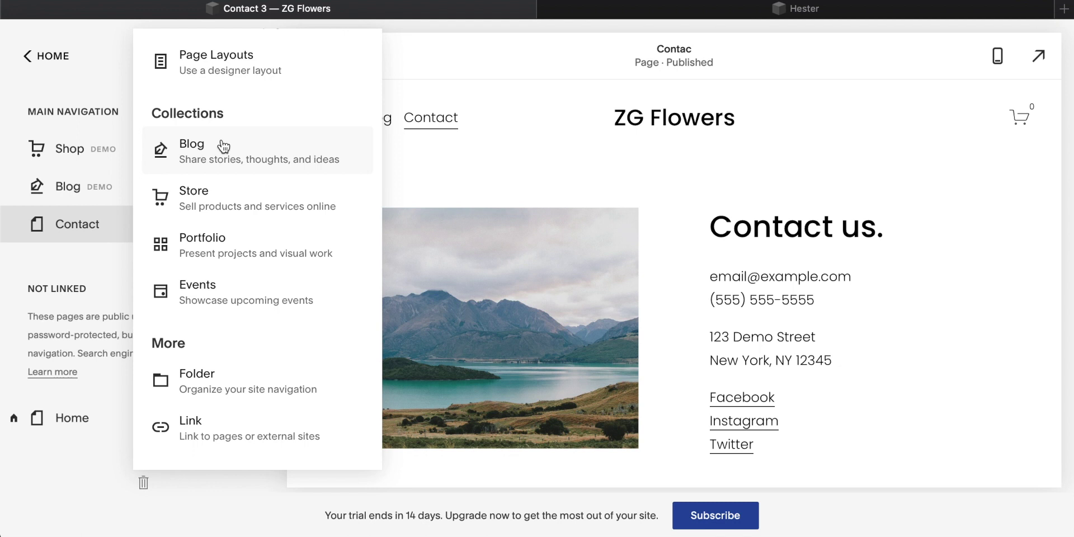
left_click(198, 383)
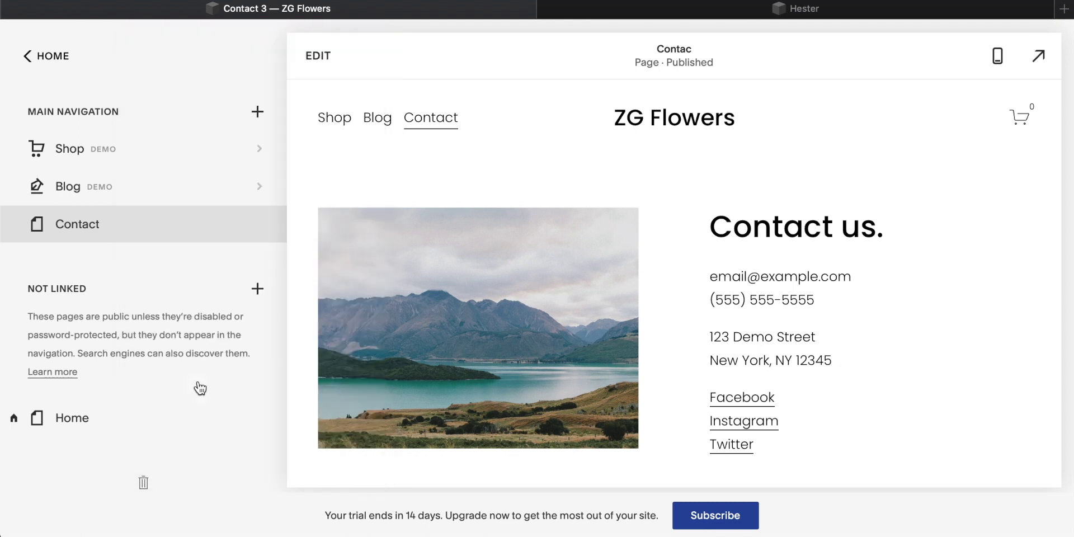
left_click_drag(129, 420, 8, 411)
type("Products")
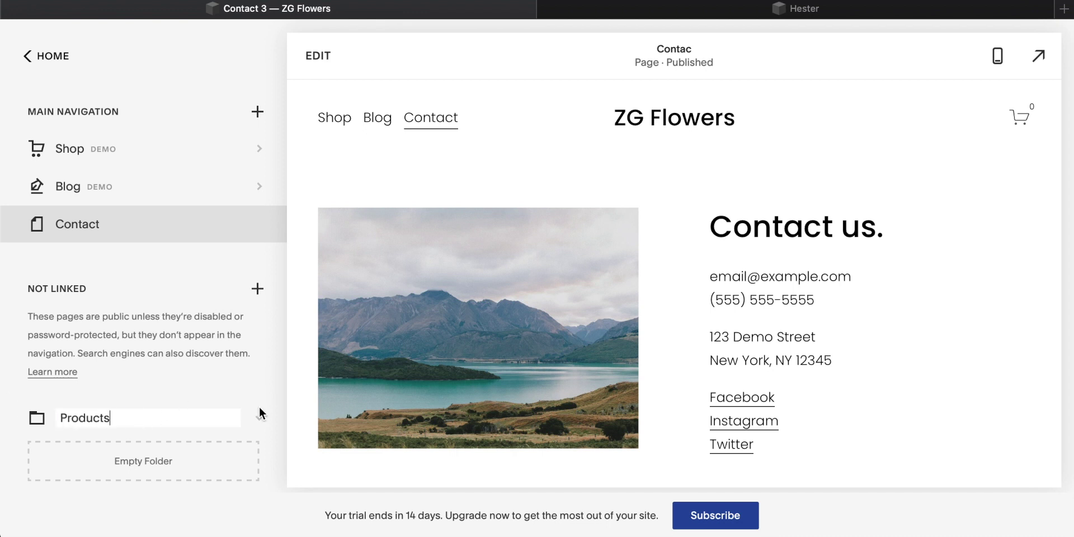
left_click(251, 379)
Add a portfolio page to the Products folder using the Portfolio 2 layout.
scroll(159, 375, "down", 2)
scroll(159, 375, "down", 1)
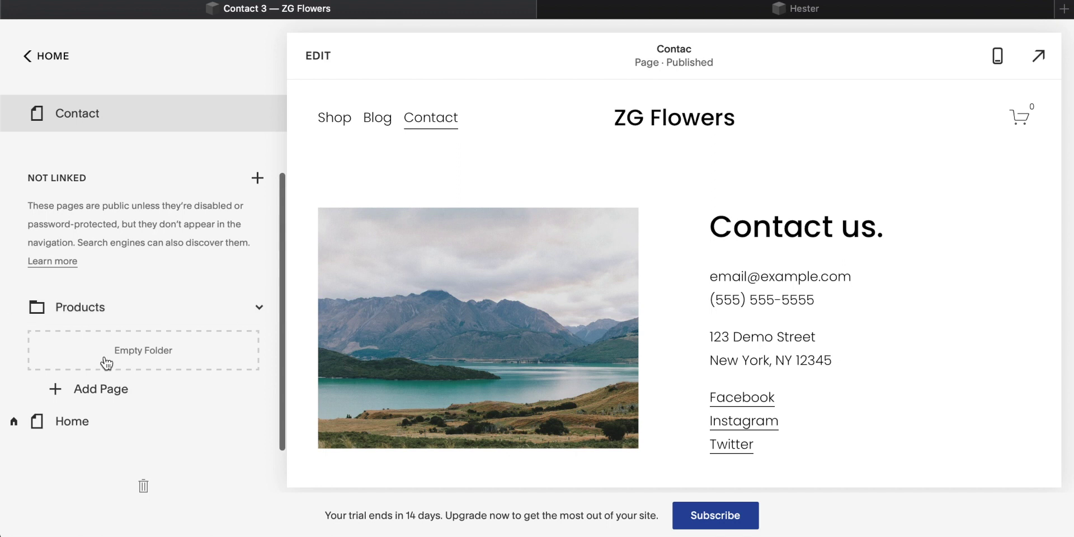
left_click(120, 395)
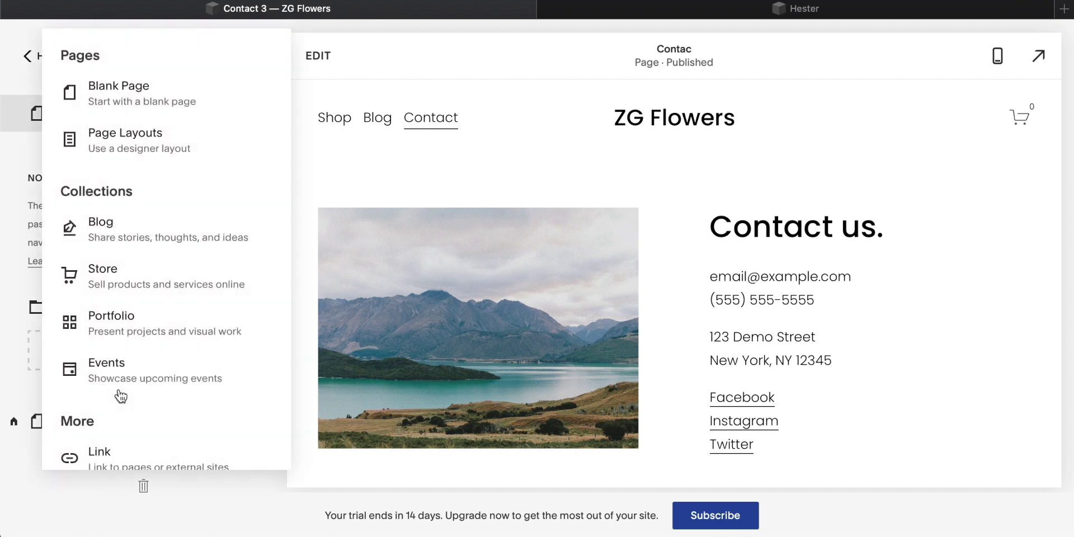
scroll(147, 357, "down", 1)
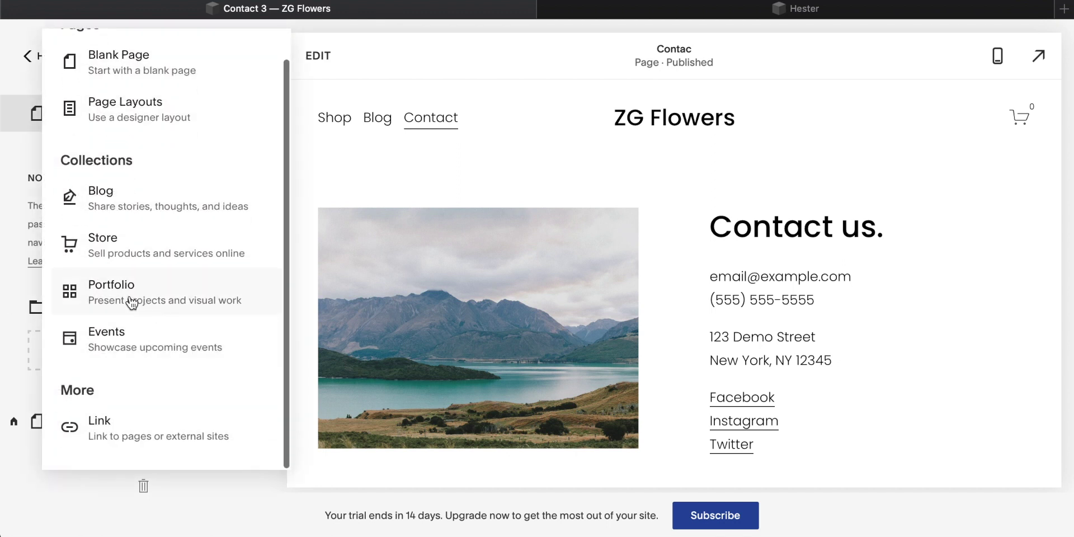
key("Escape")
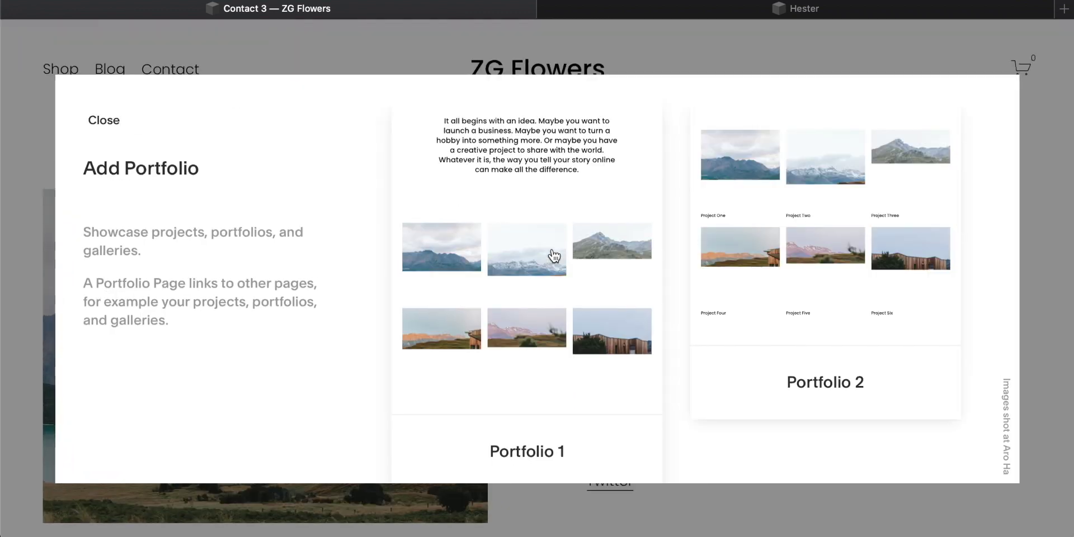
left_click(809, 239)
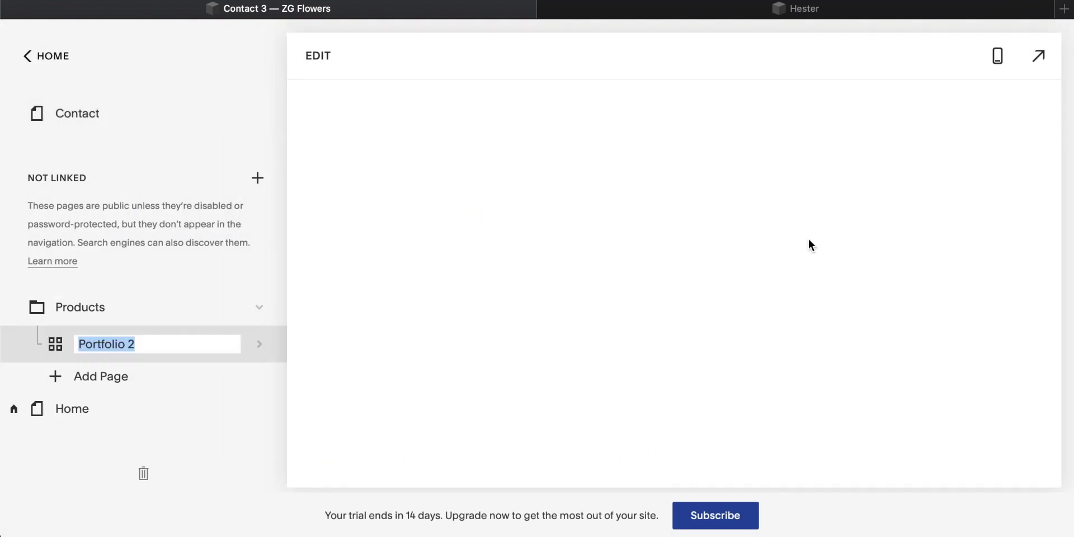
Name the new portfolio page $100 -$200 and look over its projects down to the footer.
left_click(163, 338)
left_click_drag(149, 345, 28, 340)
type("$1")
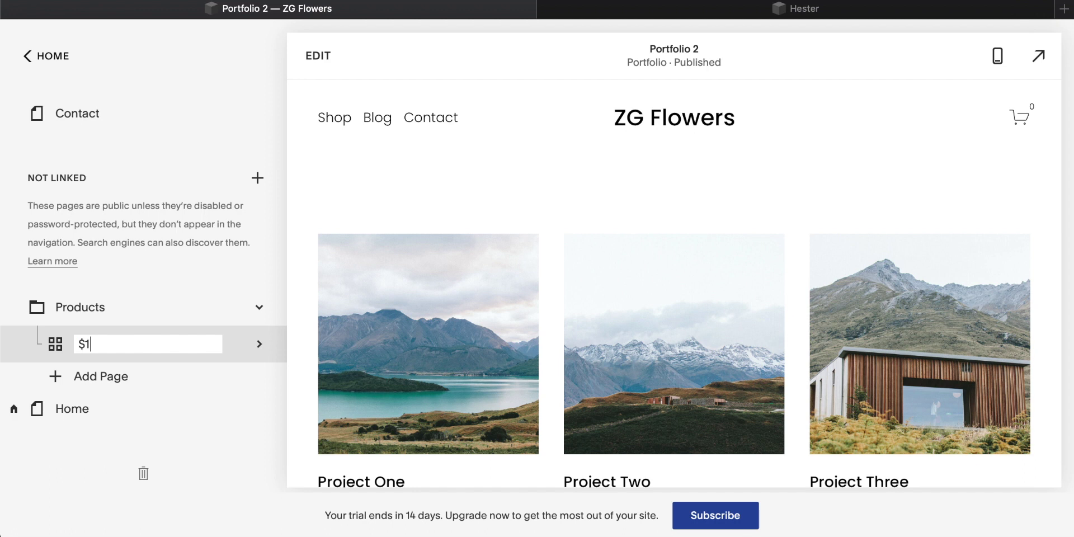
type("00 -$200")
scroll(402, 306, "down", 2)
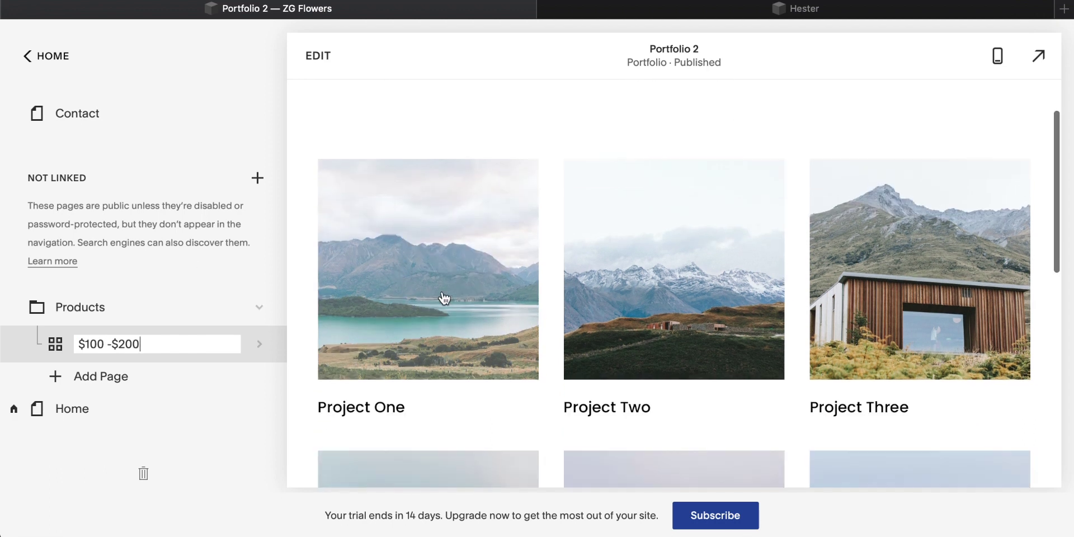
scroll(473, 259, "down", 7)
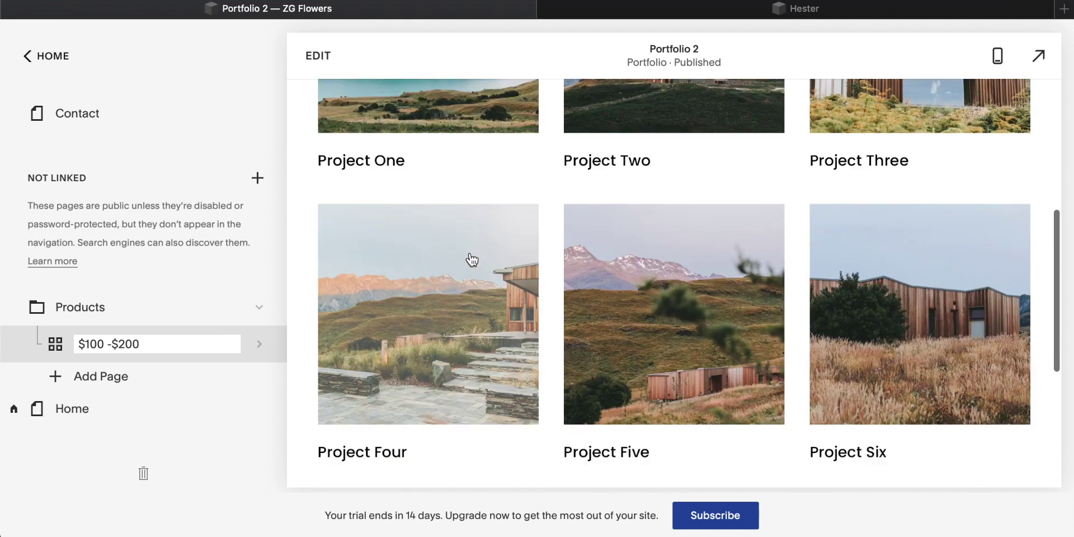
scroll(470, 257, "down", 3)
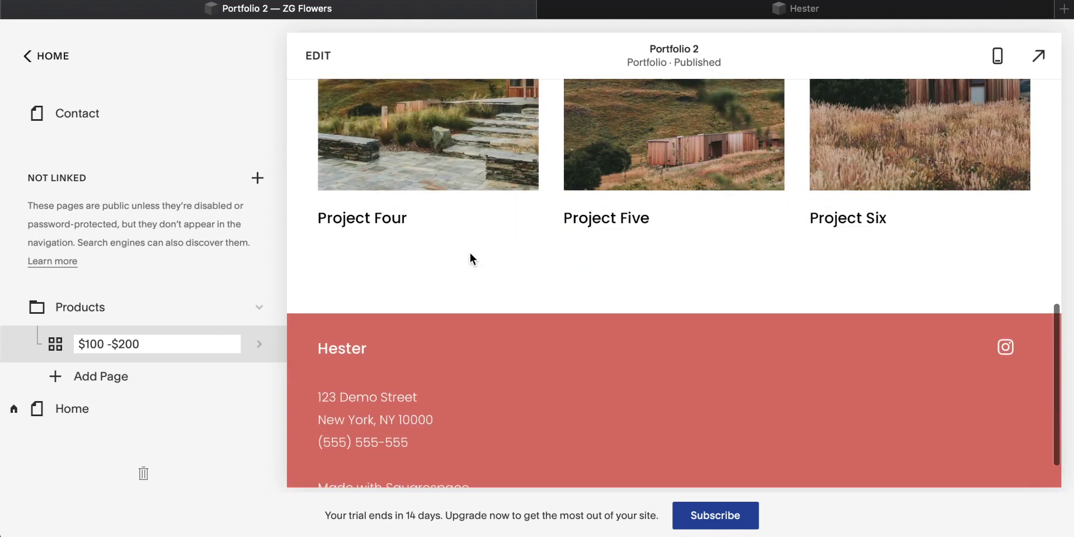
scroll(506, 319, "up", 3)
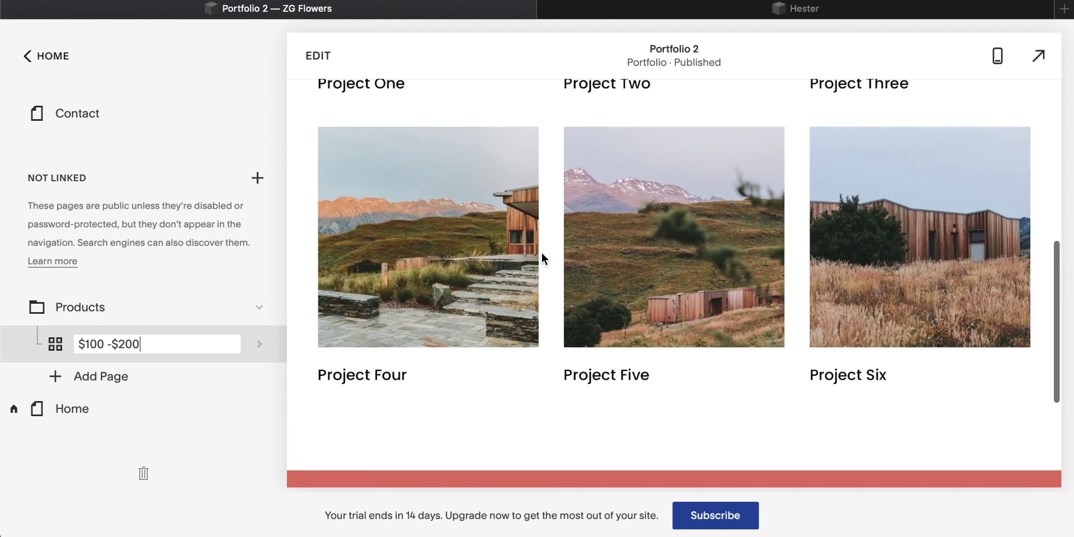
scroll(541, 253, "up", 8)
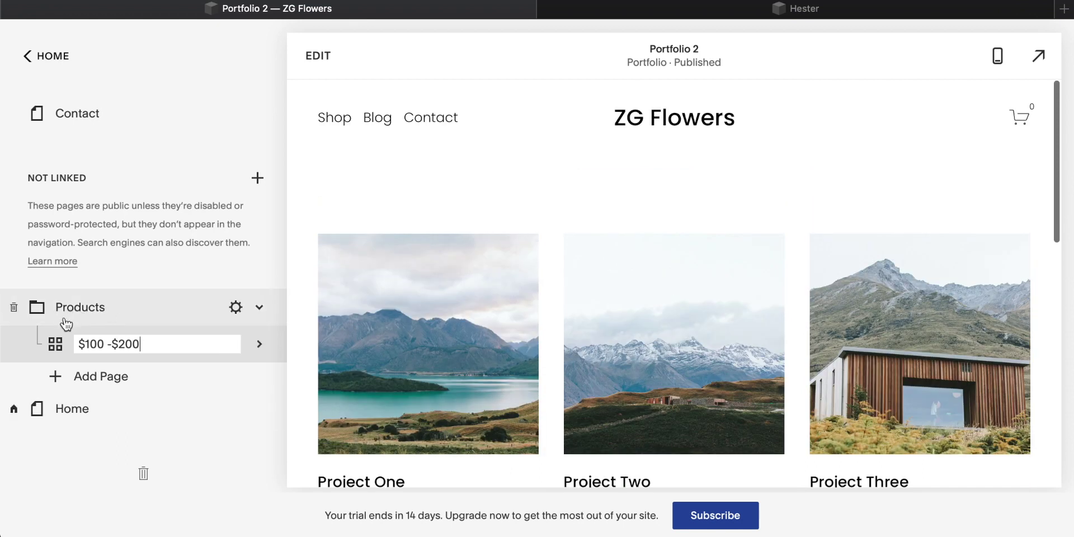
Add a second Portfolio 2 page to the Products folder and name it $300-$400.
left_click(92, 383)
left_click(130, 327)
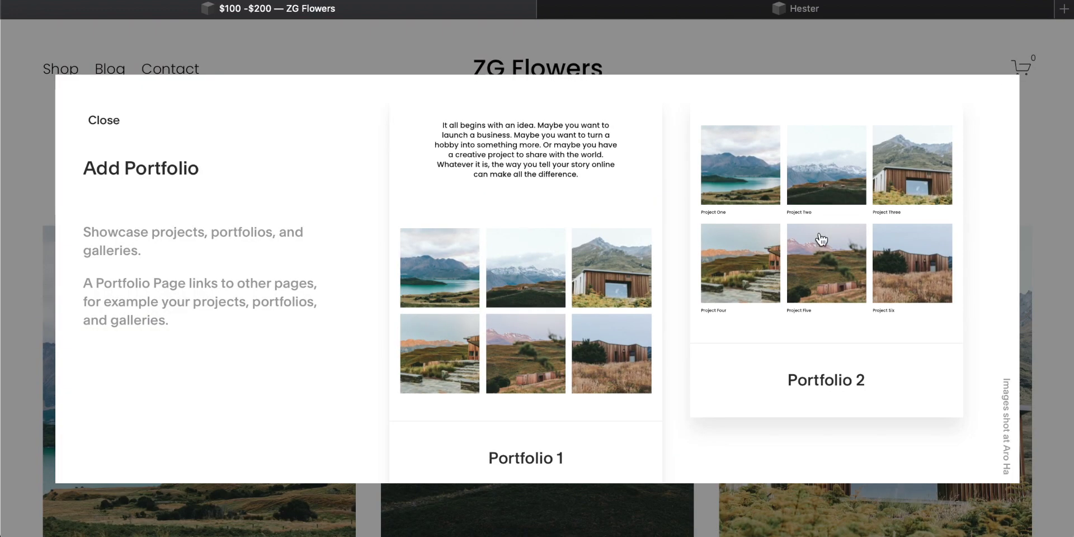
left_click(822, 239)
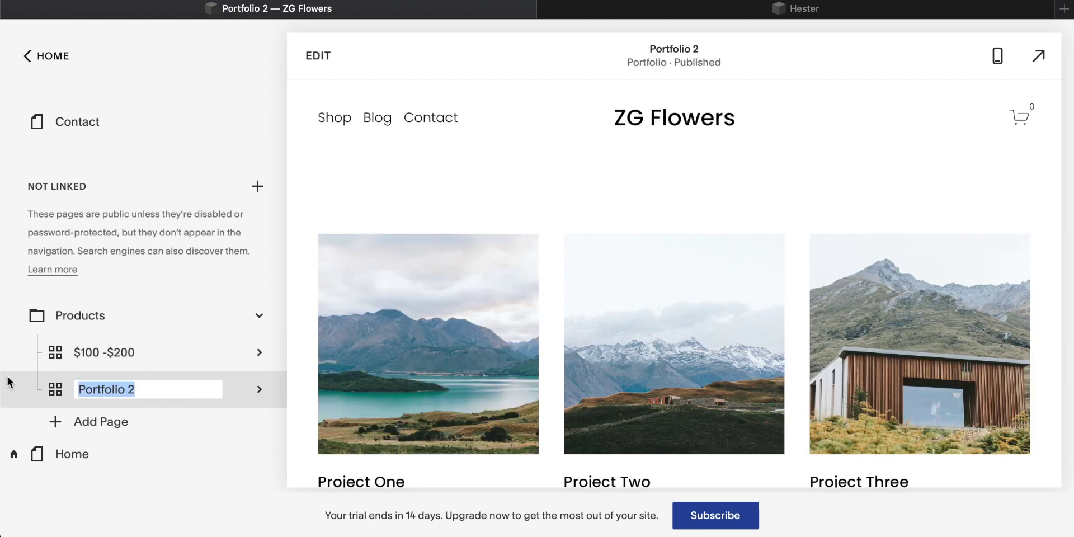
type("$")
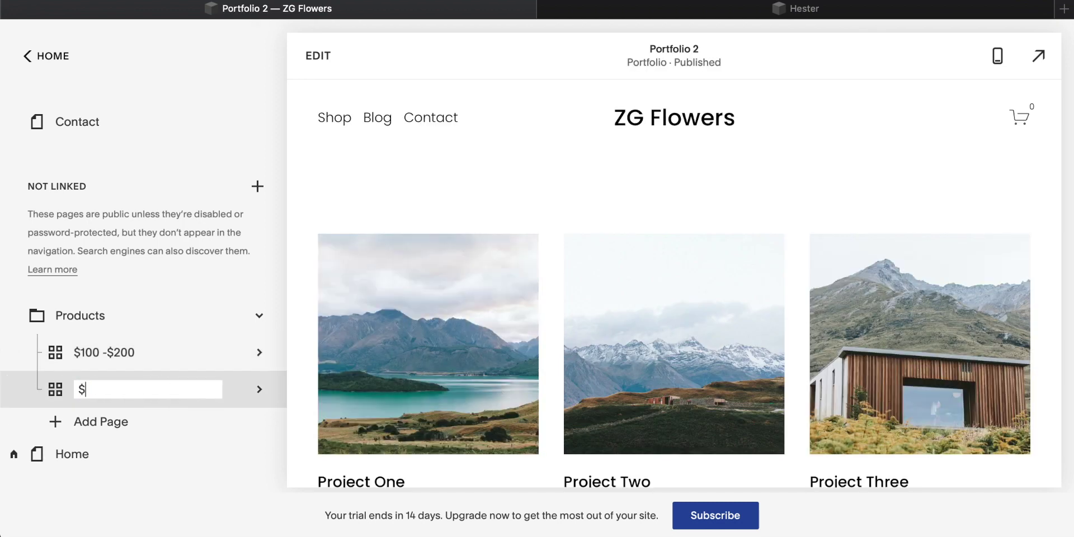
type("300-$400")
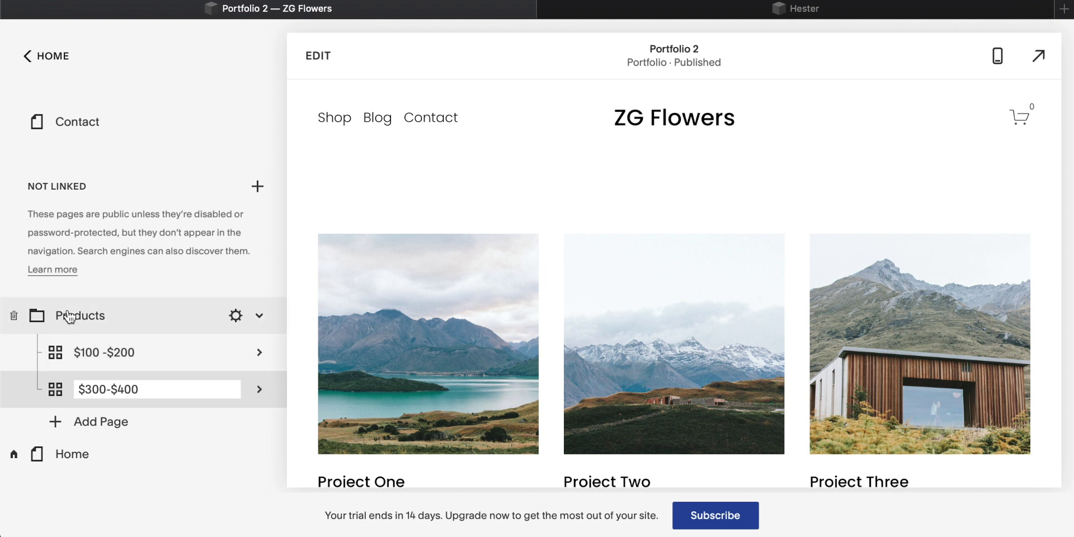
key("Return")
Open the $300-$400 page for editing, look over its projects and footer, and return to the page list.
left_click(365, 55)
scroll(336, 229, "down", 1)
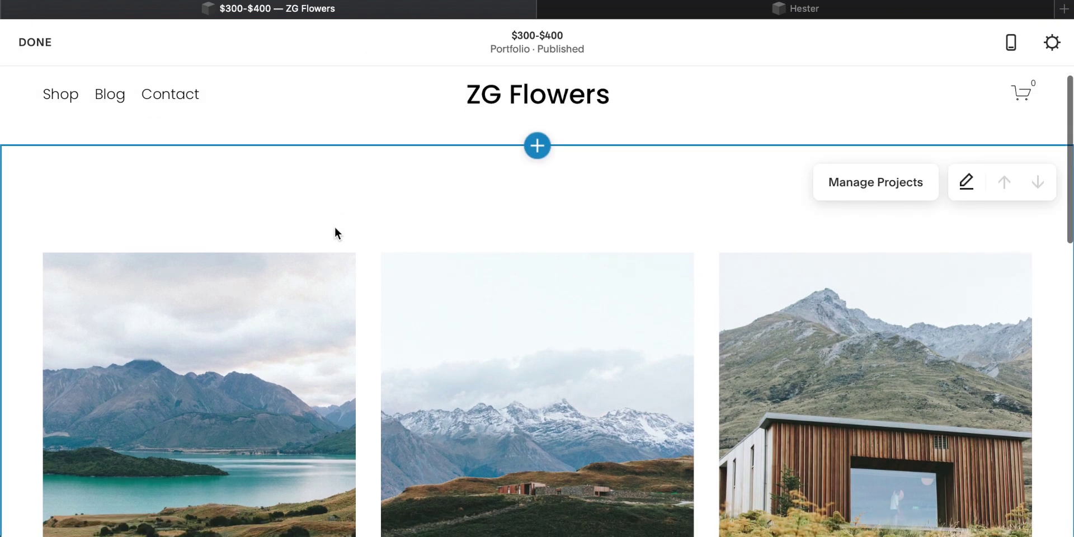
scroll(370, 196, "down", 5)
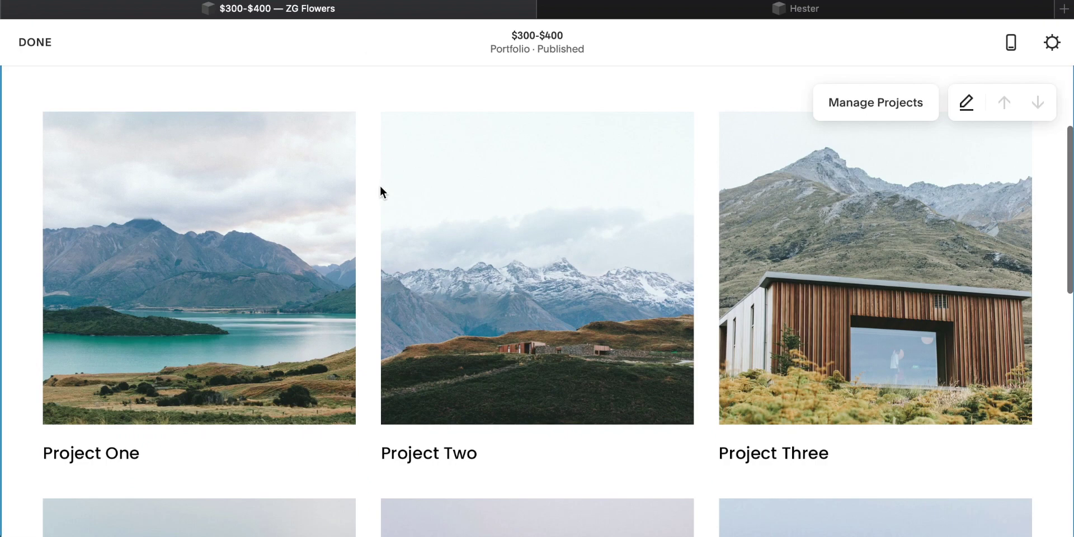
scroll(483, 367, "up", 4)
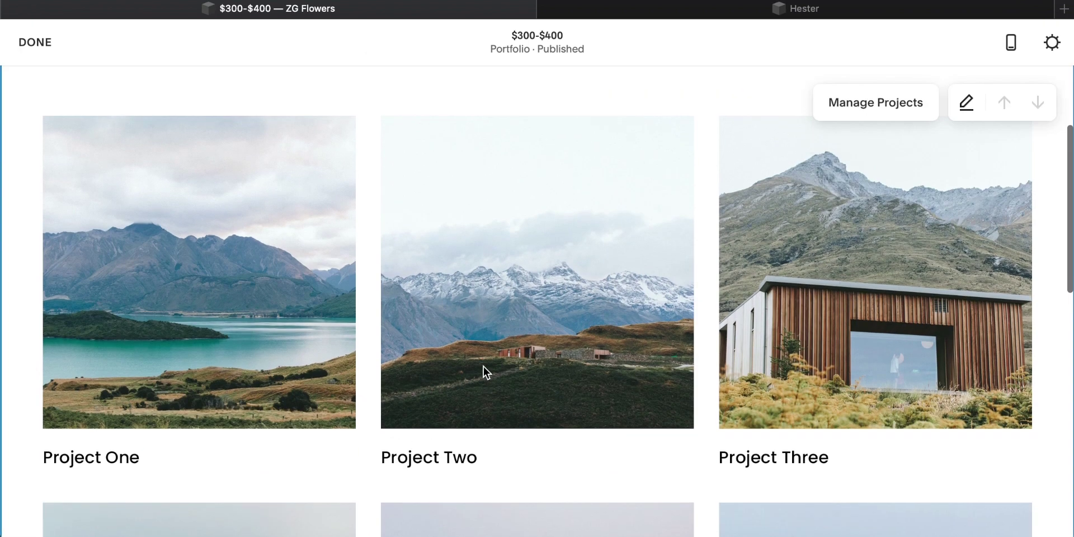
left_click(552, 317)
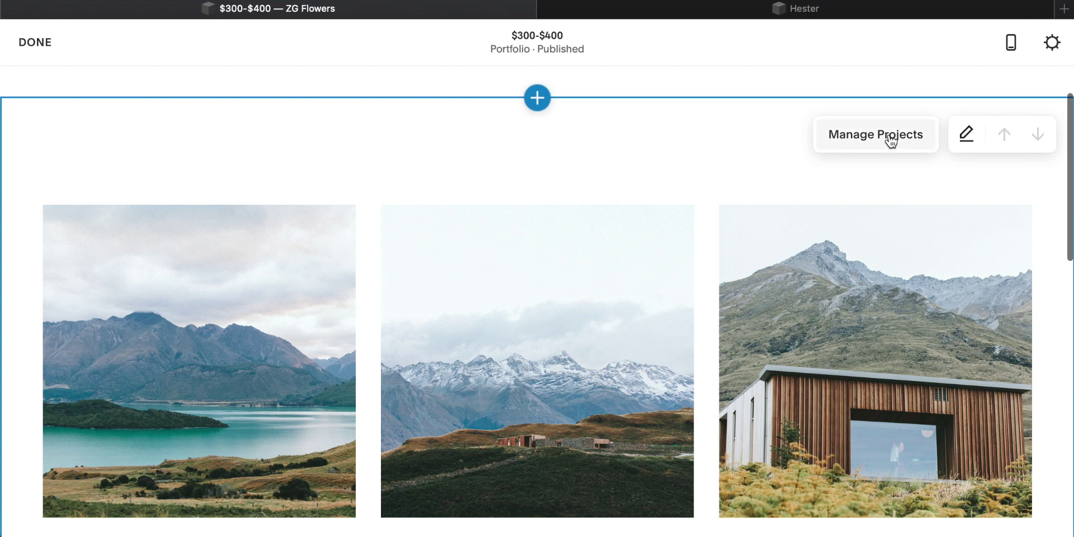
scroll(467, 151, "down", 15)
scroll(464, 158, "down", 4)
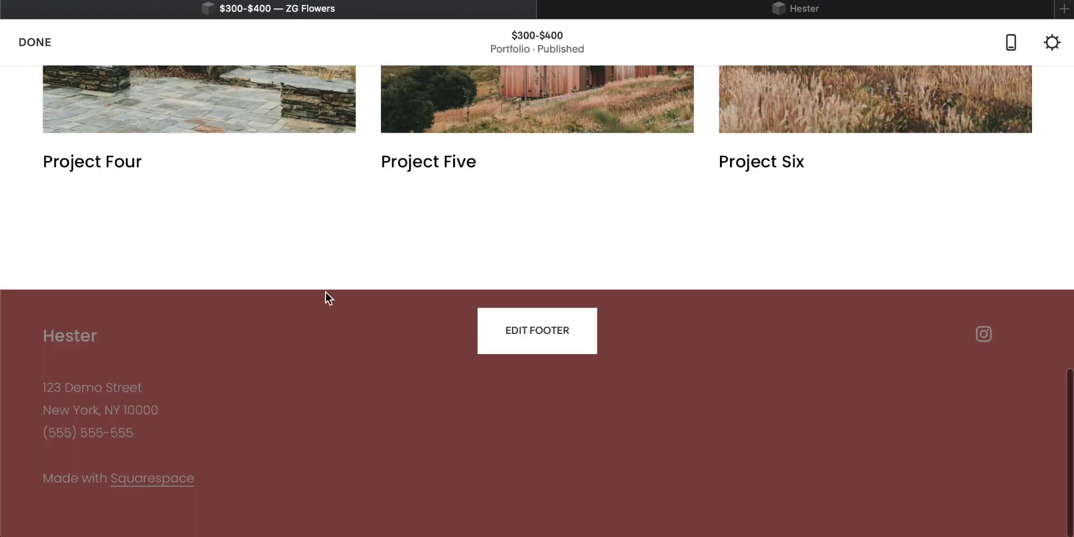
scroll(462, 362, "up", 20)
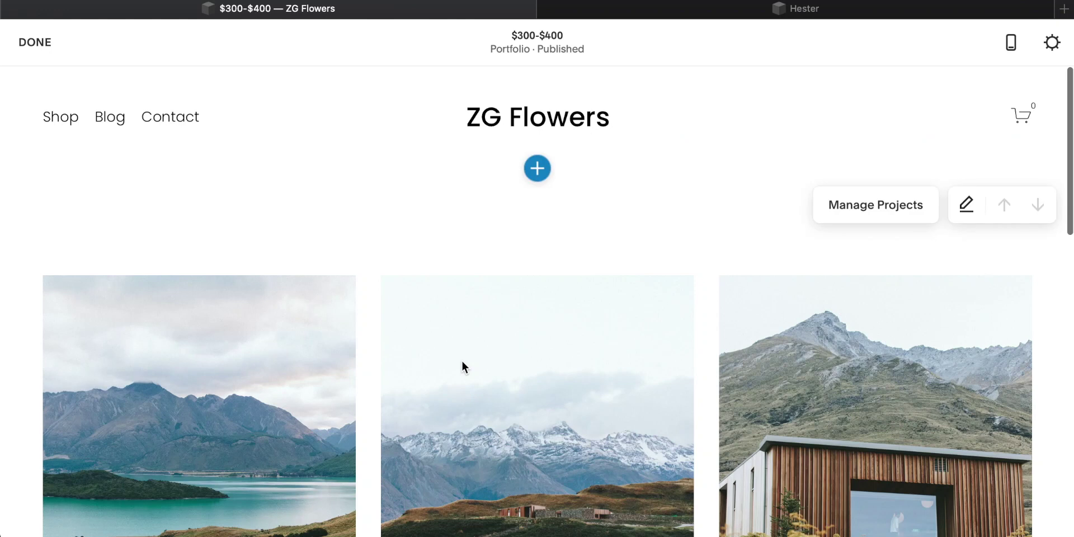
left_click(35, 43)
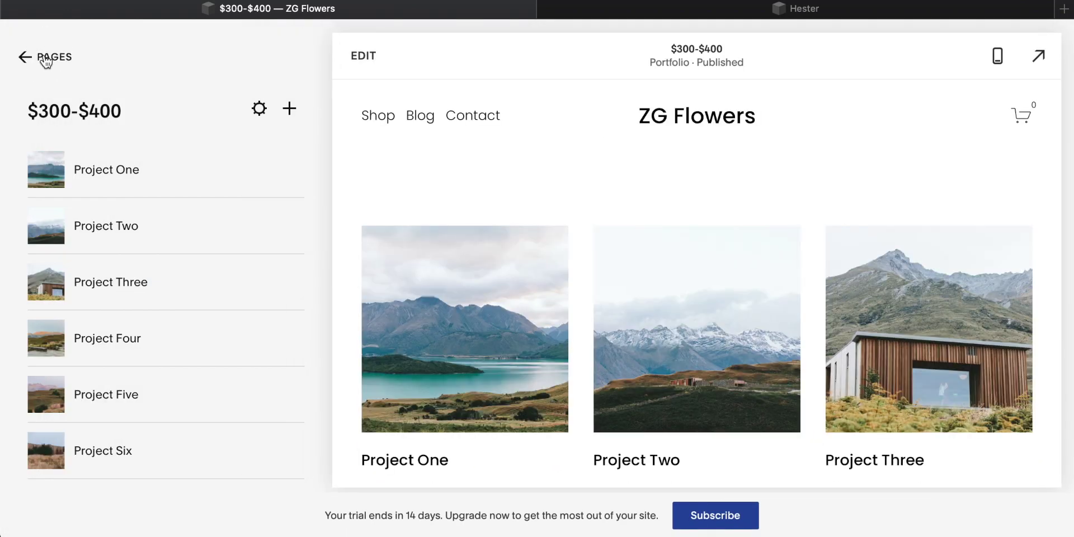
left_click(44, 56)
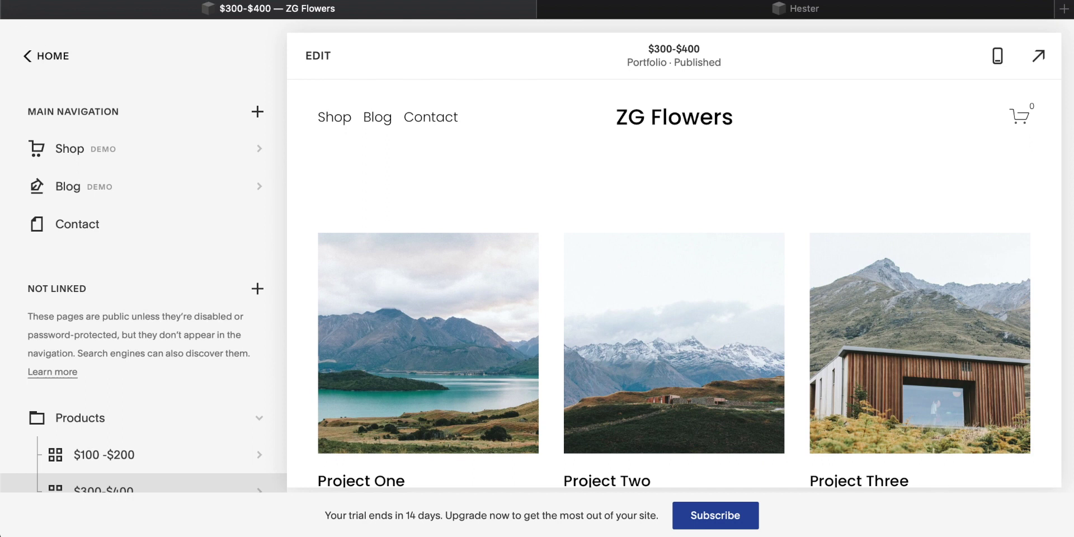
Open the Shop page and look over its demo products in the preview and the item list.
left_click(82, 148)
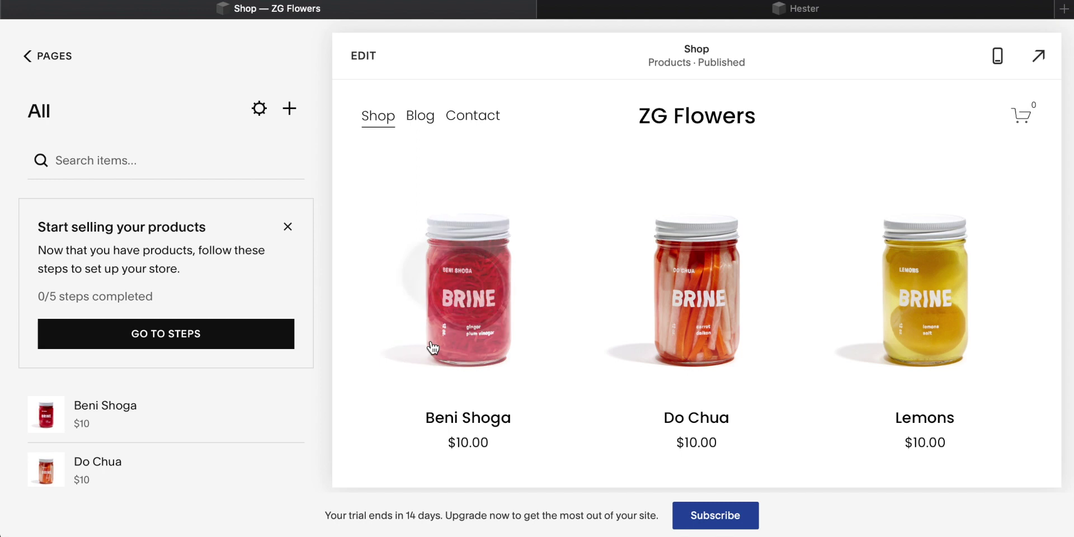
scroll(564, 347, "down", 2)
scroll(564, 380, "down", 4)
scroll(560, 393, "up", 5)
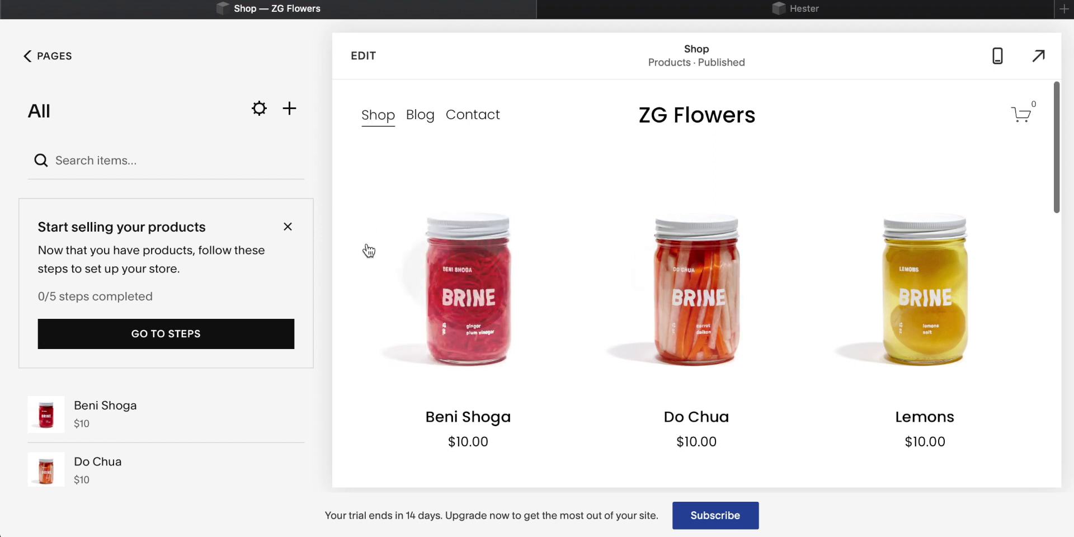
scroll(368, 250, "down", 10)
scroll(367, 249, "up", 10)
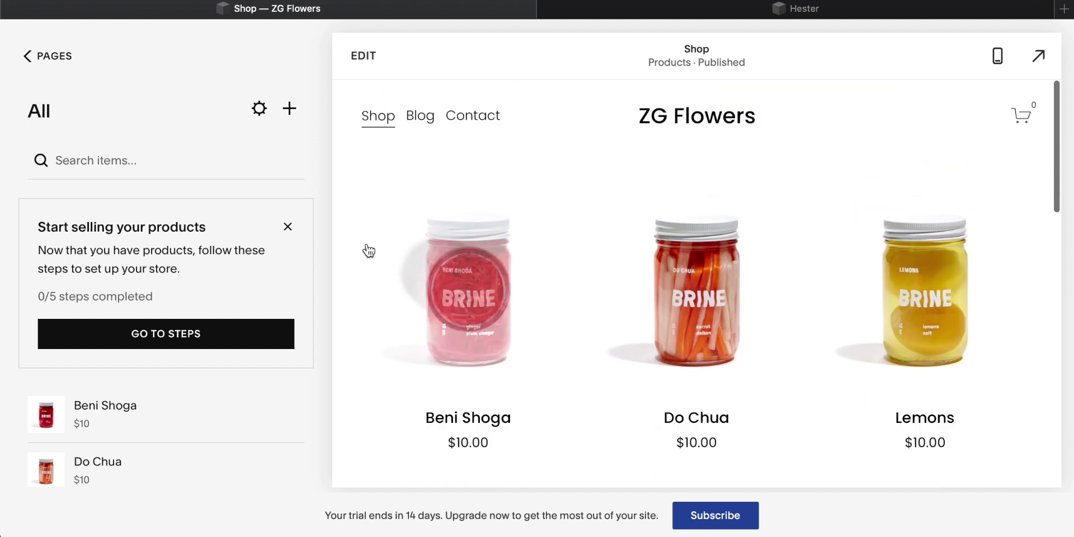
scroll(157, 434, "down", 2)
scroll(157, 435, "down", 7)
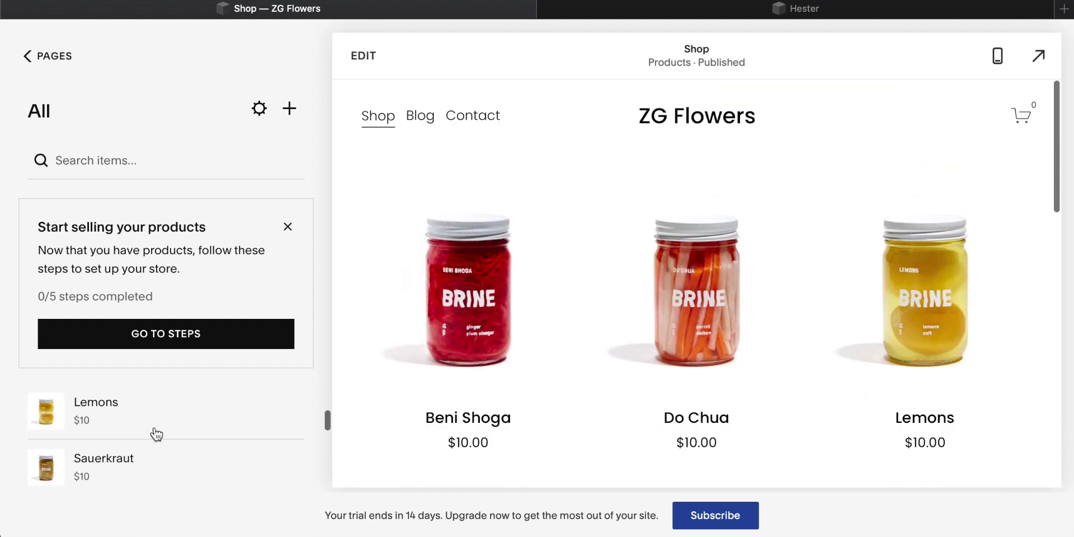
scroll(156, 435, "up", 9)
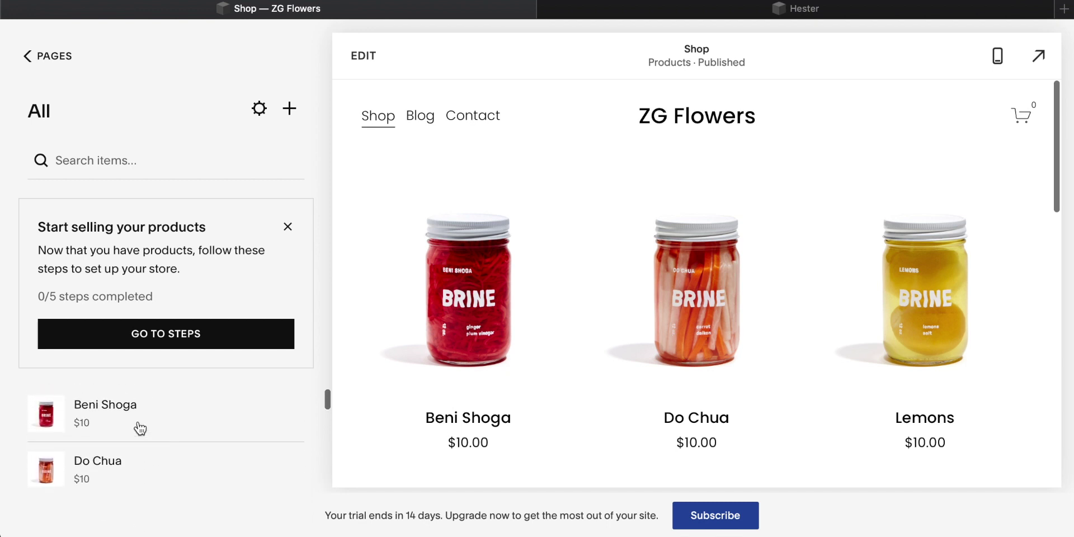
Open the Beni Shoga product for editing.
mouse_move(89, 413)
left_click(290, 415)
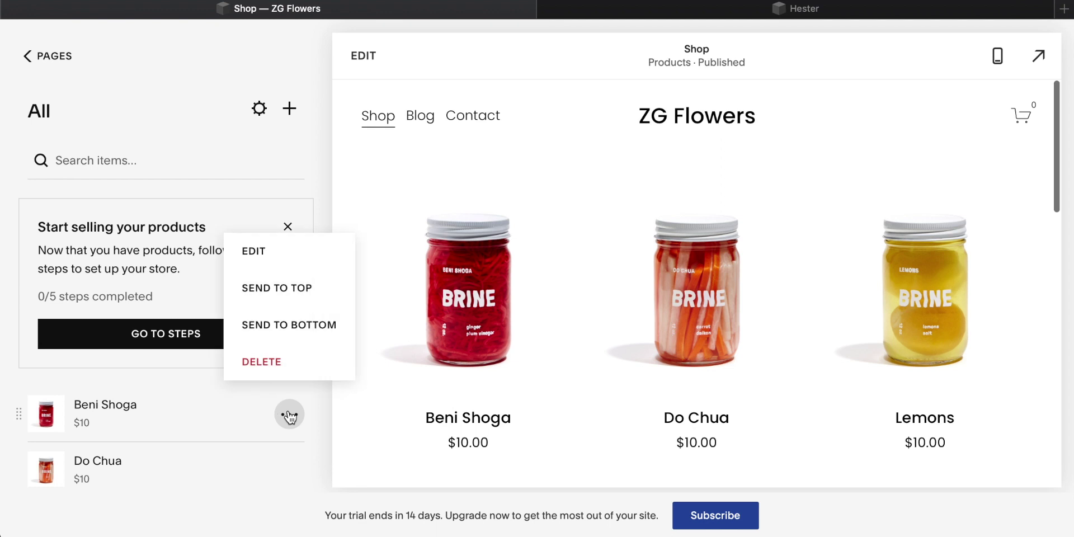
left_click(268, 253)
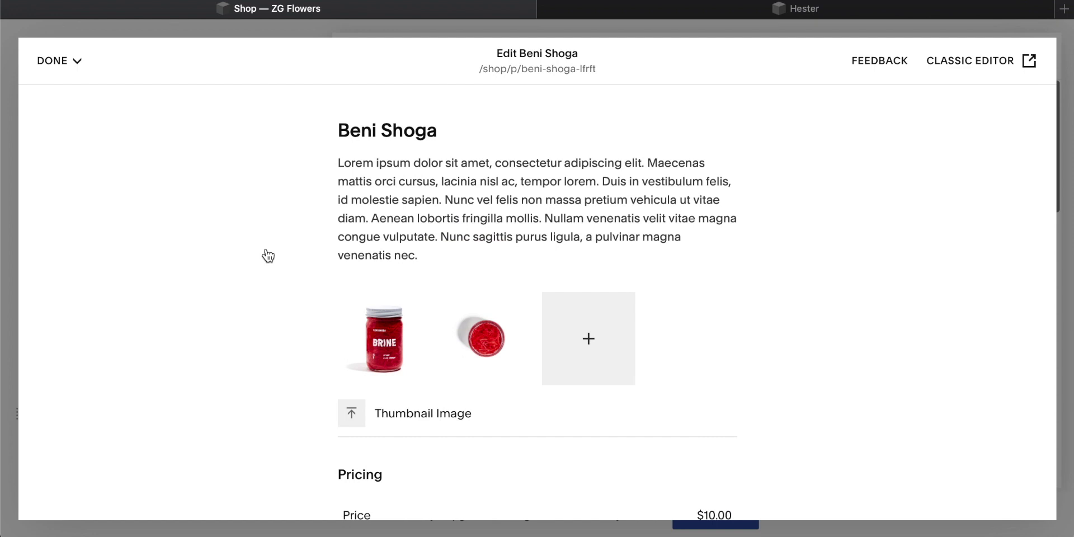
Change the product's title to Best Flowers.
left_click(401, 133)
triple_click(418, 133)
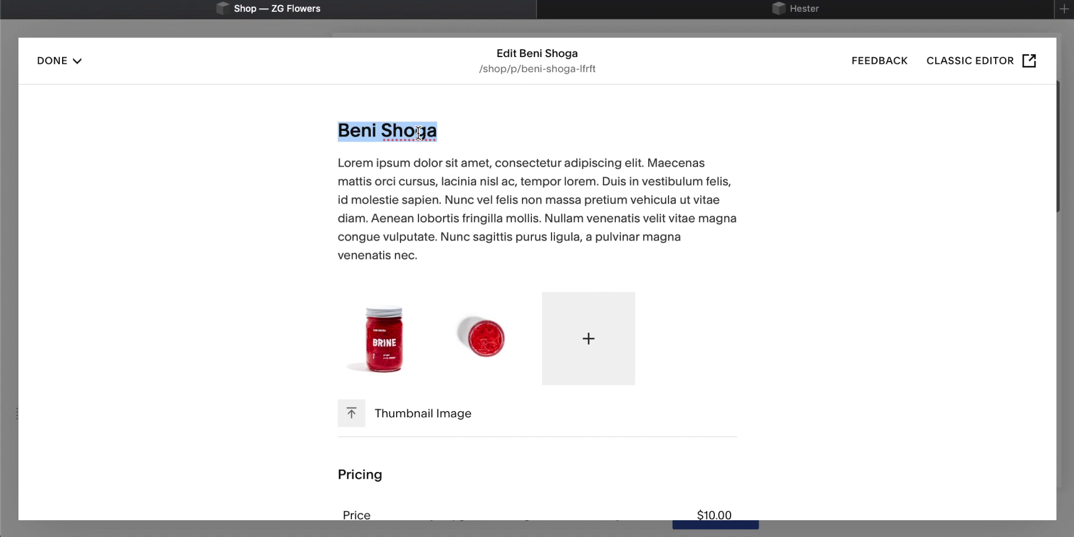
type("Best Flowers")
left_click_drag(499, 236, 387, 164)
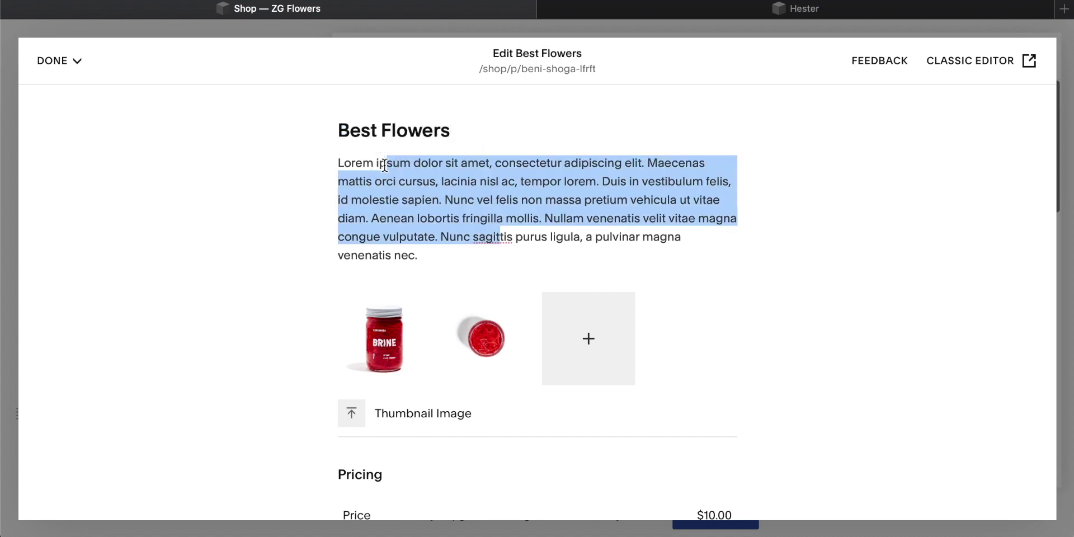
left_click(432, 202)
double_click(469, 203)
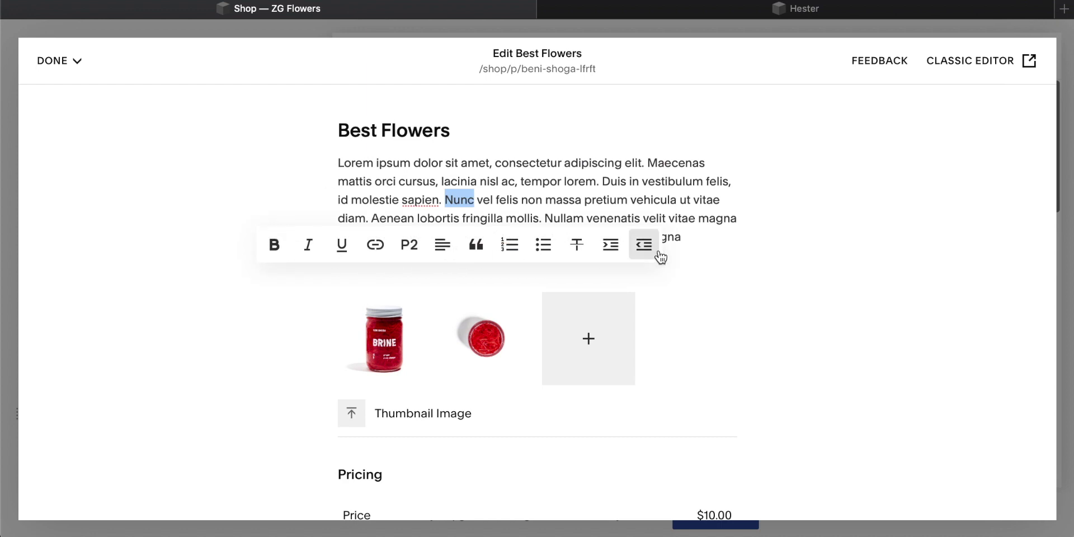
left_click(436, 181)
Add the pexels-secret-garden photo ending in 1147.jpg from the florist folder to the product's images.
scroll(435, 185, "down", 3)
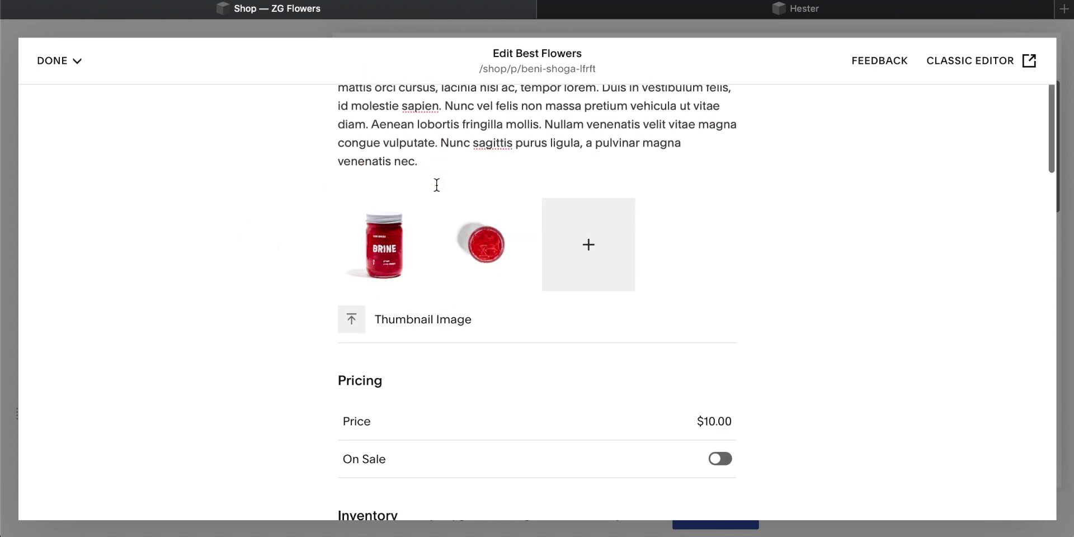
mouse_move(451, 253)
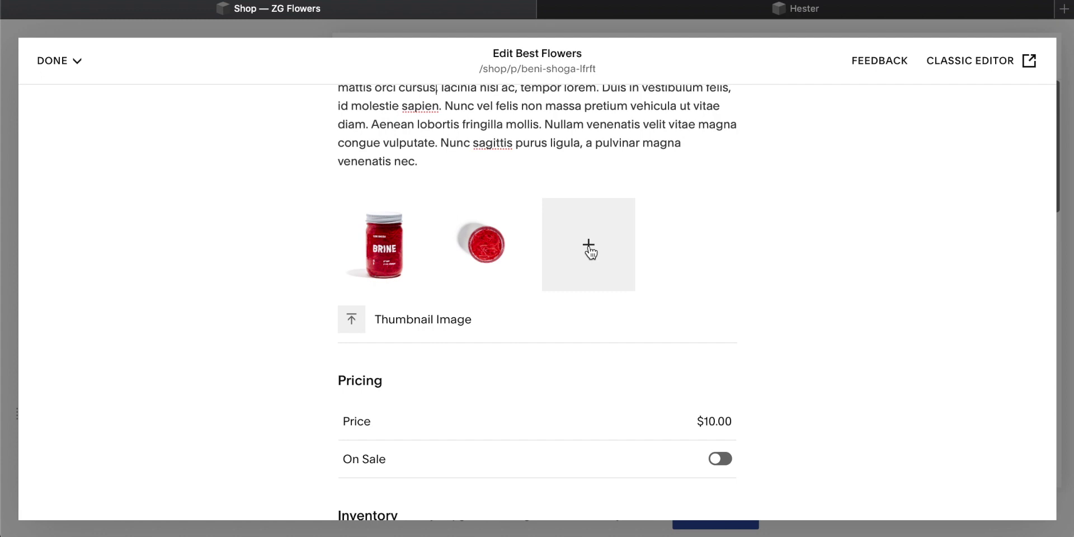
left_click(589, 246)
left_click(703, 98)
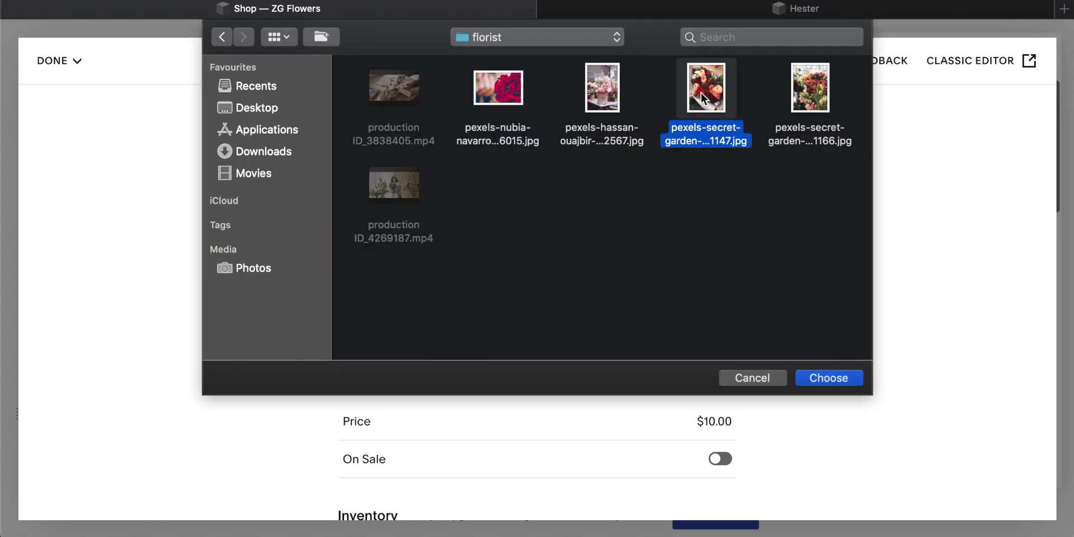
left_click(831, 377)
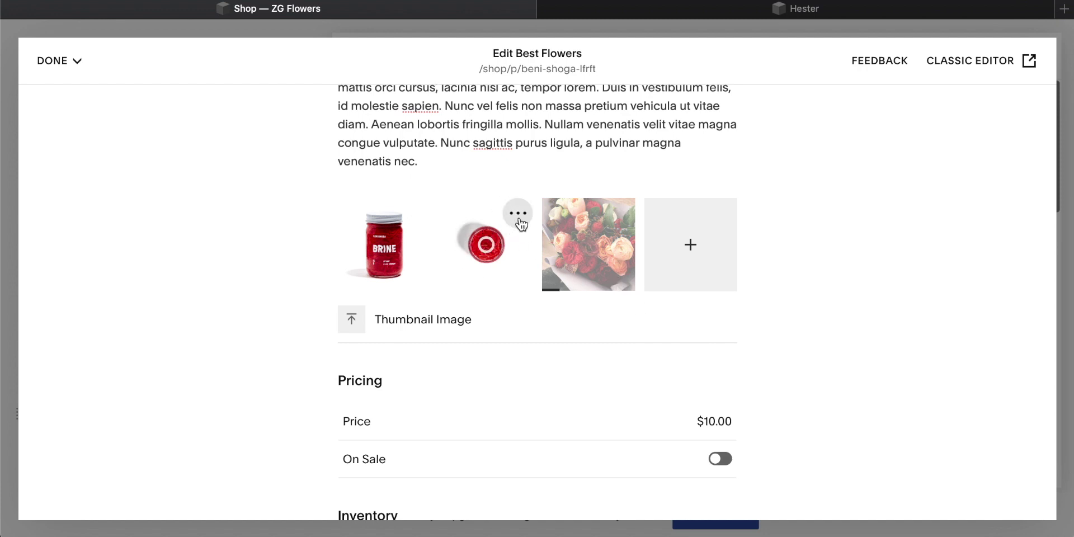
Delete the two demo jar images from the product, keeping only the flower photo.
left_click(519, 219)
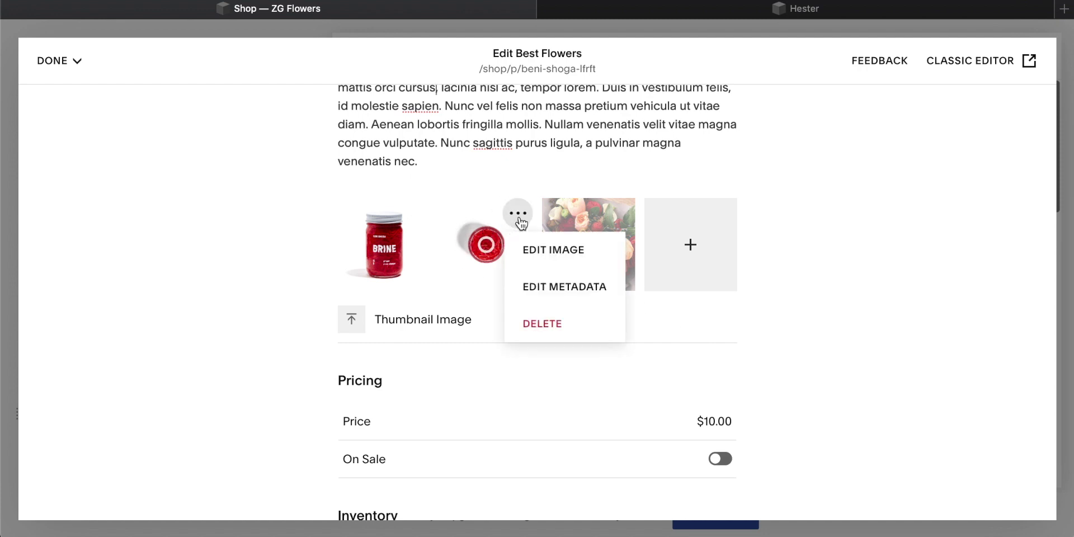
left_click(541, 325)
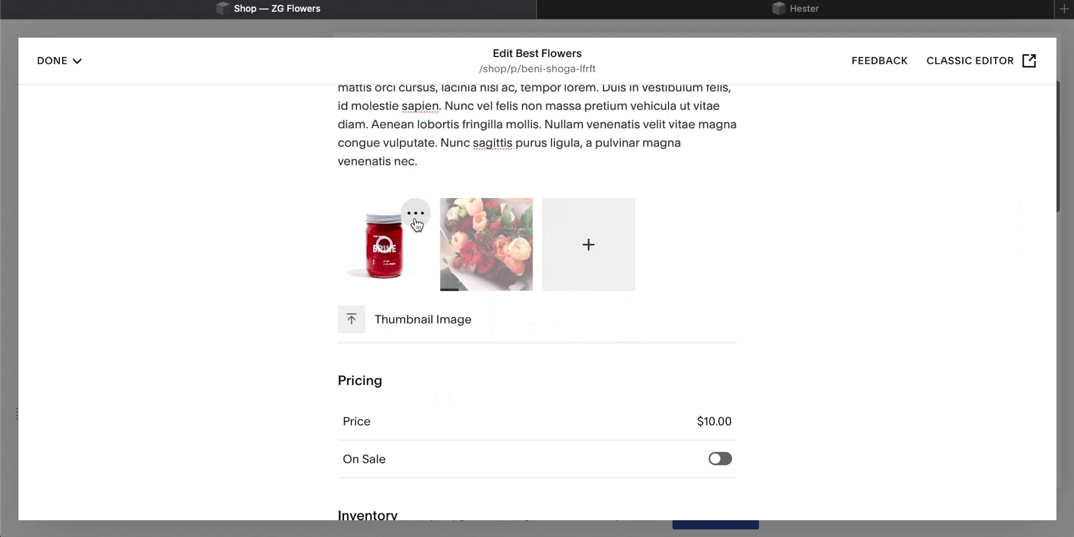
left_click(417, 219)
left_click(441, 322)
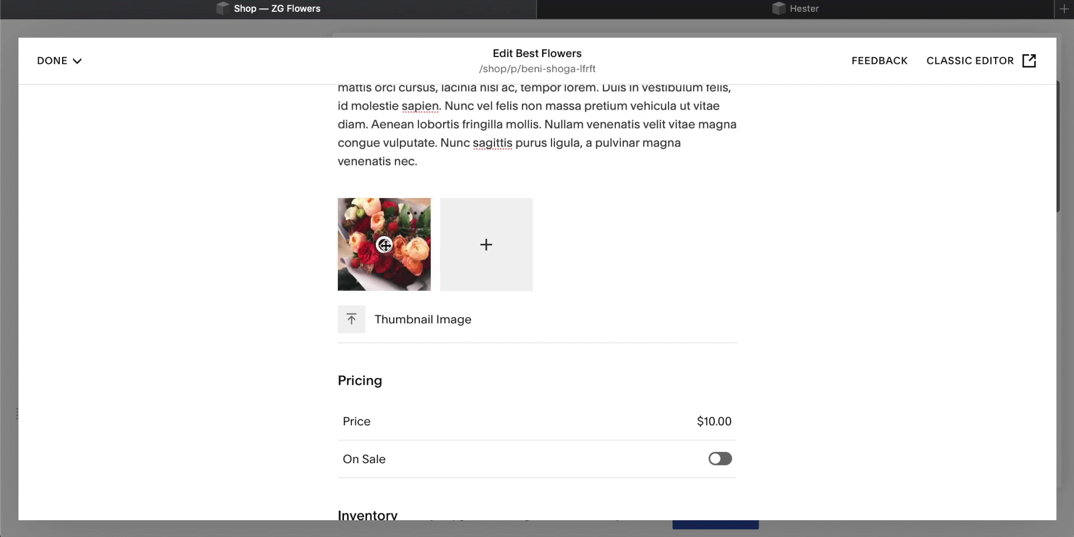
Set the product's price to $50.
scroll(603, 290, "down", 2)
scroll(603, 289, "down", 2)
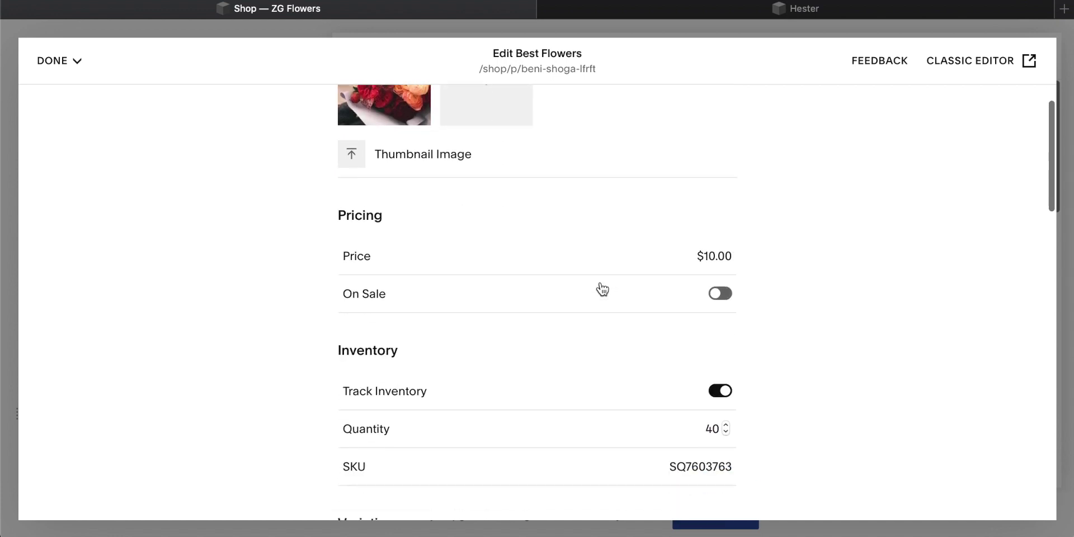
left_click(700, 219)
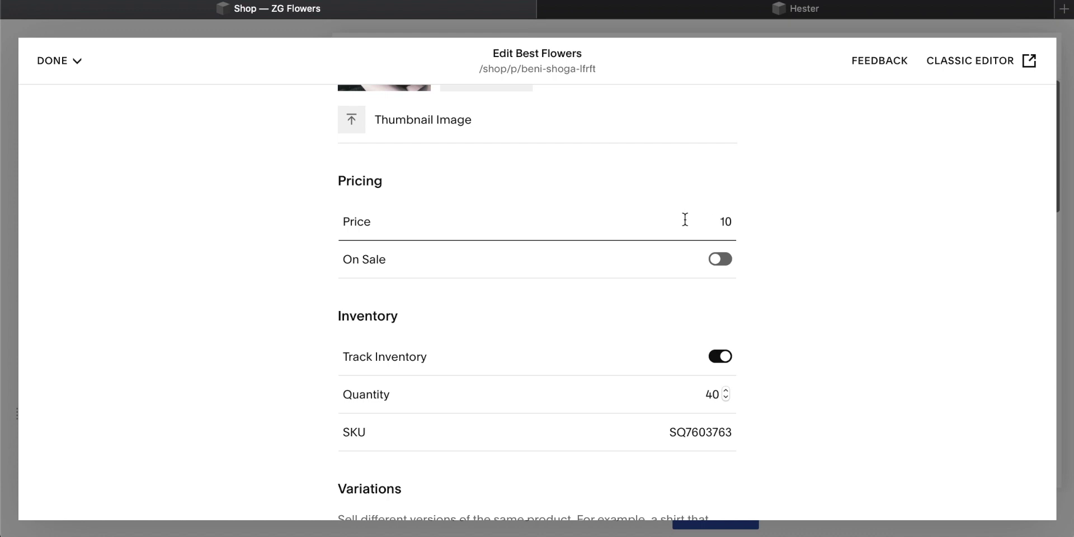
key("Right")
key("Right")
type("50")
key("BackSpace")
Try putting the product on sale with a sale price of $40, and turn the sale off again.
left_click(716, 259)
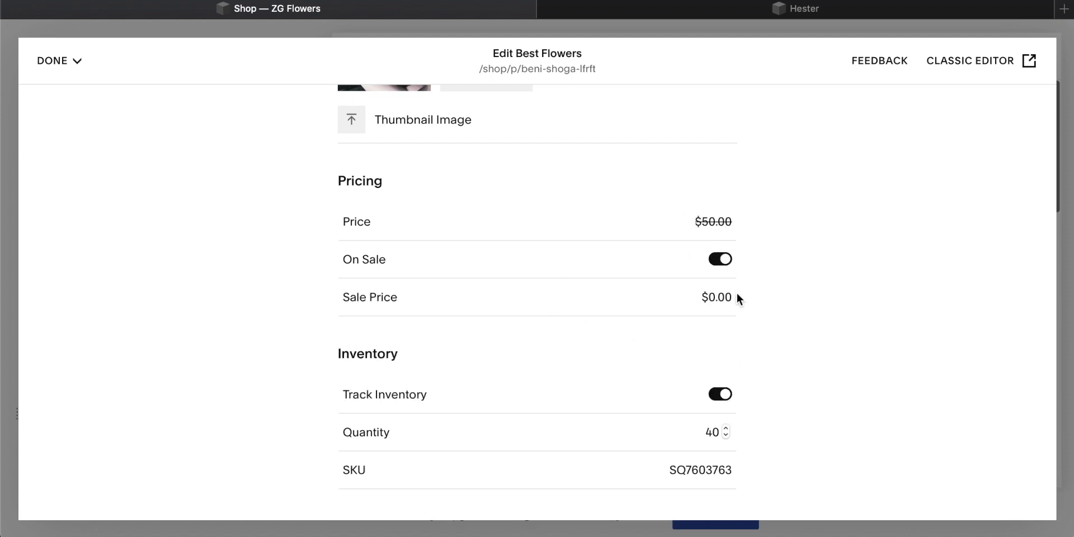
left_click(719, 295)
type("40")
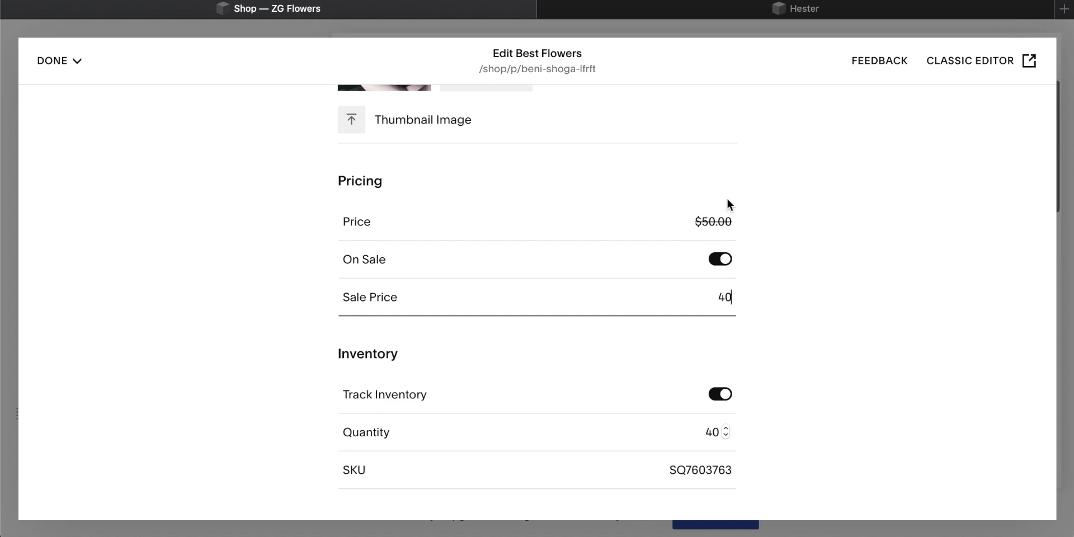
left_click(721, 257)
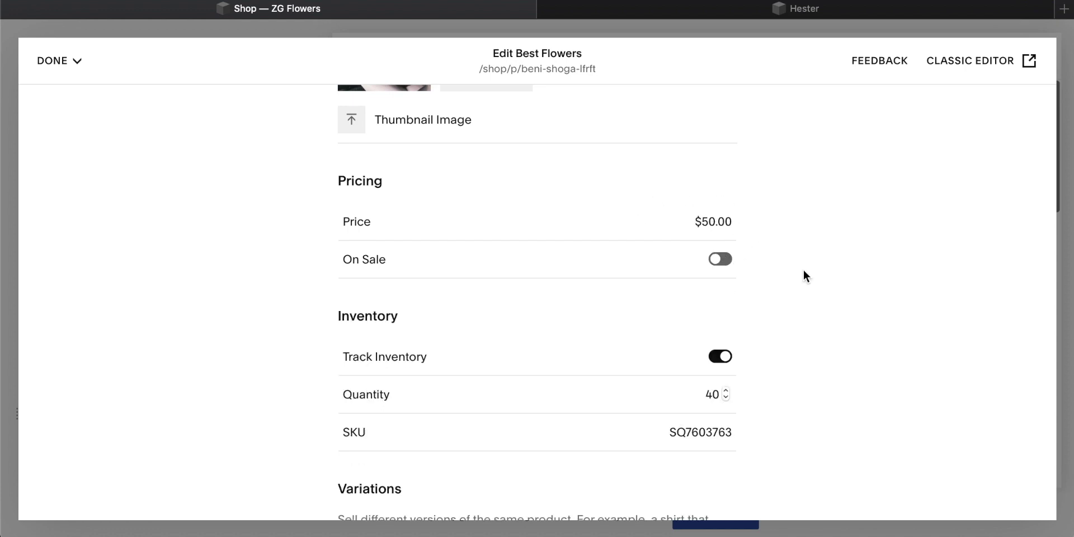
Try turning the product's inventory tracking off and back on, and check the SKU field.
scroll(804, 270, "down", 3)
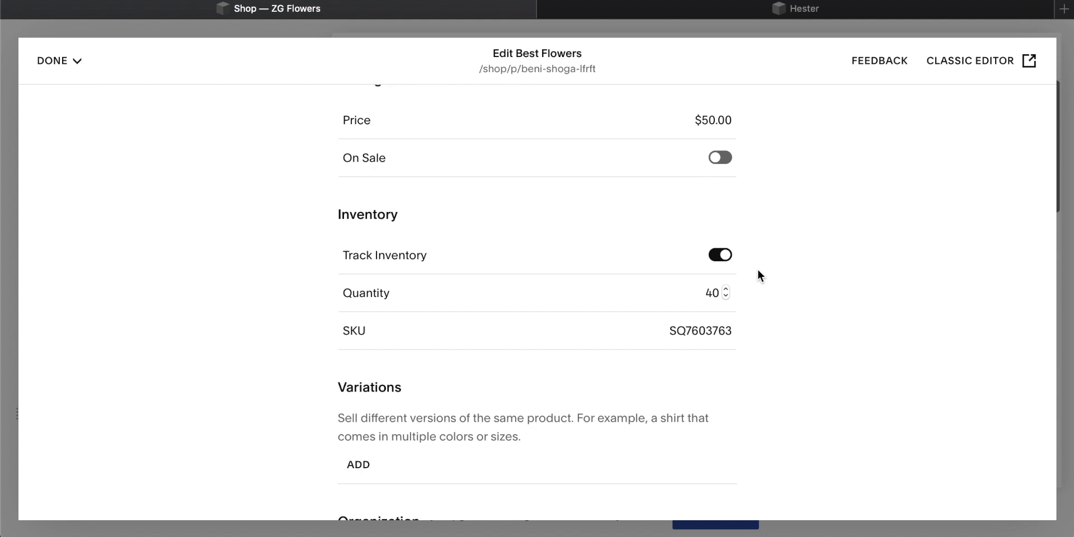
left_click(724, 257)
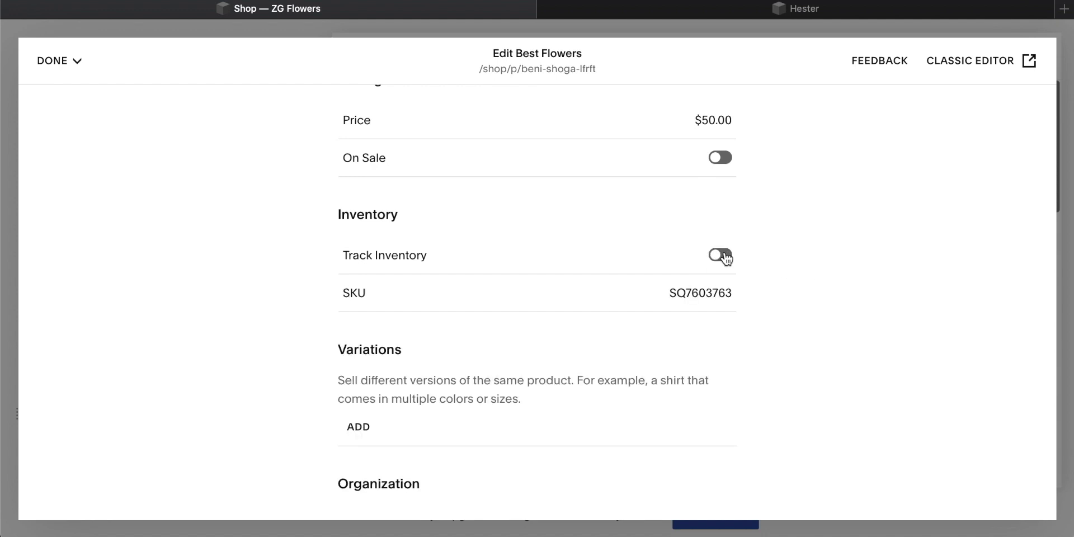
left_click(725, 256)
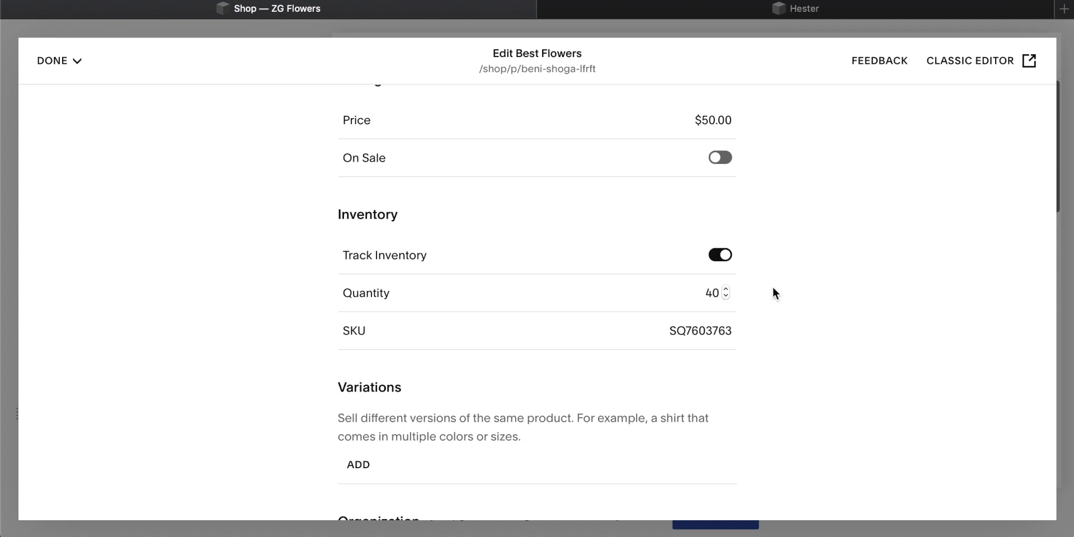
scroll(773, 287, "down", 2)
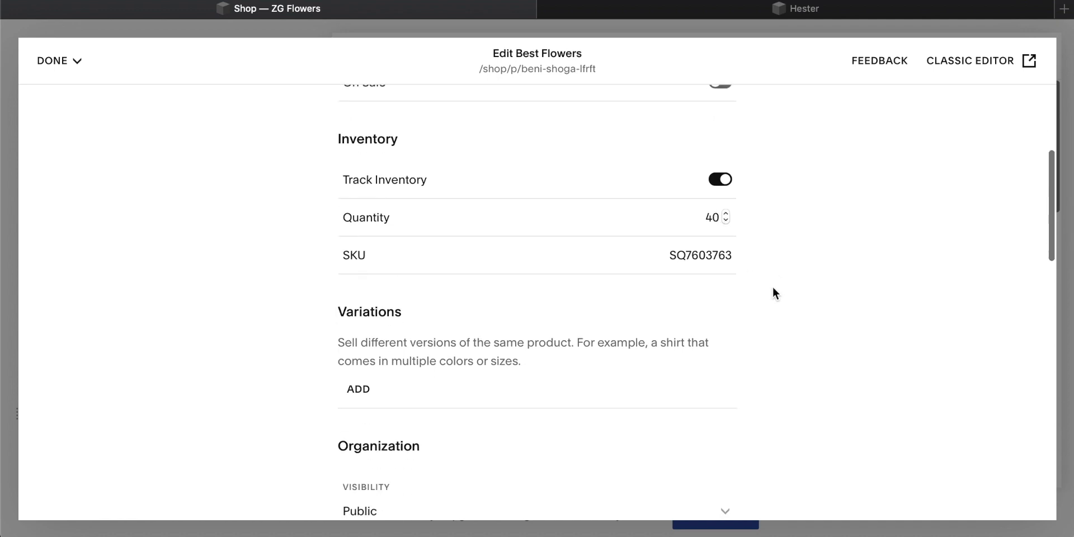
left_click(688, 255)
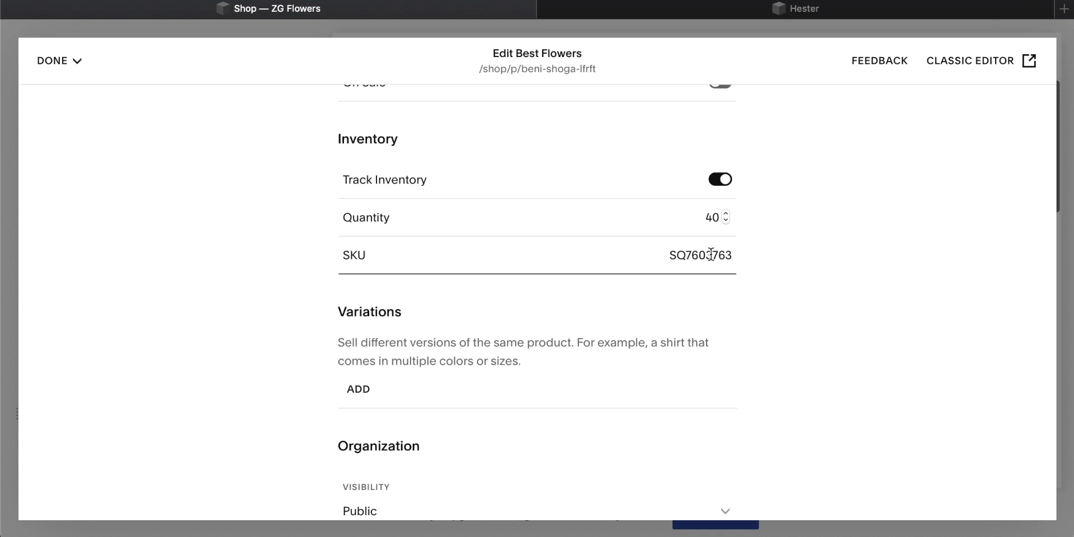
Start adding variations to the product, with a Color option that has the variant Red.
scroll(712, 255, "down", 3)
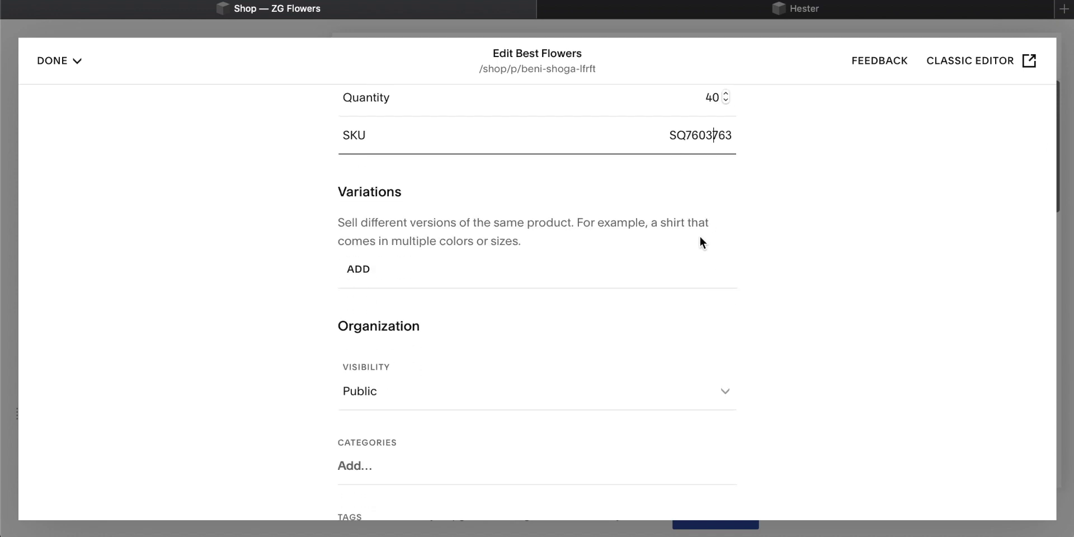
scroll(398, 227, "down", 1)
left_click(360, 229)
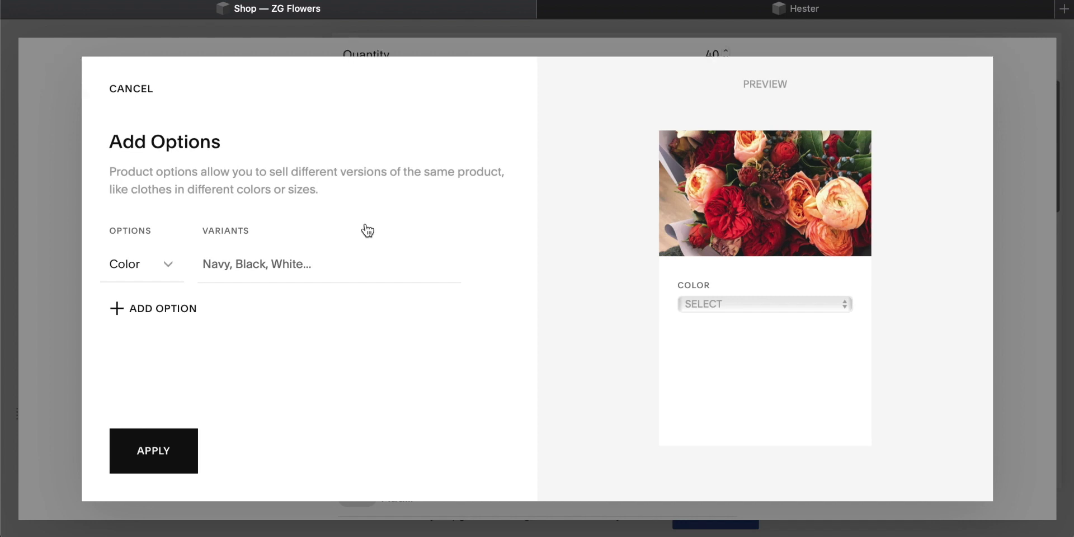
left_click(168, 266)
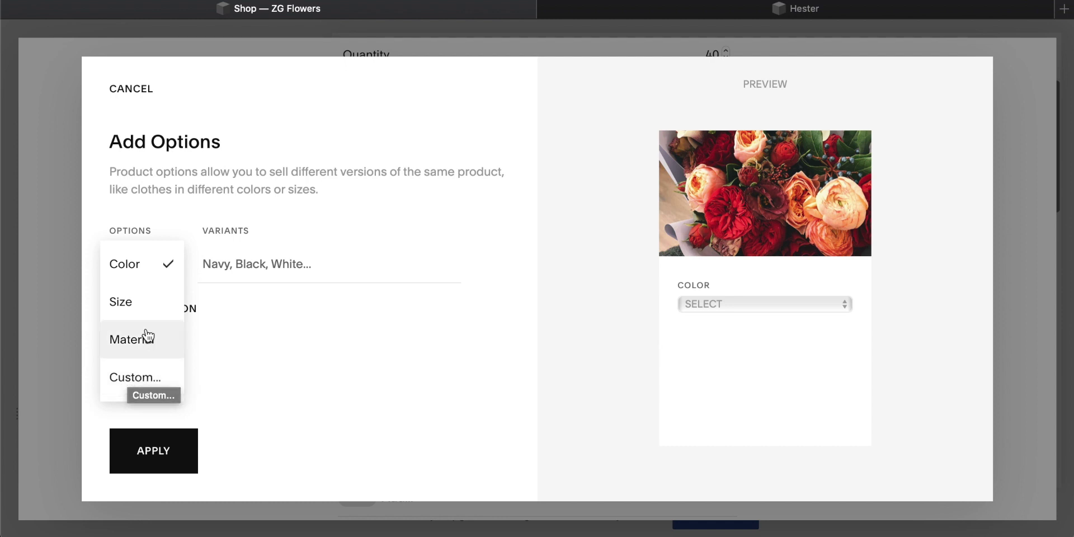
left_click(142, 270)
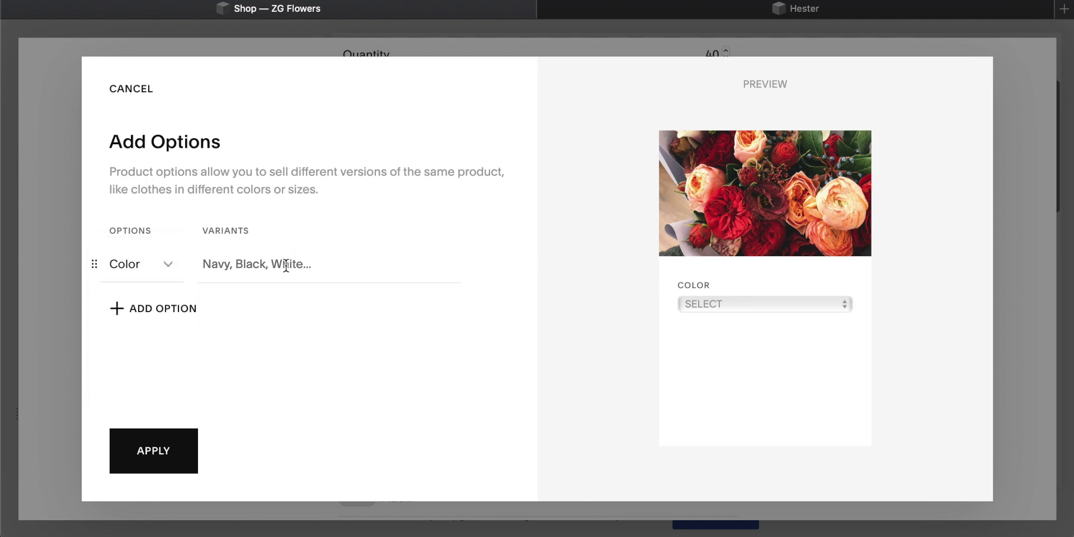
type("Red")
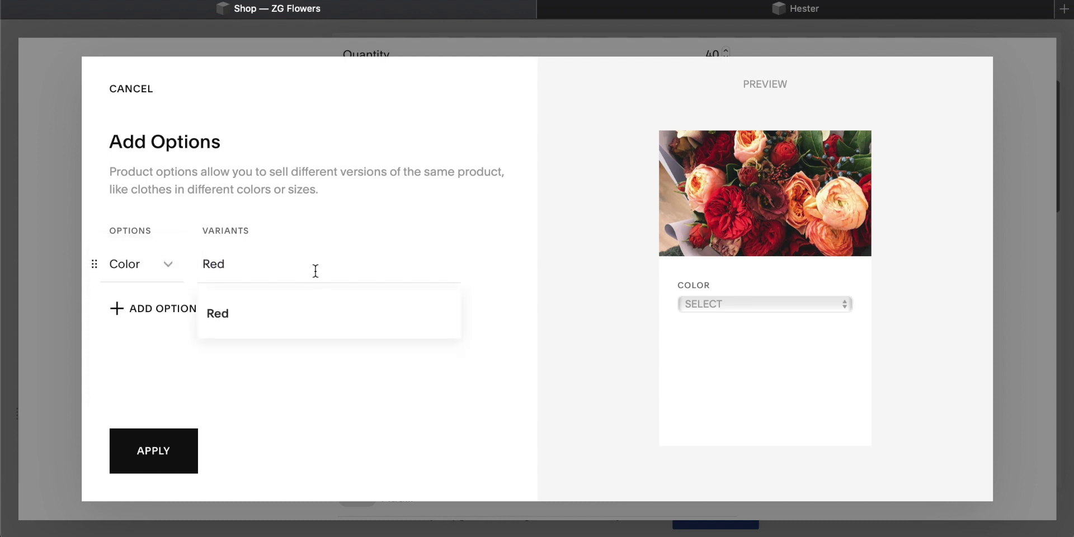
left_click(300, 313)
Add a Size option with the variants Small and Large, and apply the options to the product.
left_click(149, 309)
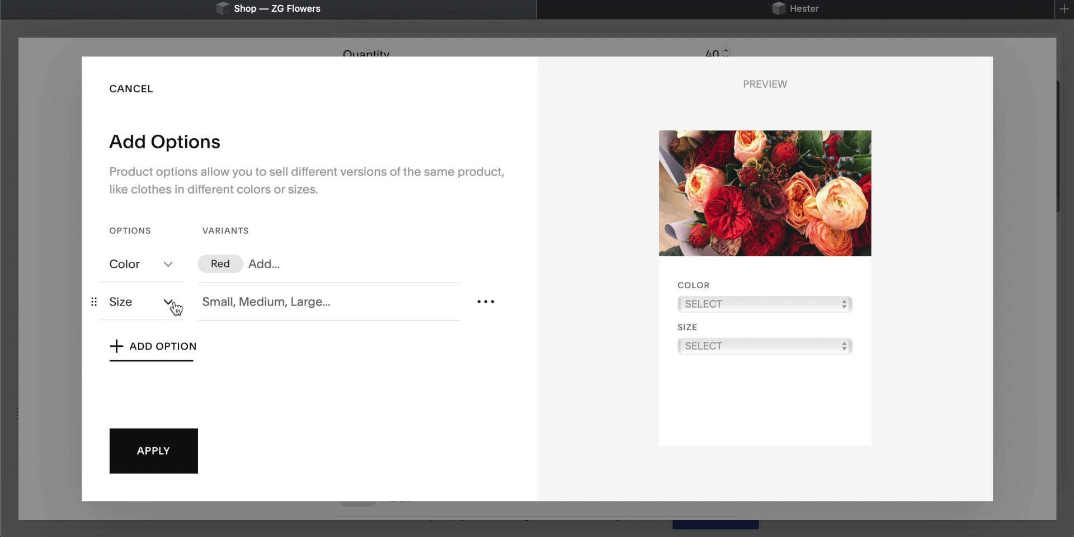
left_click(169, 304)
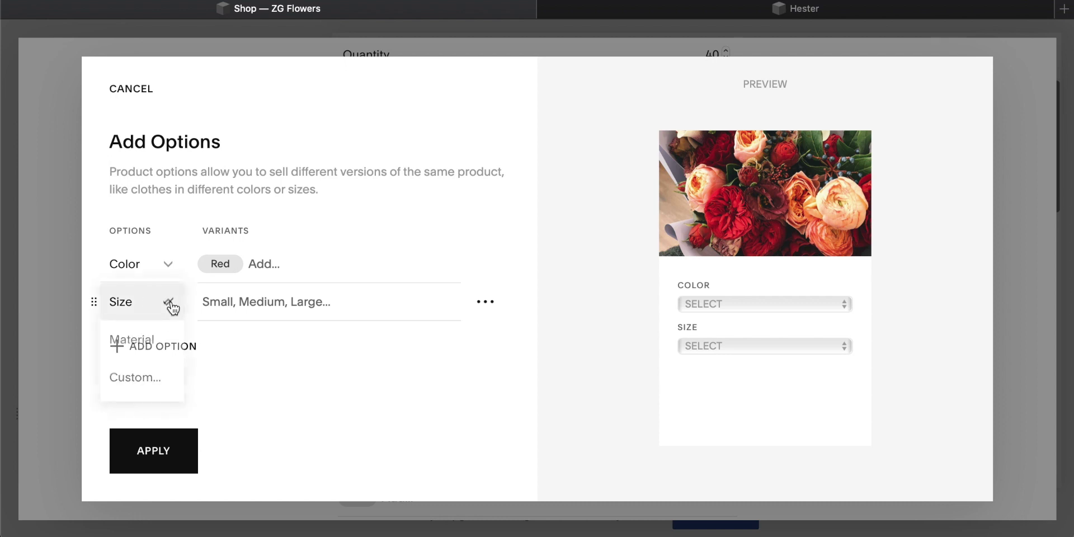
left_click(134, 305)
left_click(227, 305)
type("Small")
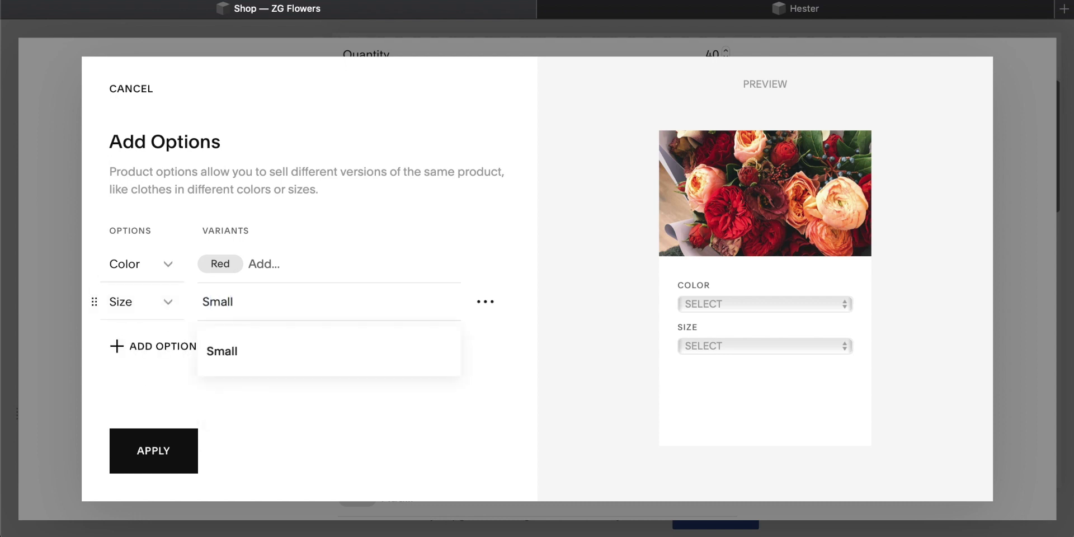
left_click(251, 352)
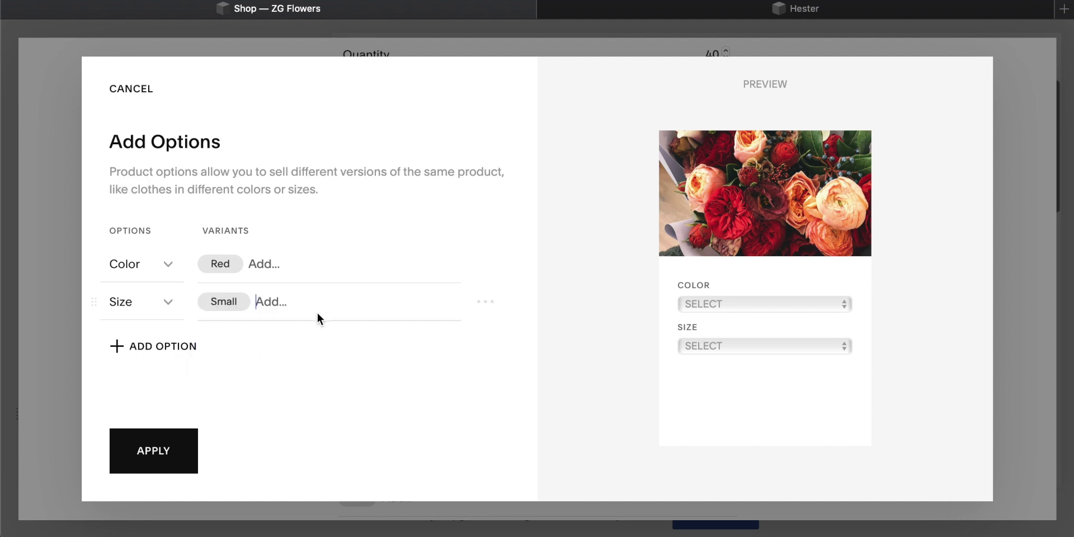
type("Large")
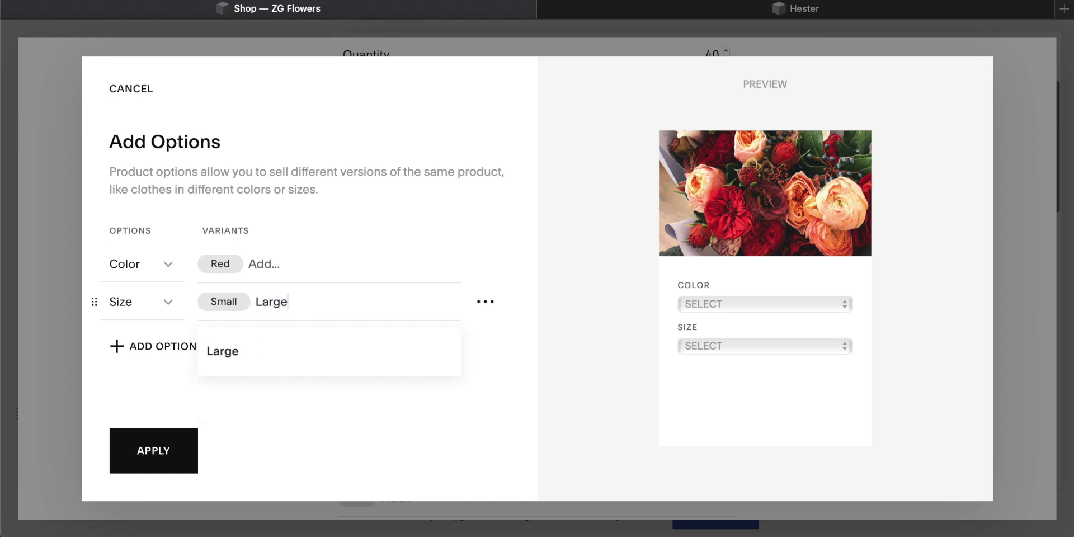
left_click(232, 354)
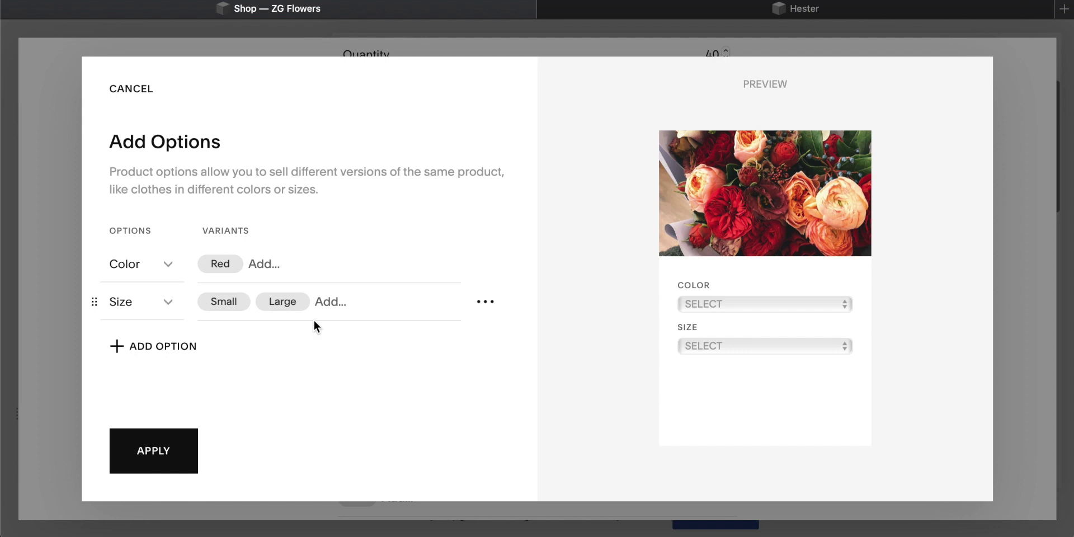
left_click(160, 461)
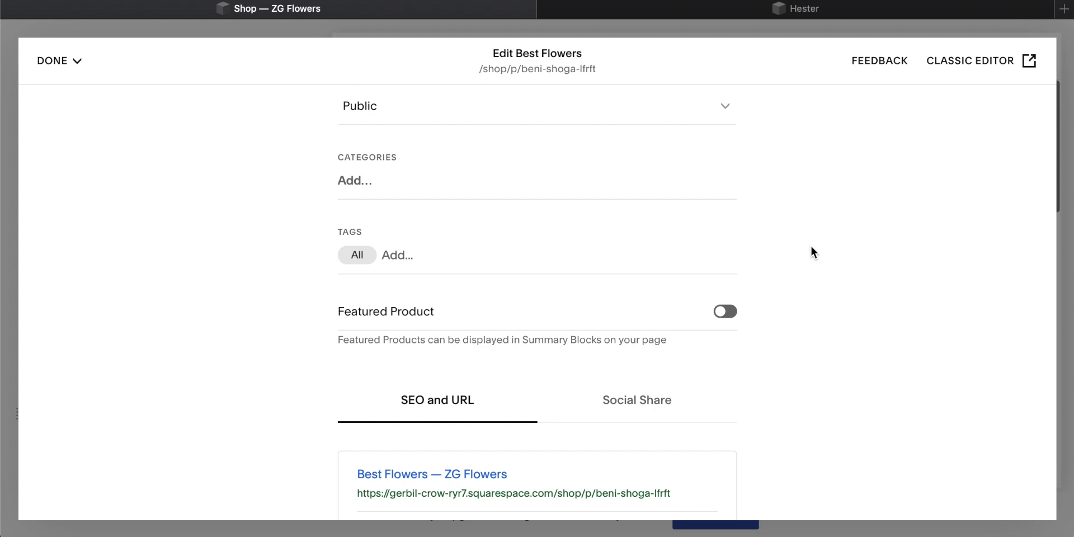
Look over the product's SEO and URL preview and its Social Share preview.
scroll(775, 227, "down", 4)
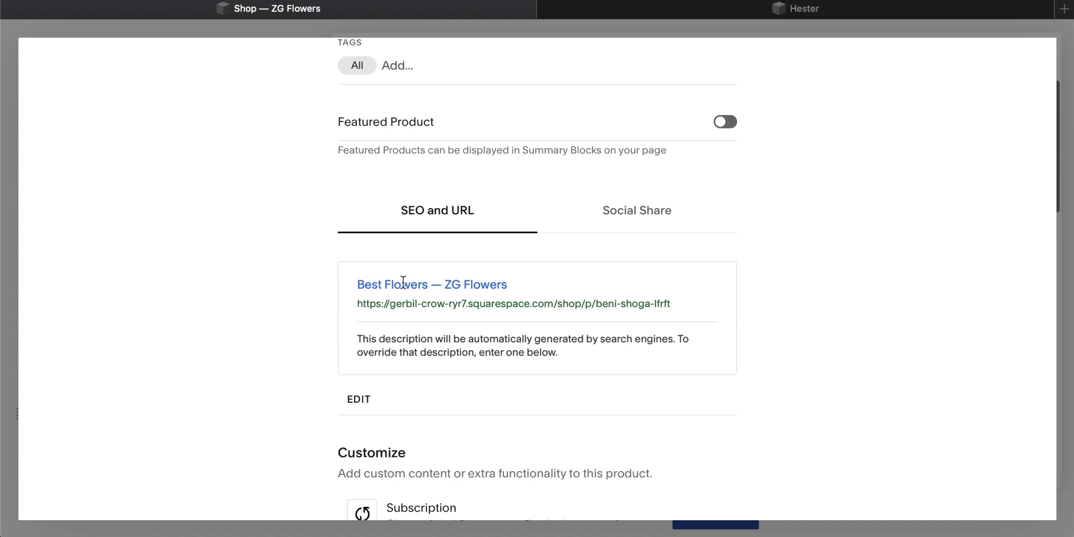
left_click(617, 214)
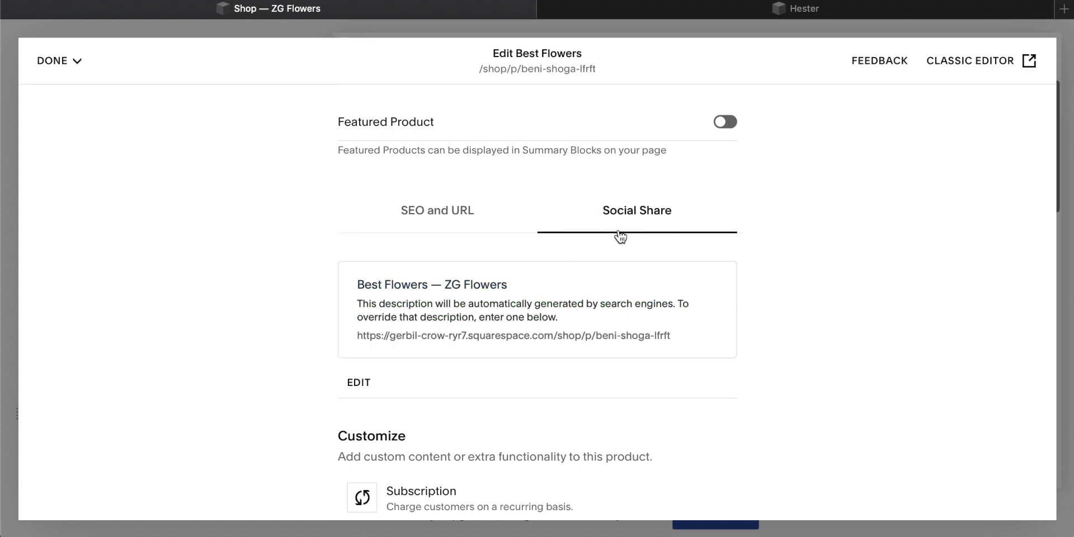
left_click(438, 213)
scroll(265, 235, "down", 2)
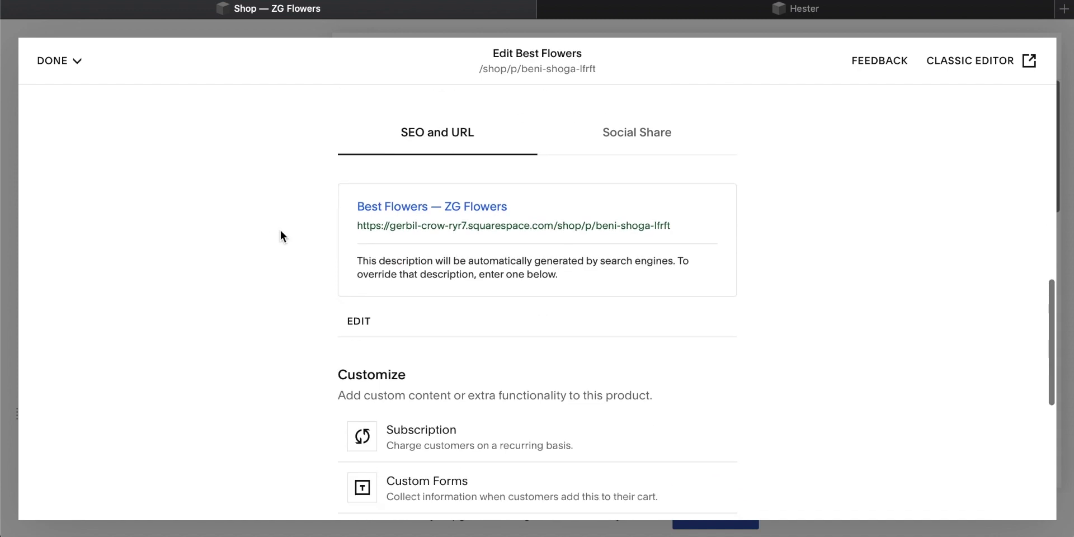
Set the Best Flowers product's SEO title to "Best Flowers London" and apply it.
left_click(357, 321)
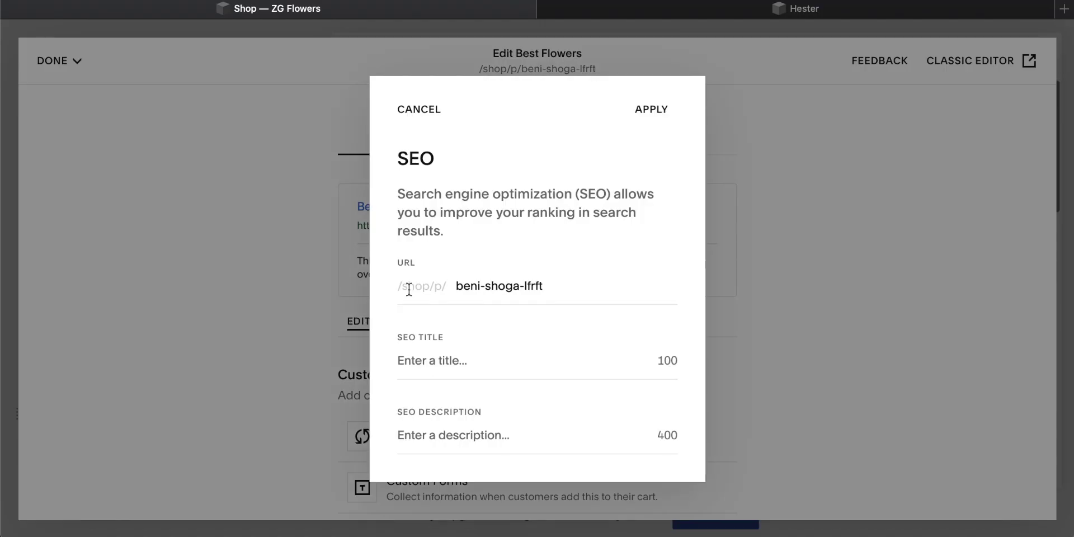
left_click(443, 360)
type("Best Flowers London")
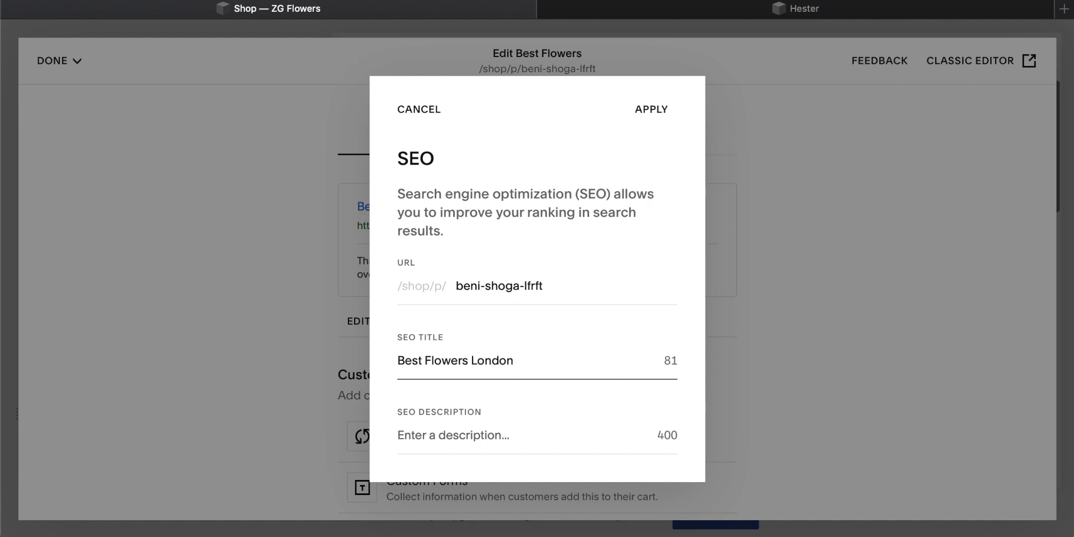
left_click(651, 109)
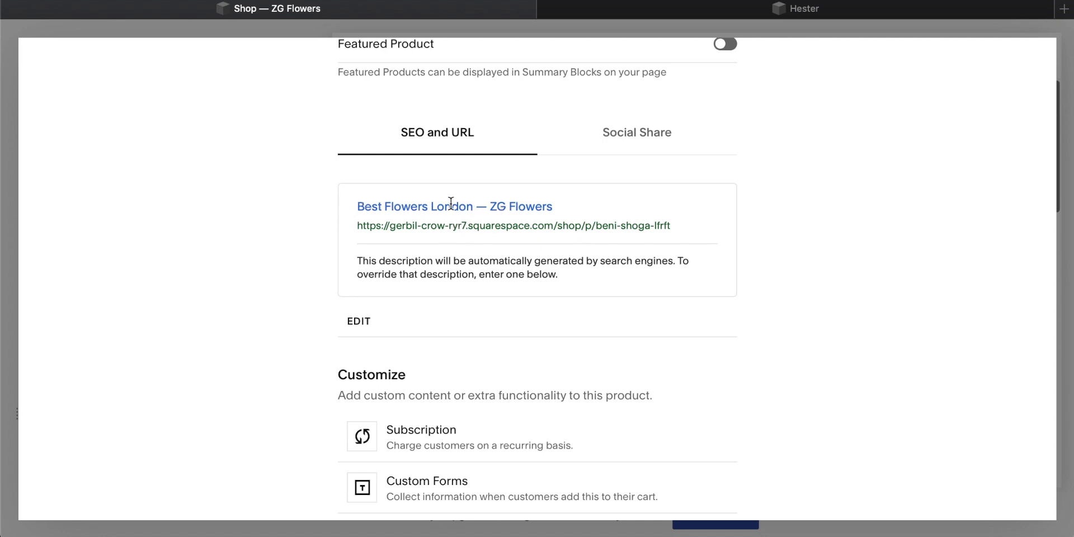
Look over the product's customization options, including the recurring subscription settings, without changing them.
scroll(385, 234, "down", 5)
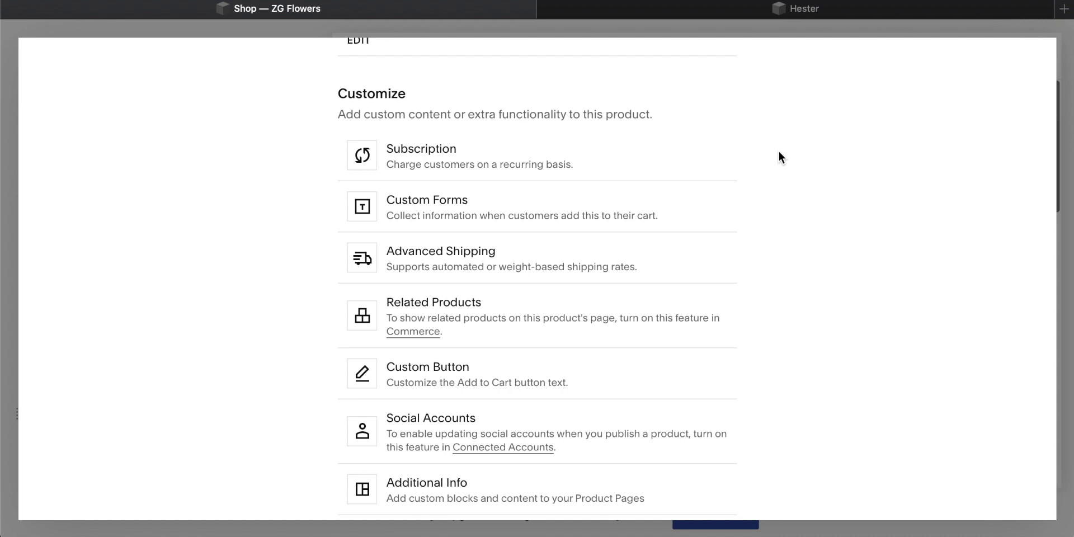
left_click(464, 159)
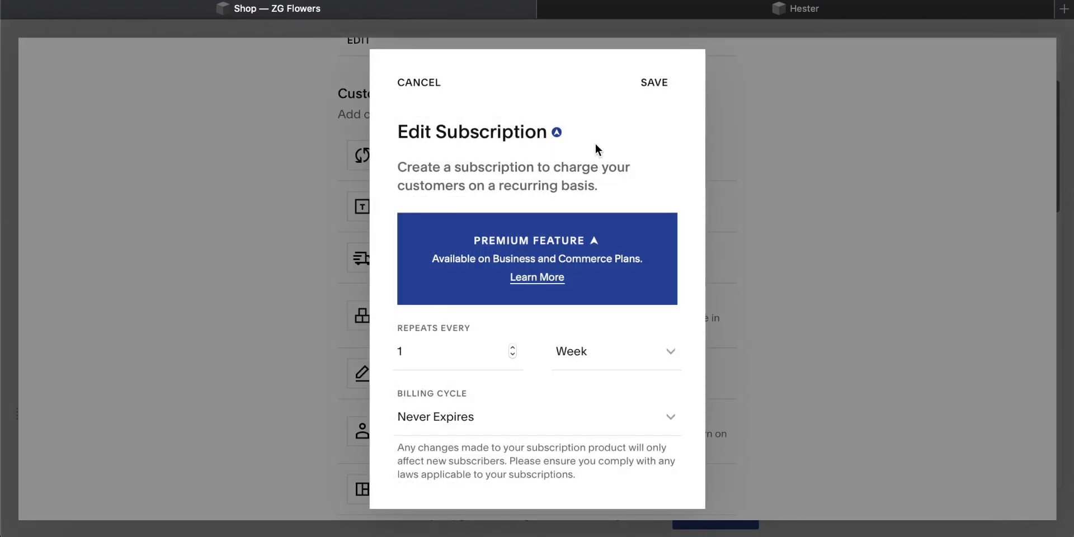
left_click(418, 85)
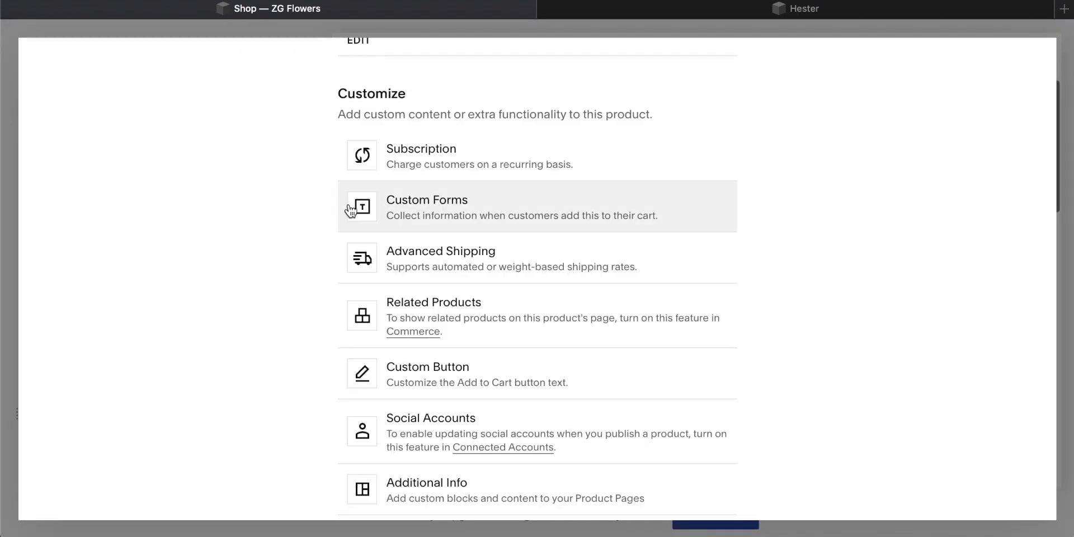
scroll(353, 213, "down", 3)
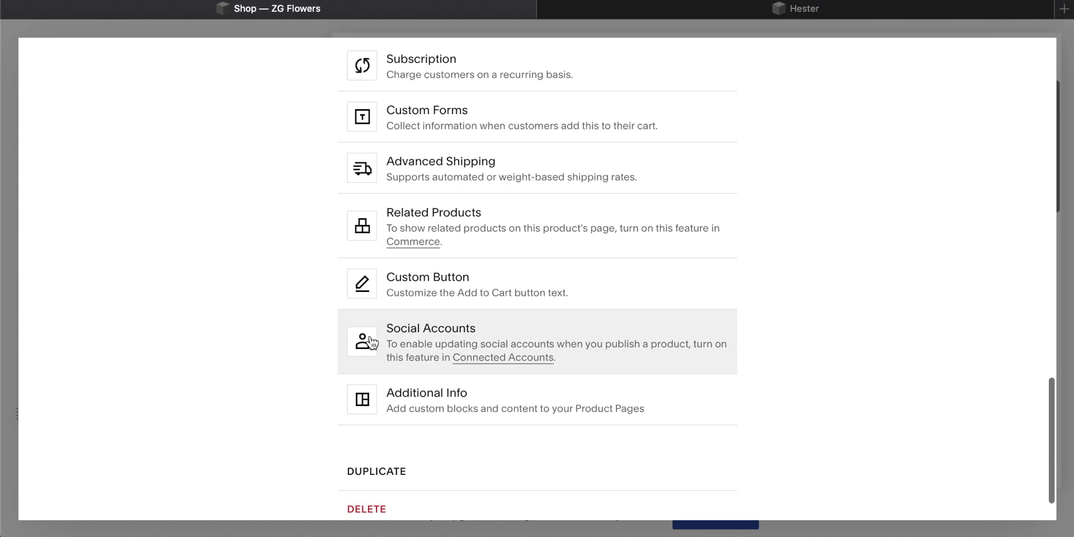
scroll(298, 286, "down", 2)
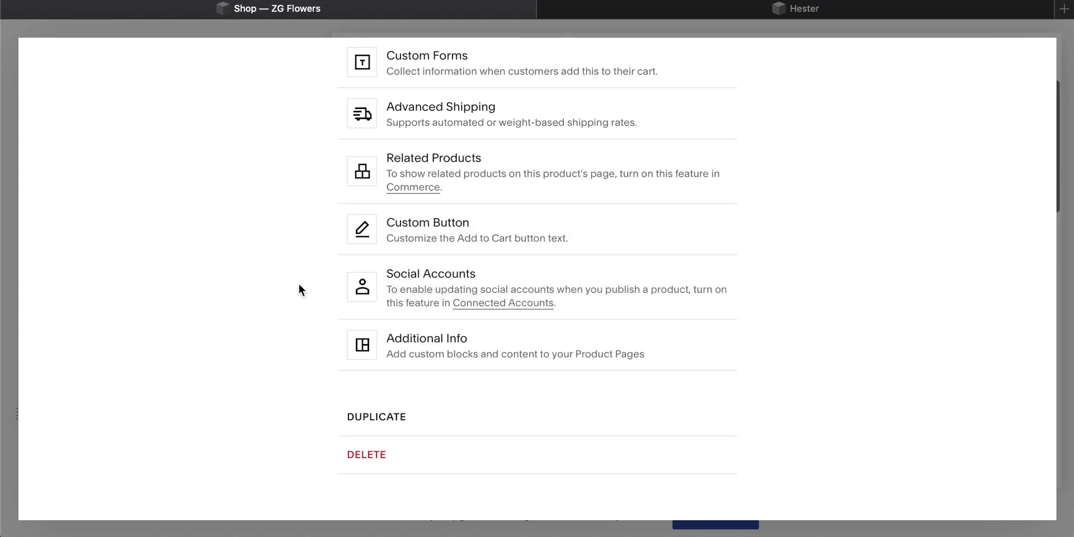
scroll(299, 287, "up", 1)
scroll(299, 286, "down", 1)
scroll(299, 284, "up", 15)
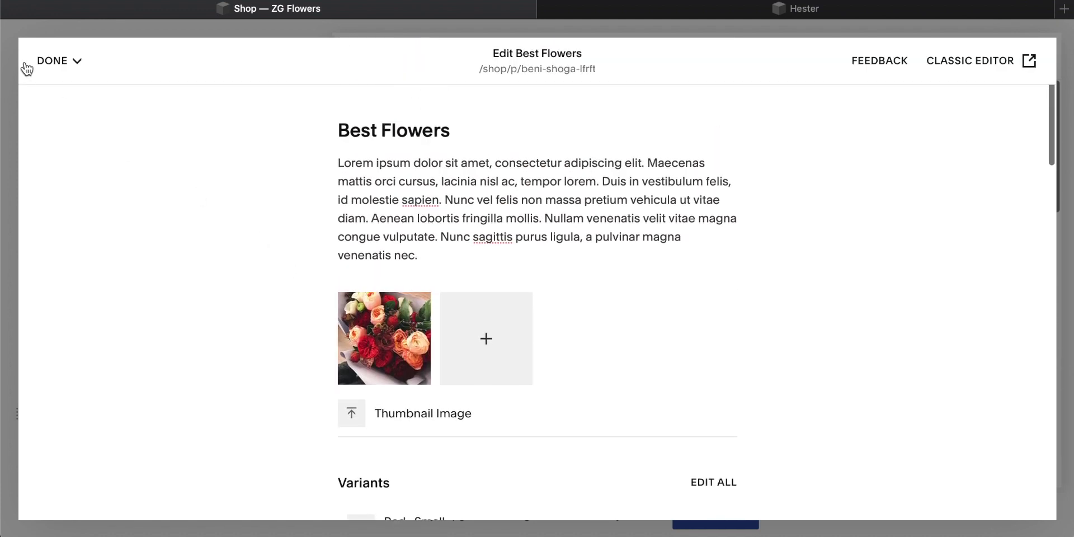
Save the Best Flowers product edits and open the product's page from the shop preview.
left_click(53, 62)
left_click(73, 99)
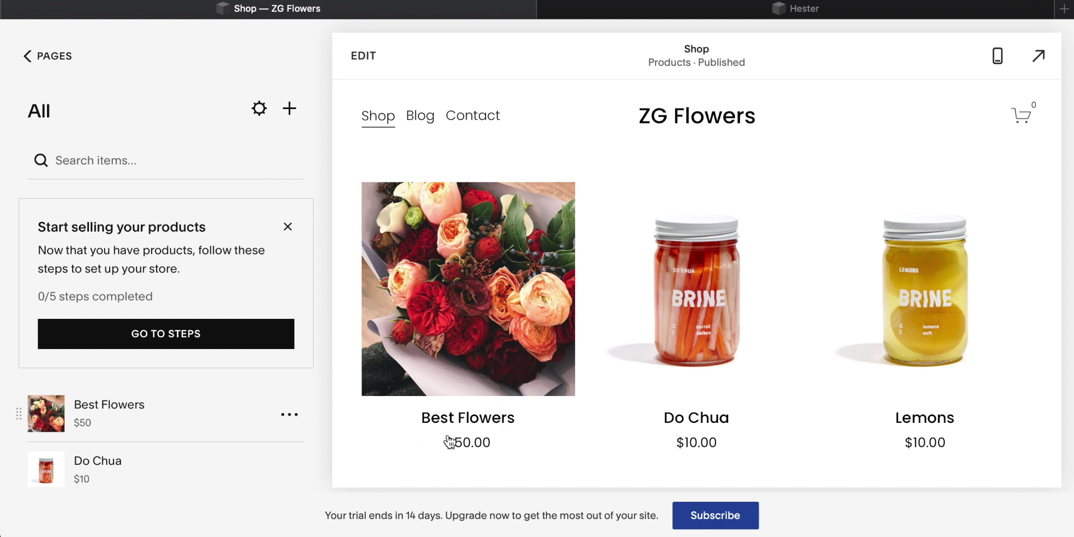
left_click(500, 343)
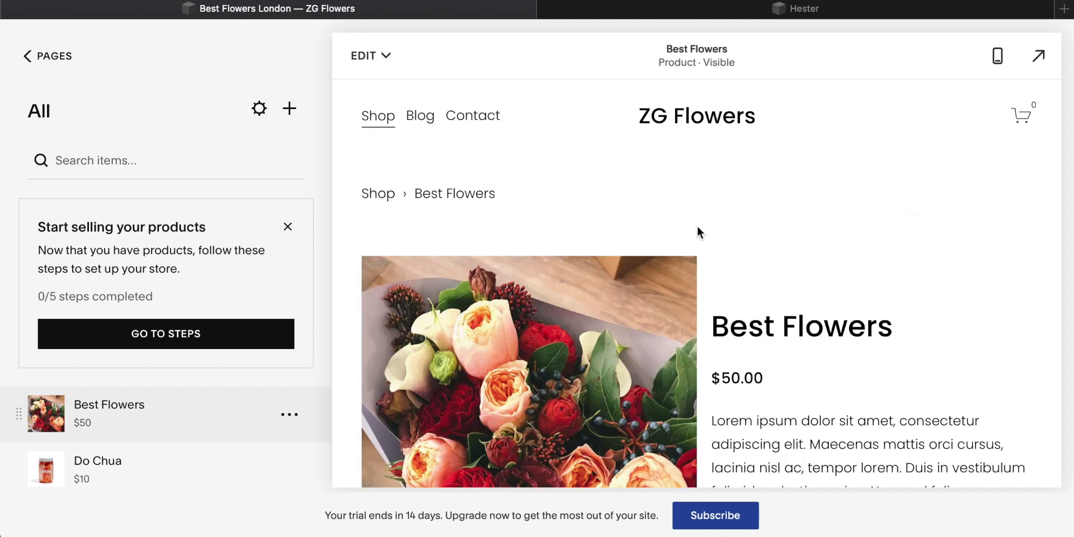
Examine the Best Flowers page's image, description, Color and Size options, quantity field and Add To Cart button.
scroll(697, 233, "down", 1)
scroll(630, 238, "up", 1)
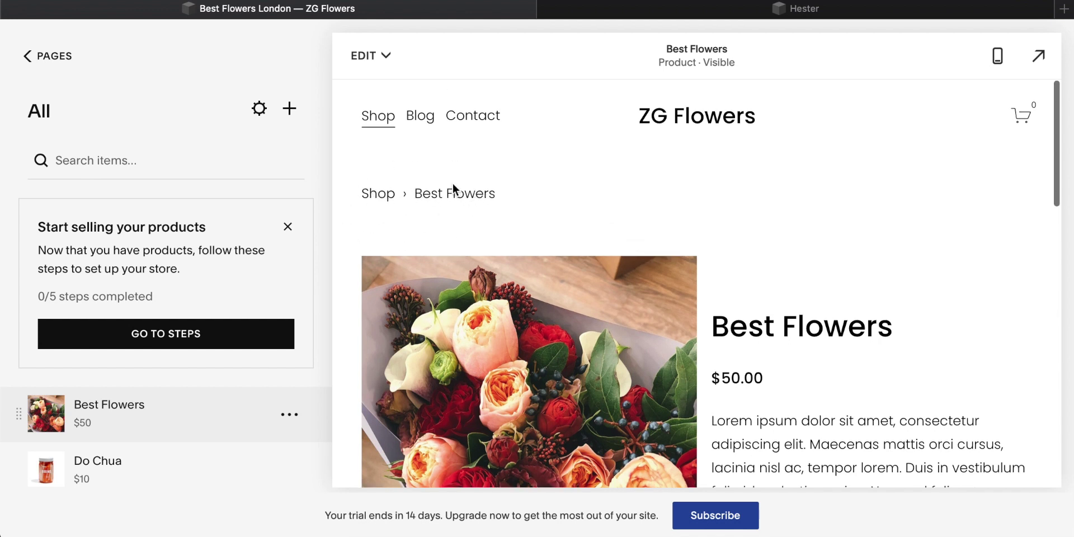
scroll(831, 270, "down", 3)
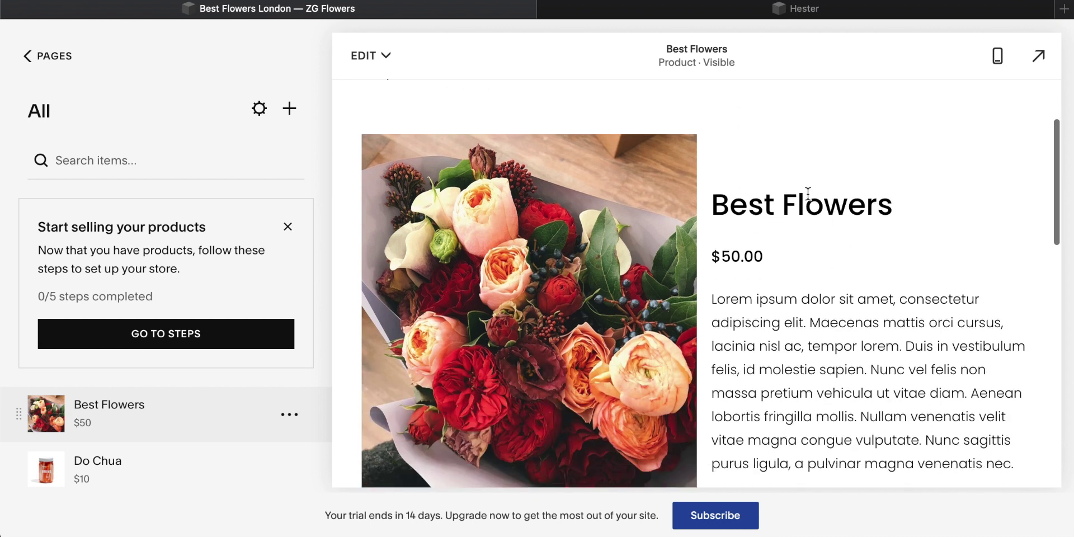
scroll(769, 211, "down", 4)
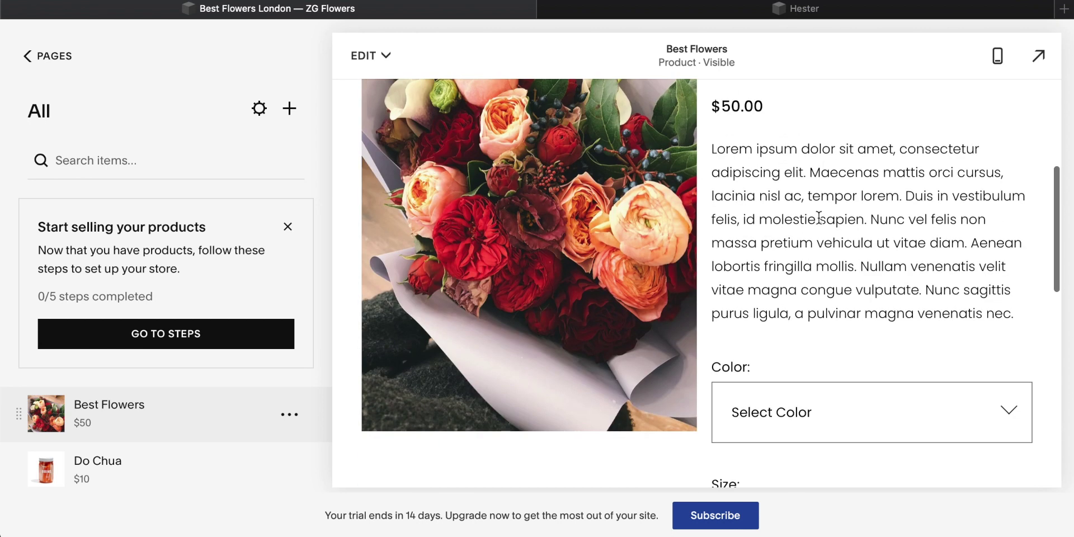
scroll(819, 217, "down", 4)
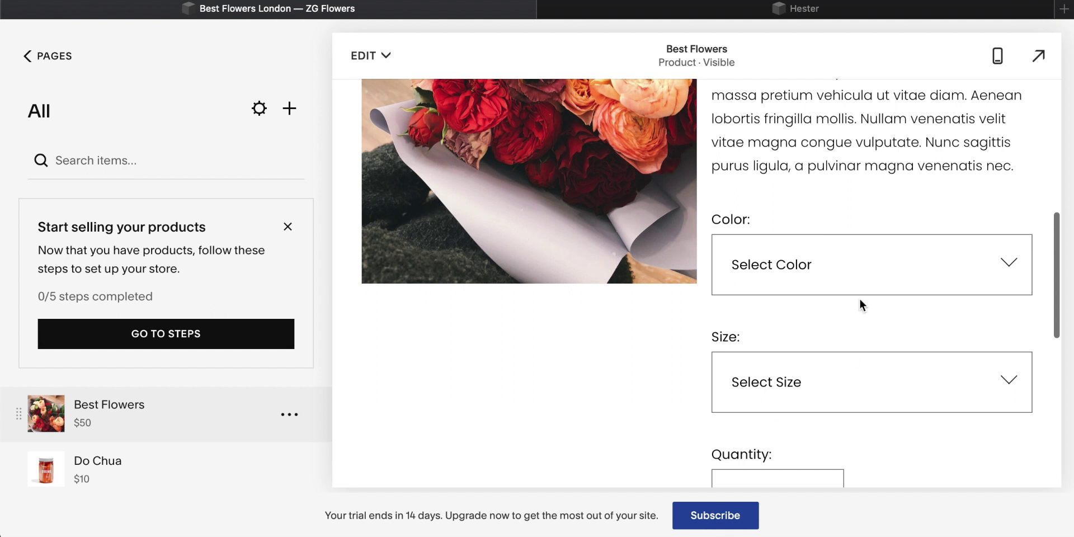
scroll(722, 227, "down", 7)
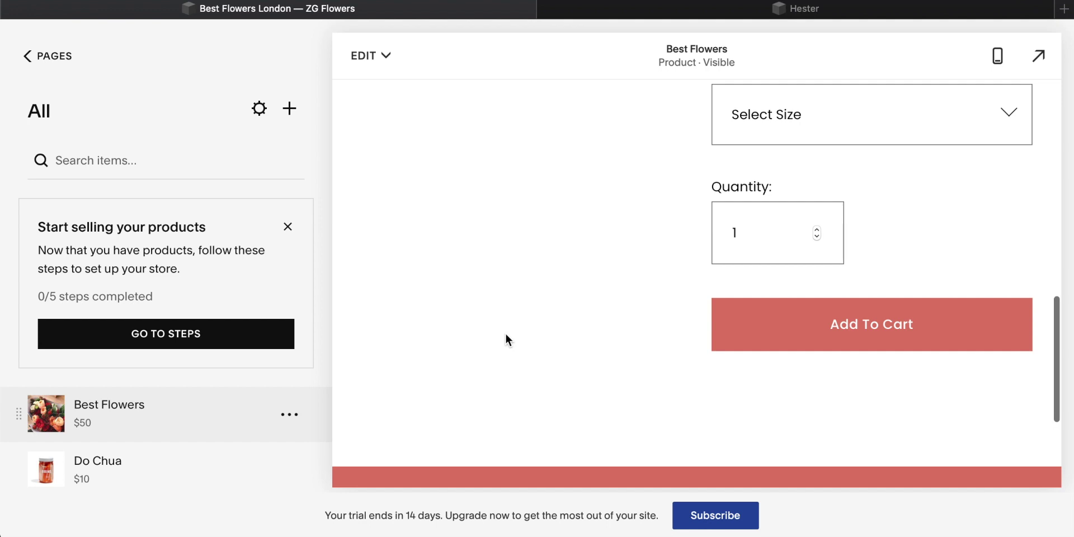
View the first questions of the store setup questionnaire and close it without answering.
left_click(170, 336)
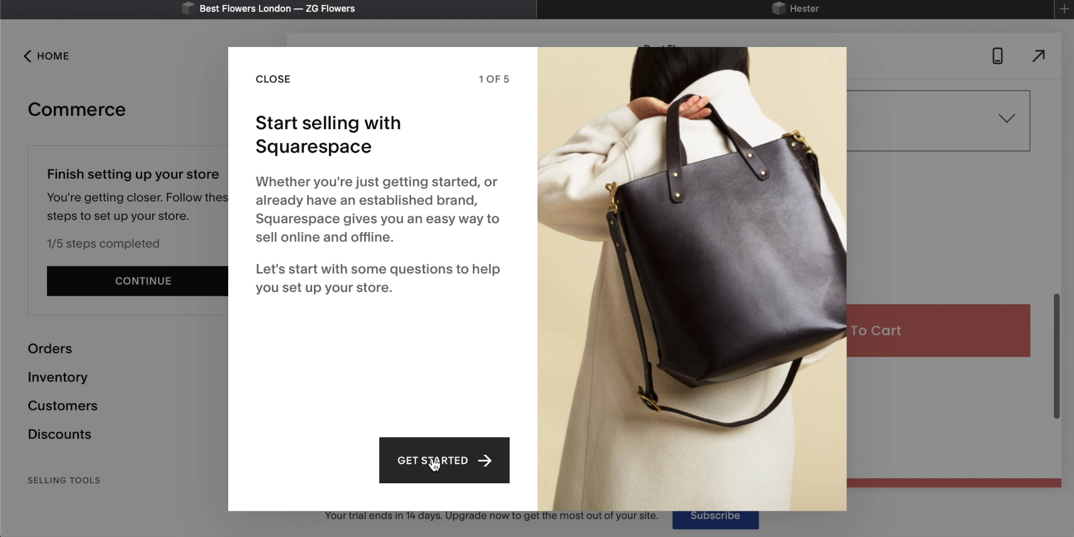
left_click(434, 464)
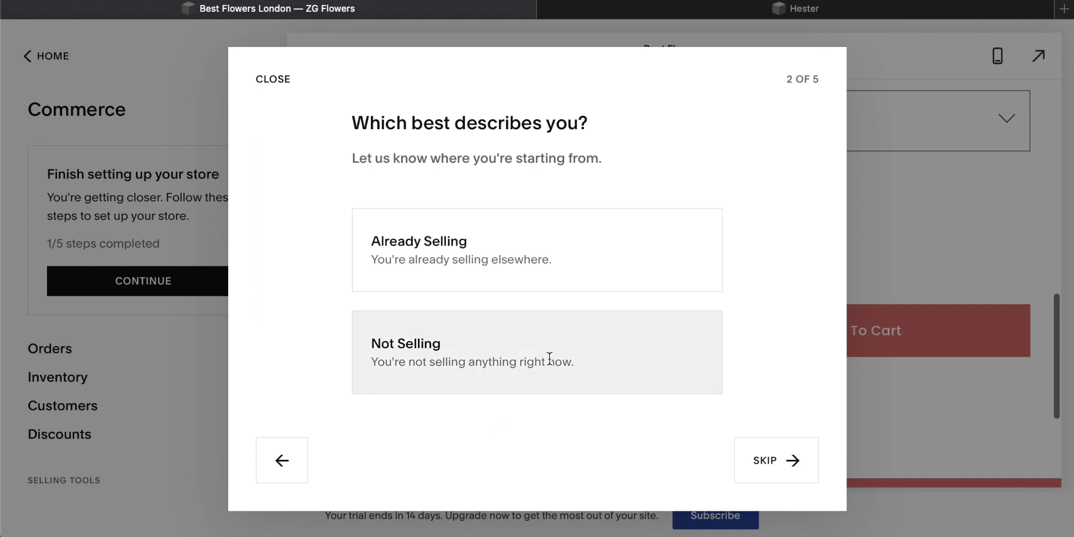
left_click(916, 252)
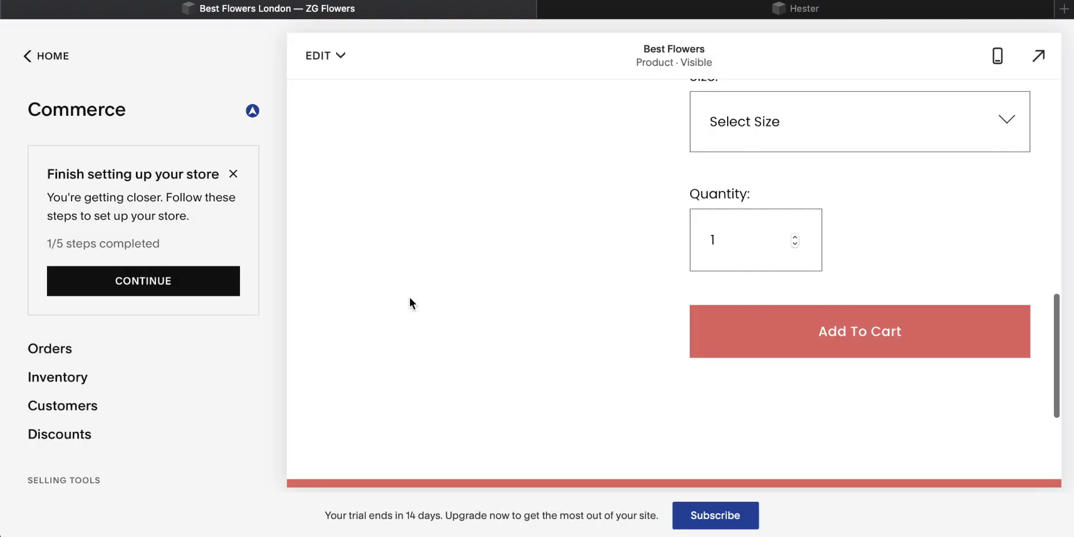
scroll(410, 298, "up", 10)
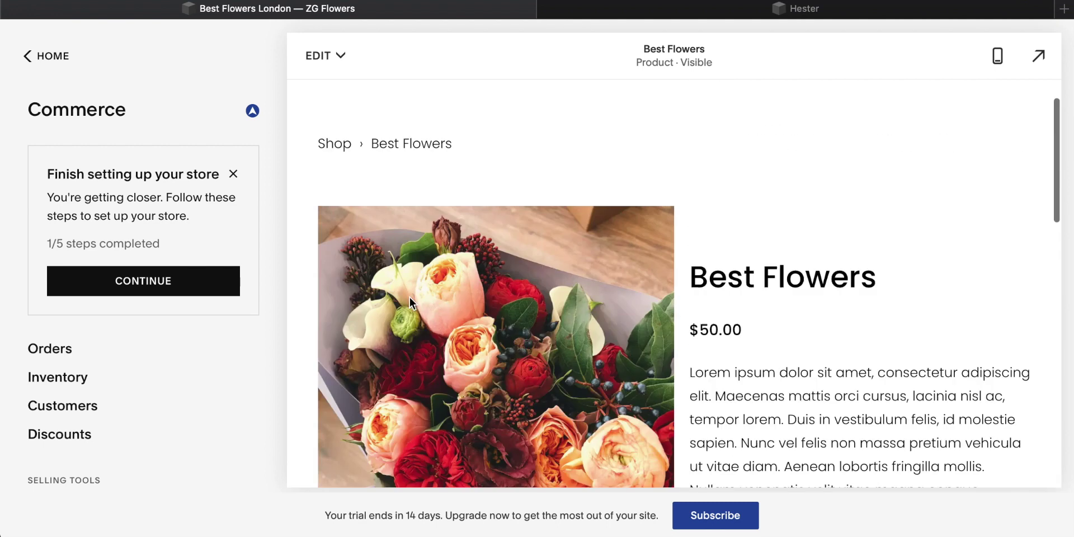
Open the Blog page from the site's pages and look through its demo posts.
left_click(52, 60)
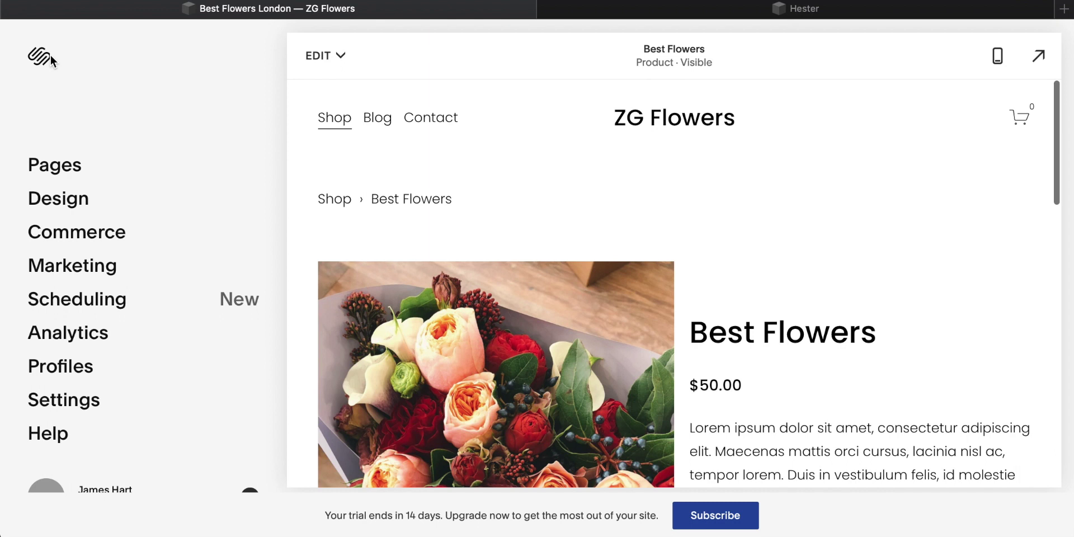
left_click(53, 171)
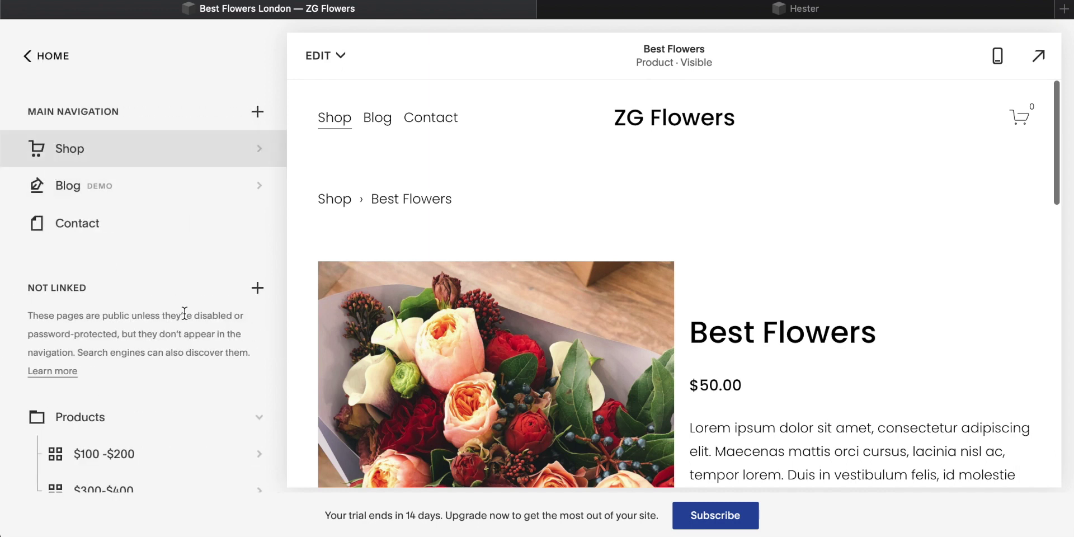
left_click(78, 191)
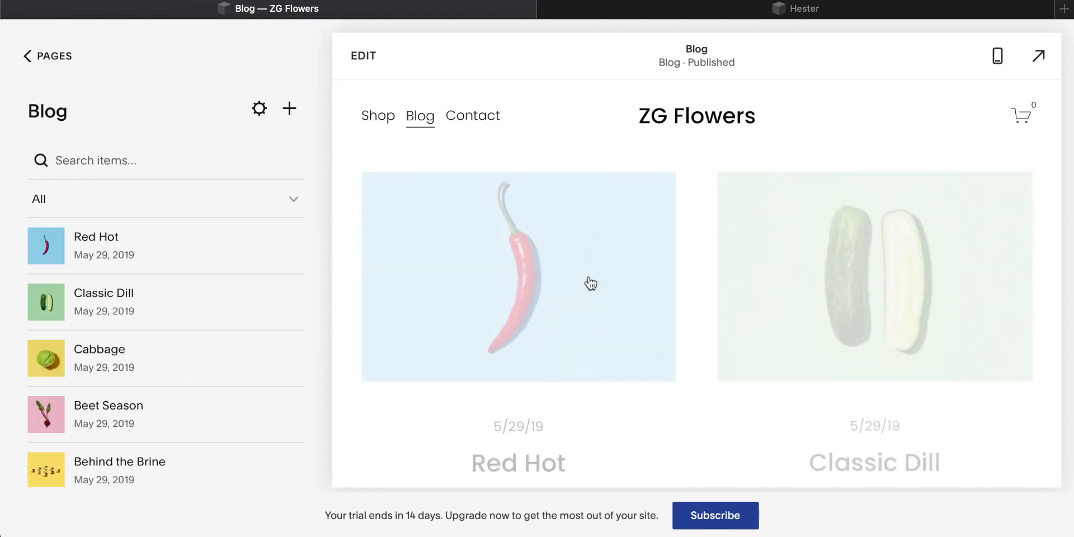
scroll(746, 256, "down", 1)
scroll(745, 256, "down", 6)
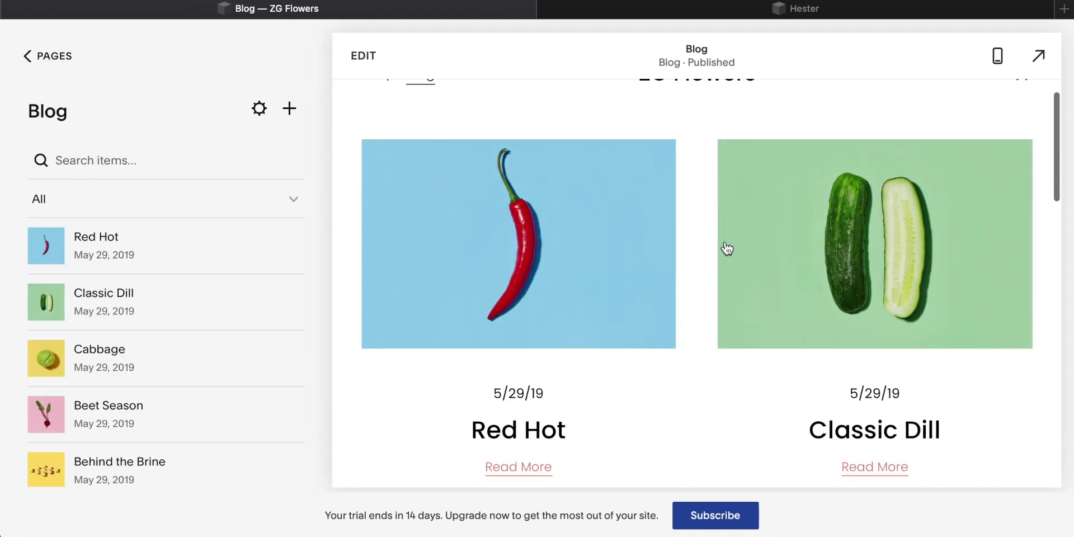
scroll(727, 248, "down", 7)
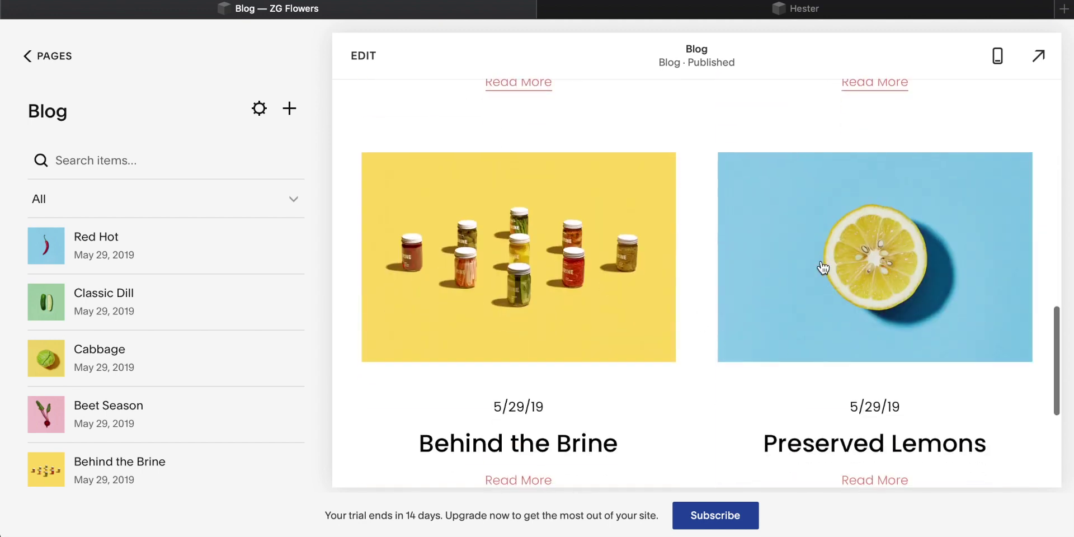
scroll(724, 288, "down", 2)
scroll(724, 283, "up", 15)
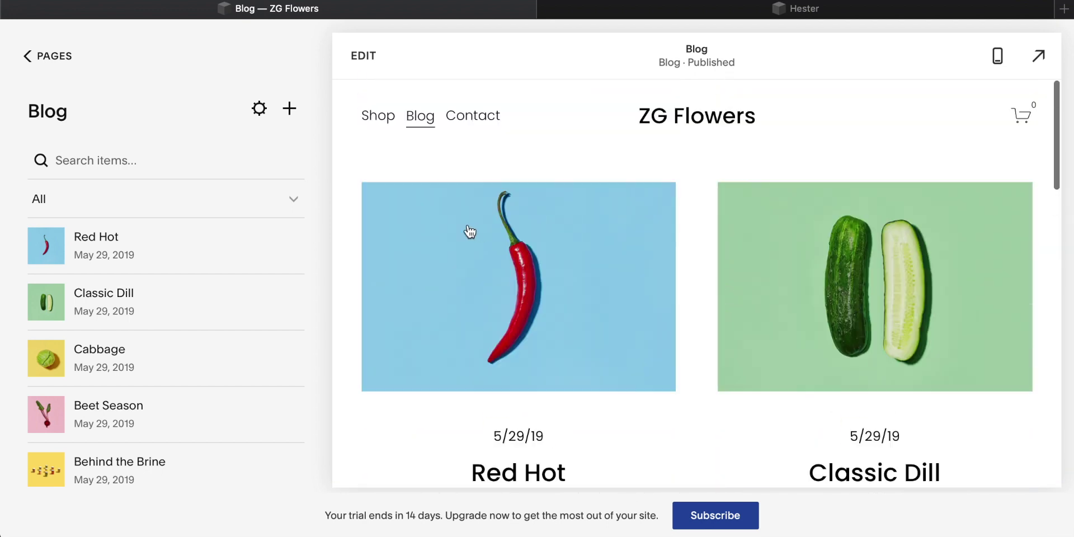
Create a blog post titled "My first blog post" with the body text "i'm editing my first blog!!!".
left_click(290, 110)
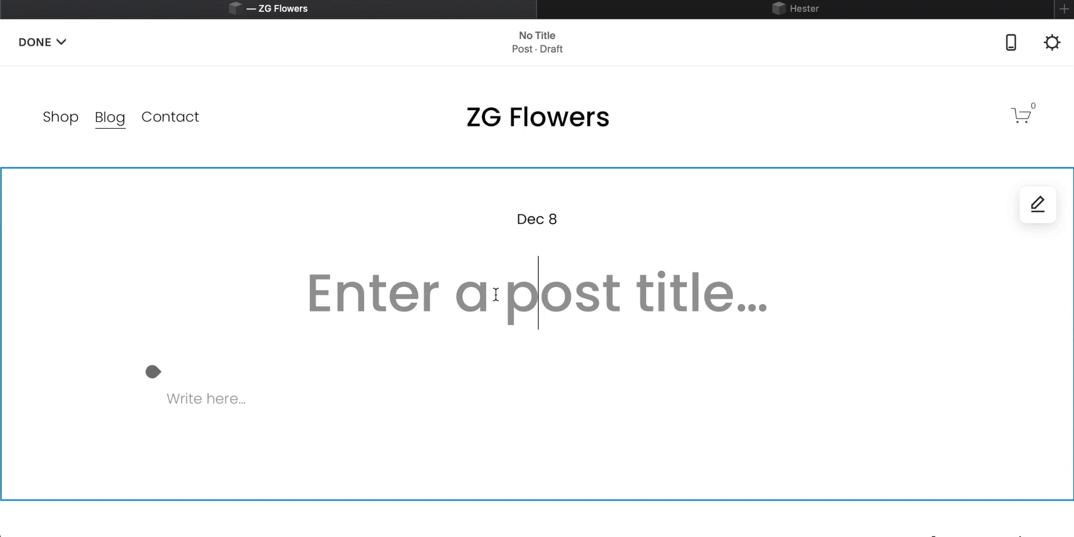
type("My first blog post")
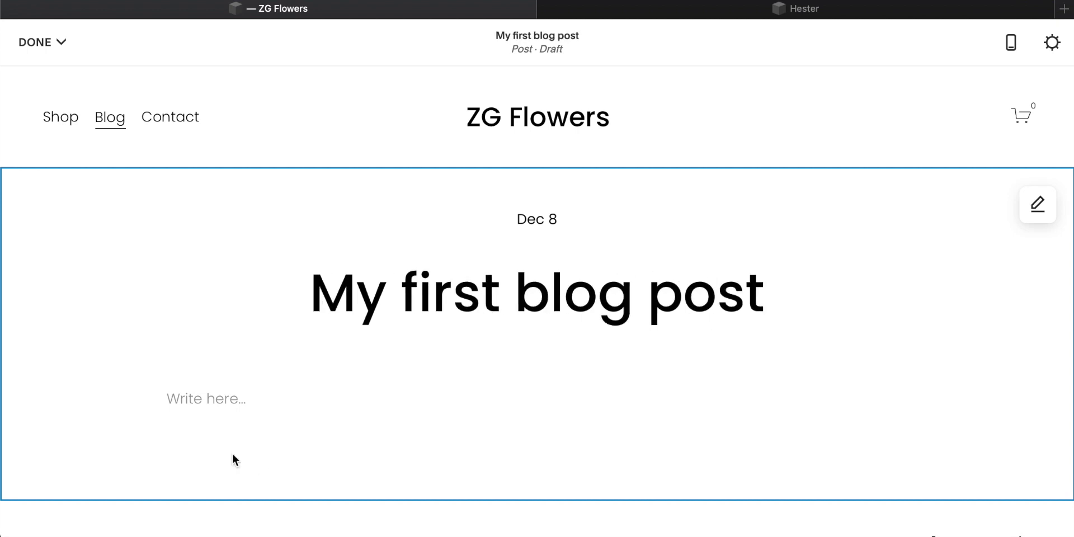
key("Return")
type("i'm editing my first blog")
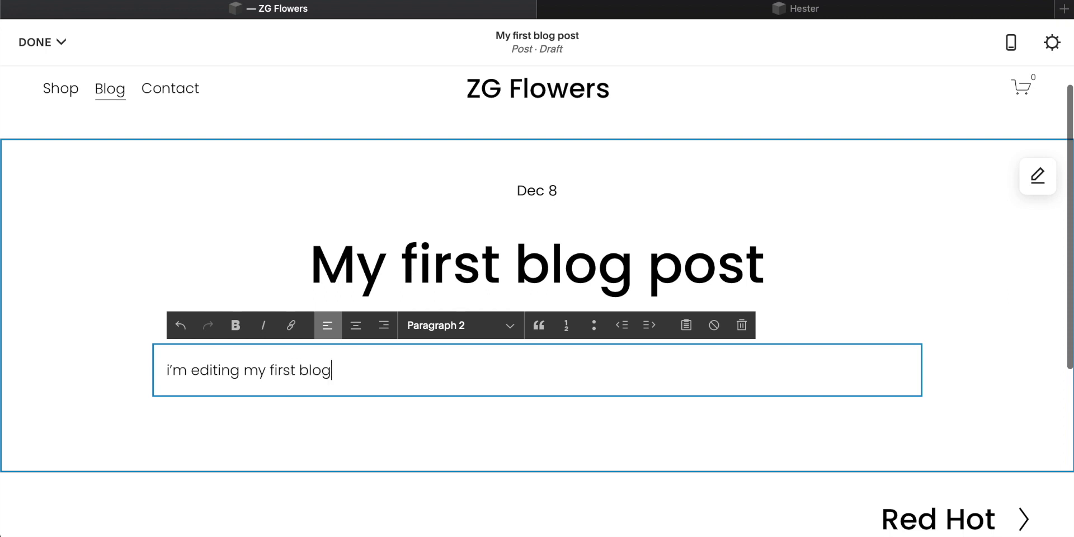
type("!!!")
scroll(580, 366, "up", 1)
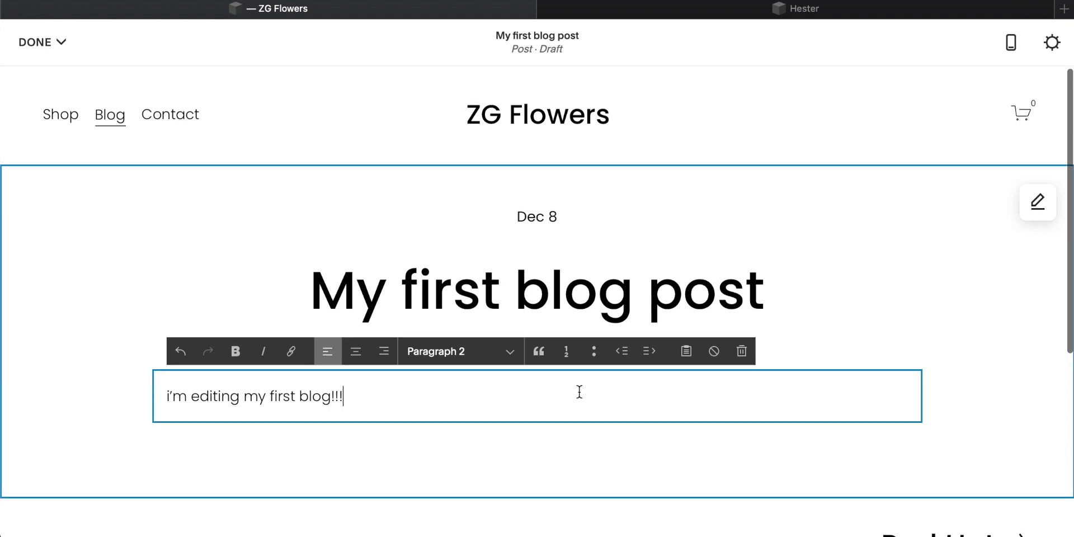
left_click(56, 45)
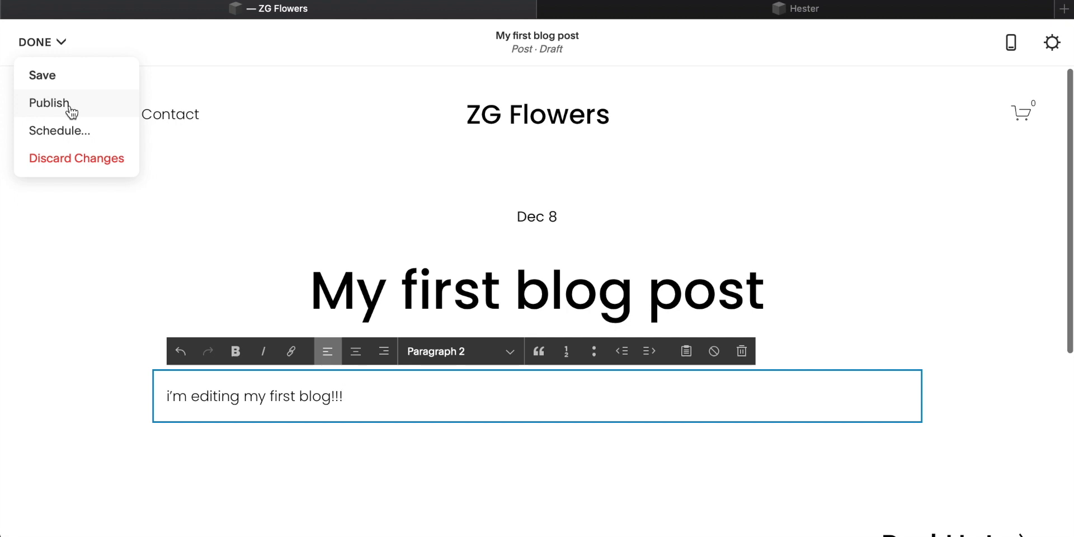
left_click(60, 134)
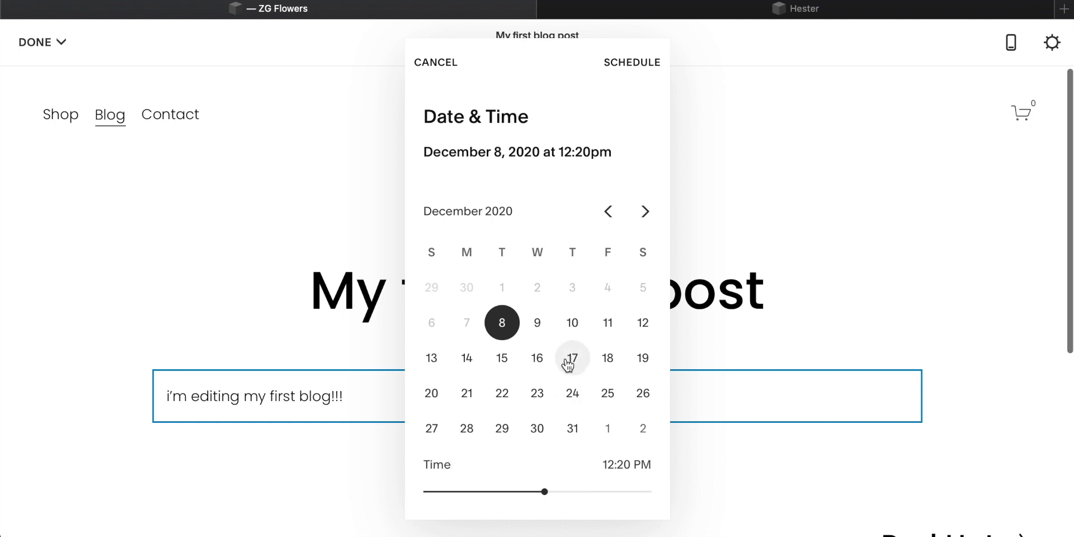
left_click(573, 393)
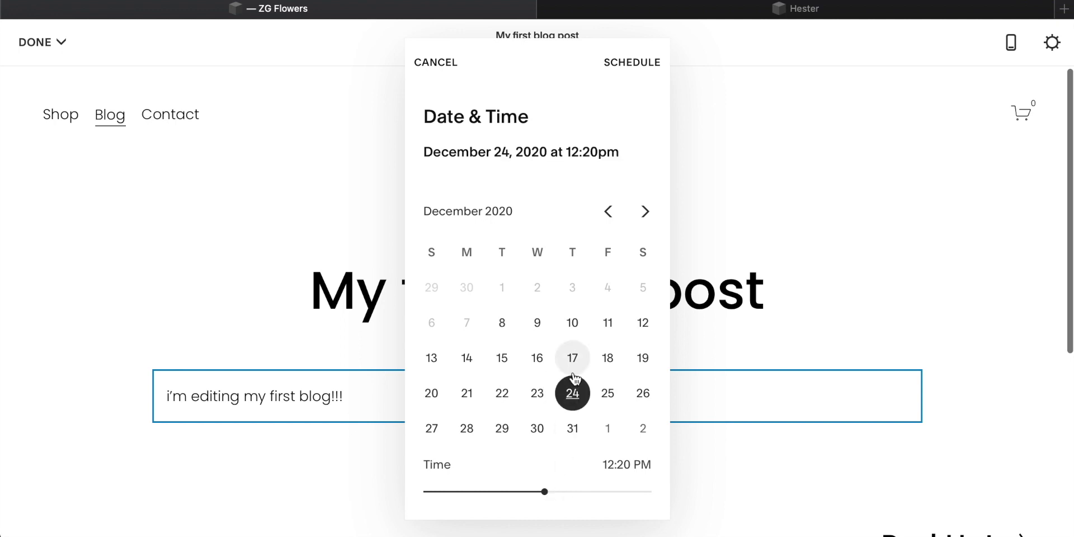
left_click(439, 69)
Save the new blog post as a draft.
left_click(66, 52)
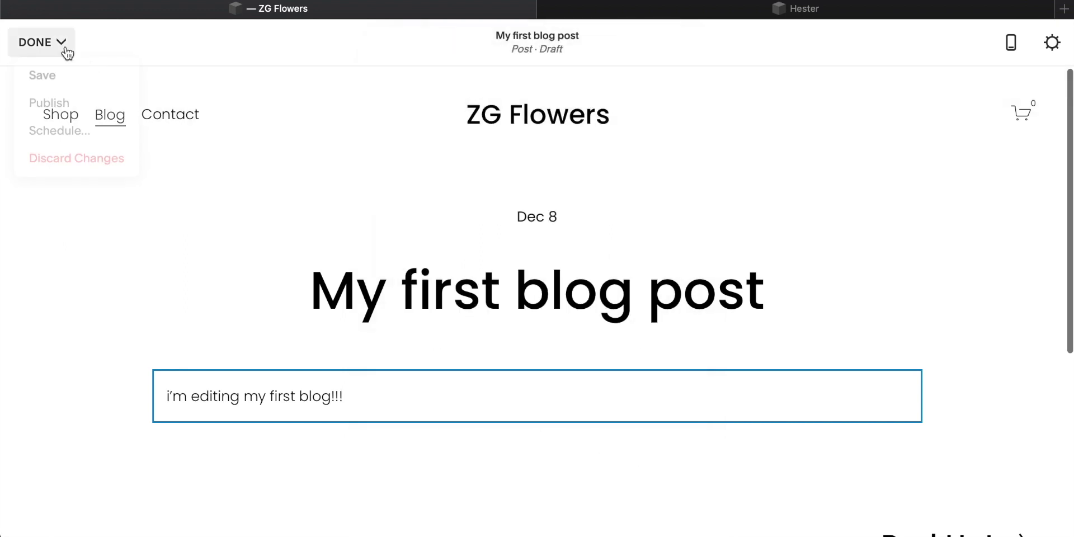
left_click(42, 76)
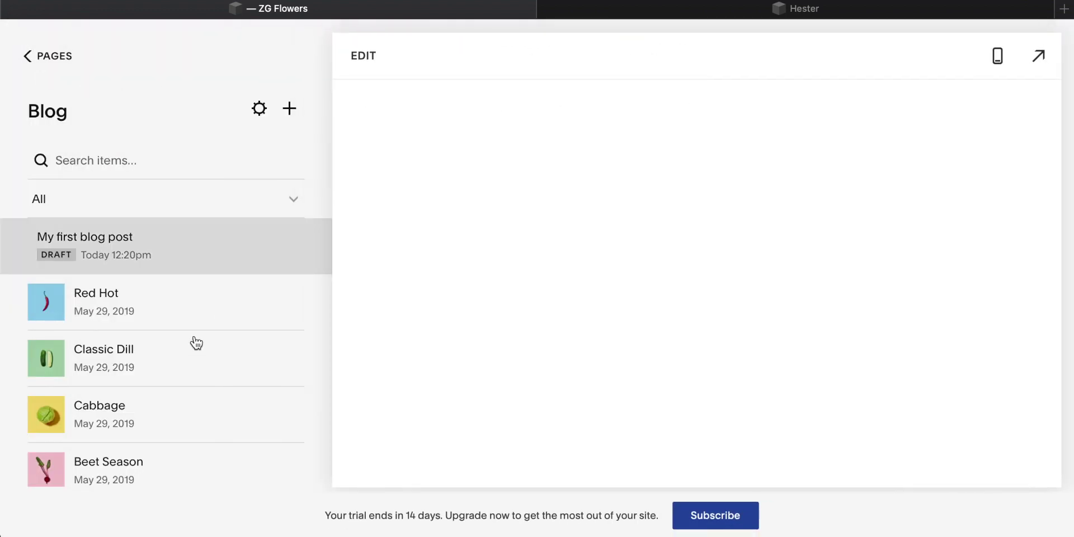
Look through the blog's post list and view the available actions for the draft "My first blog post".
scroll(117, 272, "down", 2)
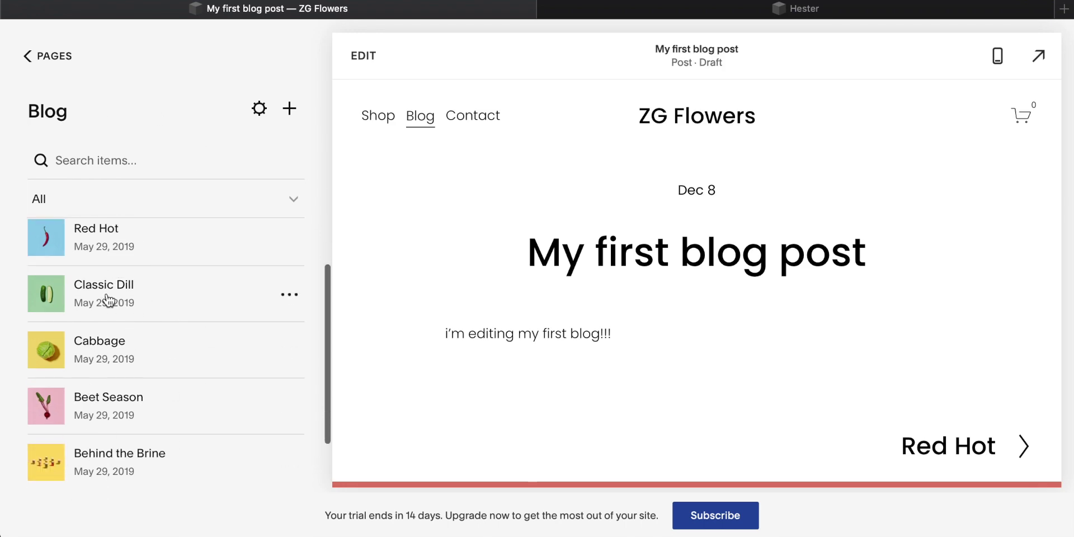
scroll(117, 394, "up", 2)
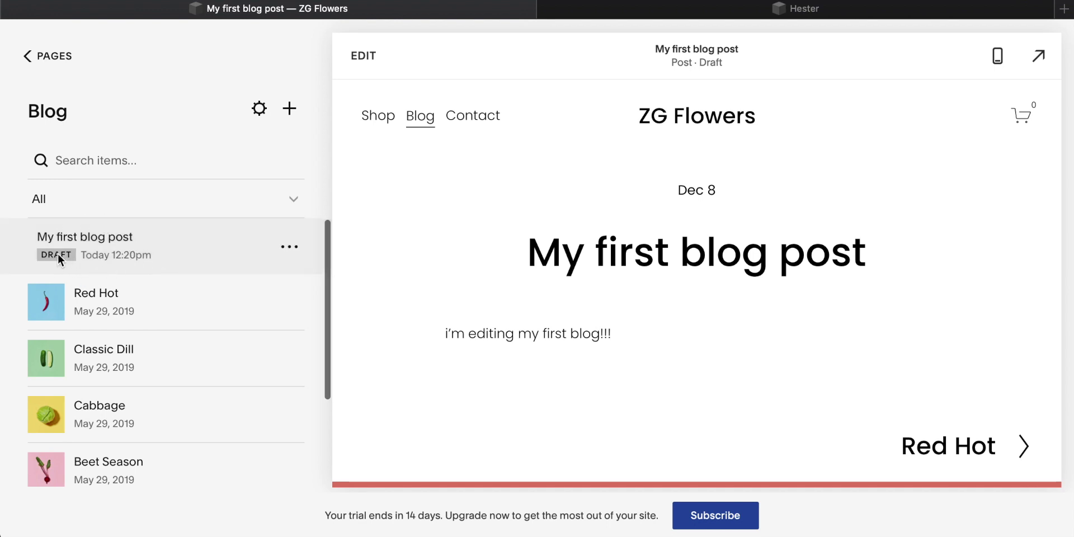
left_click(296, 249)
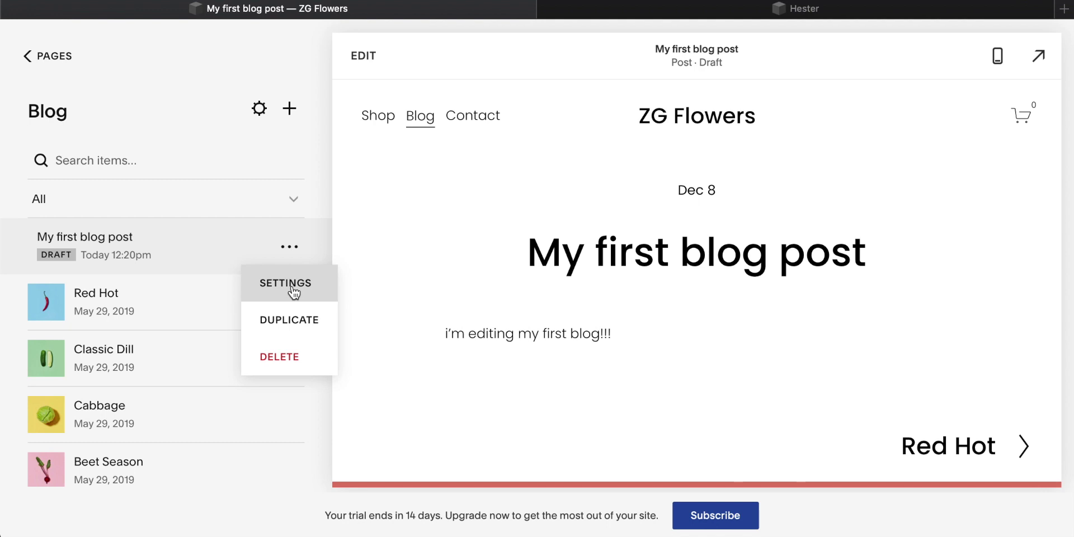
left_click(294, 161)
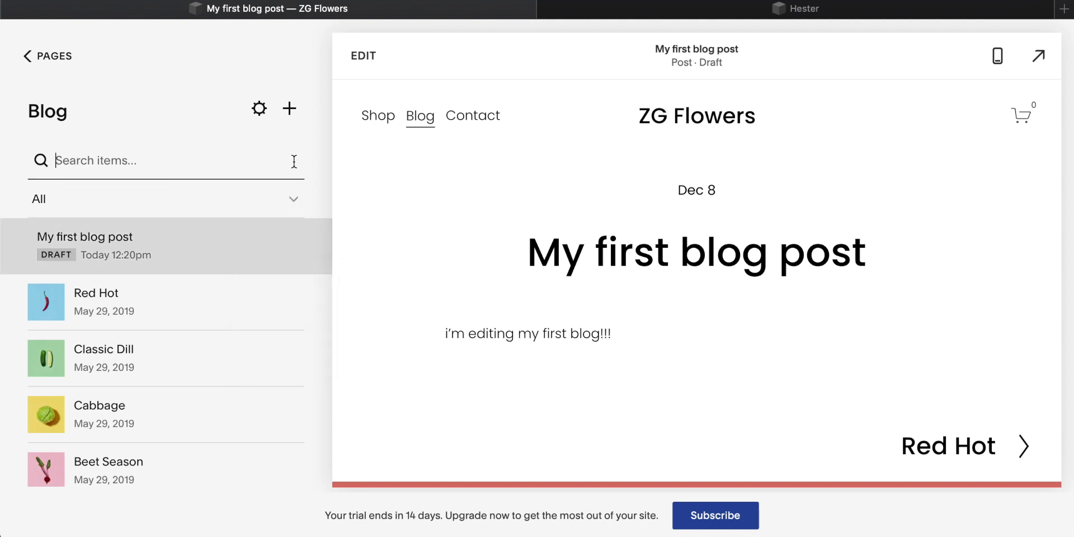
left_click(340, 225)
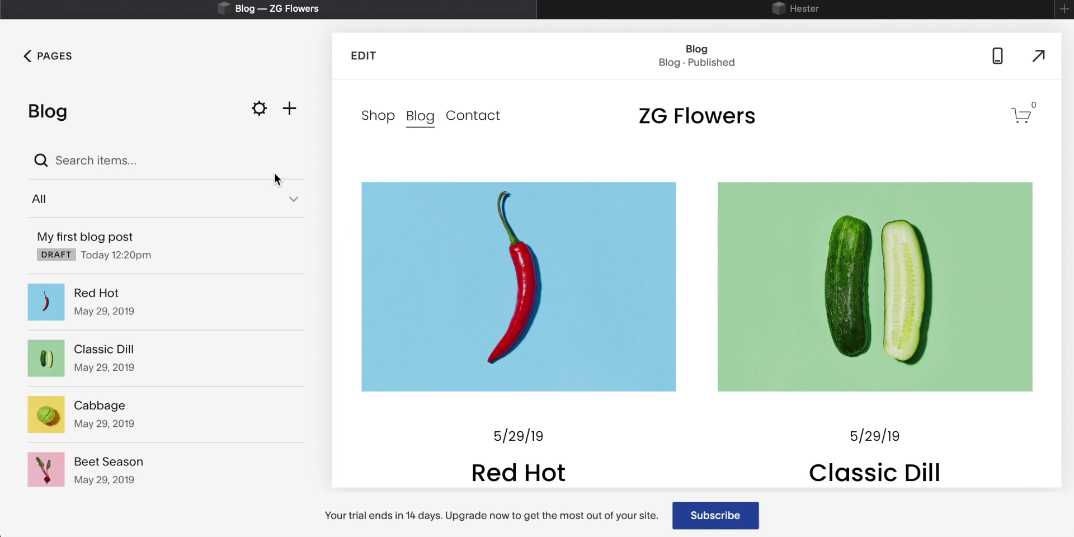
Leave the blog's post list and open the site's Design settings to view the available categories.
left_click(48, 56)
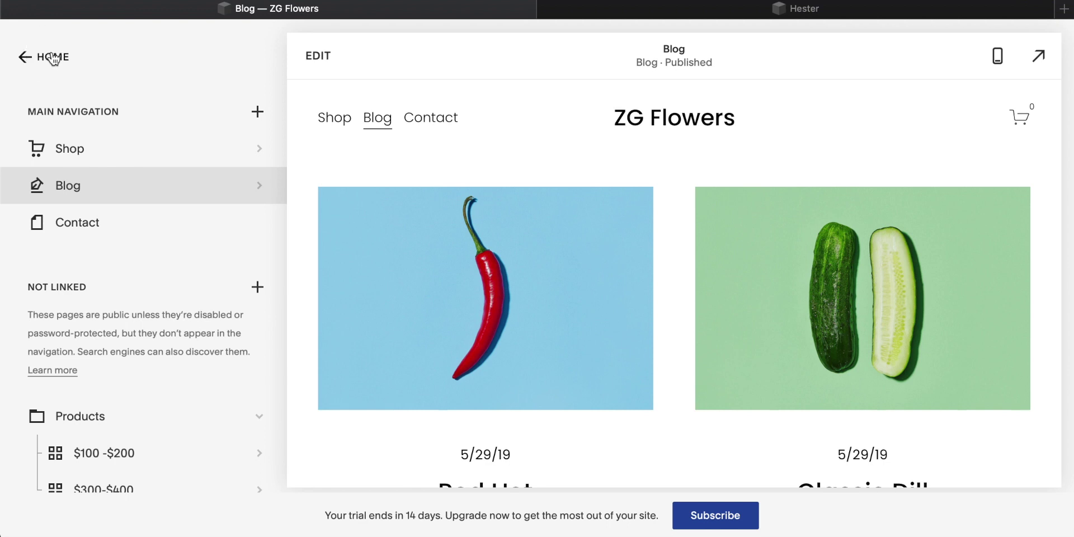
left_click(51, 56)
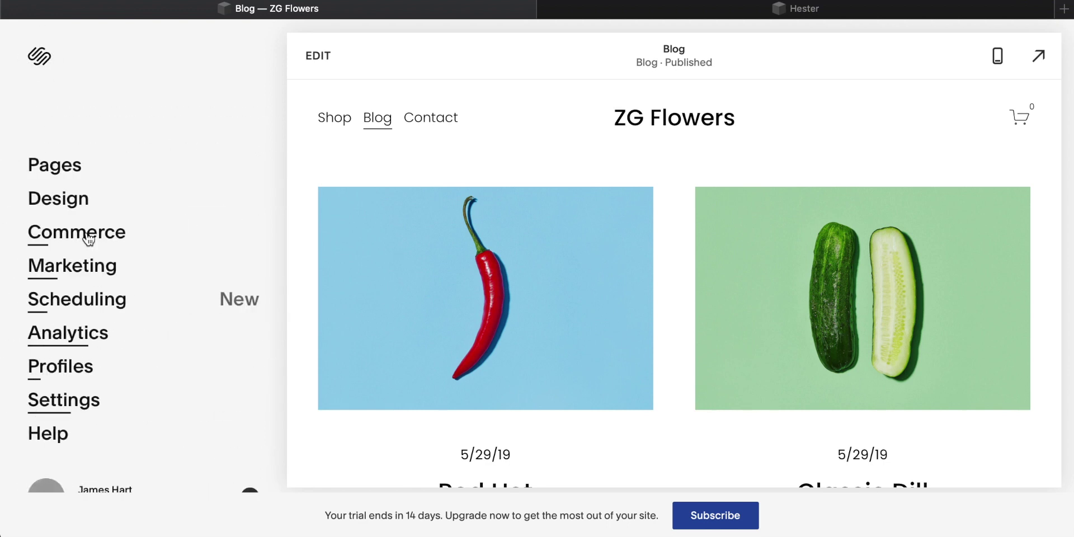
left_click(61, 203)
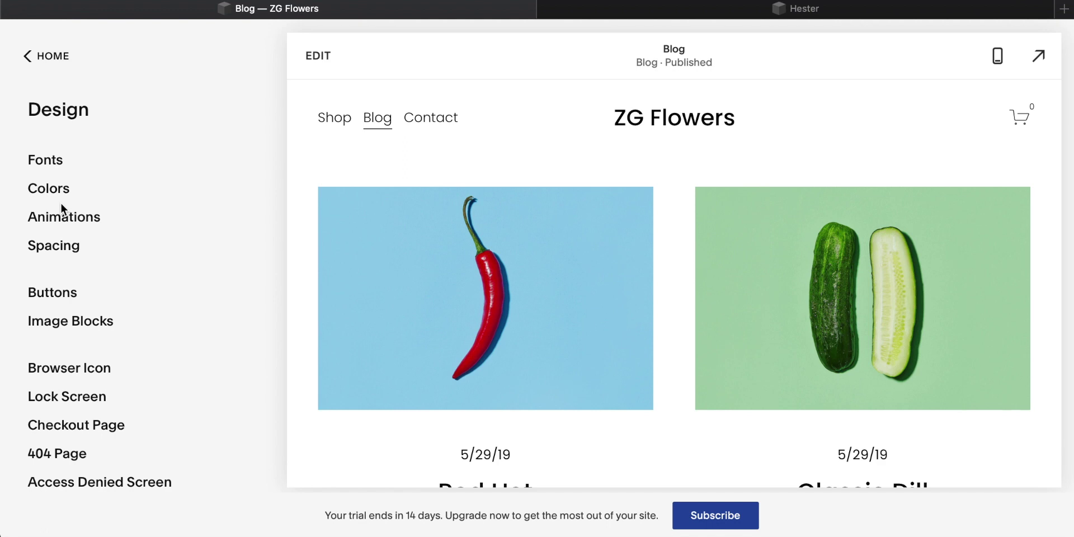
scroll(134, 182, "down", 1)
scroll(134, 182, "up", 1)
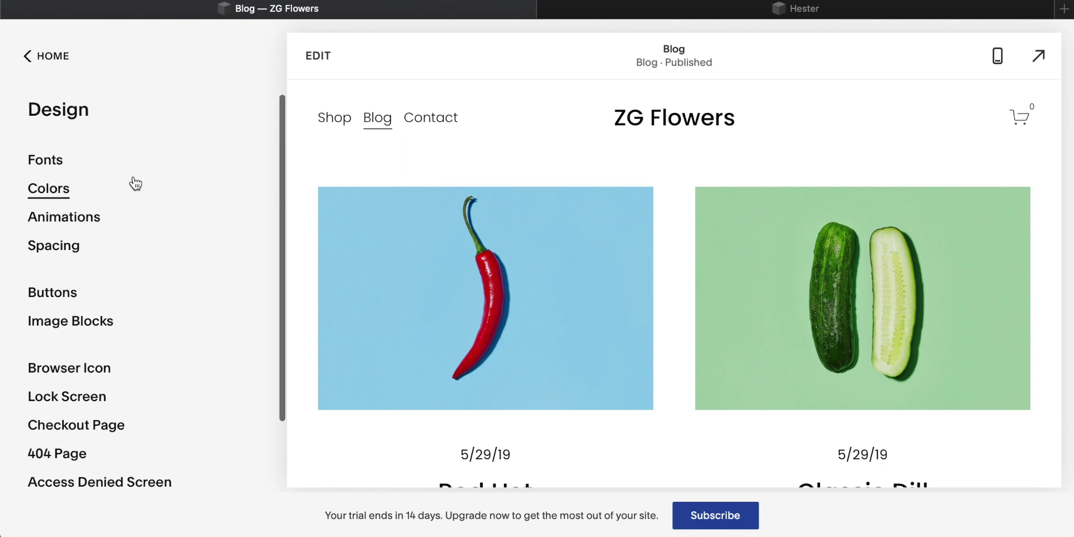
Open the Fonts settings, dismiss the style settings introduction, and review the font pack, base size and global text styles.
left_click(55, 161)
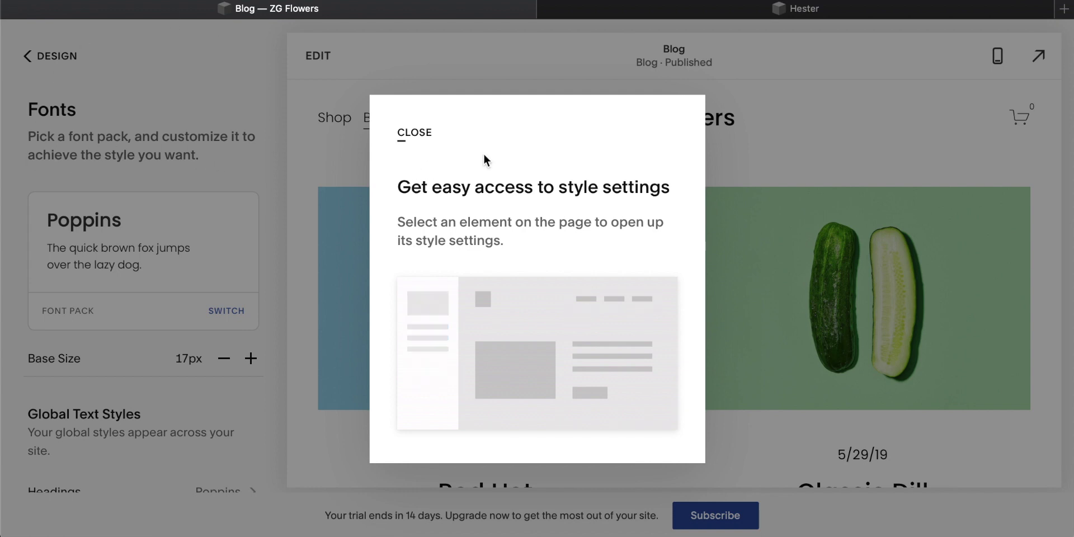
left_click(421, 140)
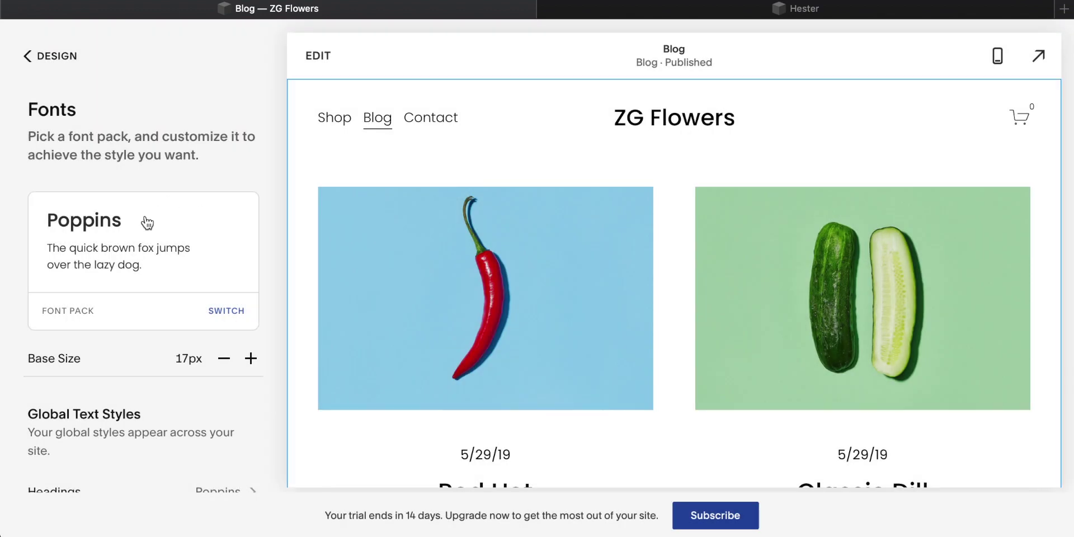
scroll(140, 263, "down", 5)
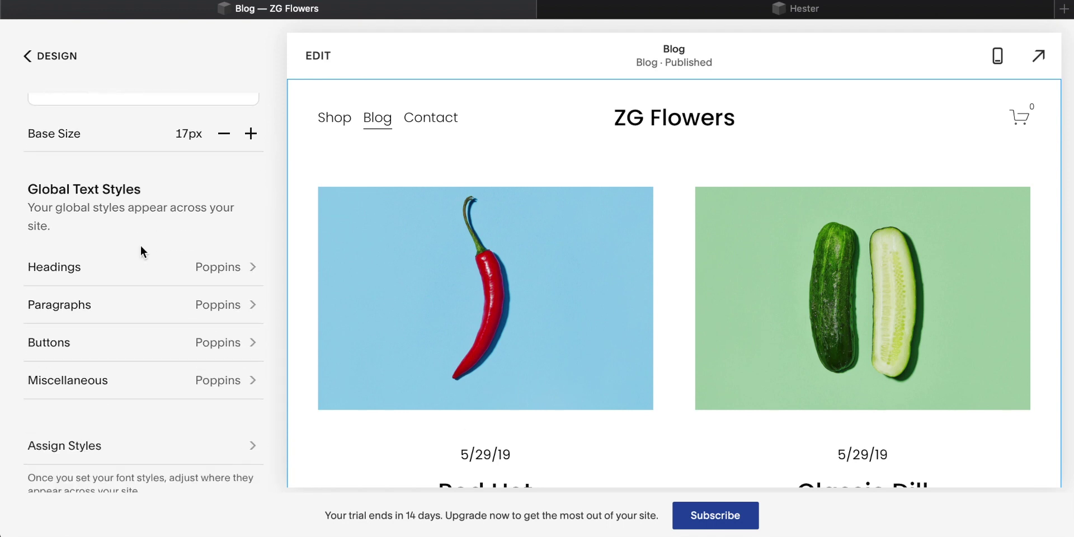
scroll(140, 247, "down", 1)
scroll(141, 249, "up", 3)
scroll(143, 253, "up", 5)
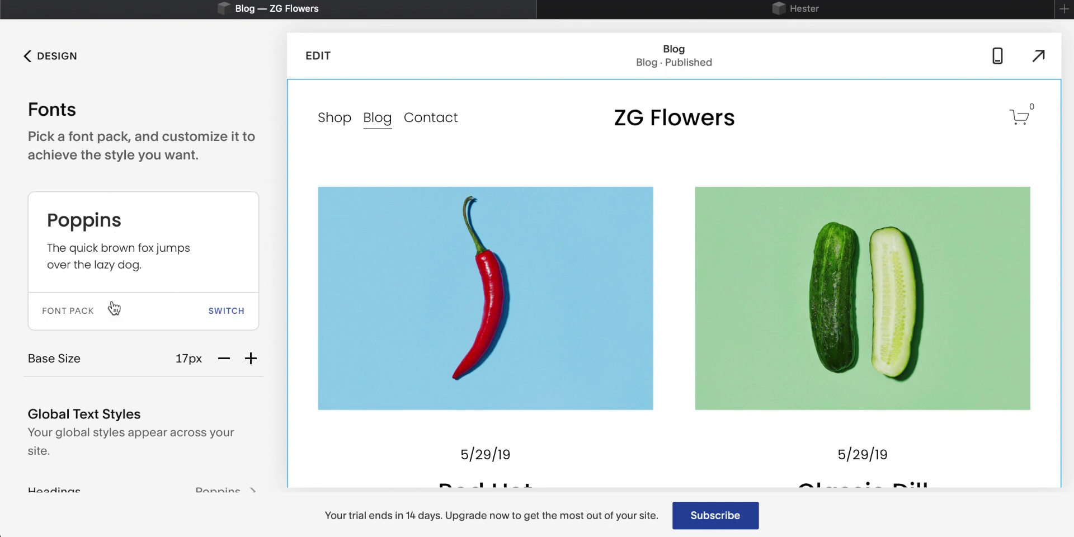
Browse the sans-serif font packs and return to the Design settings without switching packs.
left_click(94, 231)
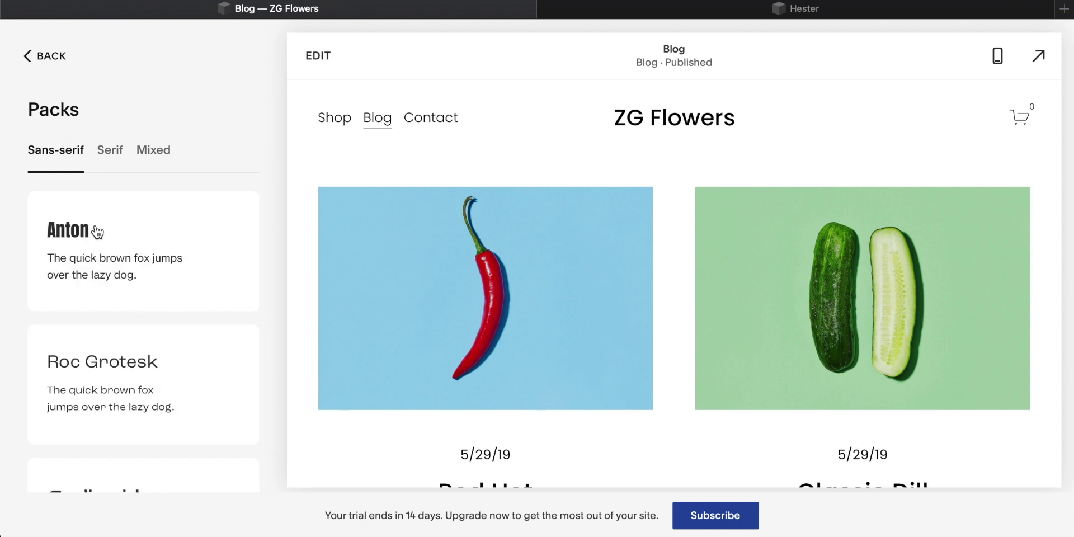
scroll(153, 178, "down", 5)
scroll(153, 178, "down", 10)
scroll(156, 184, "down", 5)
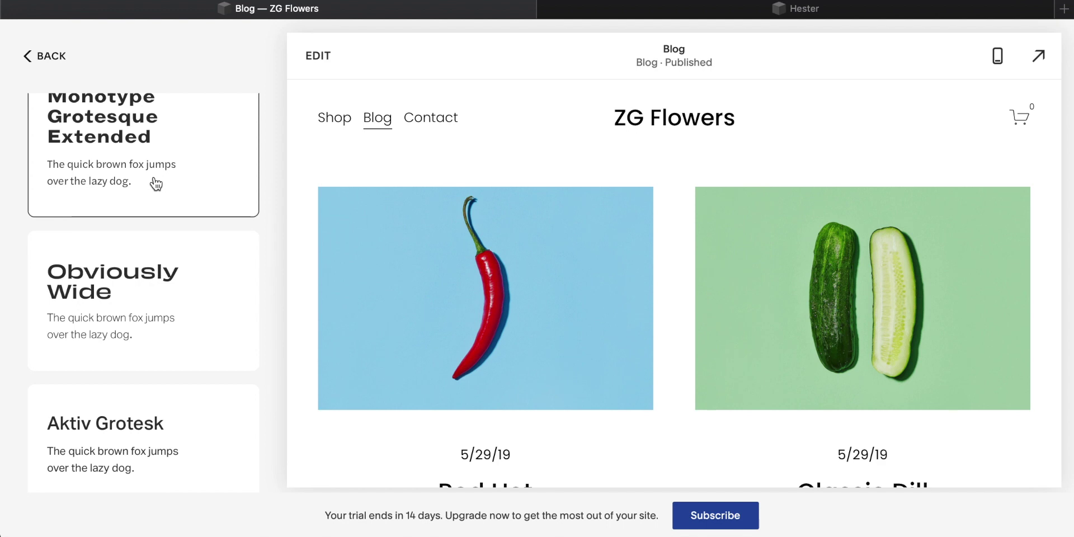
scroll(156, 184, "up", 15)
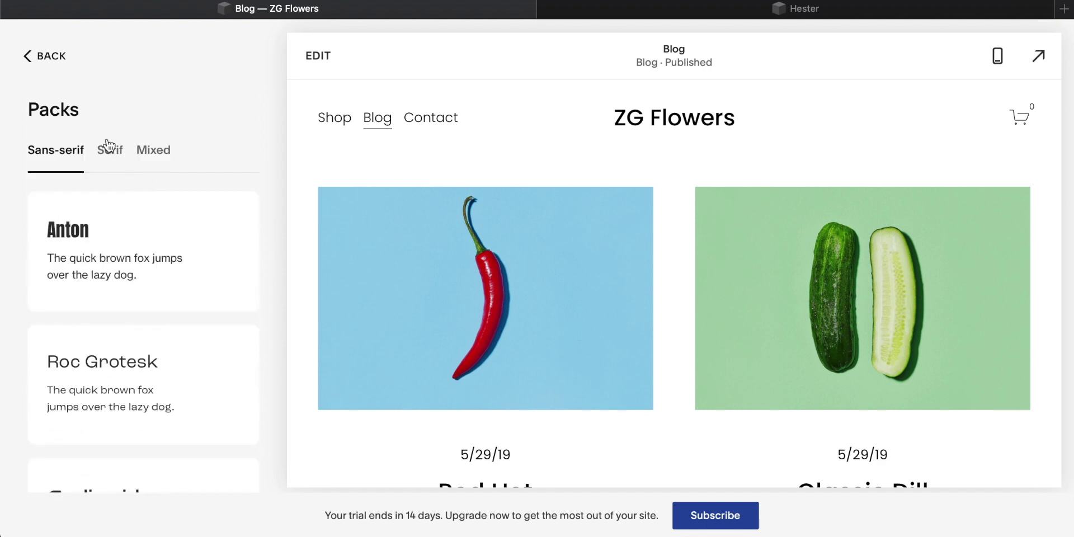
left_click(41, 61)
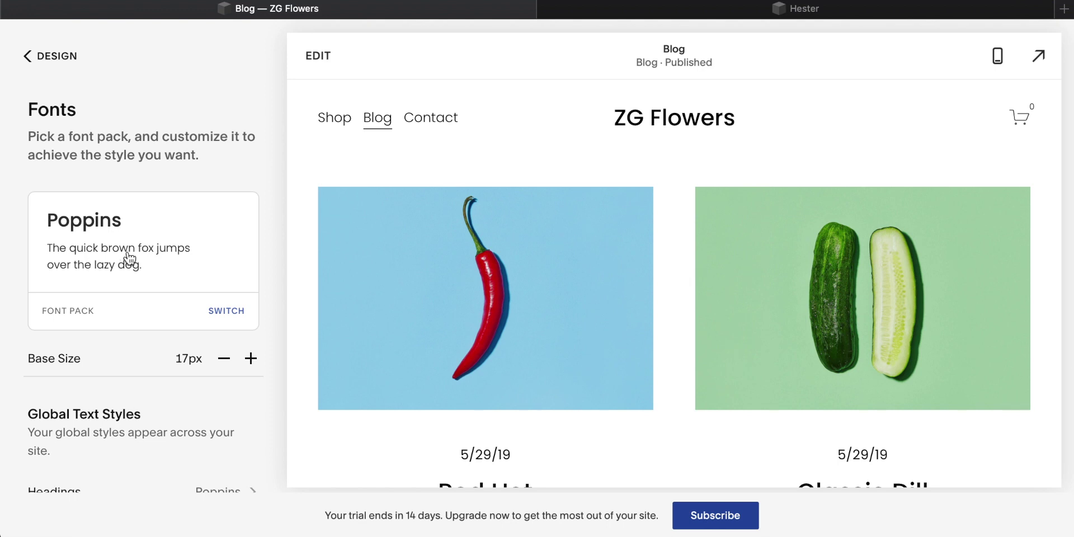
left_click(48, 58)
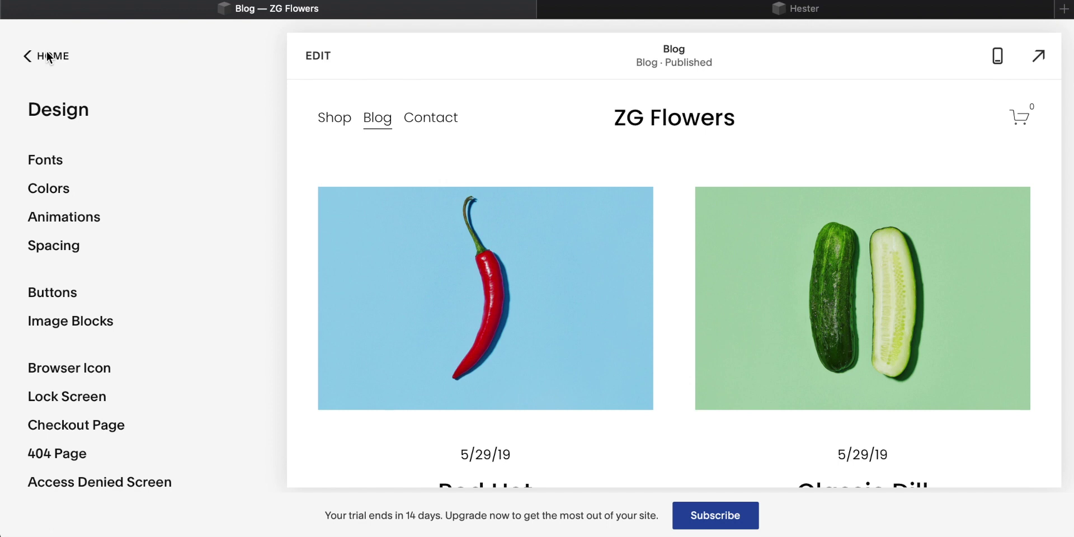
Inspect the style and shape options in the Buttons design settings without changing them.
scroll(132, 187, "down", 2)
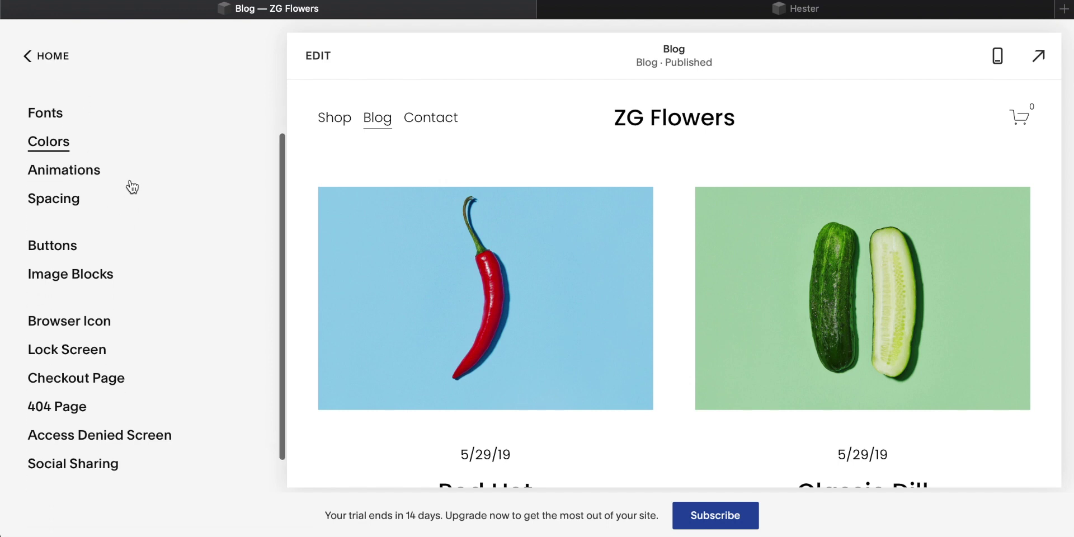
left_click(66, 253)
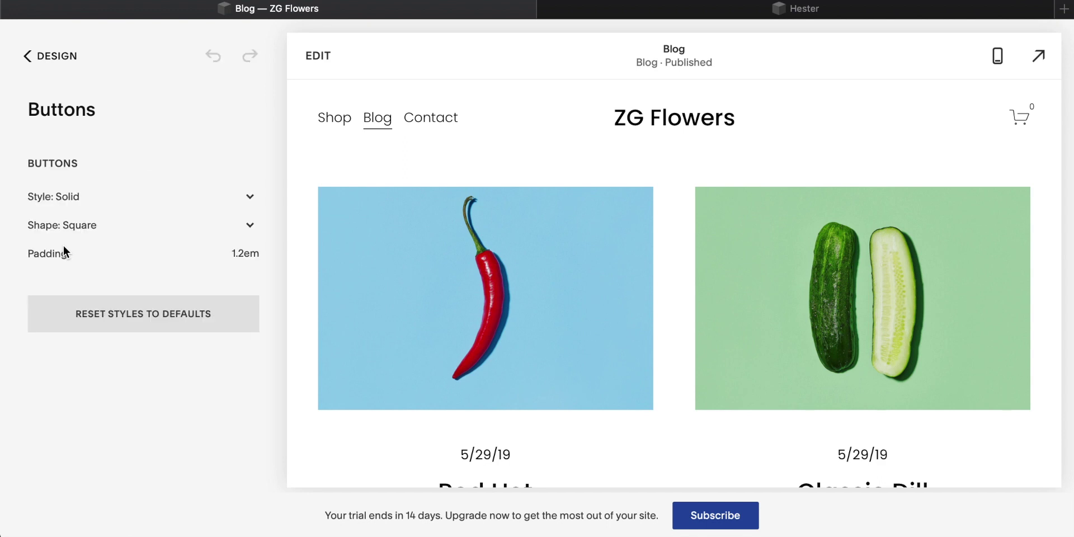
left_click(246, 201)
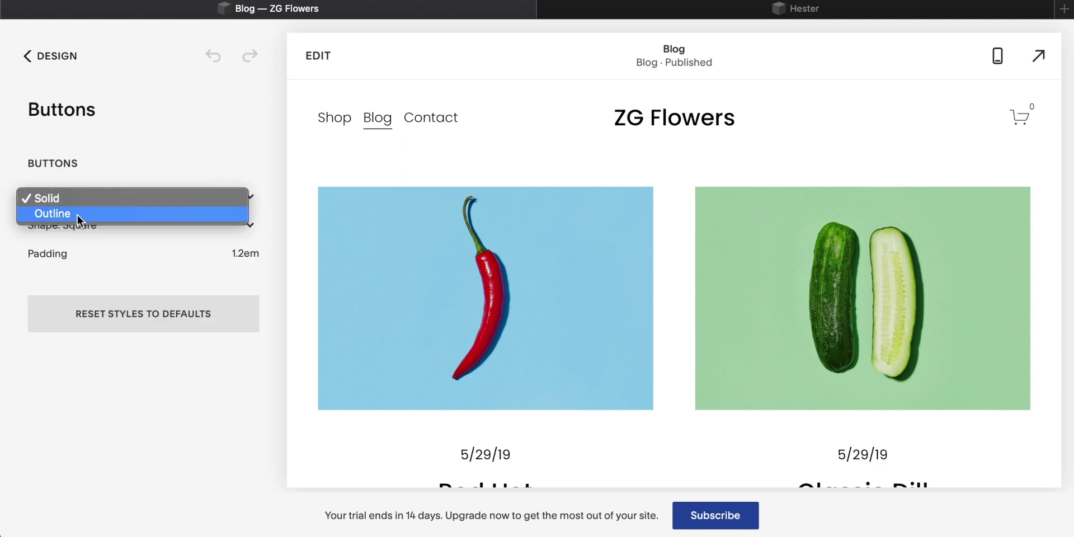
left_click(109, 173)
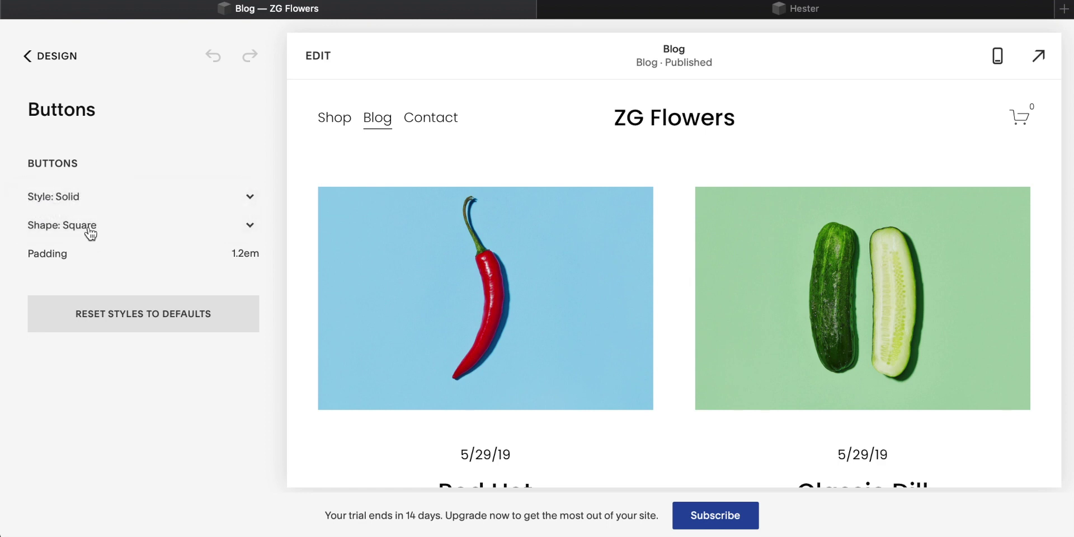
left_click(89, 227)
left_click(116, 147)
left_click(57, 63)
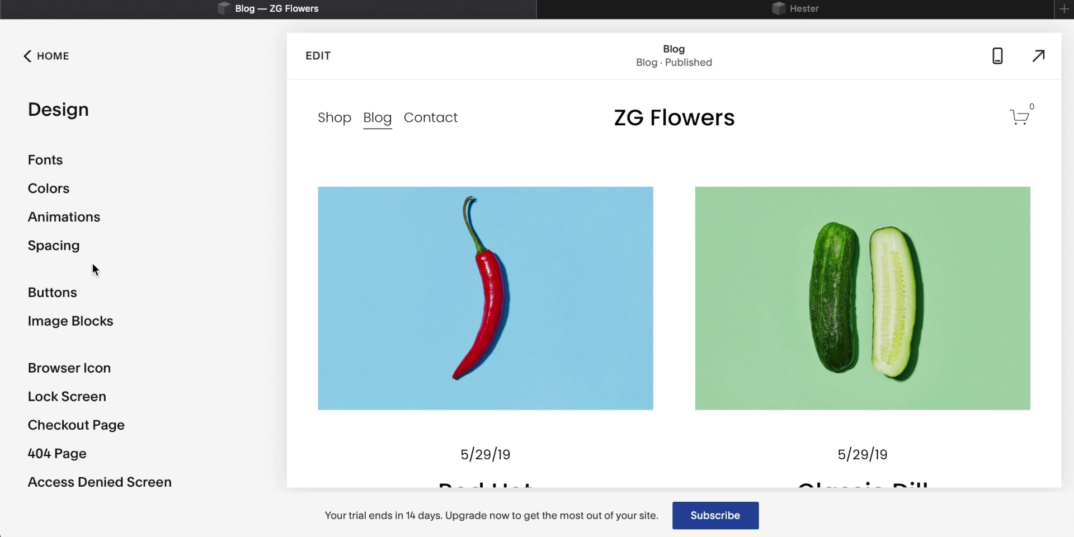
Review the 404 page setting and its default page preview, and look over the remaining Design categories.
scroll(121, 287, "down", 3)
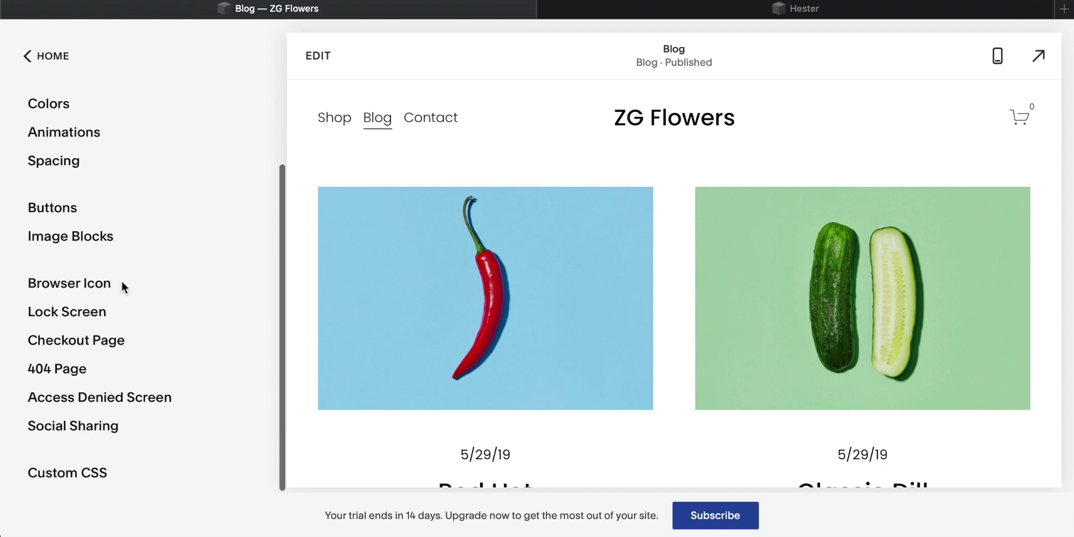
left_click(58, 371)
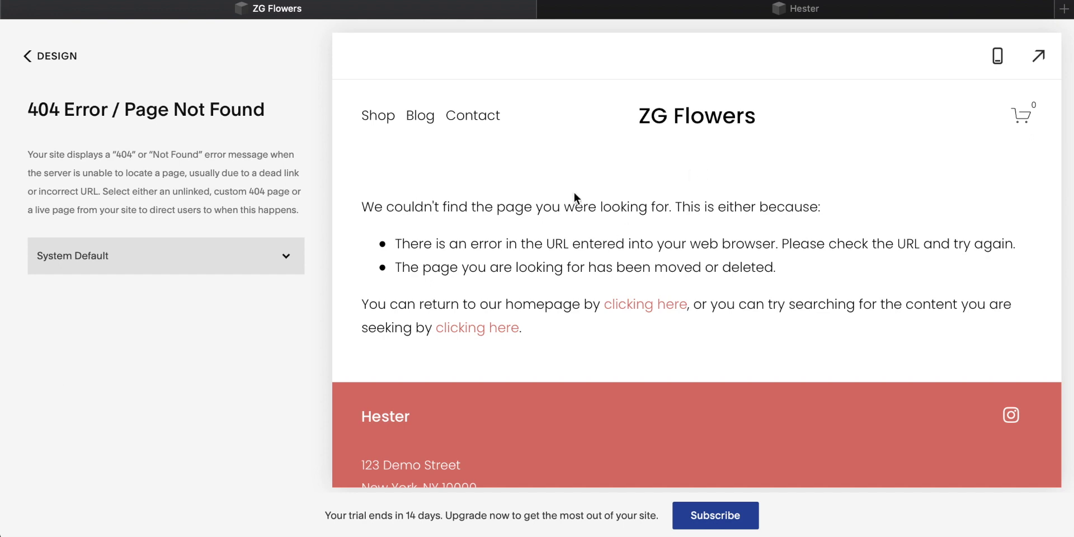
scroll(487, 206, "down", 2)
scroll(529, 255, "up", 2)
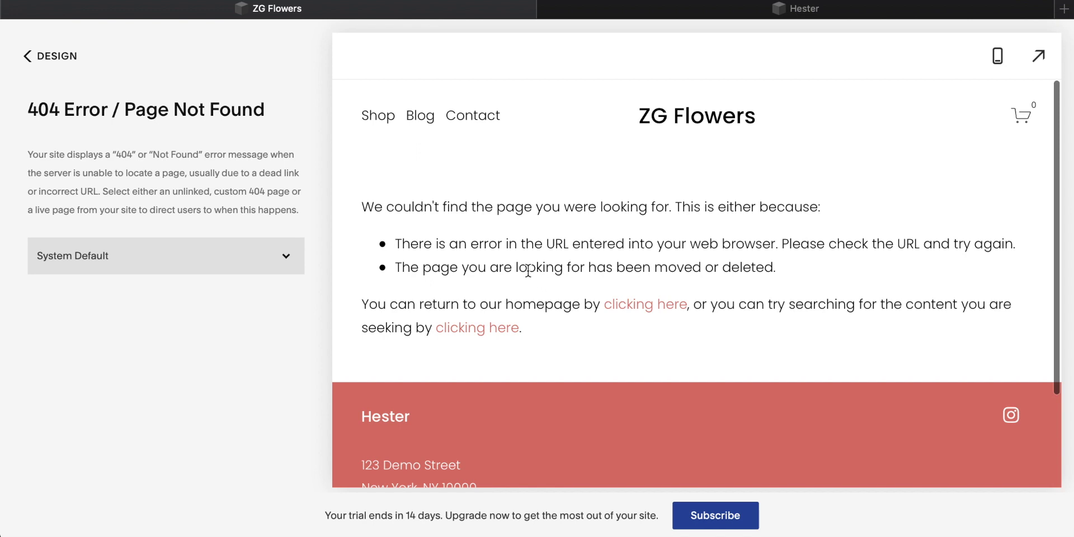
left_click(54, 58)
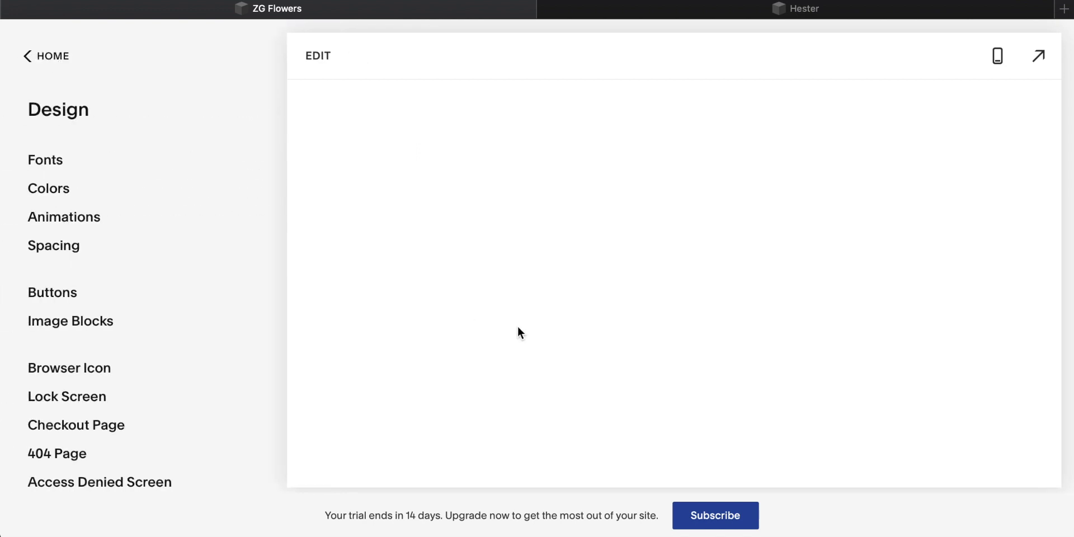
scroll(56, 392, "down", 3)
scroll(98, 427, "up", 3)
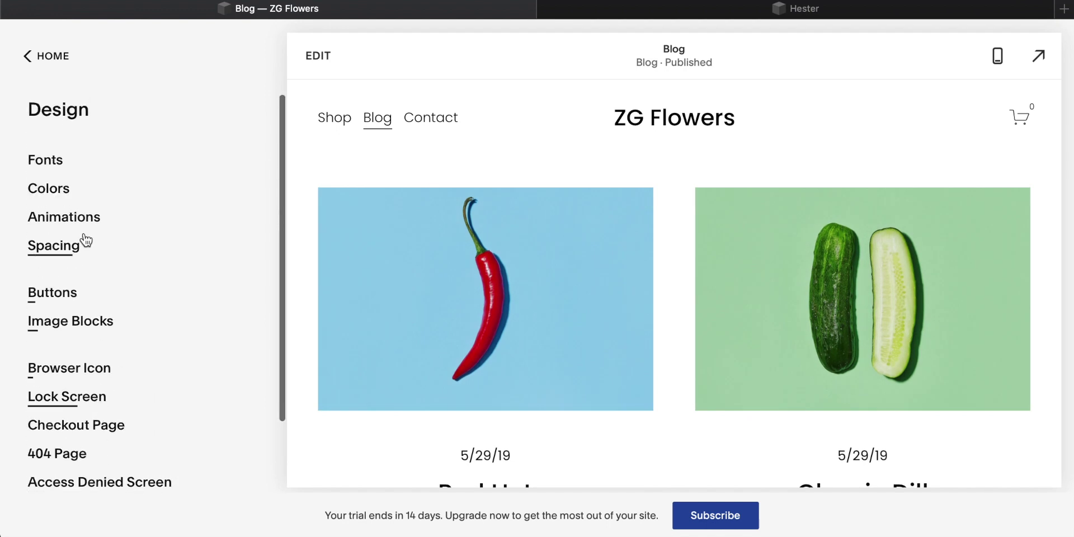
Open the site's Analytics and view the Sales, Traffic, Geography, Sales by Product and Abandoned Cart reports, then return to the main menu.
left_click(49, 56)
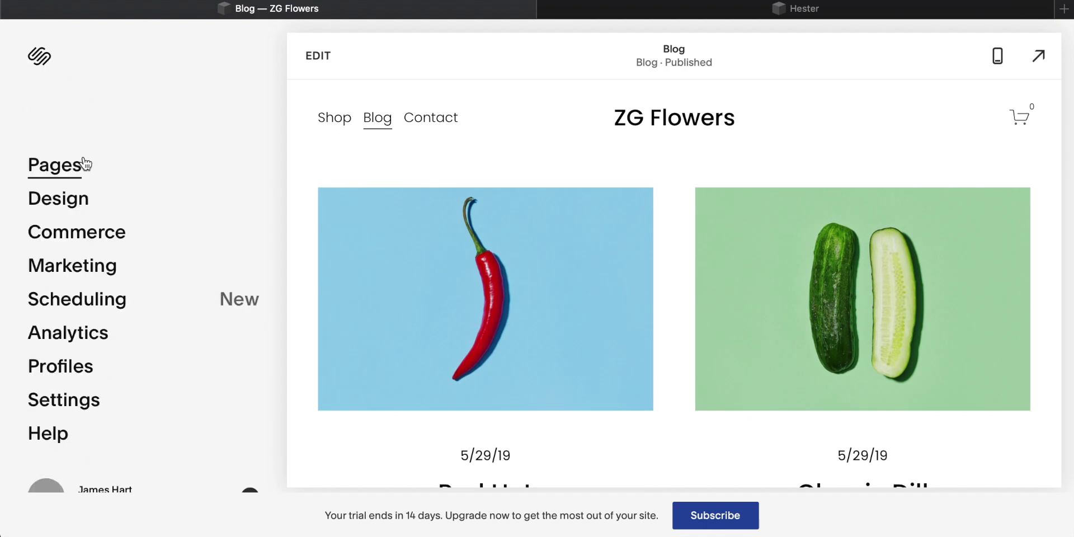
left_click(75, 338)
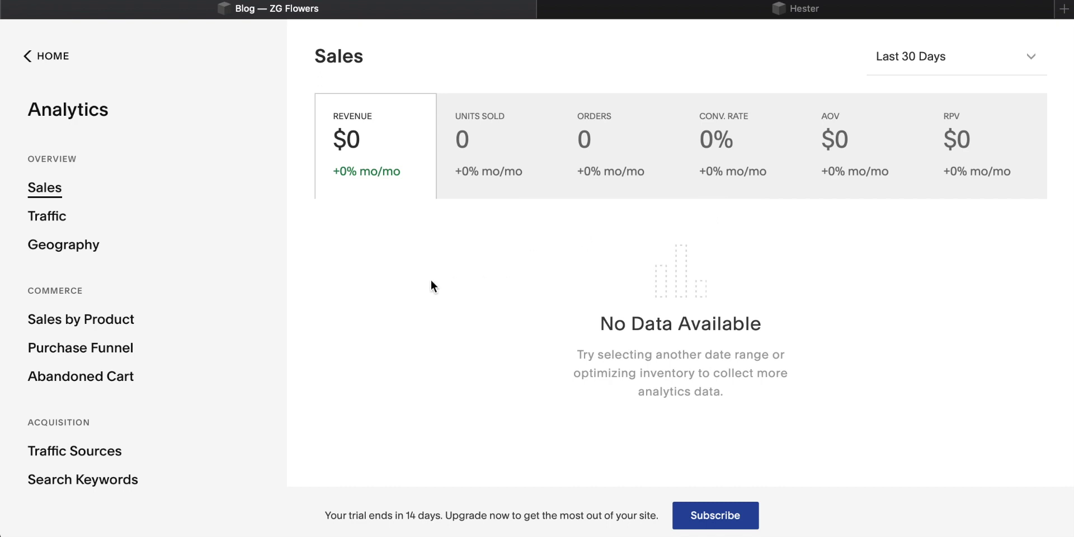
left_click(44, 216)
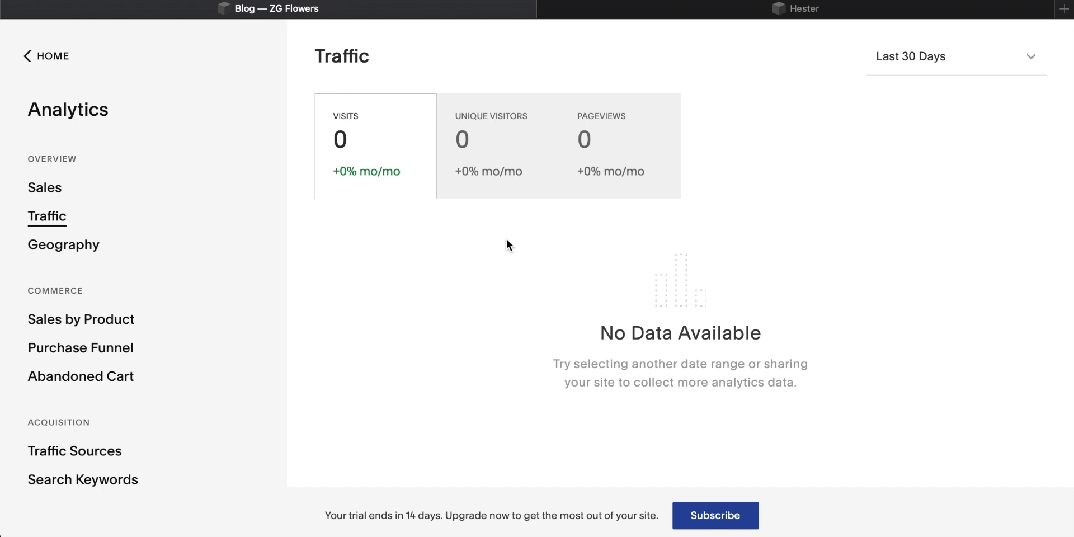
left_click(71, 246)
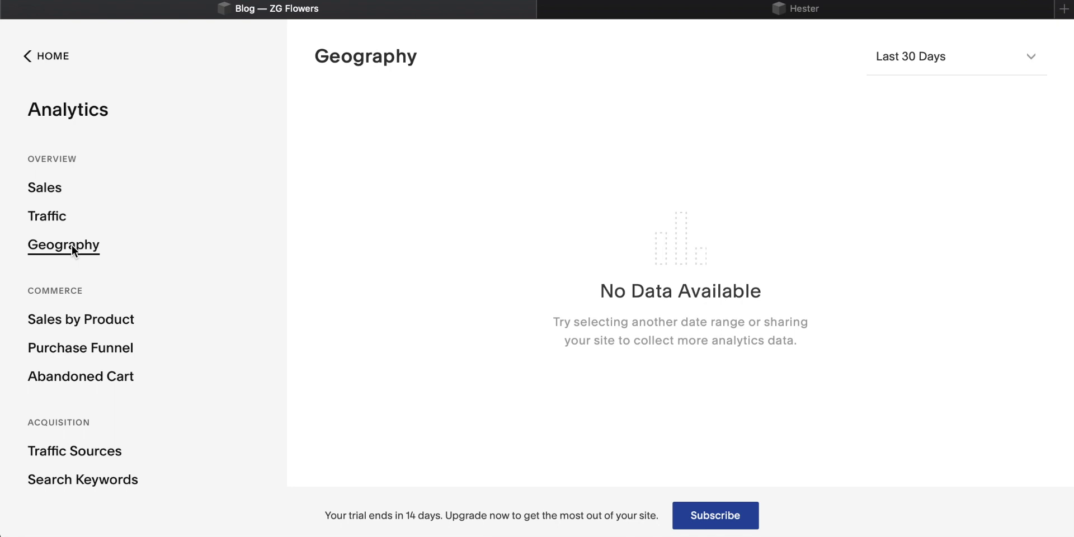
left_click(95, 324)
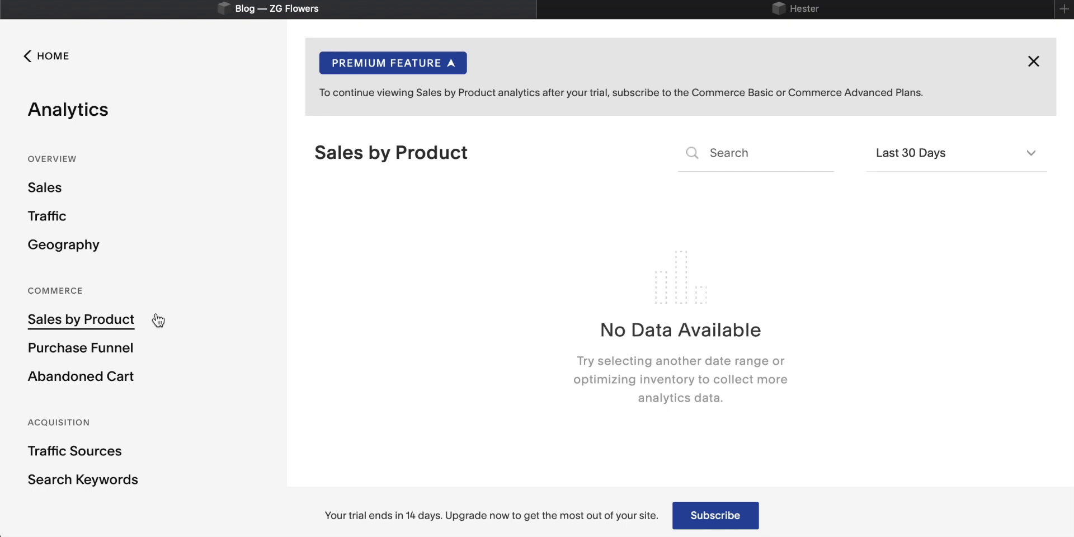
left_click(77, 377)
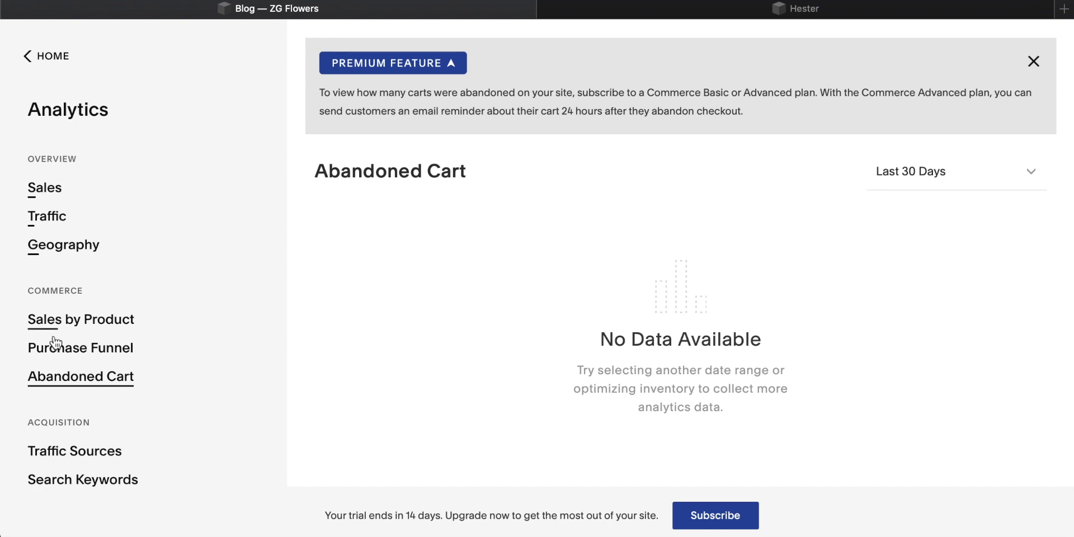
left_click(52, 55)
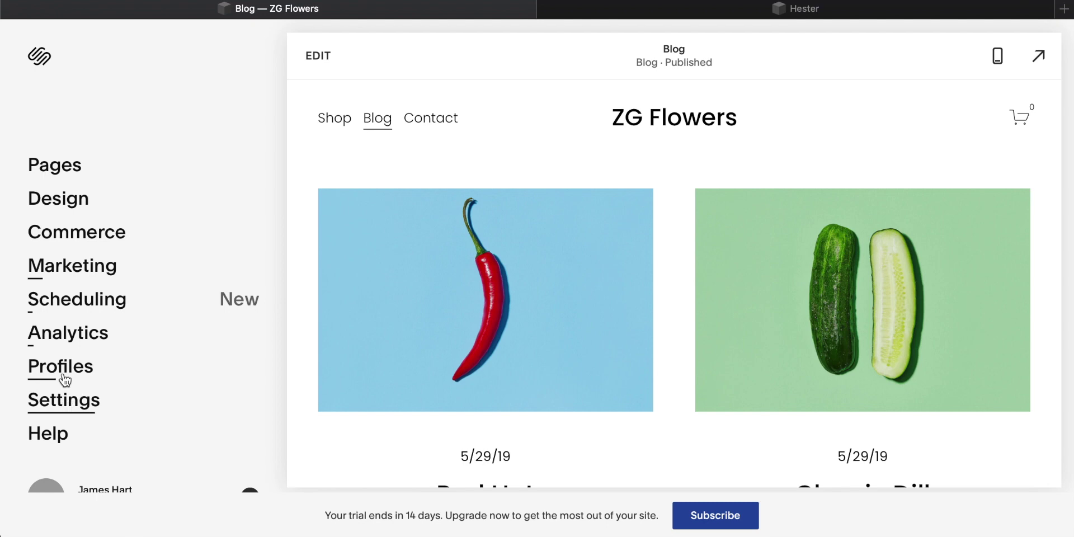
Look over the site's Profiles and the recipient list options for a new campaign, close them without creating one, and return to the main menu.
left_click(62, 368)
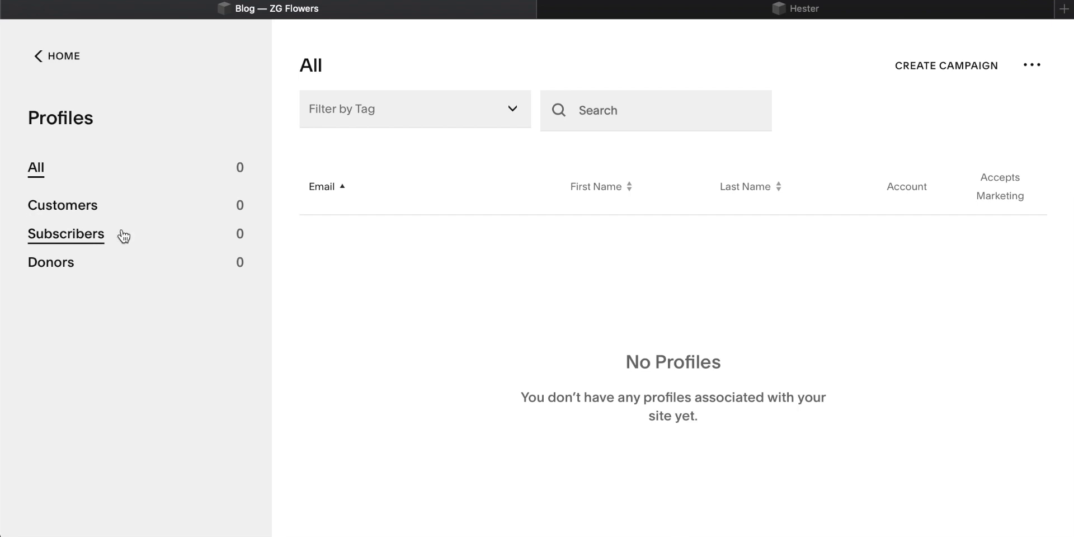
left_click(933, 66)
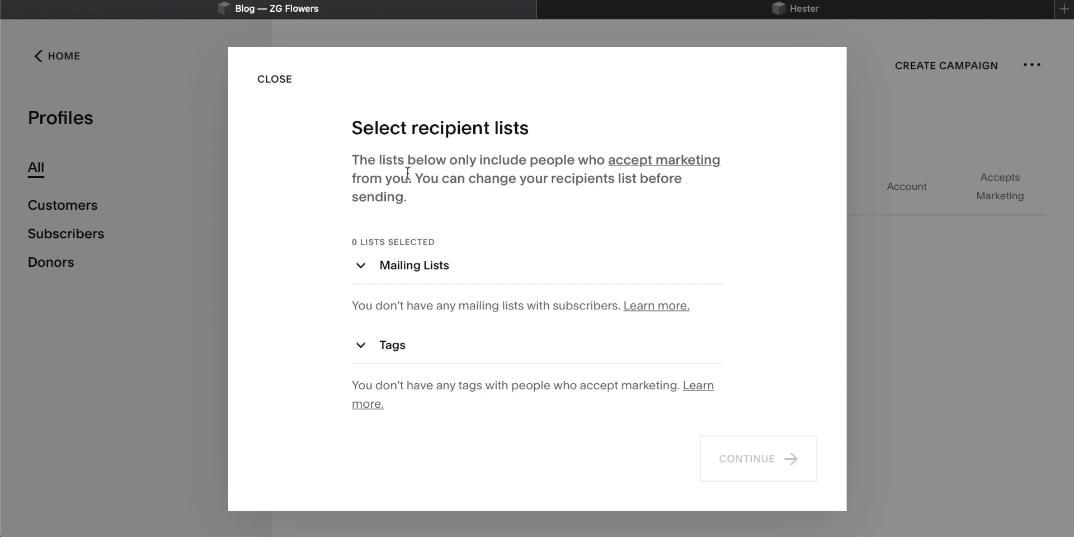
left_click(362, 267)
left_click(363, 270)
left_click(279, 80)
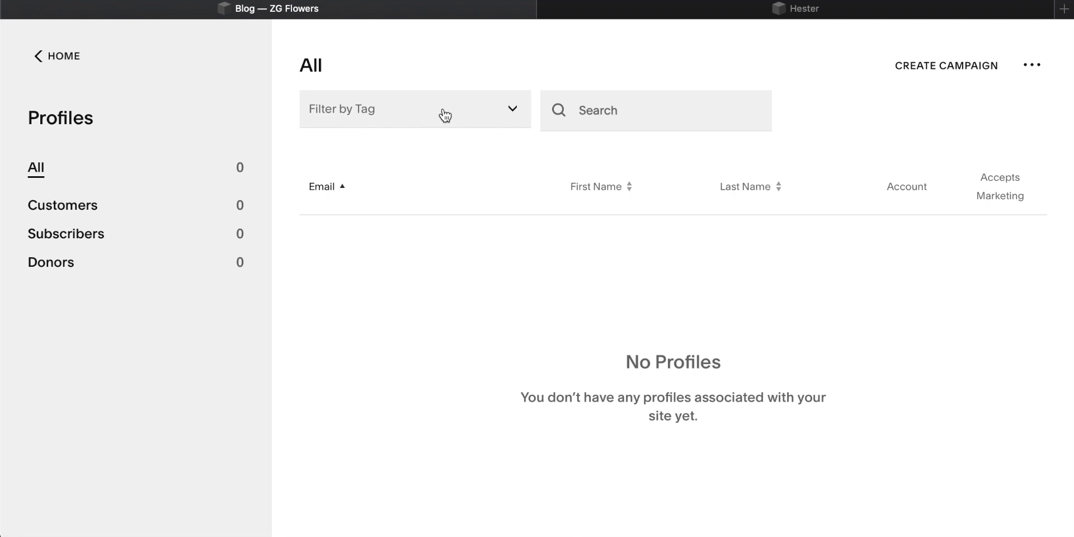
left_click(61, 62)
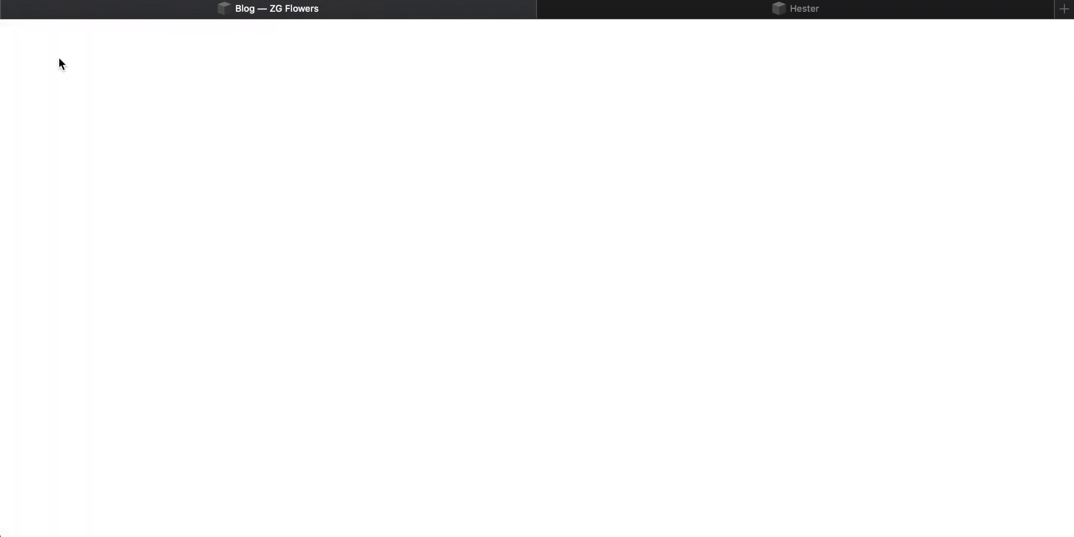
left_click(67, 400)
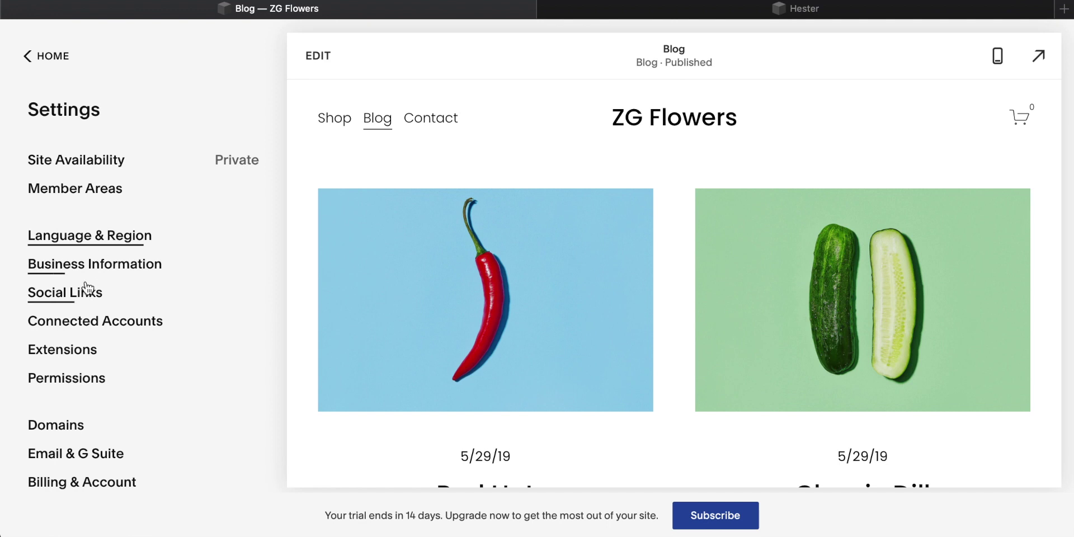
left_click(72, 294)
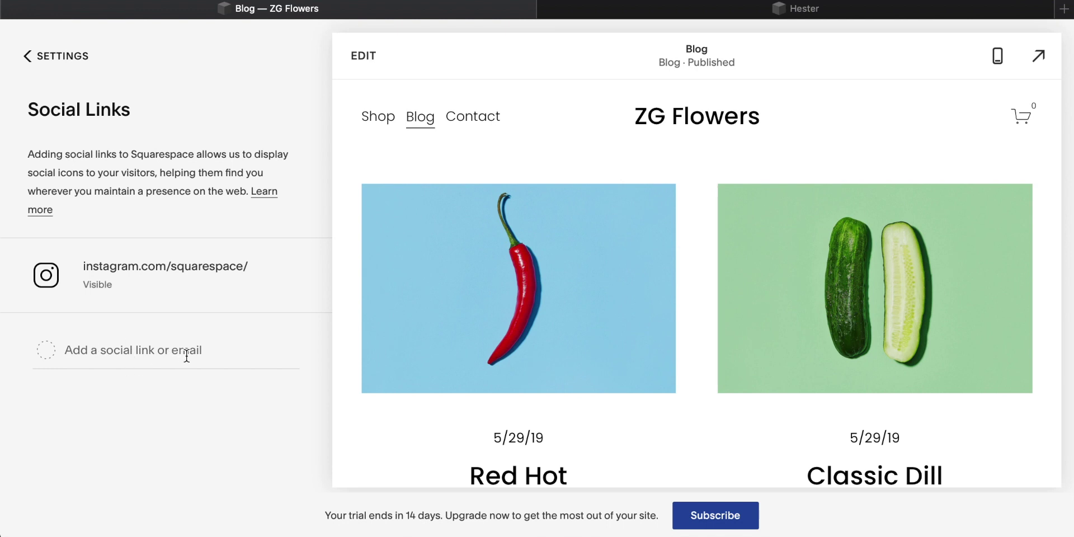
left_click(206, 351)
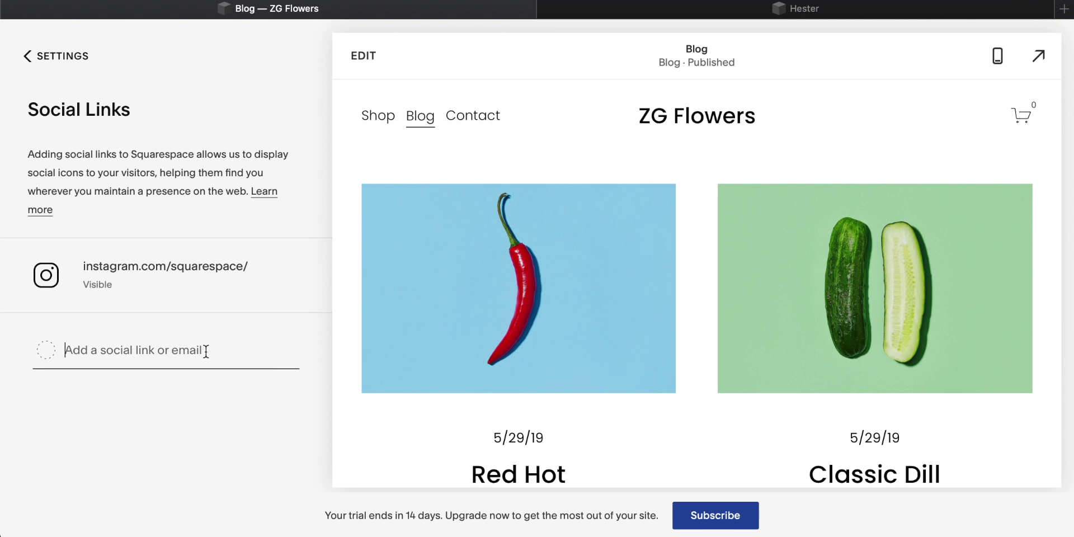
left_click(164, 281)
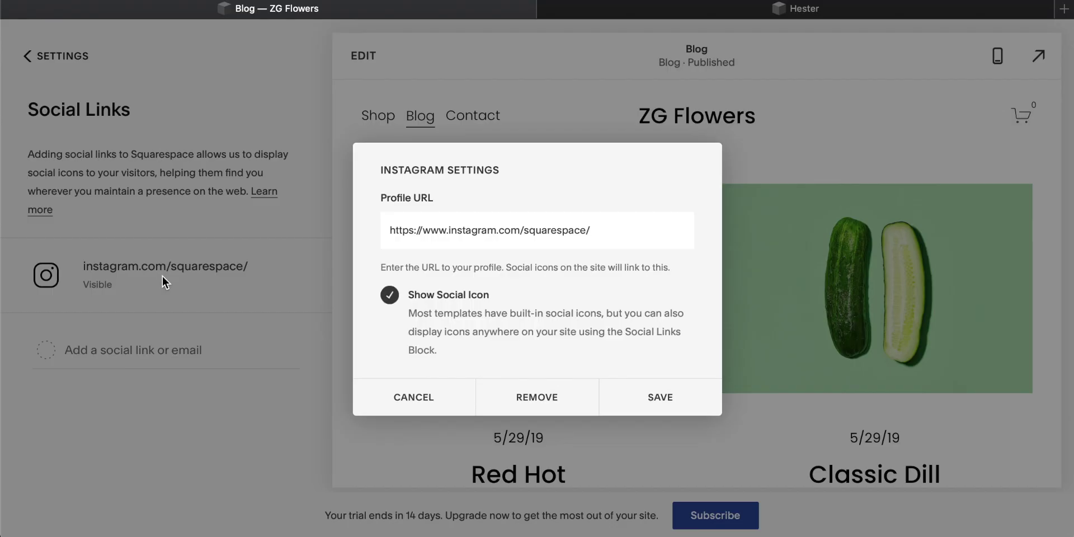
left_click(604, 235)
key("BackSpace")
key("BackSpace")
key("BackSpace")
key("BackSpace")
key("BackSpace")
key("BackSpace")
key("BackSpace")
key("BackSpace")
key("BackSpace")
key("BackSpace")
key("BackSpace")
key("BackSpace")
type("myname")
left_click(668, 398)
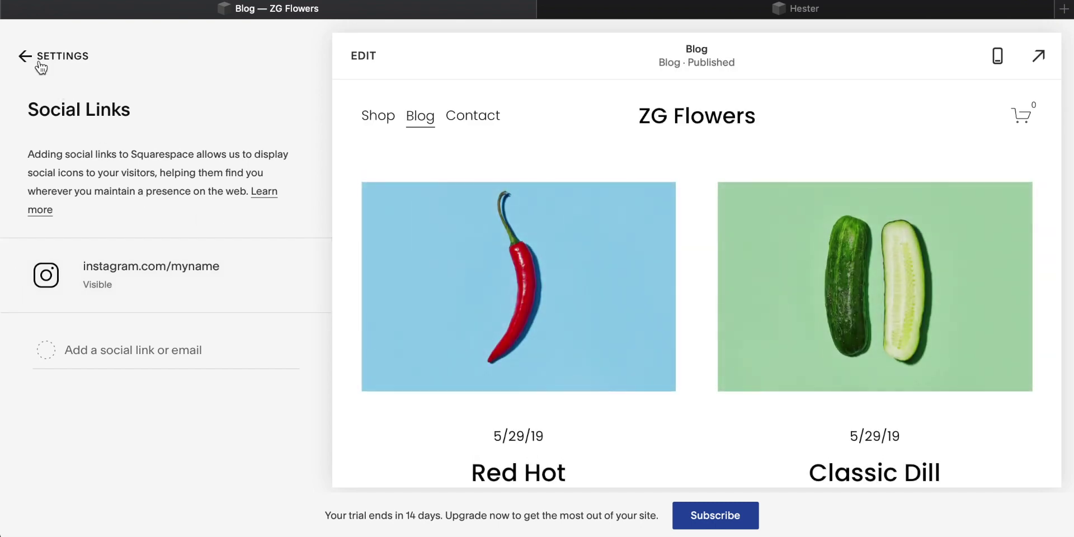
left_click(45, 59)
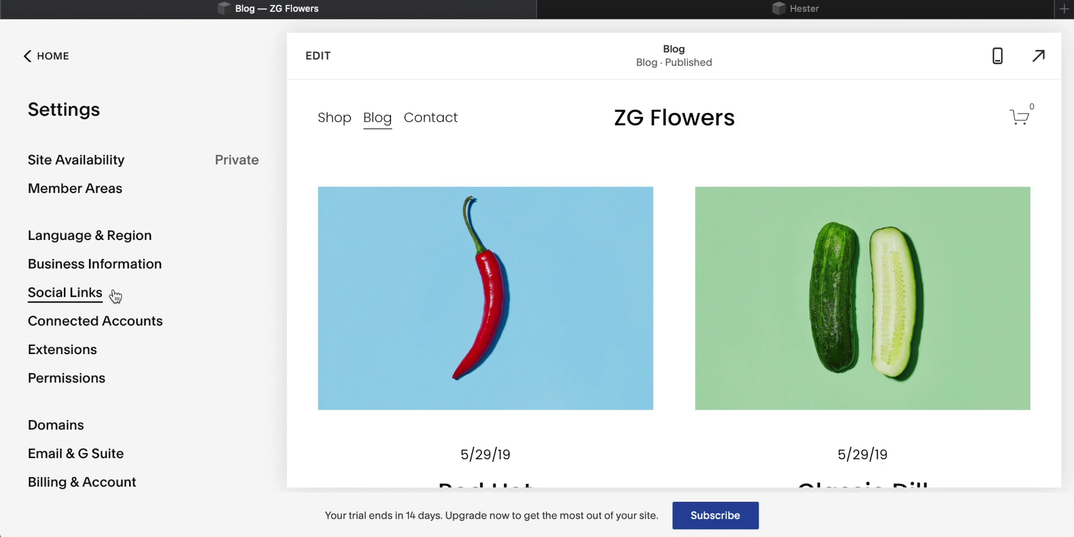
Review the Site Availability and Email & G Suite settings and the remaining Settings categories without changing them, then return to the main menu.
left_click(102, 162)
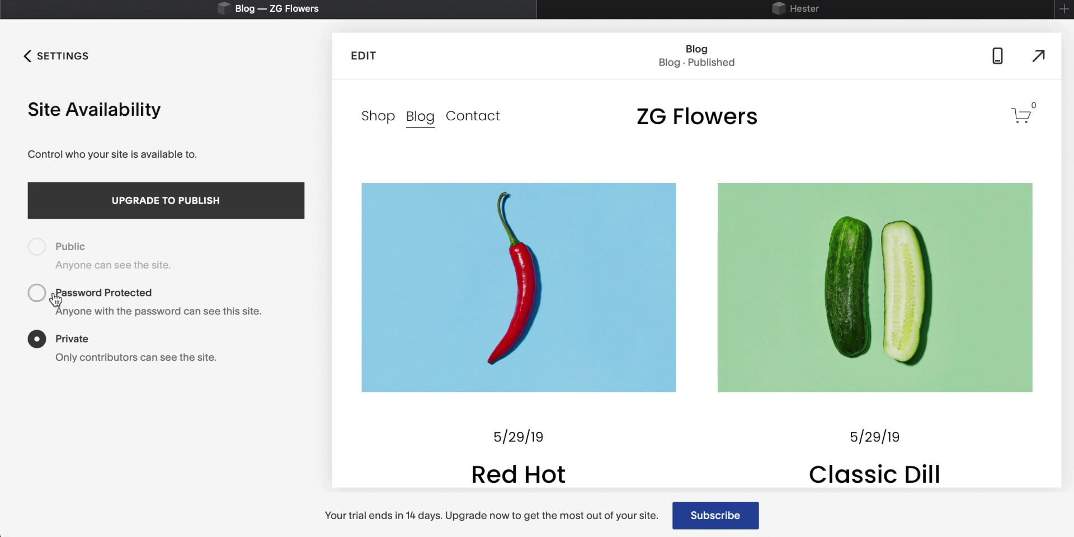
left_click(53, 55)
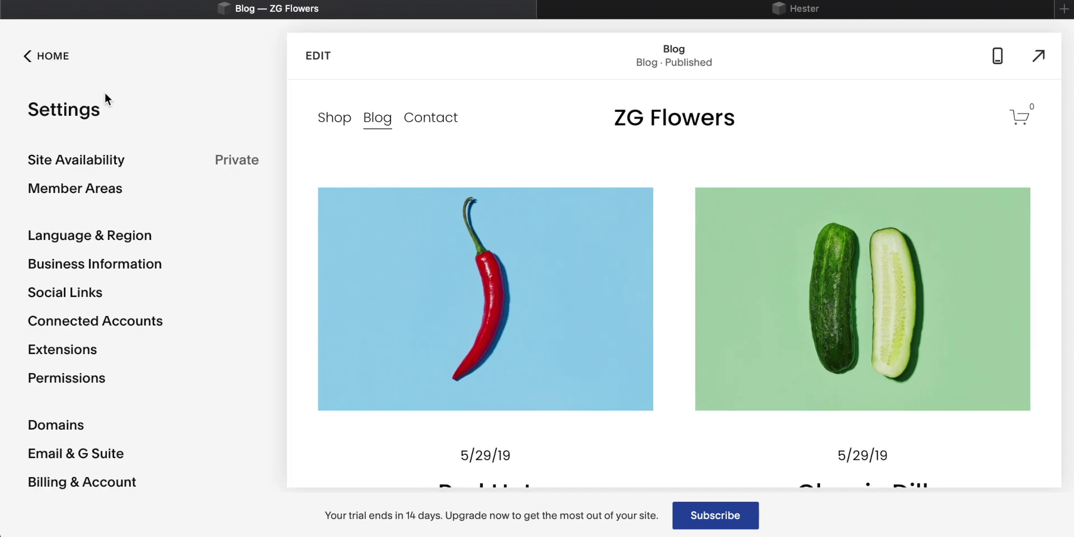
scroll(146, 207, "down", 5)
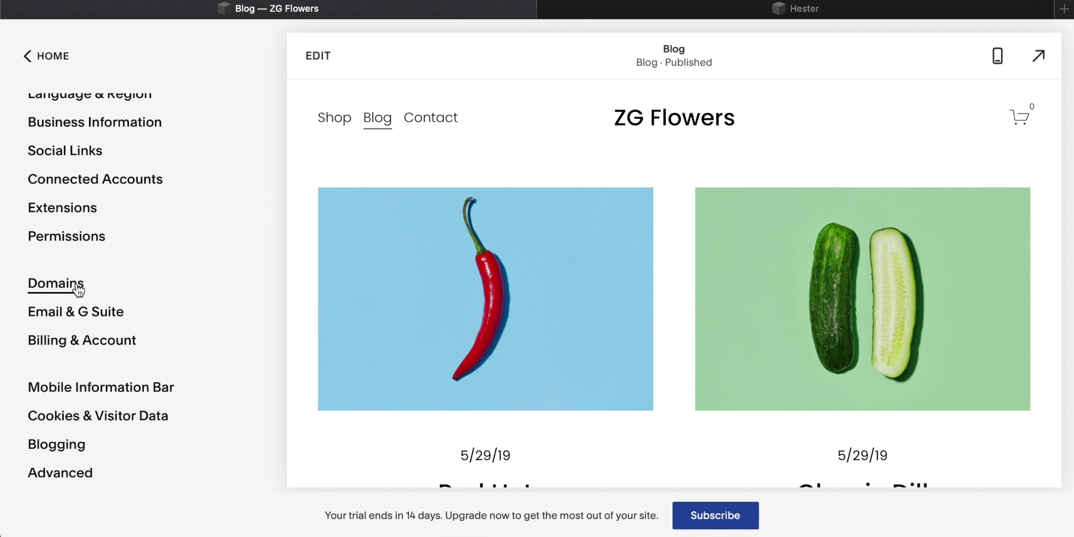
left_click(91, 315)
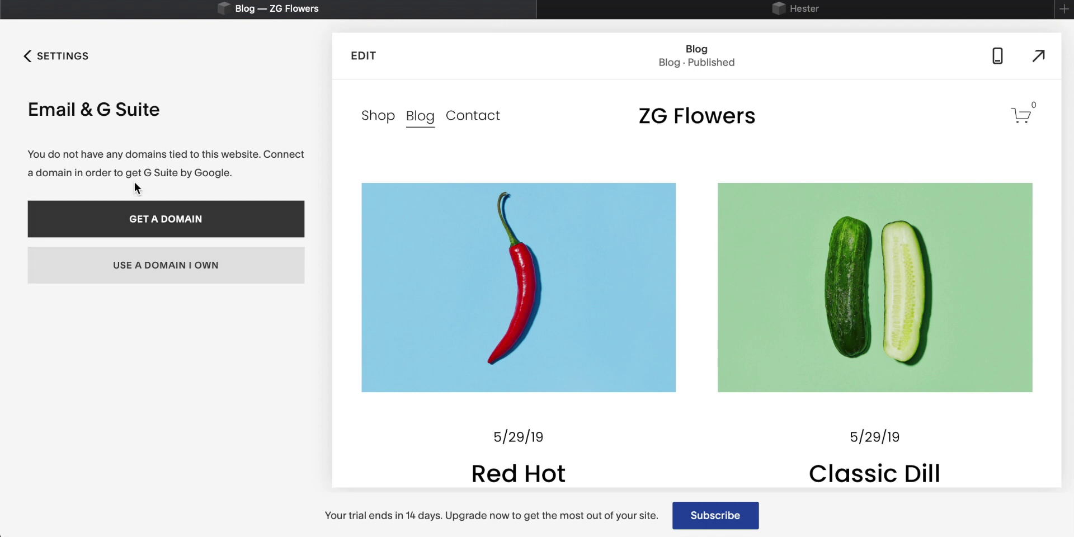
left_click(23, 56)
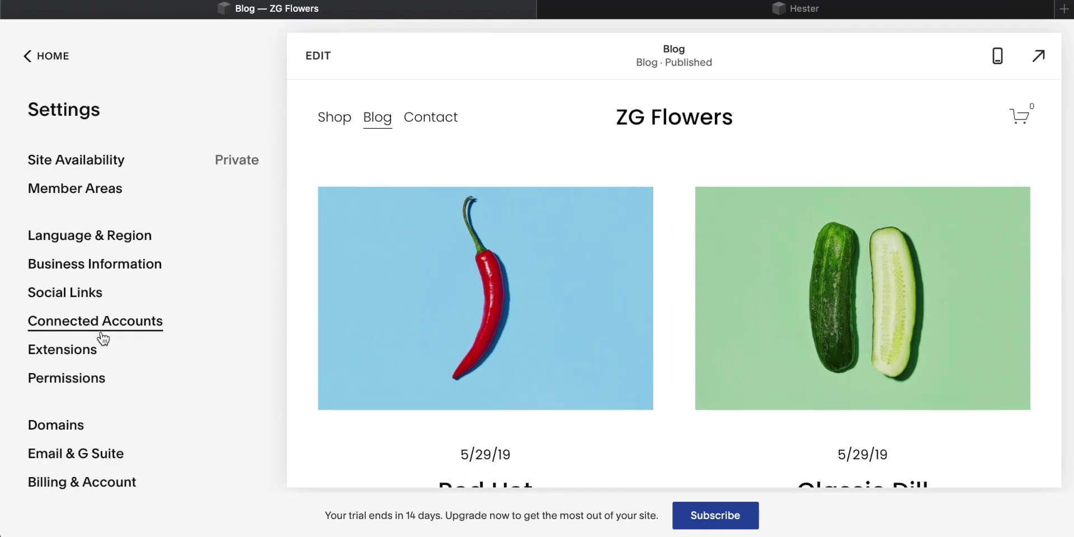
scroll(91, 240, "down", 3)
scroll(75, 391, "up", 3)
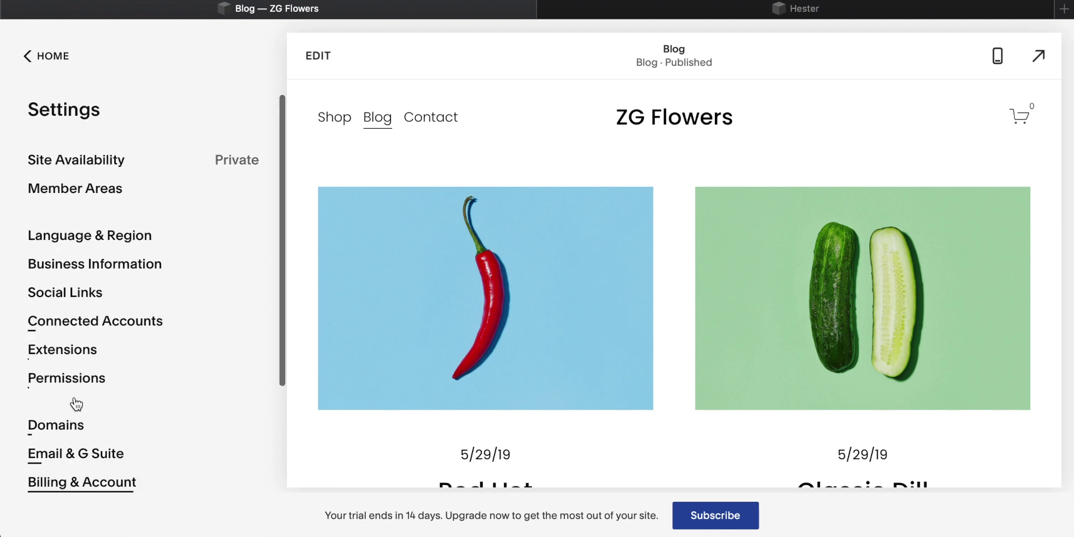
left_click(45, 59)
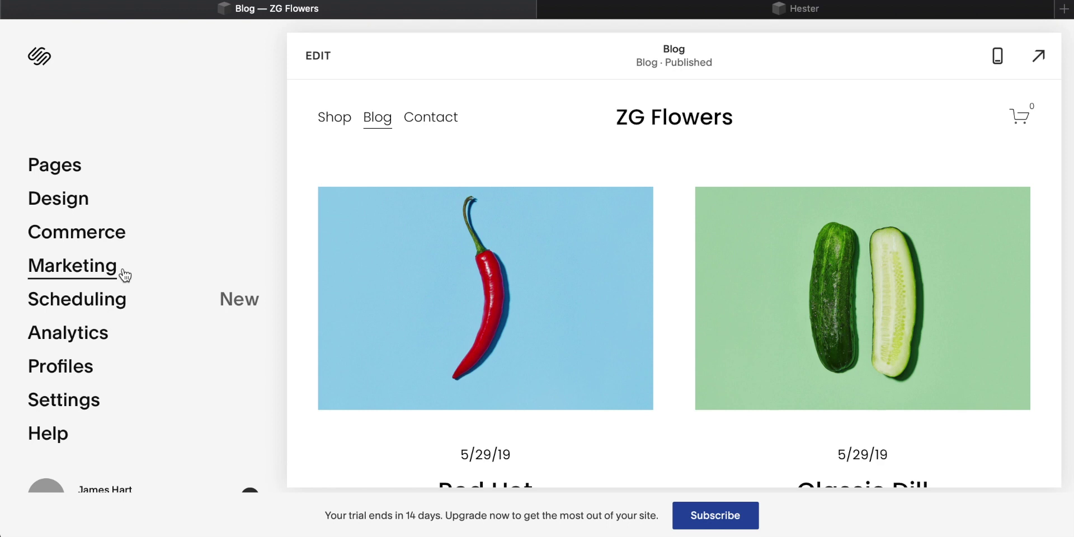
View the Shop page in the site preview, then follow the ZG Flowers site title to the homepage.
left_click(335, 119)
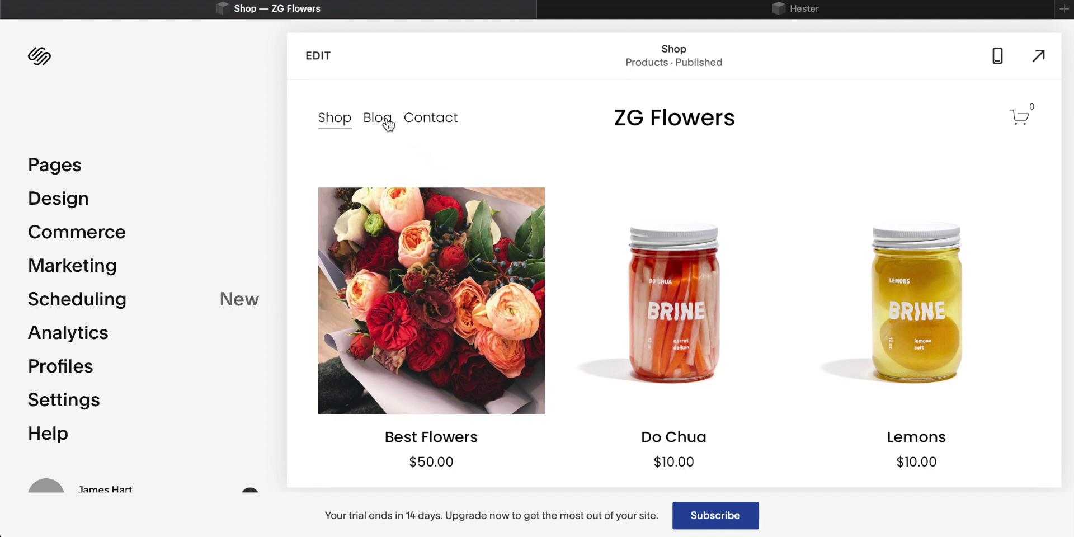
left_click(676, 114)
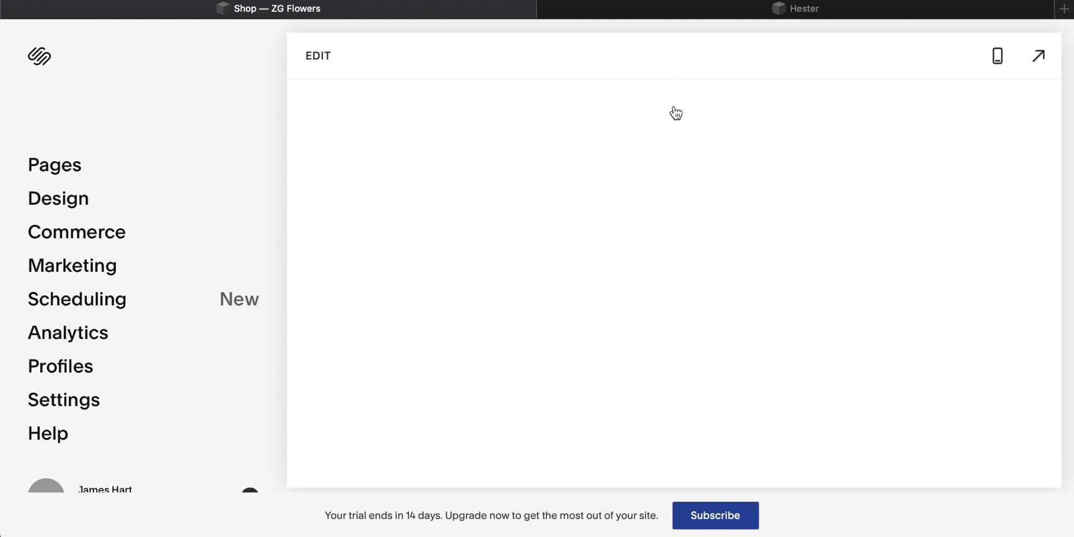